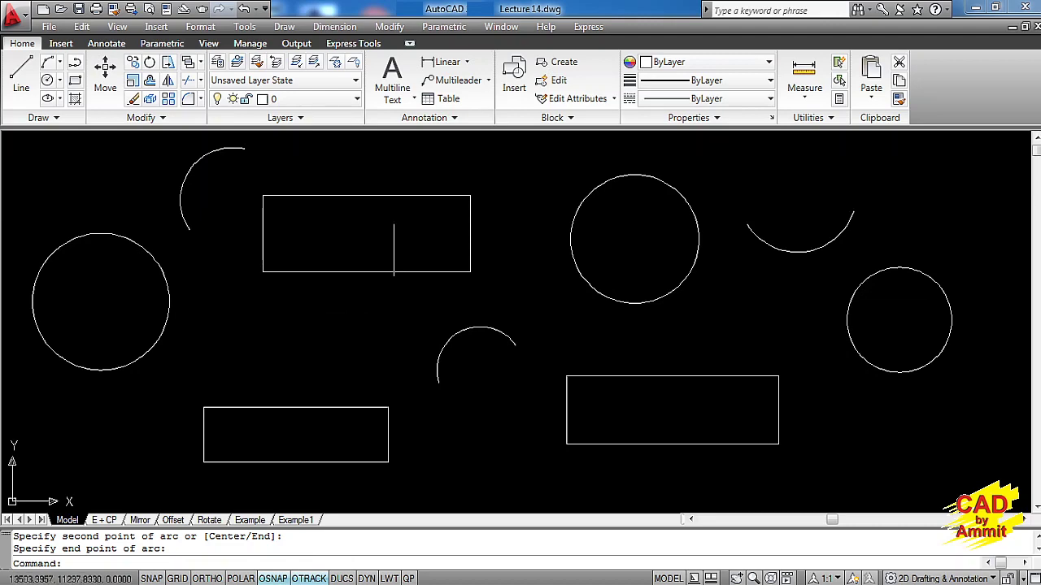
- Check the Modify menu, then start Erase from the Home tab's Modify panel
click(390, 27)
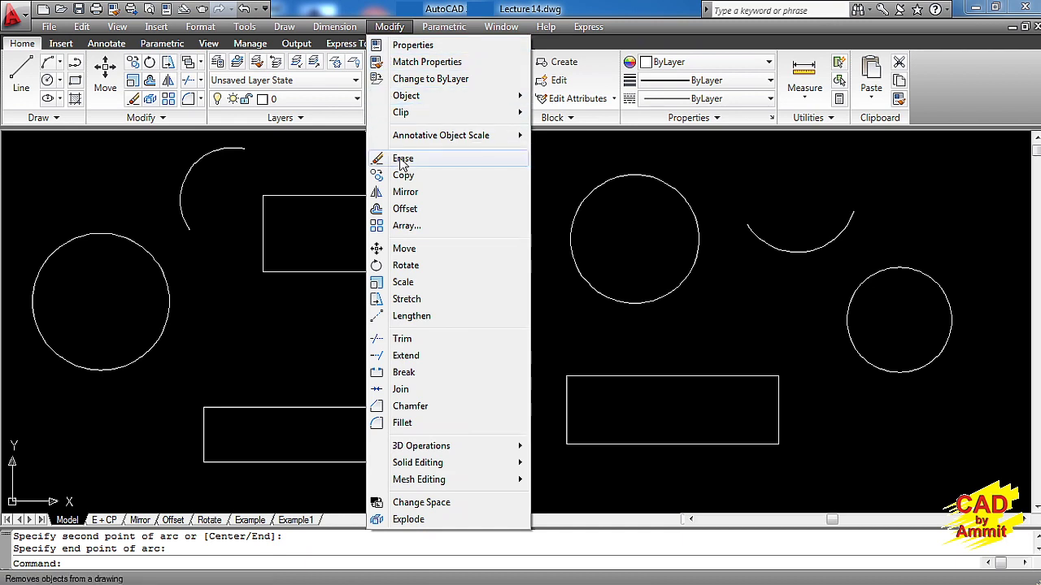
click(388, 29)
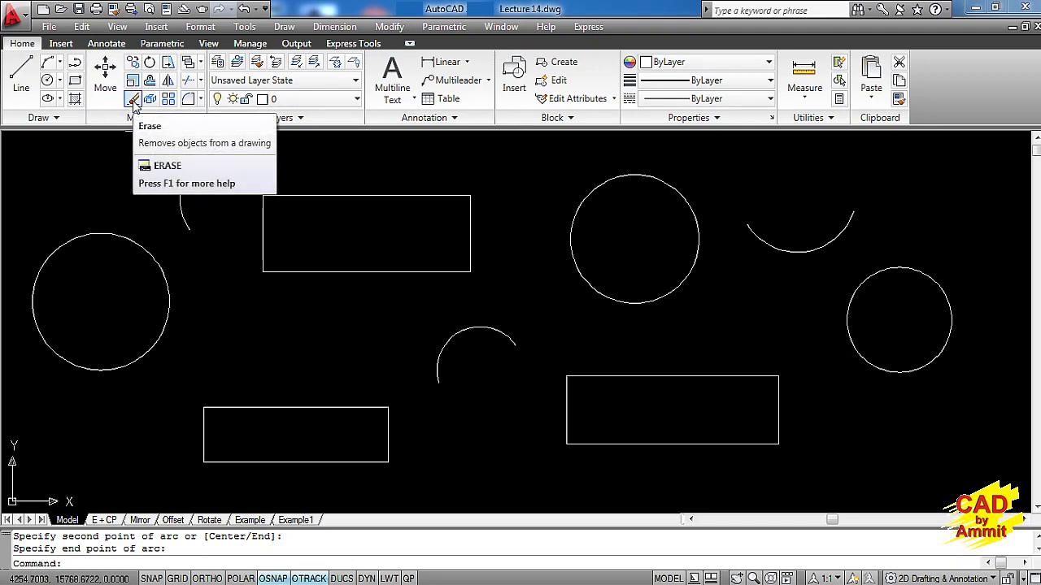
click(134, 100)
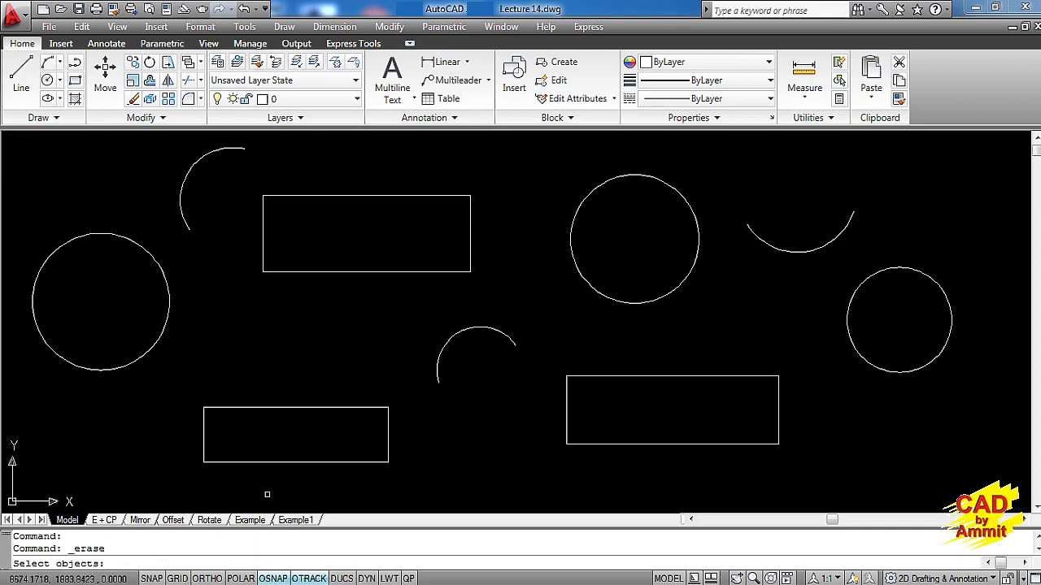
text(all)
key(Return)
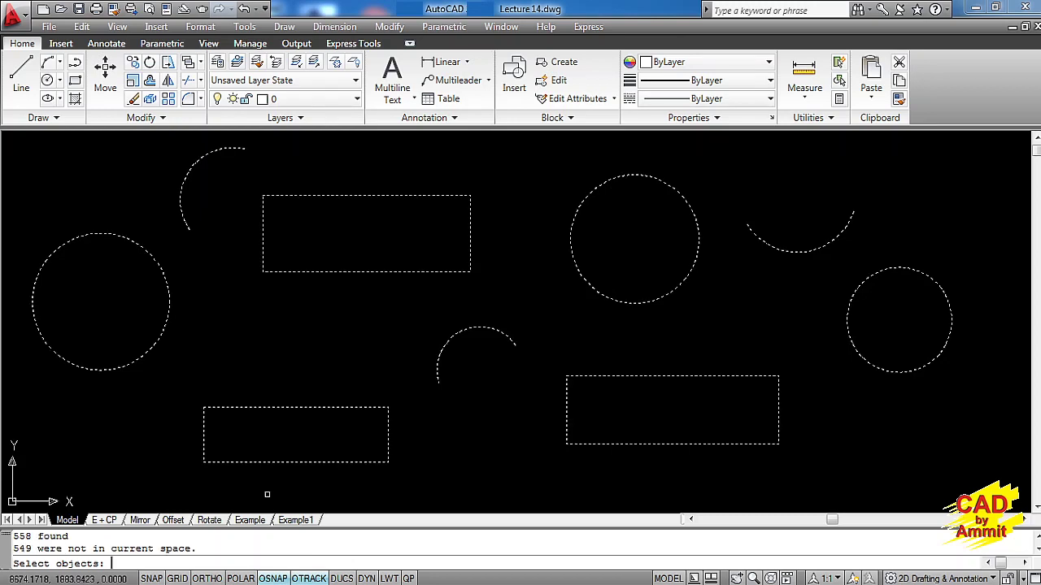
key(Return)
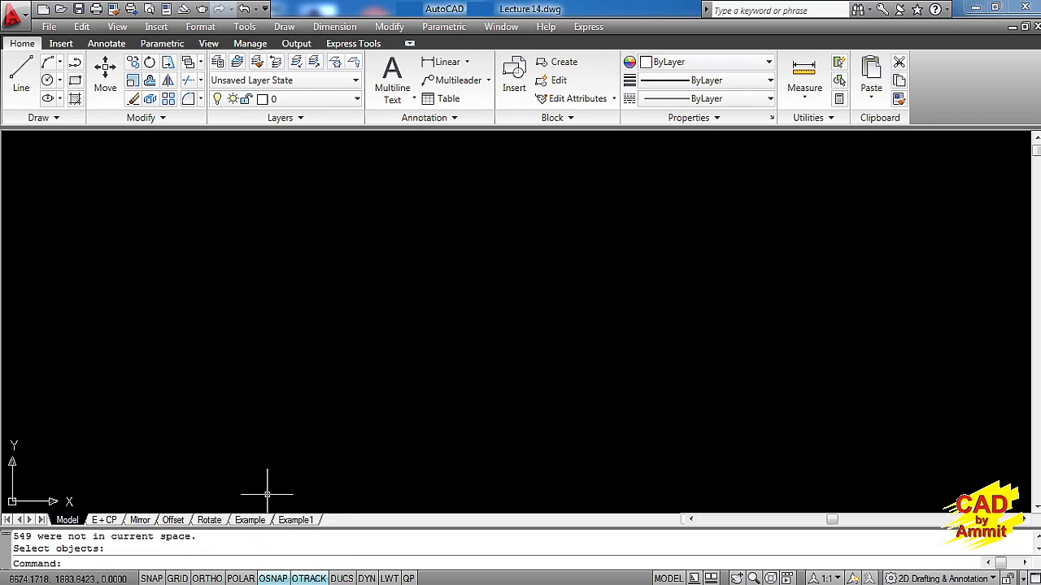
text(oops)
key(Return)
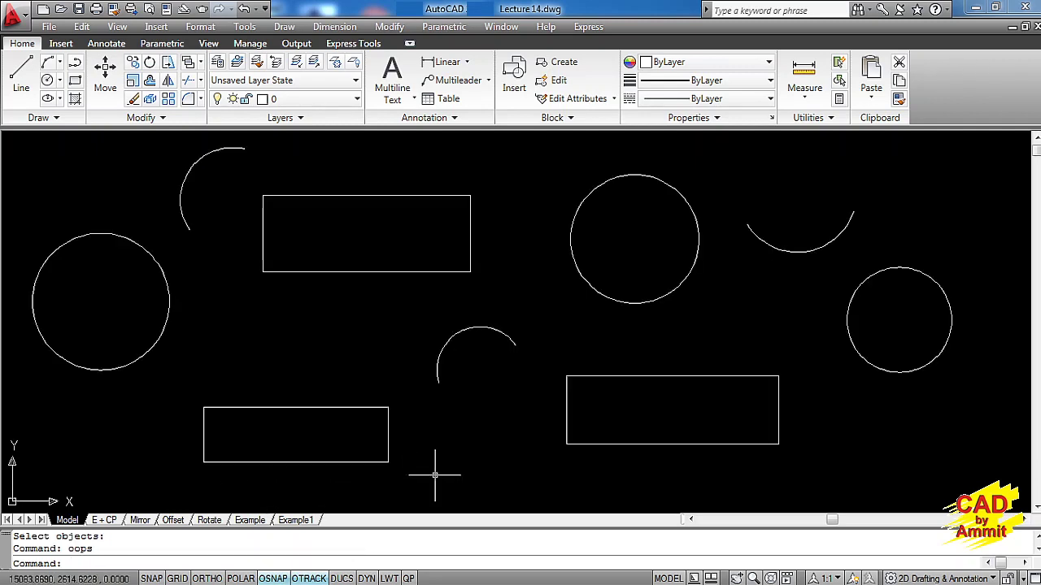
text(e)
key(Return)
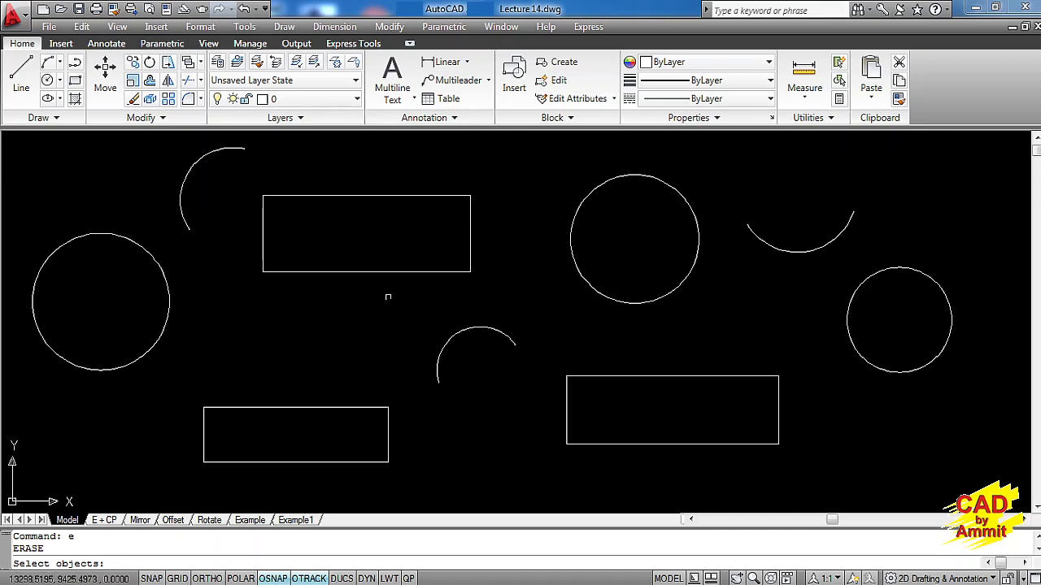
click(404, 272)
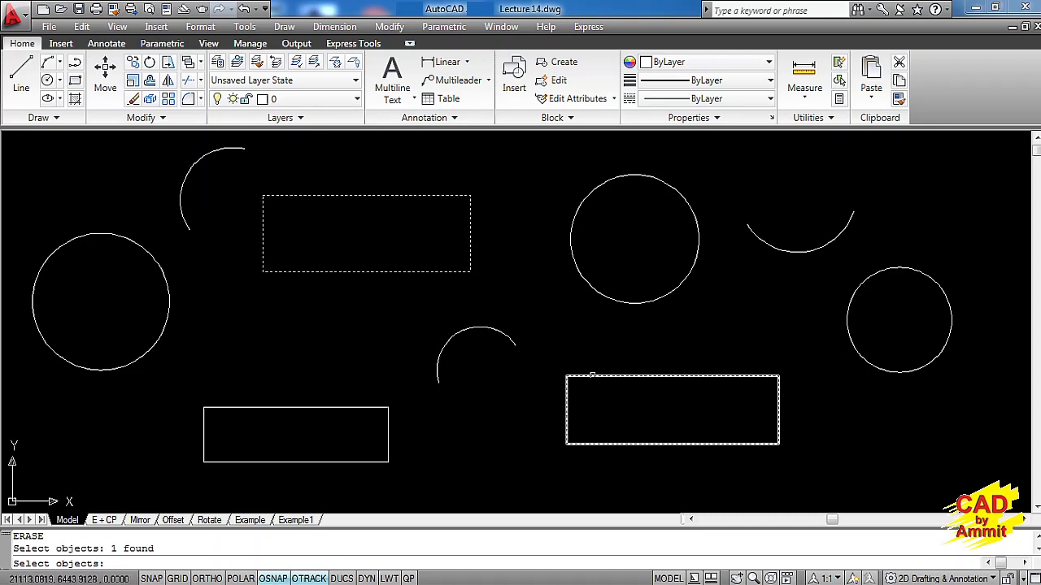
click(567, 407)
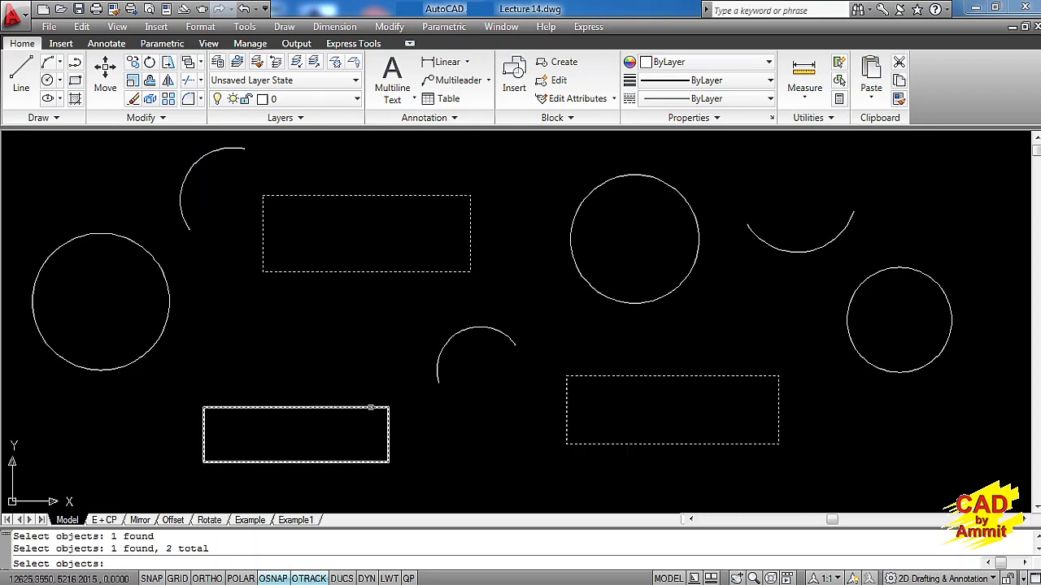
click(370, 407)
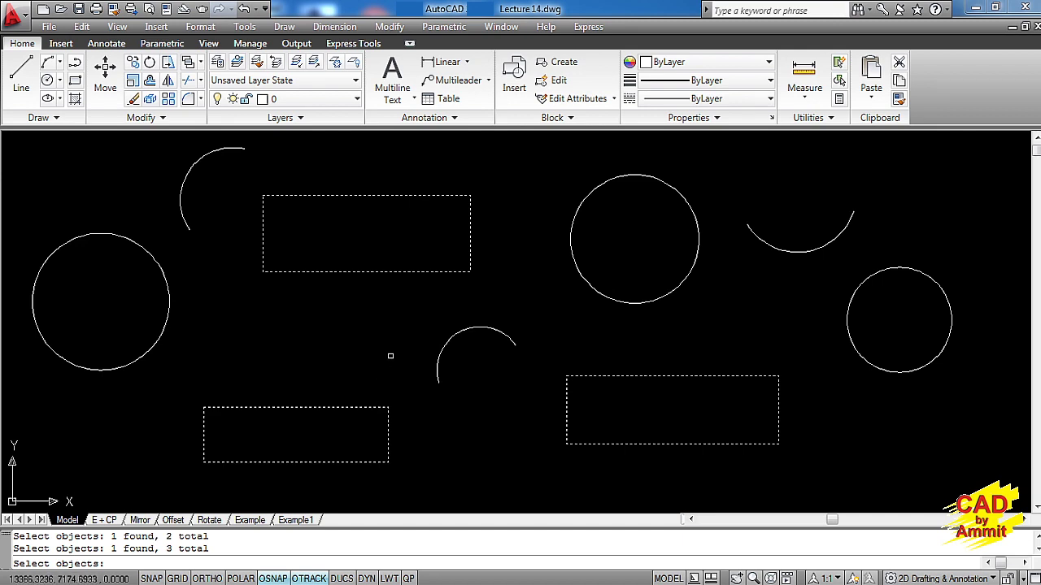
key(Return)
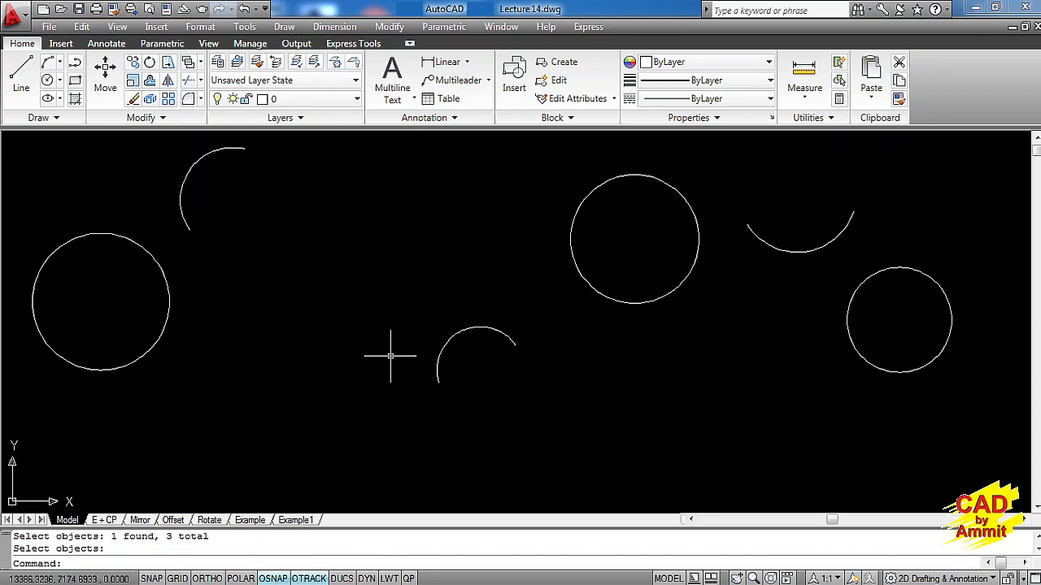
text(oo)
text(ps)
key(Return)
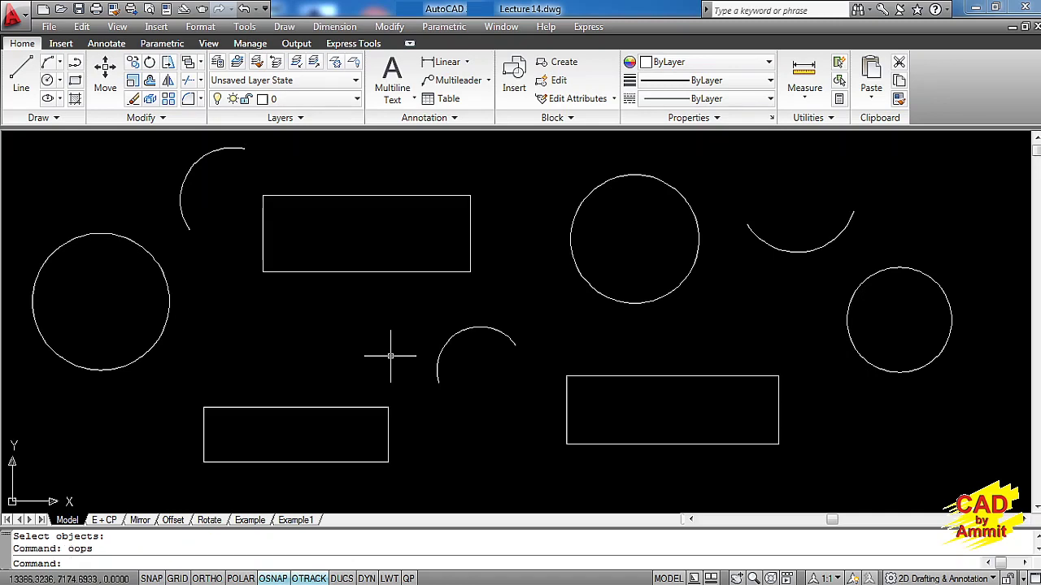
text(e)
key(Return)
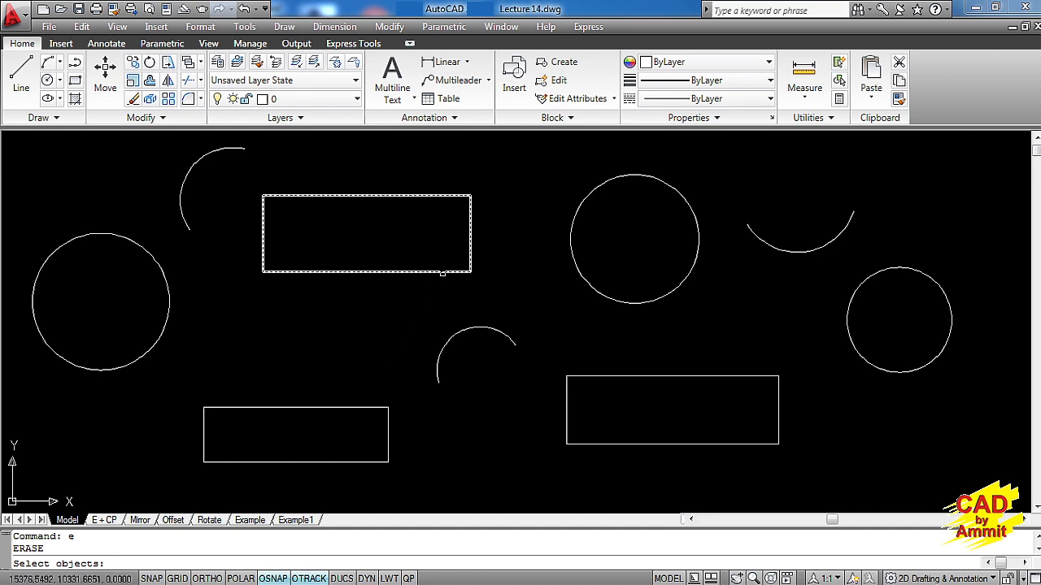
click(442, 271)
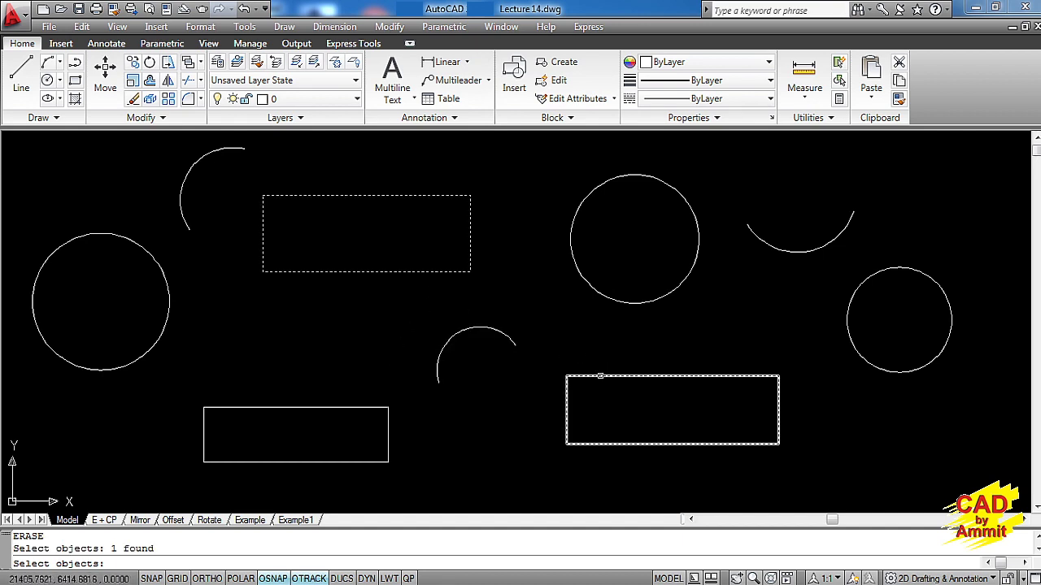
click(599, 375)
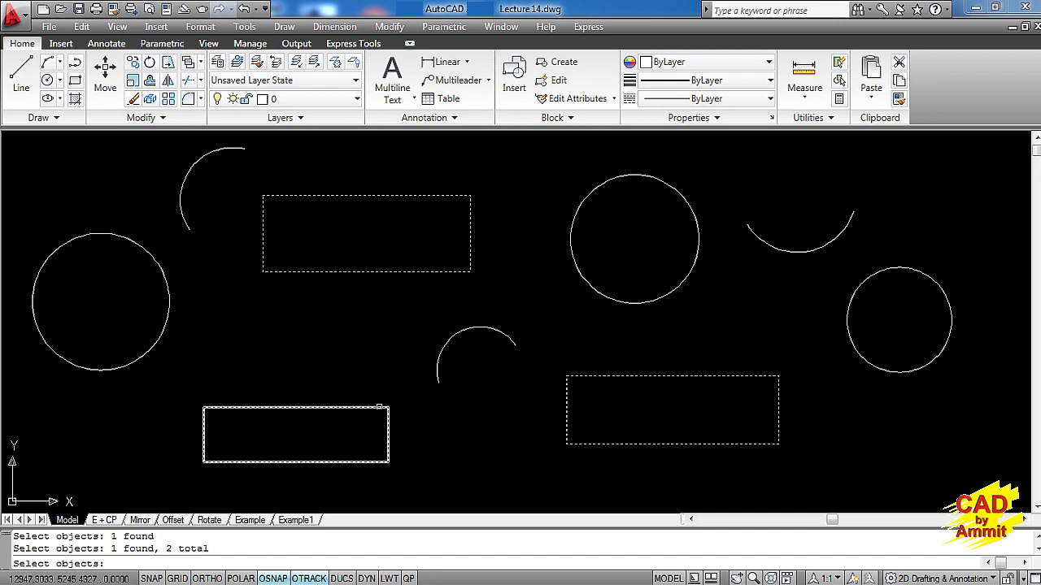
click(381, 408)
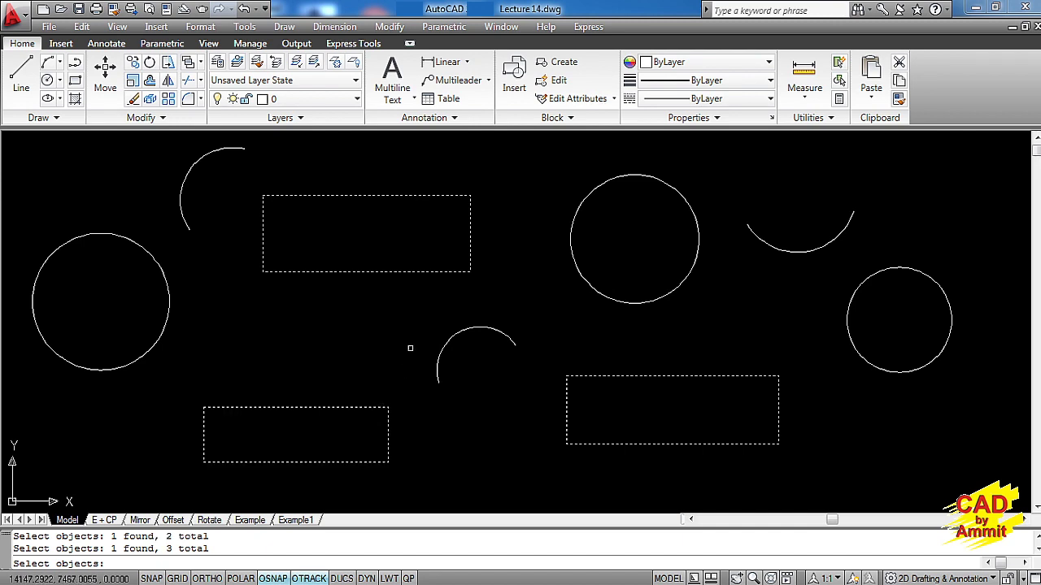
click(587, 283)
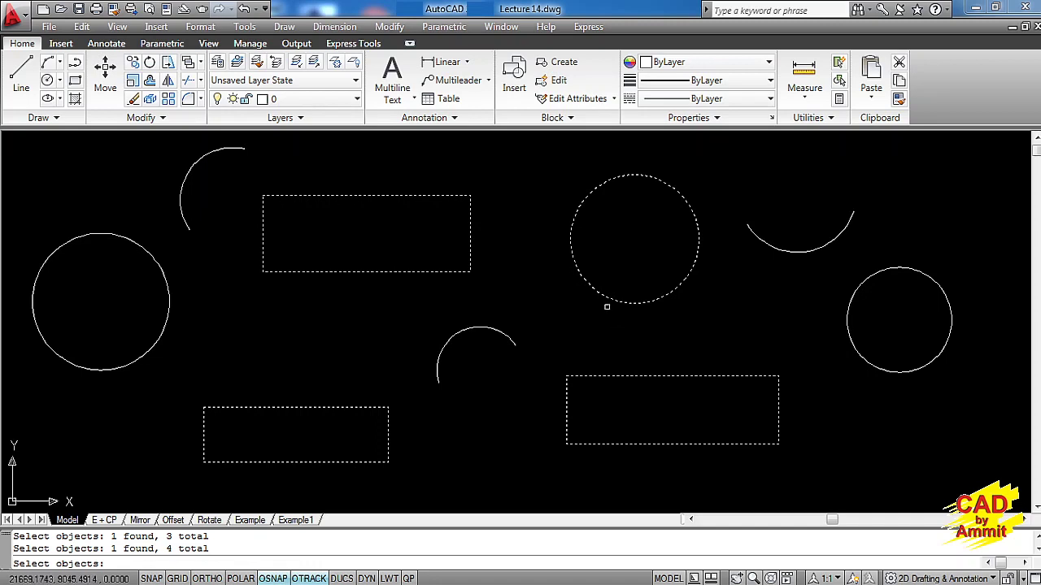
shift+click(605, 296)
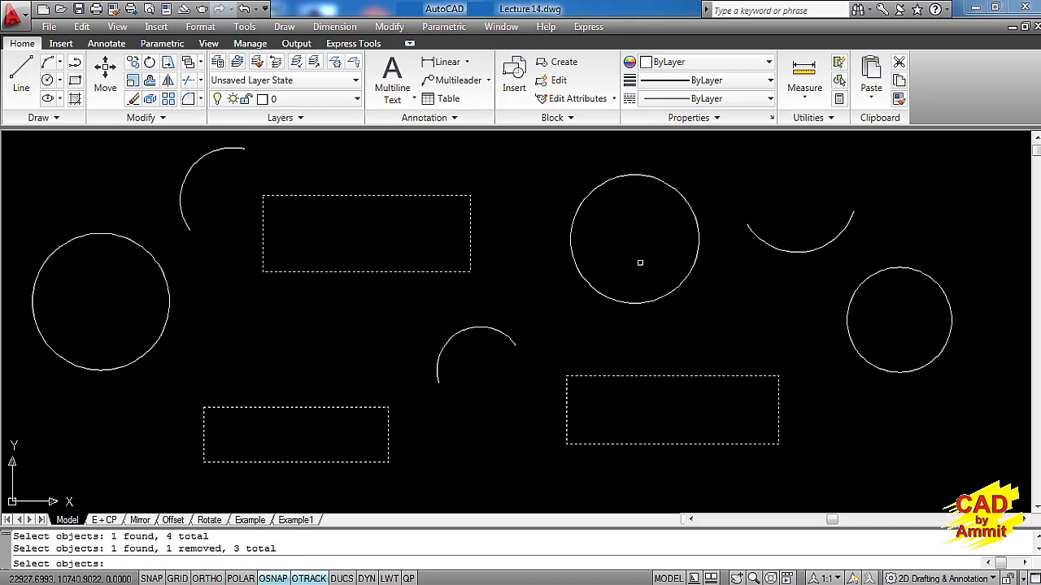
key(Return)
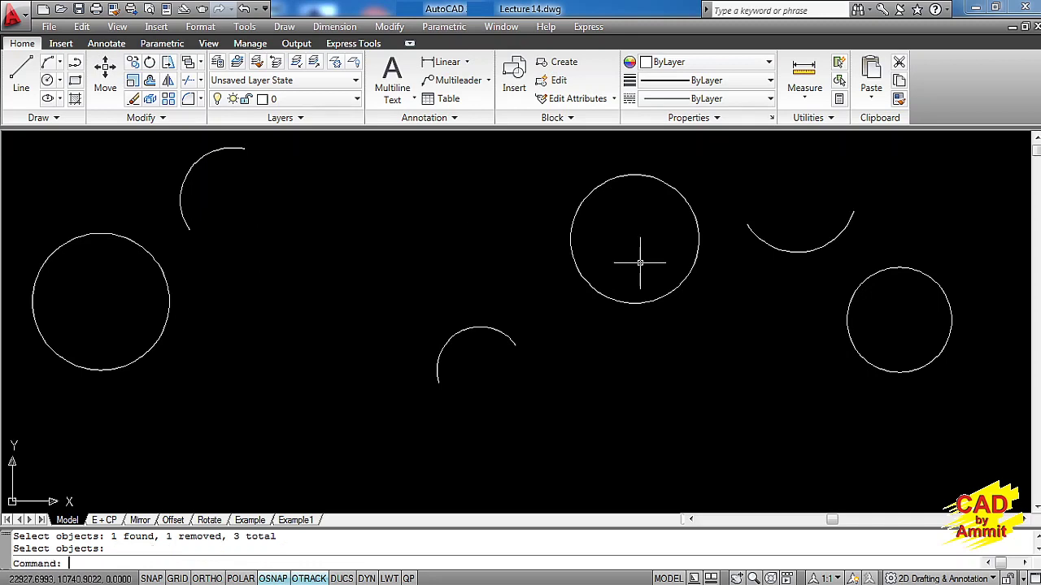
text(oop)
text(s)
key(Return)
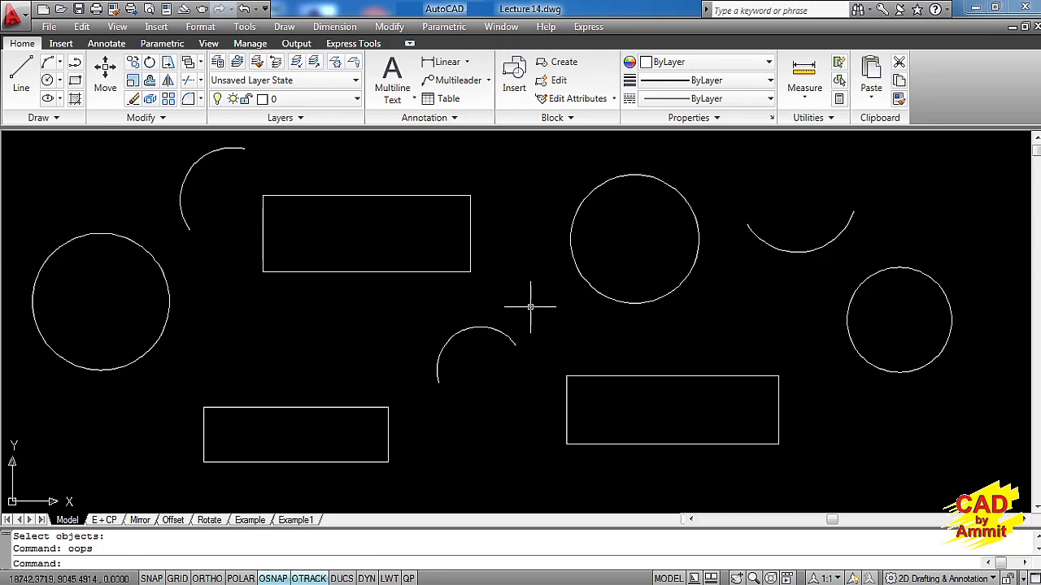
text(e)
key(Return)
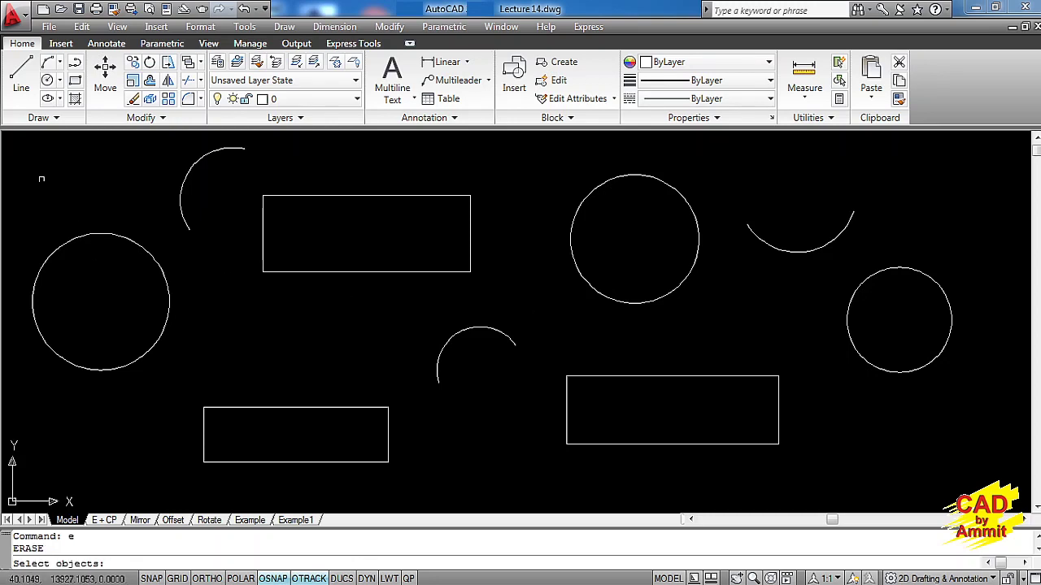
click(13, 142)
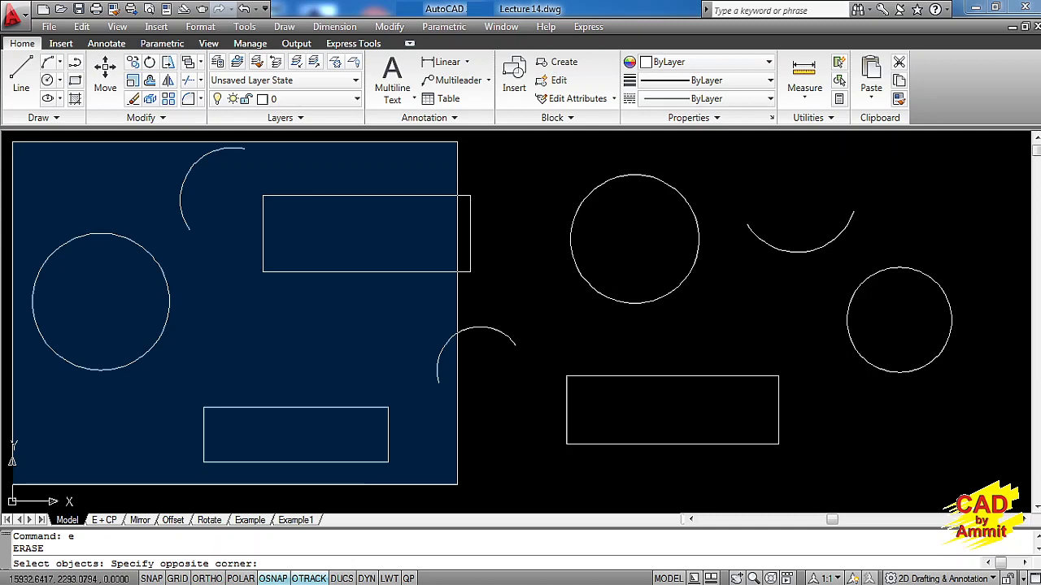
click(458, 485)
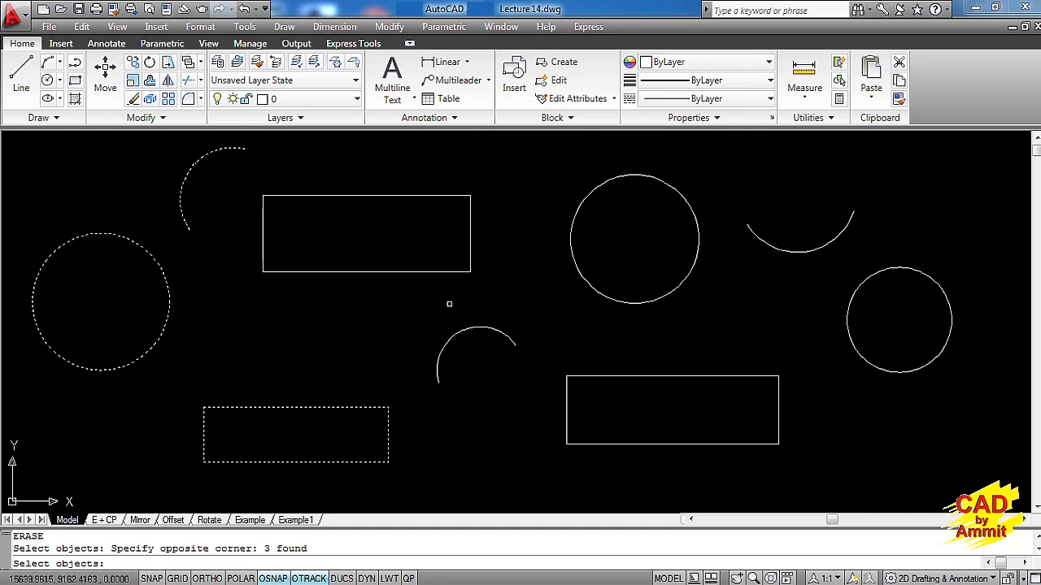
key(Return)
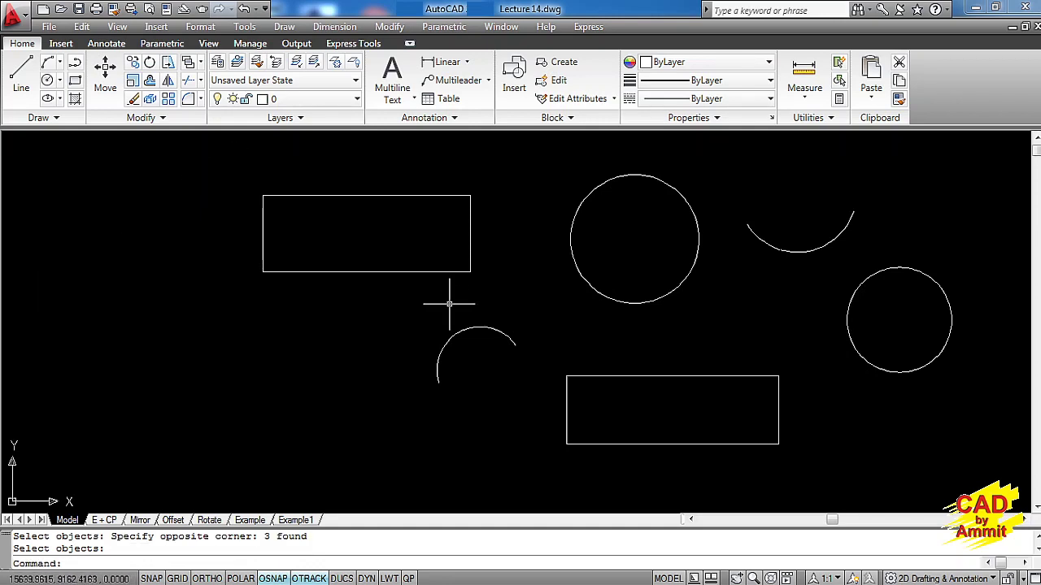
text(oops)
key(Return)
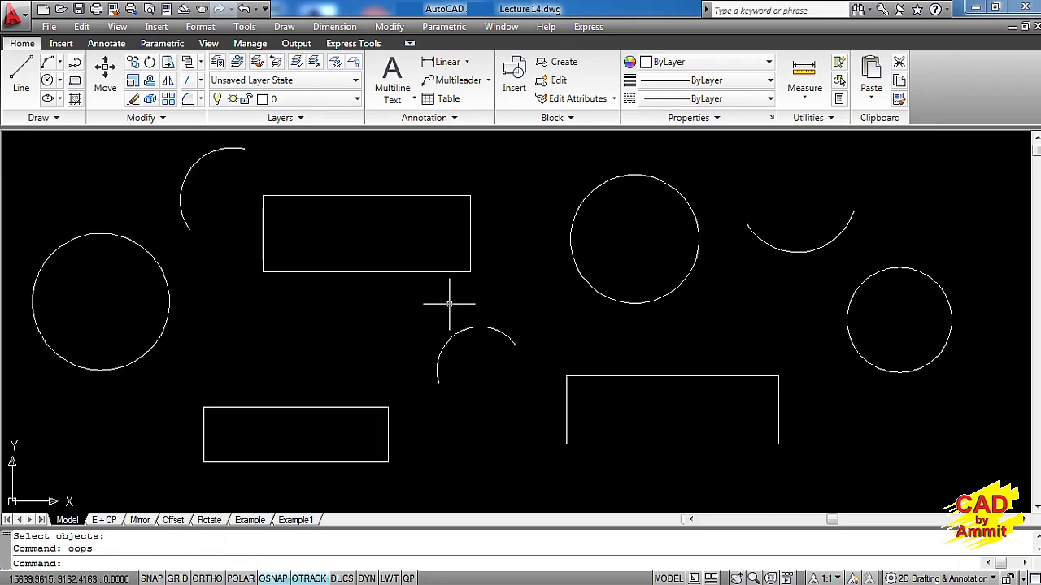
text(e)
key(Return)
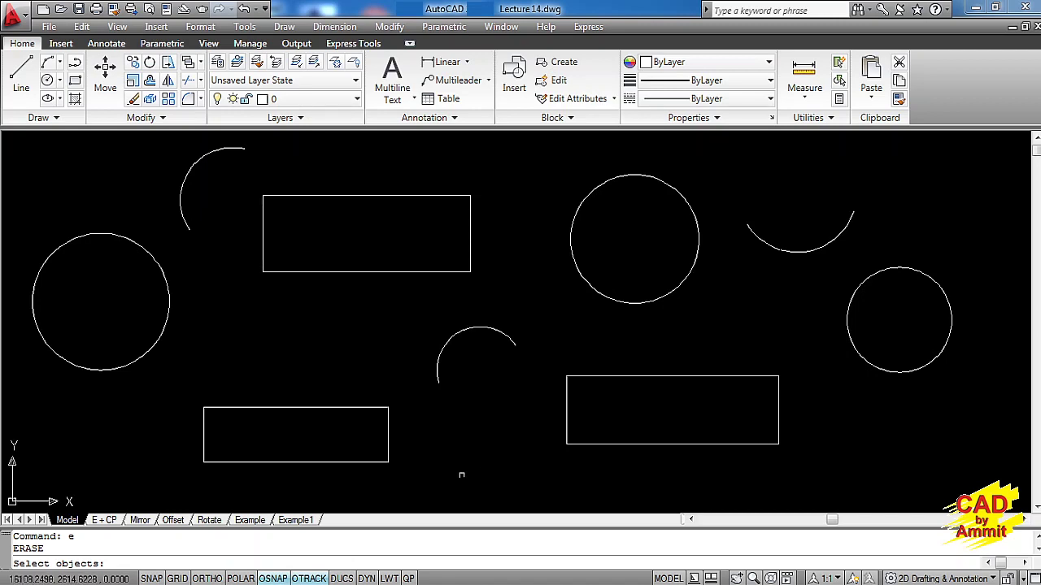
click(456, 479)
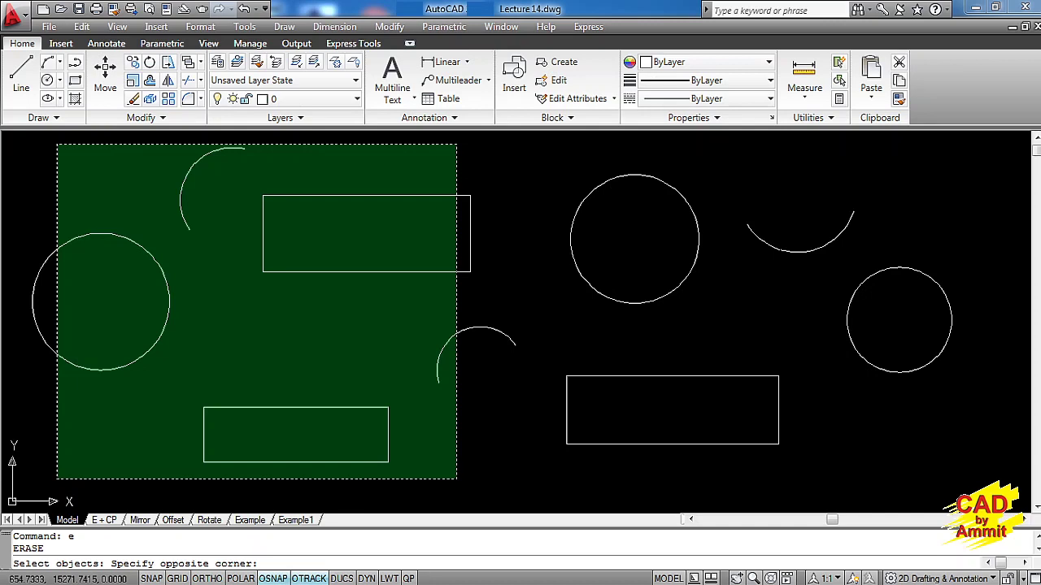
click(56, 145)
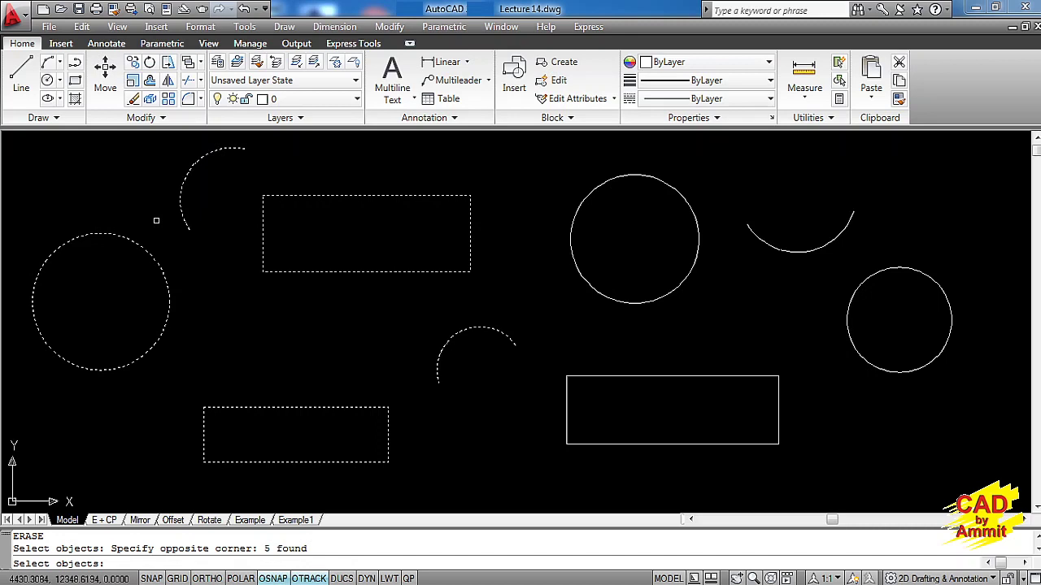
key(Return)
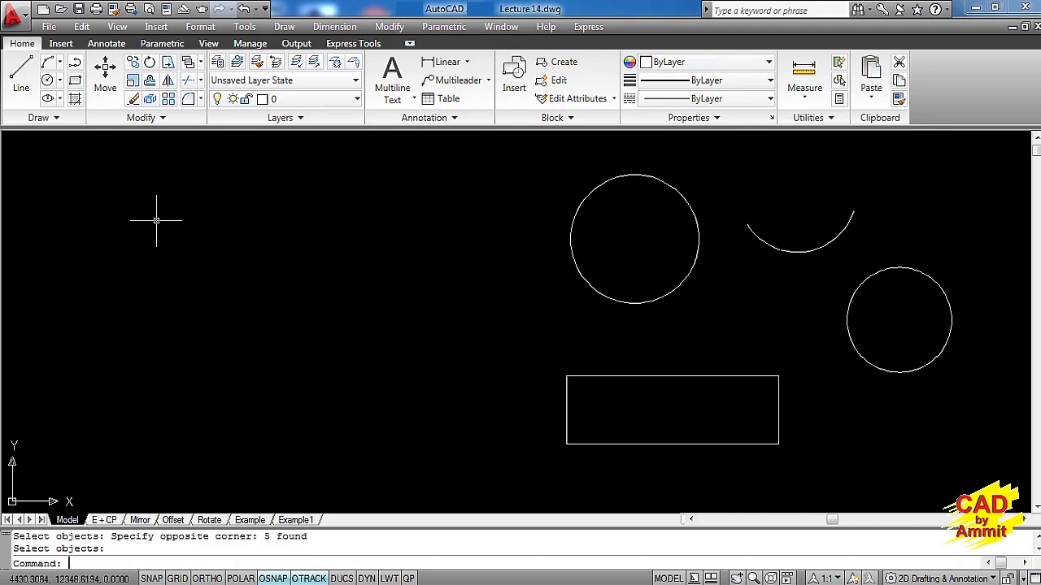
text(co)
text(p)
text(s)
key(Return)
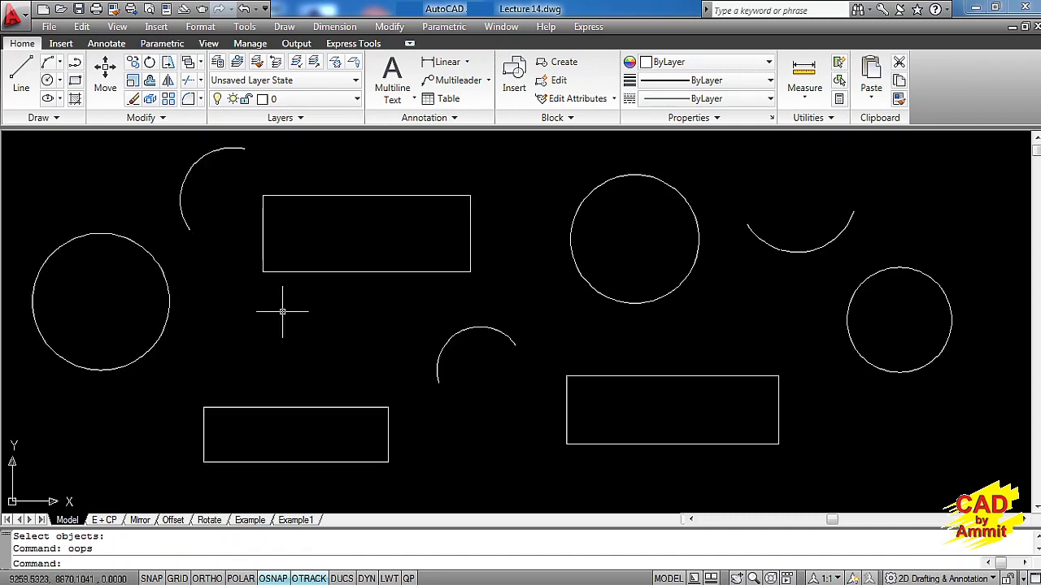
text(e)
key(Return)
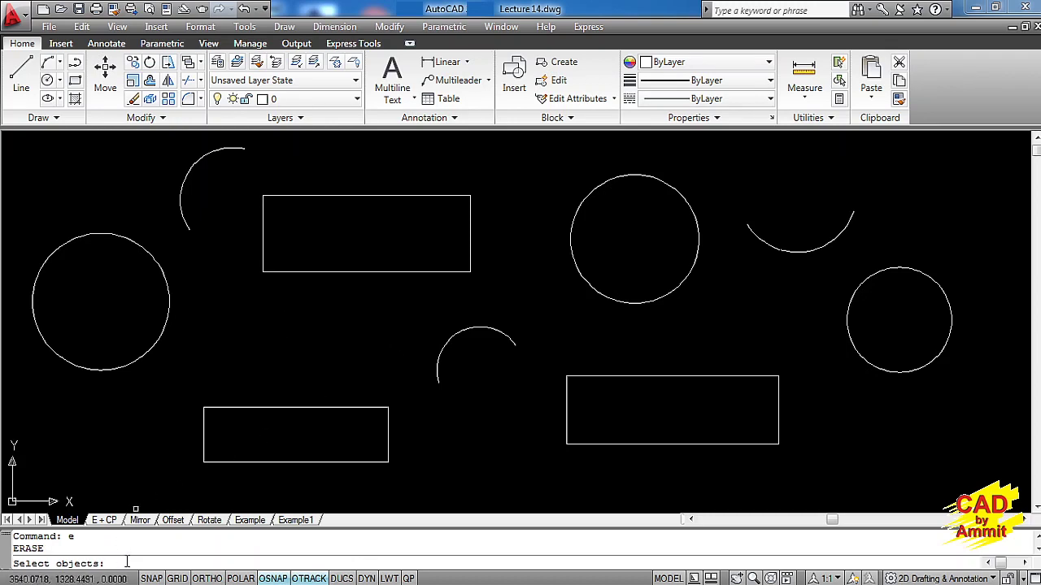
text(cp)
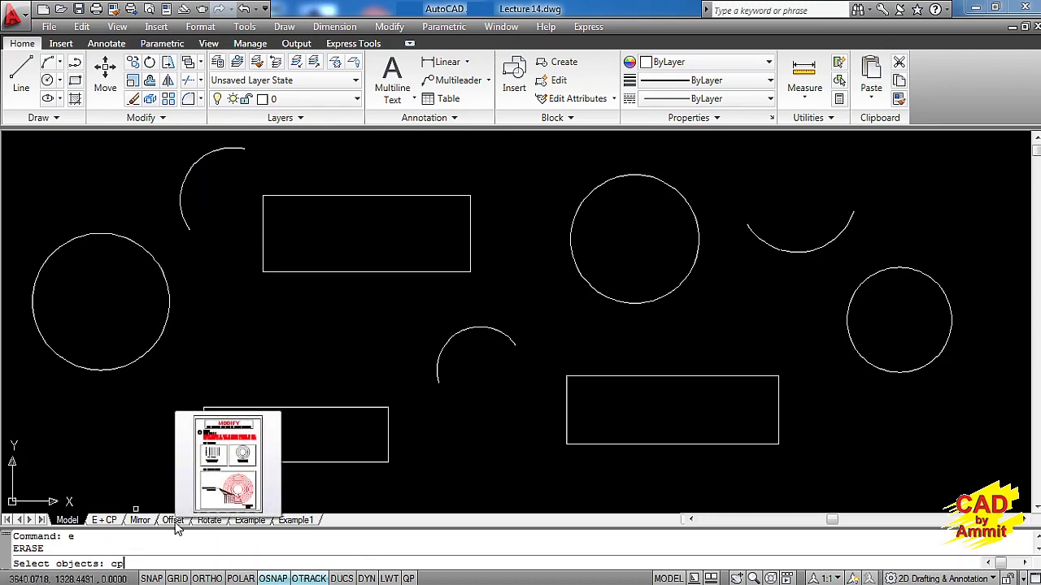
key(Return)
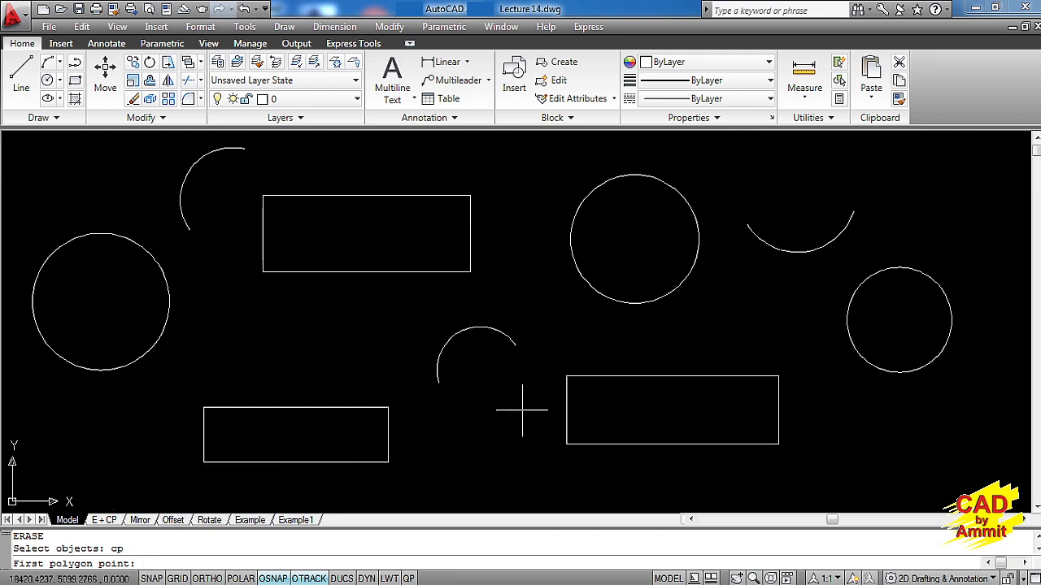
click(946, 165)
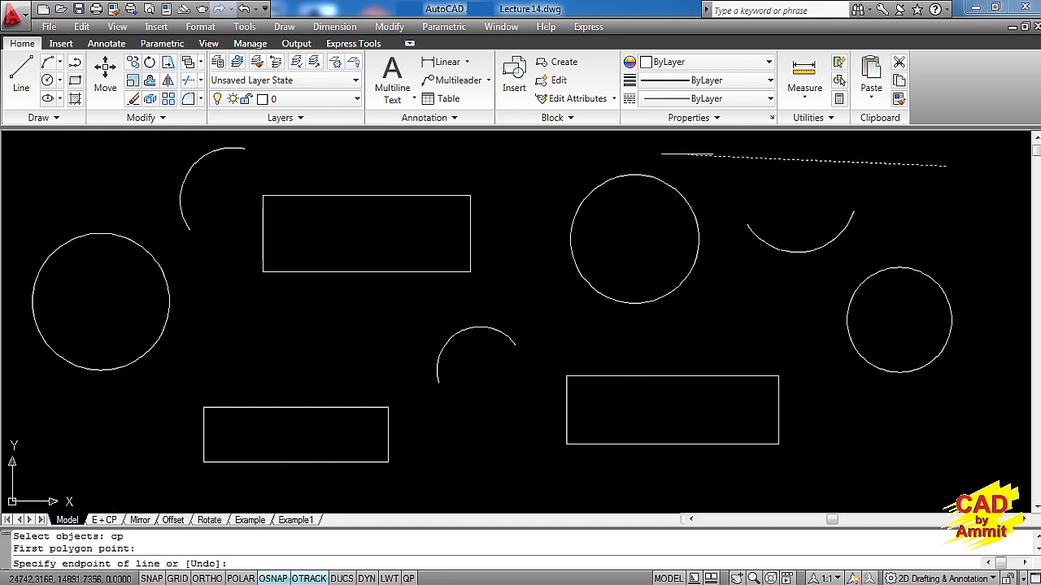
click(538, 151)
click(114, 150)
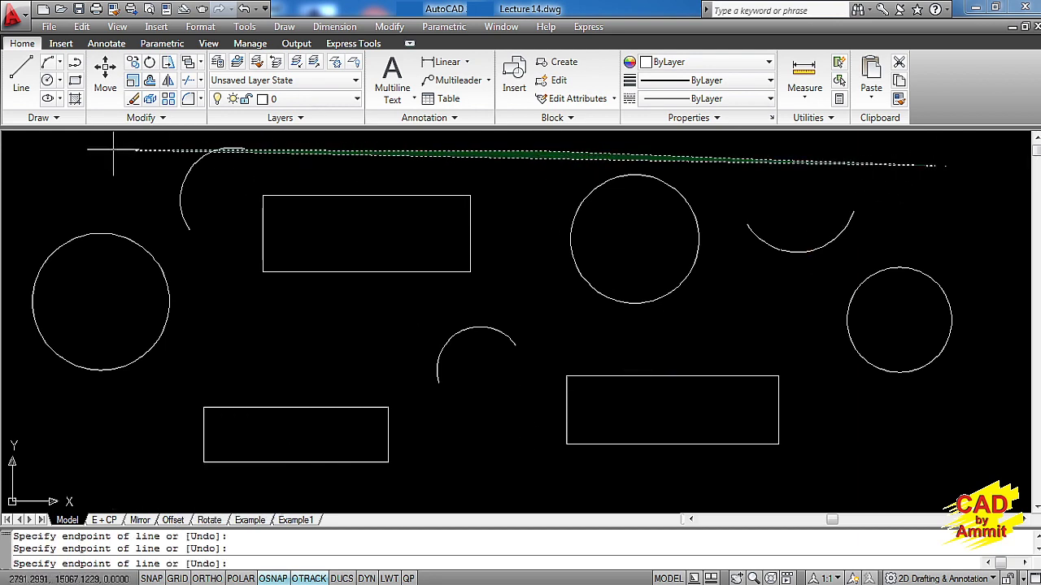
click(36, 213)
click(33, 309)
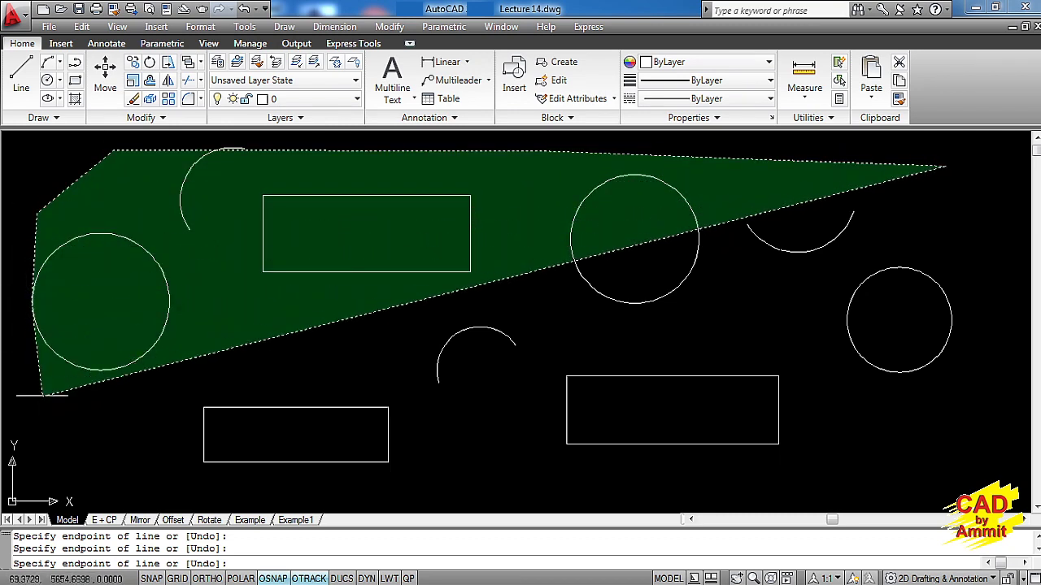
click(53, 415)
click(154, 399)
click(181, 355)
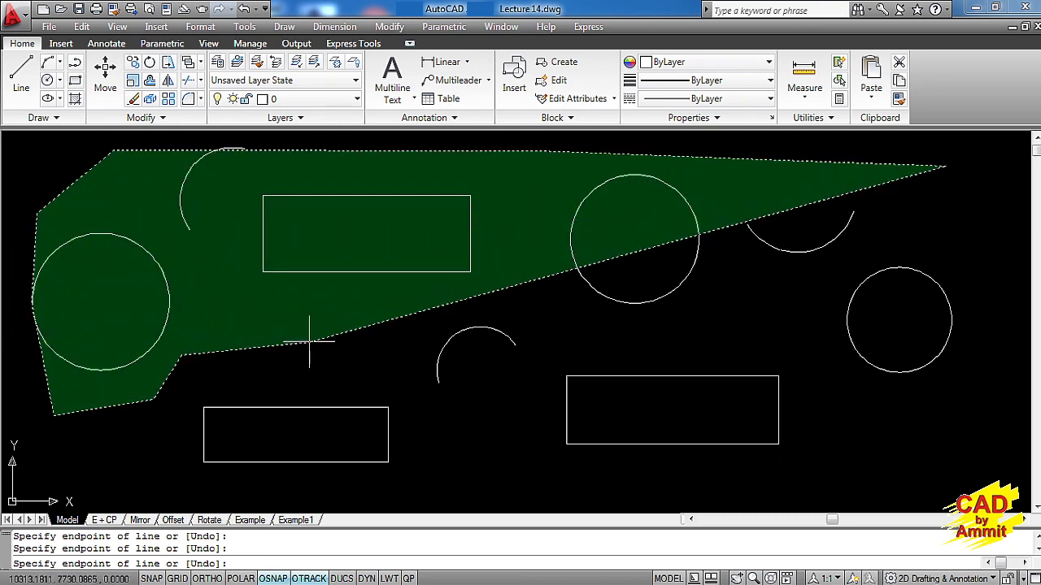
click(313, 341)
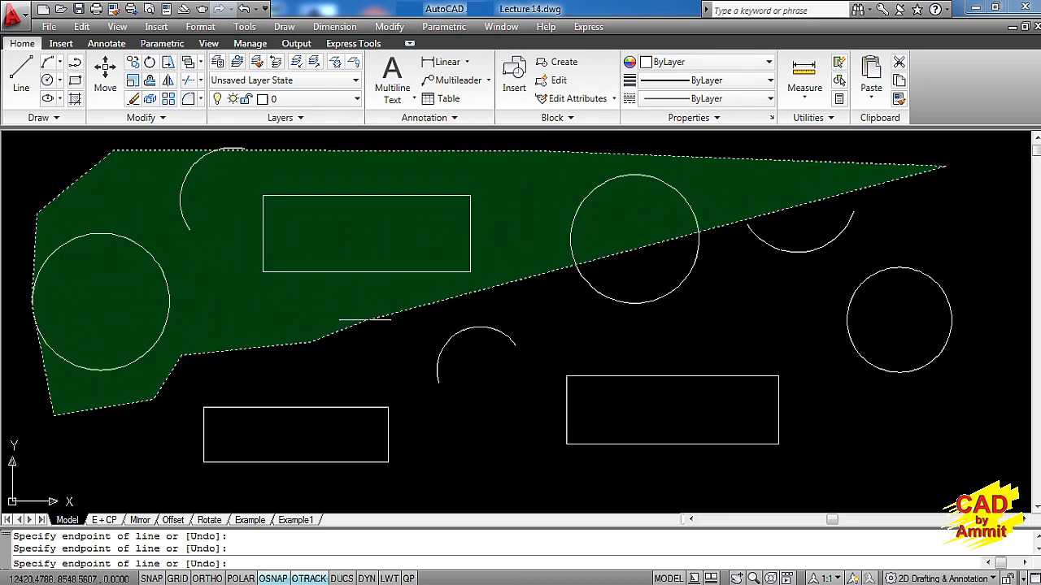
click(512, 291)
click(553, 321)
click(638, 335)
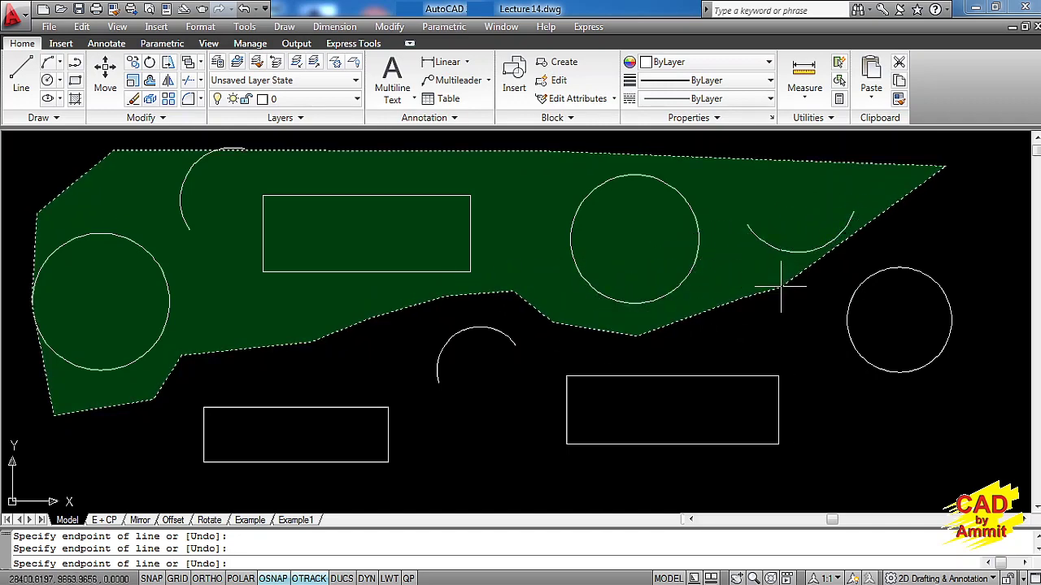
click(820, 276)
click(820, 347)
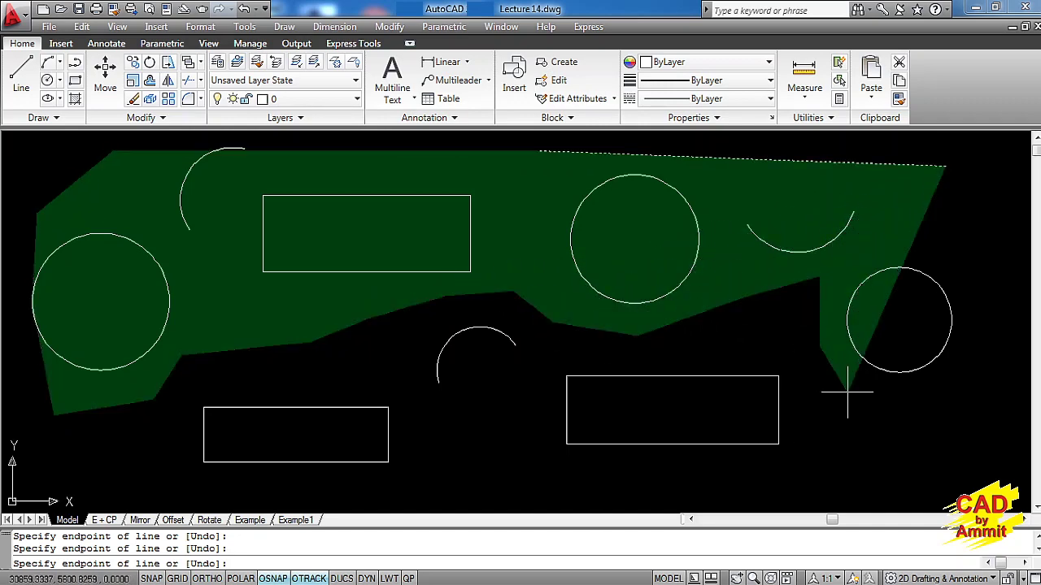
click(848, 394)
click(941, 399)
click(993, 371)
click(993, 305)
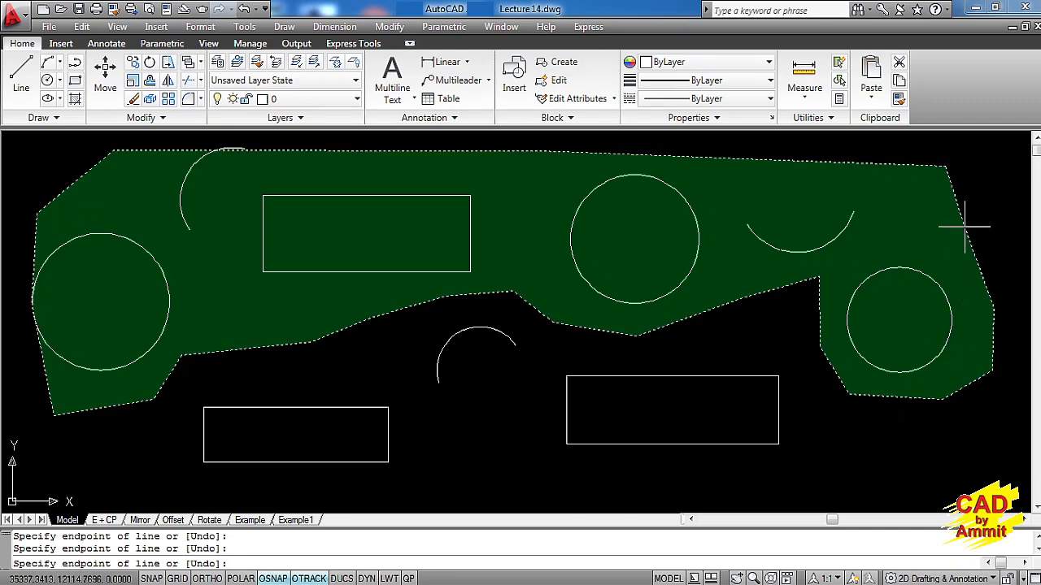
right_click(964, 228)
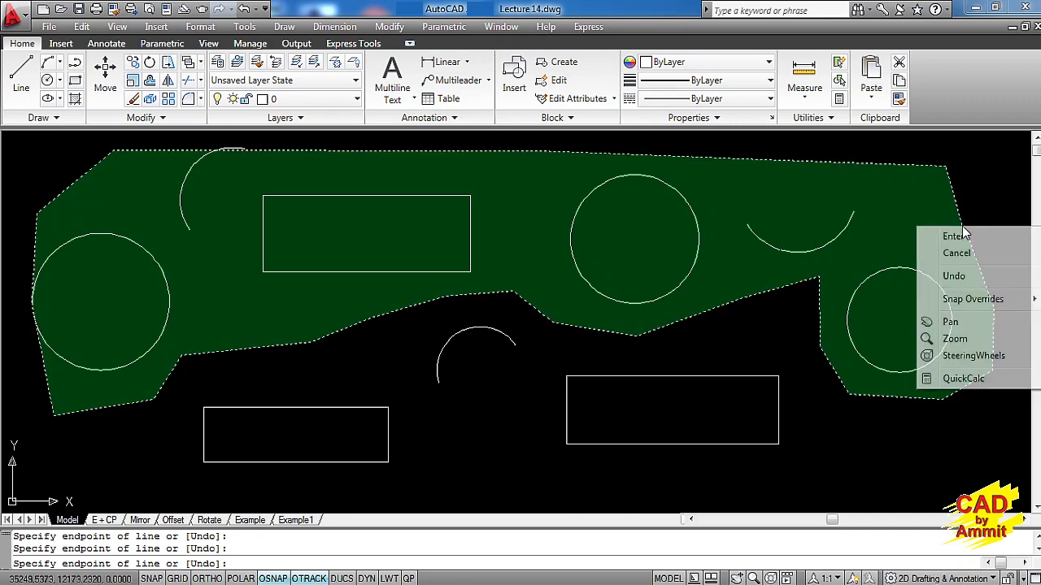
click(972, 232)
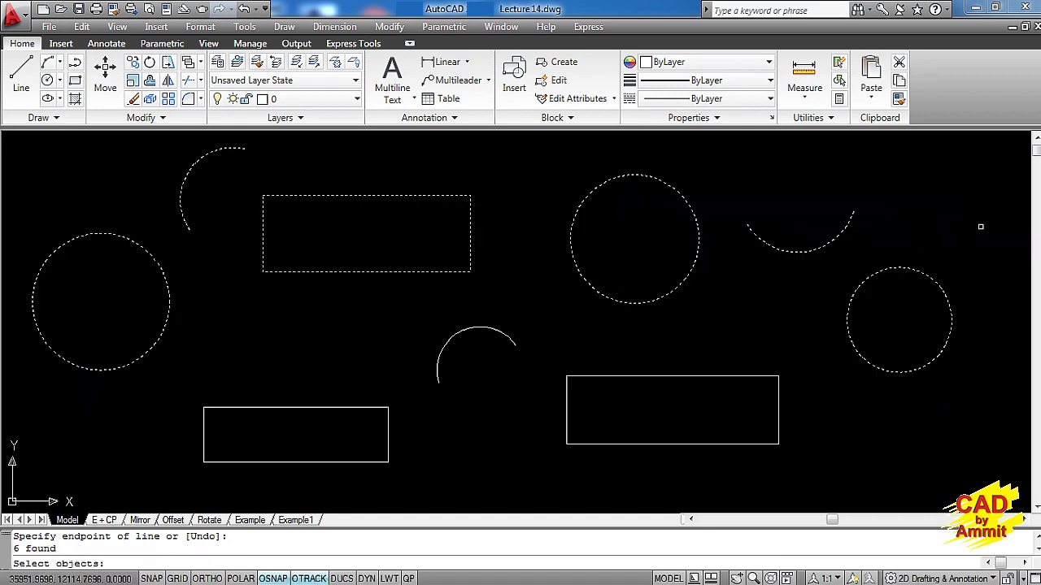
key(Return)
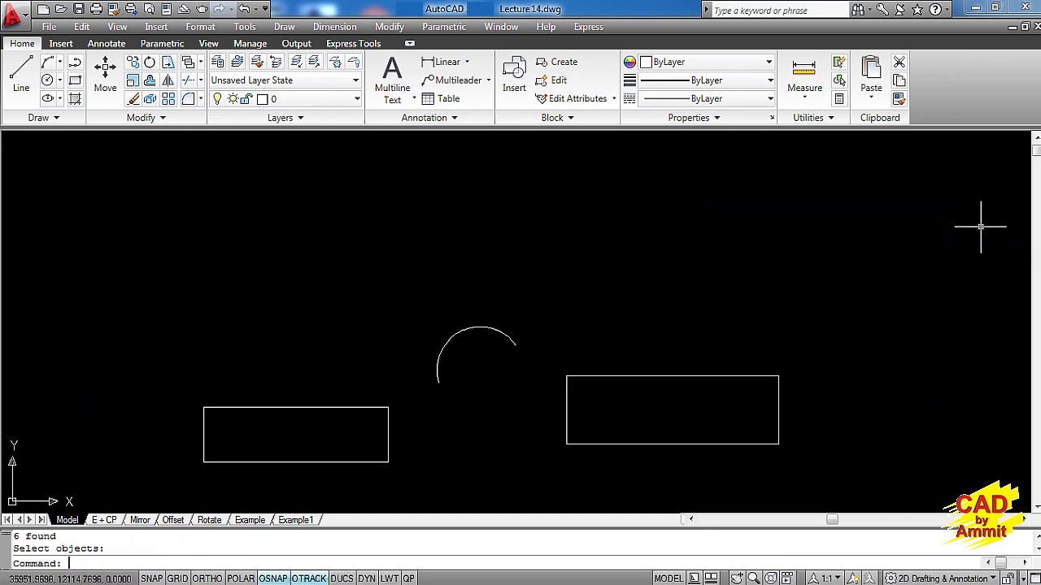
text(oops)
key(Return)
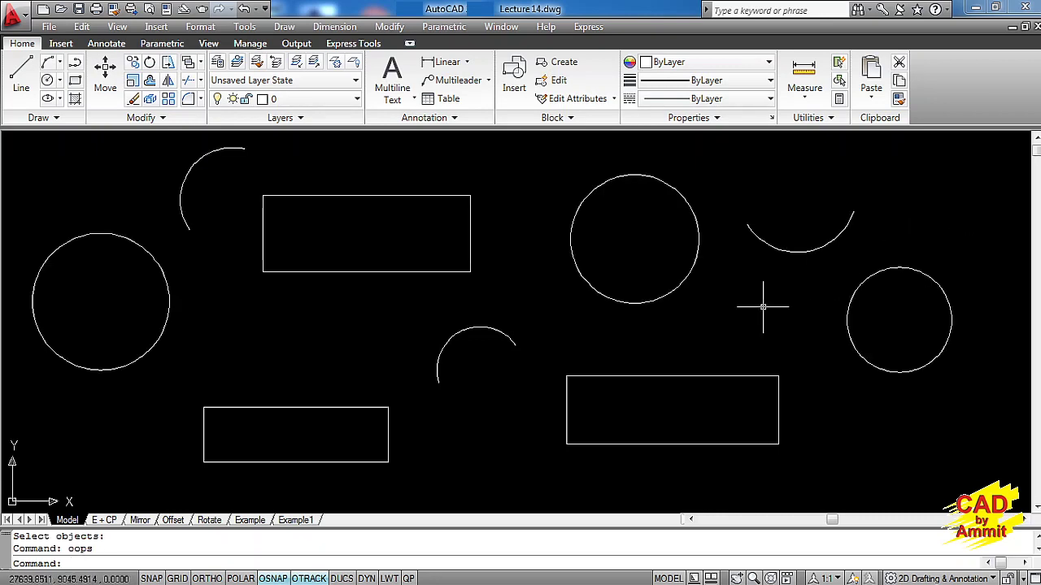
text(e)
- Erase all three arcs by selecting them with one fence line drawn across them
key(Return)
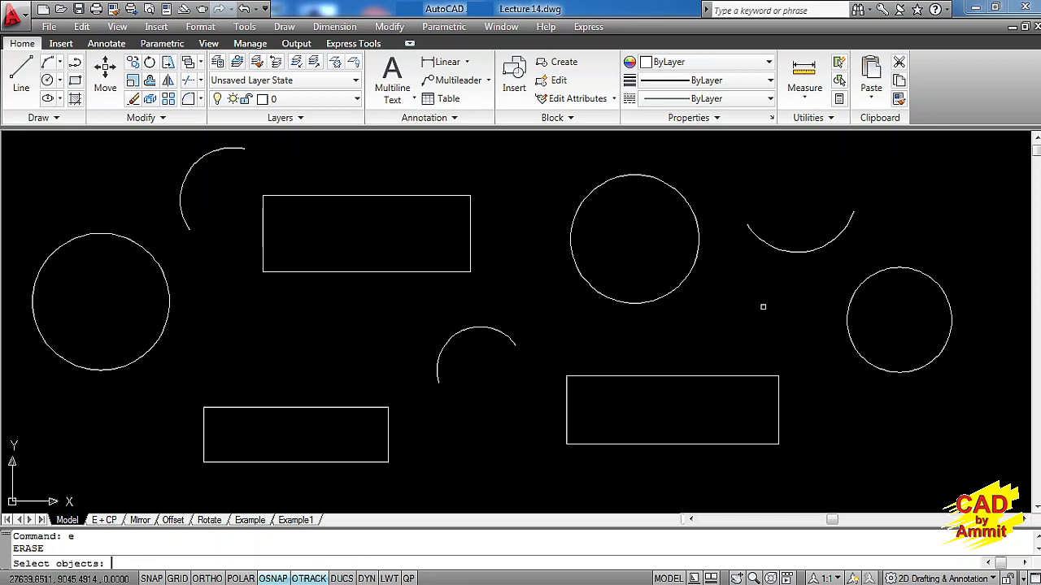
text(f)
key(Return)
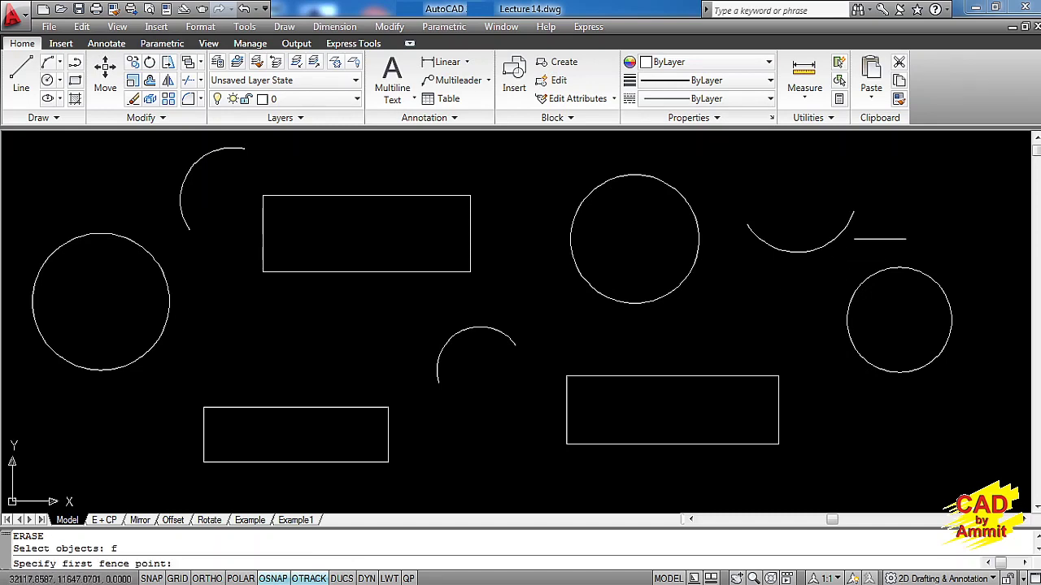
click(927, 173)
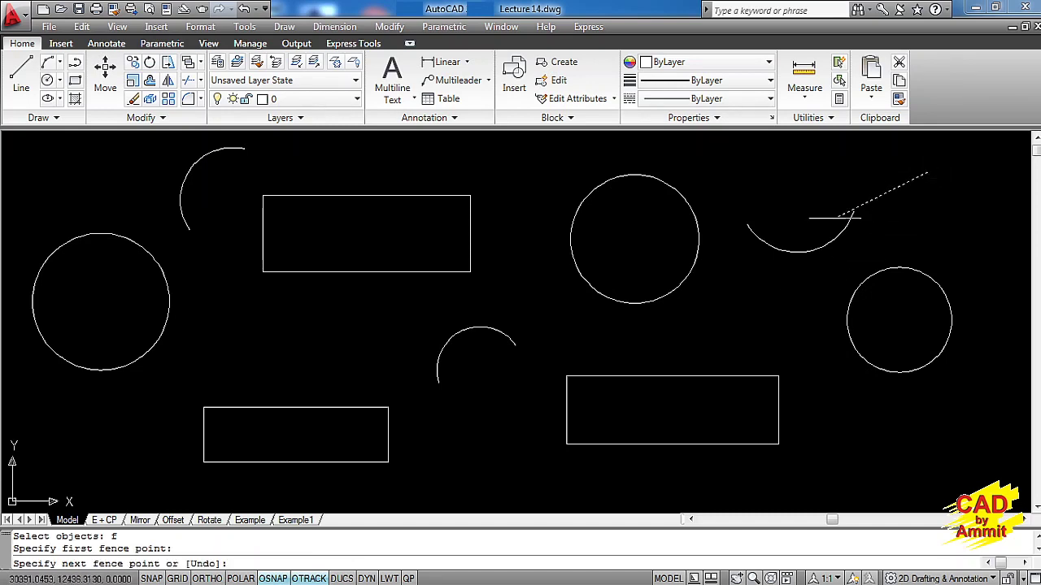
click(716, 279)
click(663, 344)
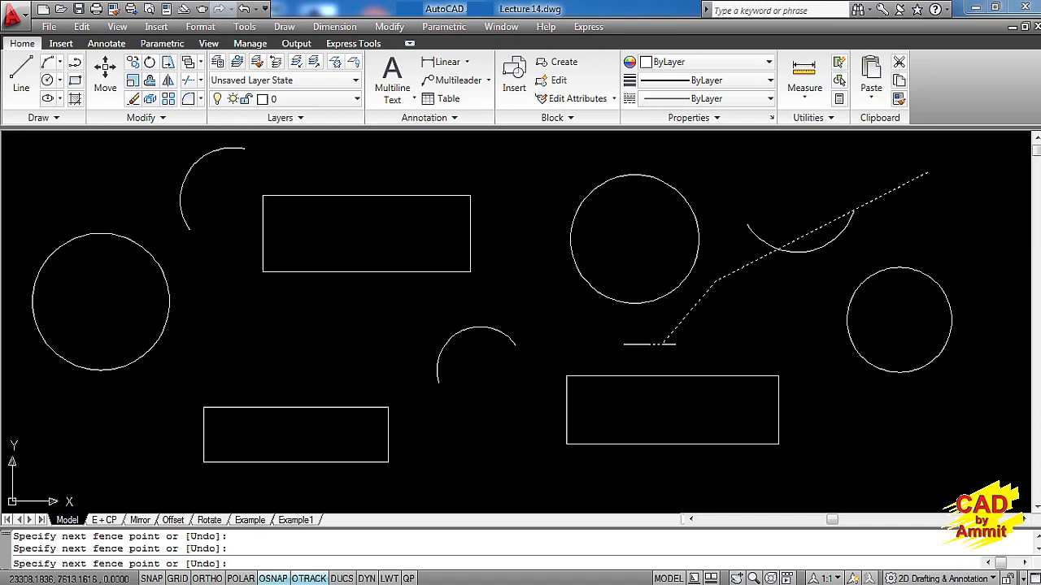
click(502, 364)
click(200, 284)
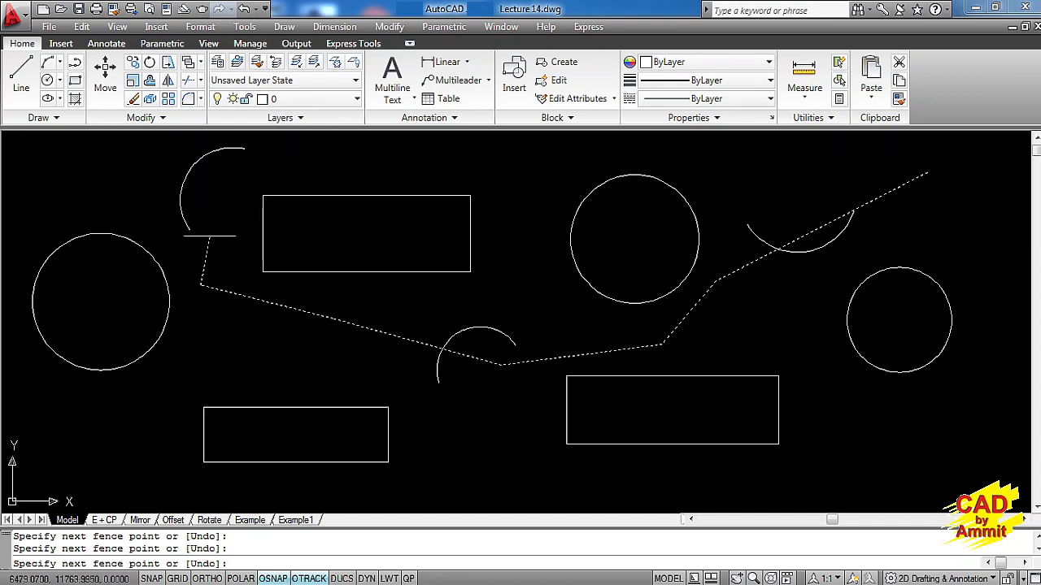
click(187, 149)
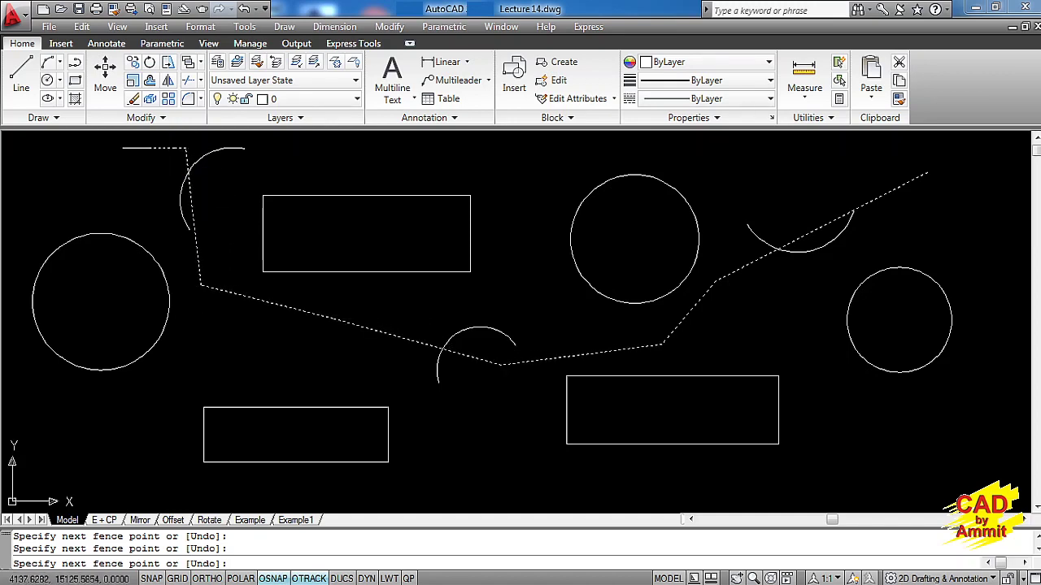
right_click(127, 149)
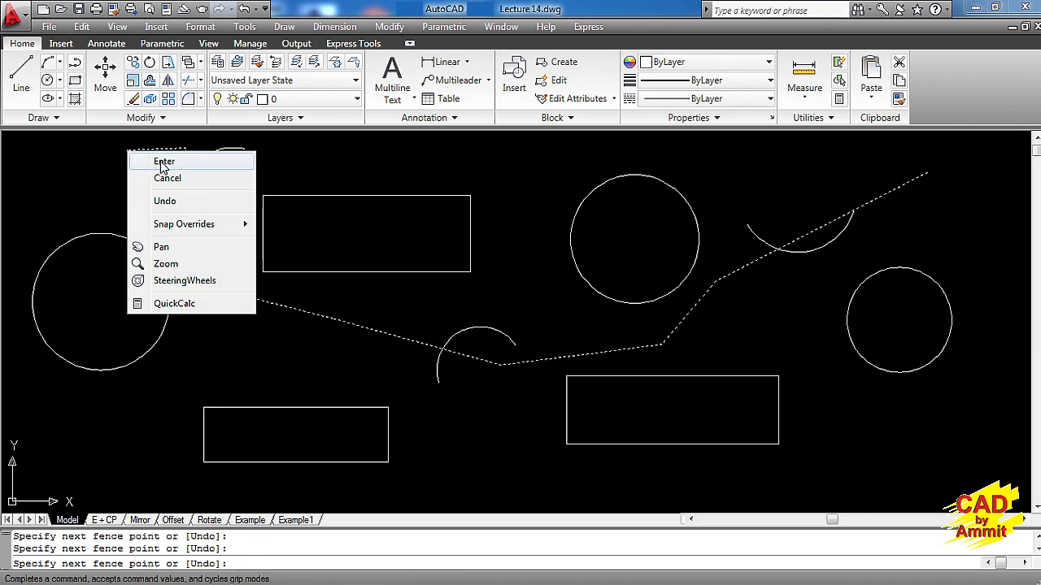
click(163, 162)
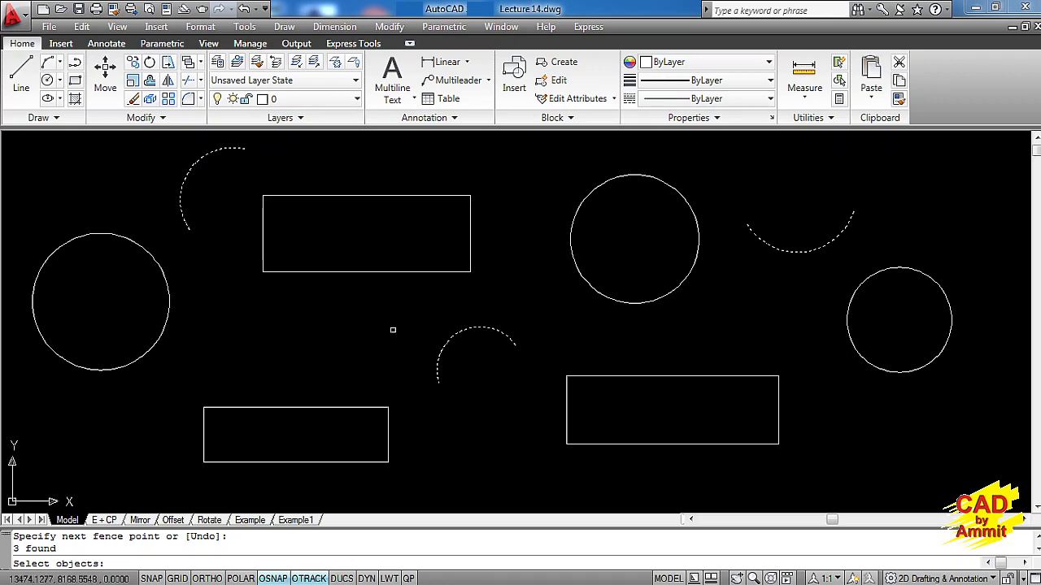
key(Return)
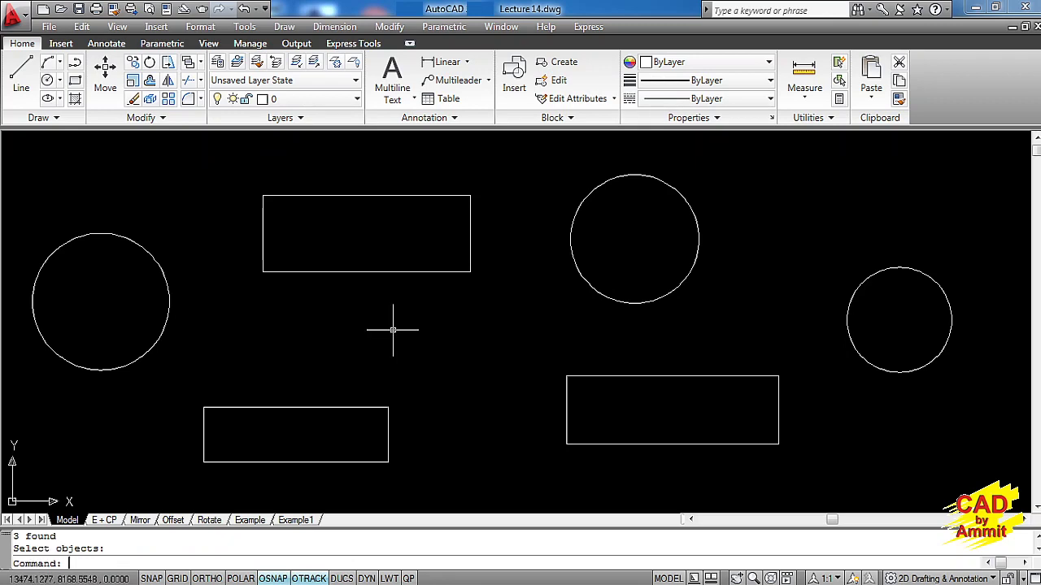
- Restore the three erased arcs with OOPS
text(c)
key(Return)
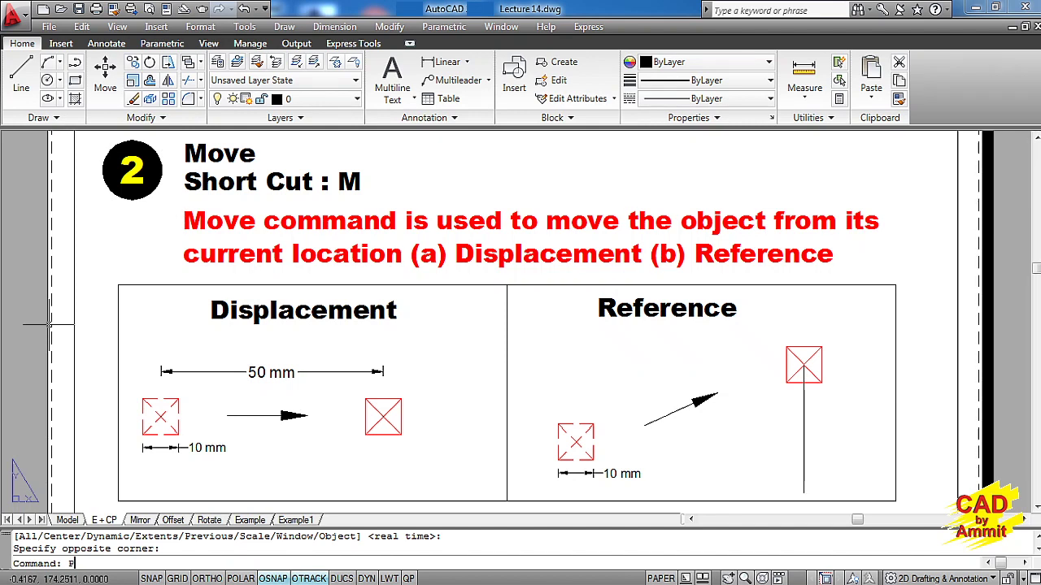
key(BackSpace)
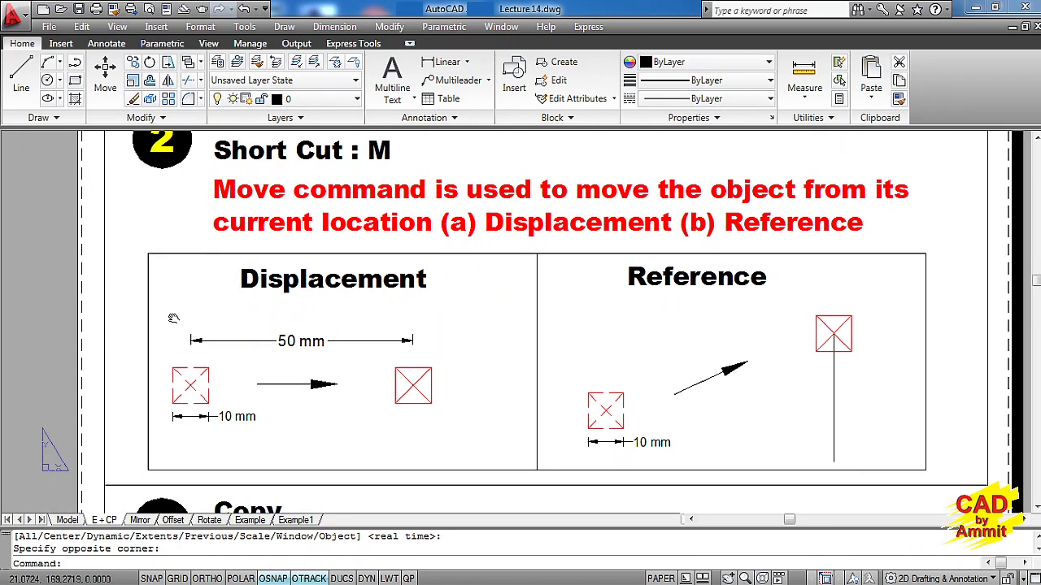
- Pan the E + CP sheet and window-zoom onto the Displacement example
middle_drag(145, 348, 170, 277)
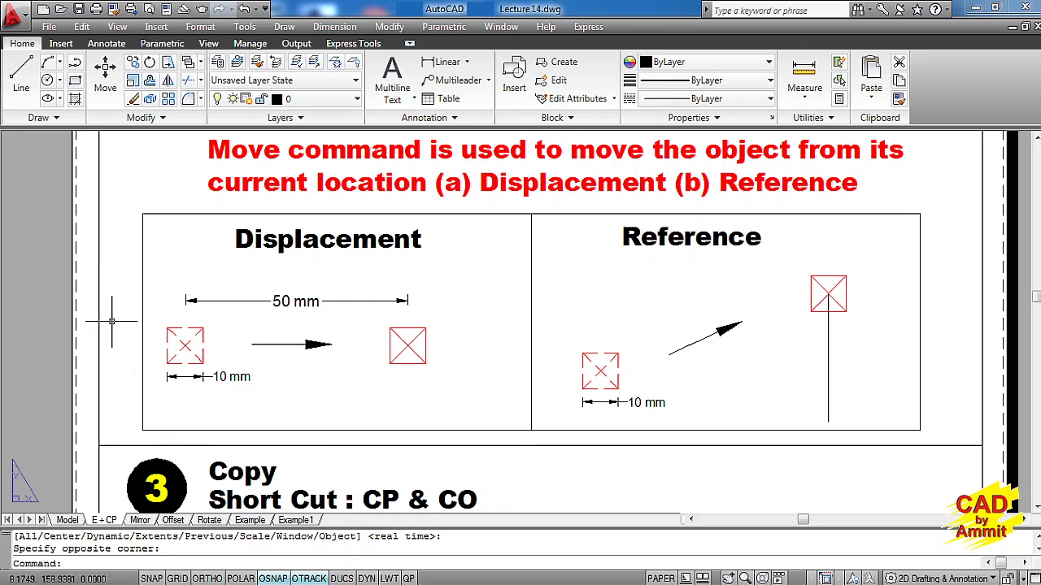
text(z)
key(Return)
click(137, 213)
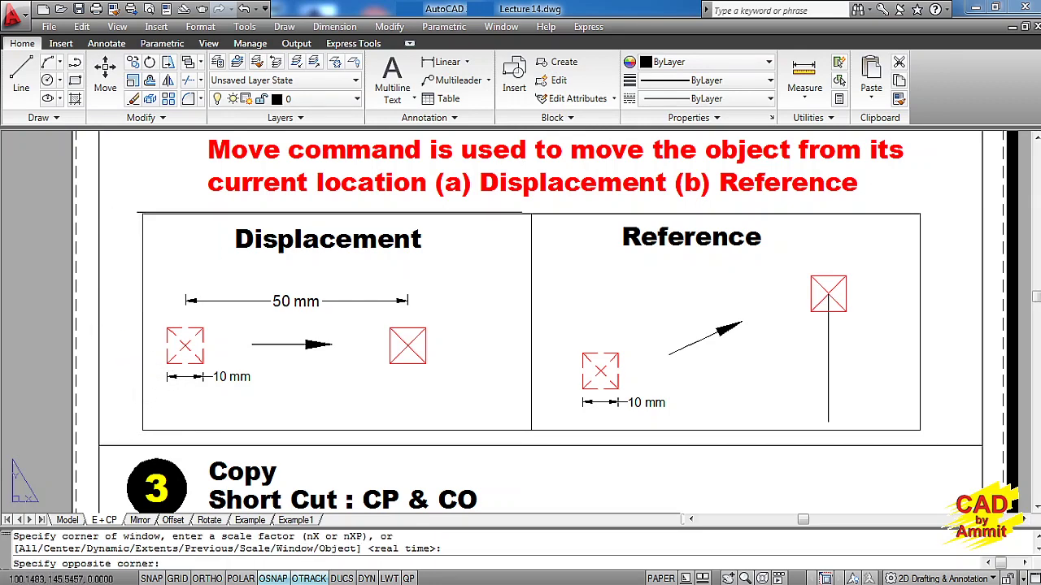
click(536, 428)
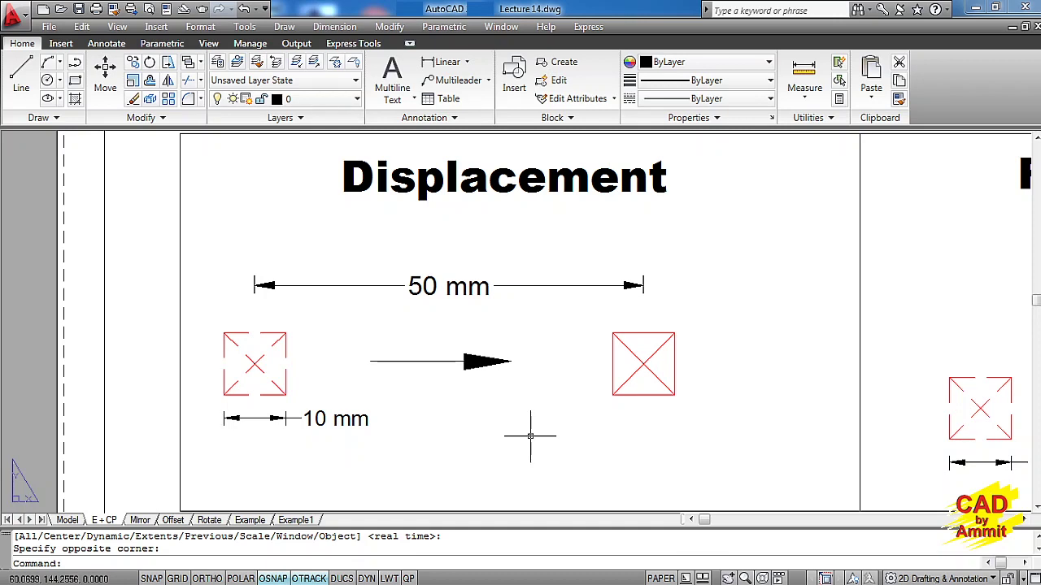
- Pan to the Reference example and cancel the pending command
middle_drag(748, 407, 281, 401)
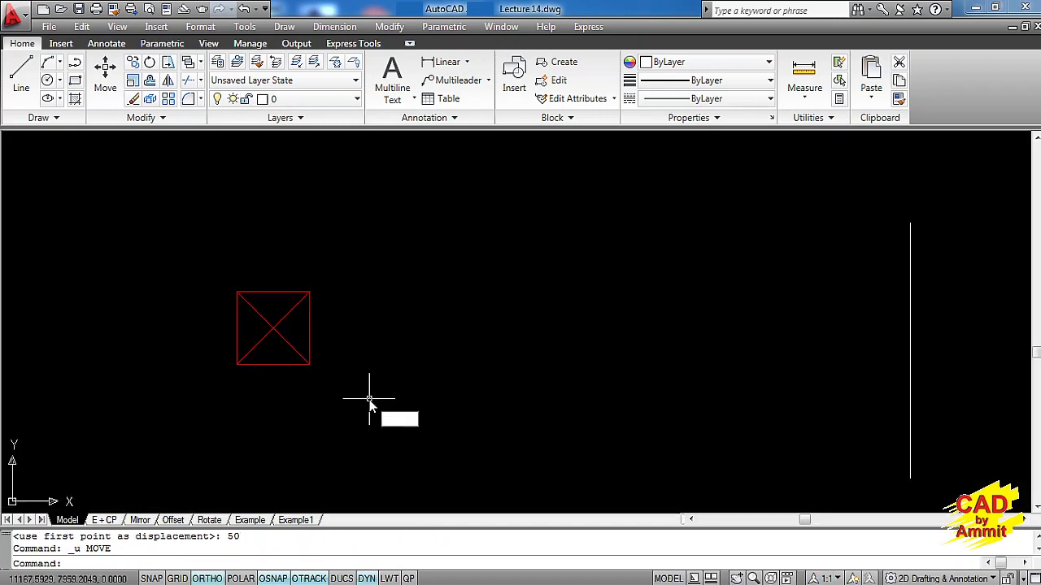
key(Escape)
key(Escape)
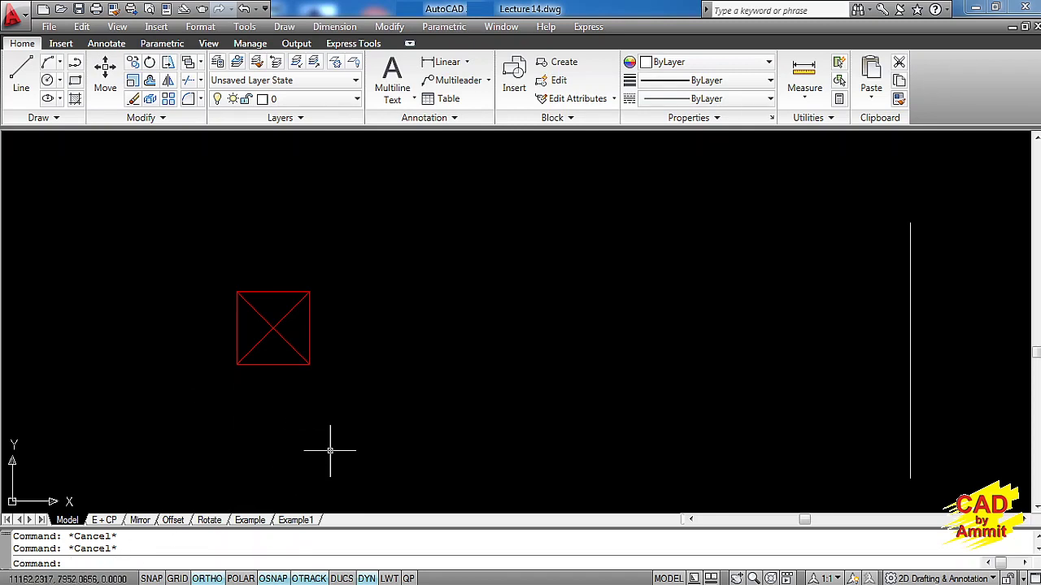
- Browse the Modify menu without choosing a command
click(386, 27)
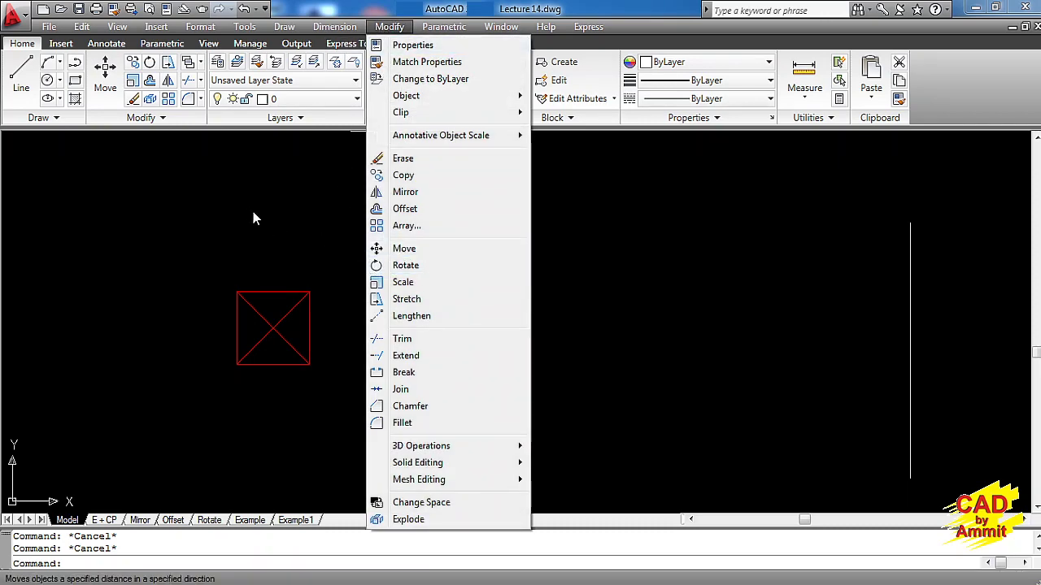
click(223, 206)
click(181, 203)
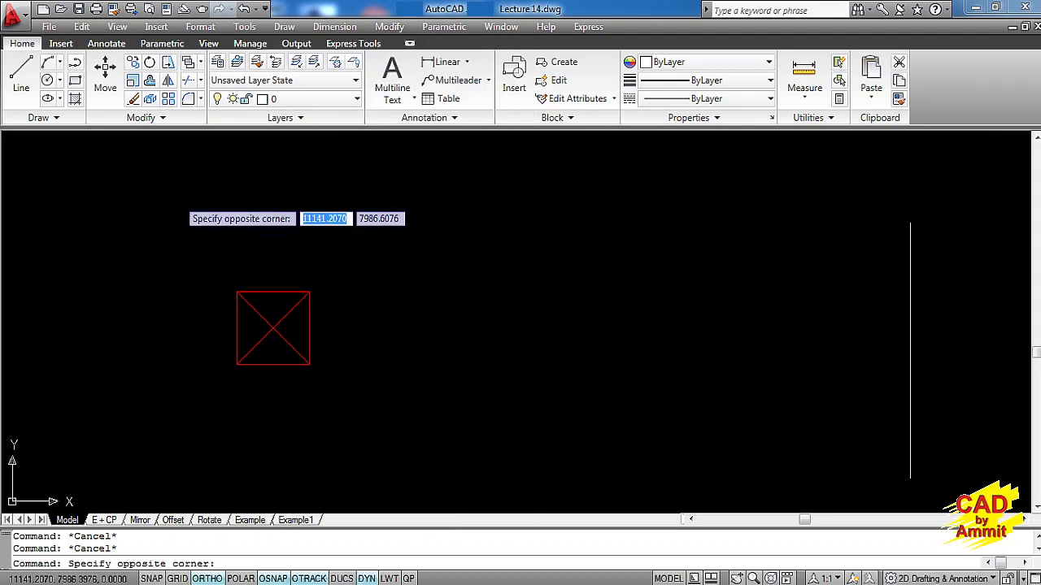
click(174, 197)
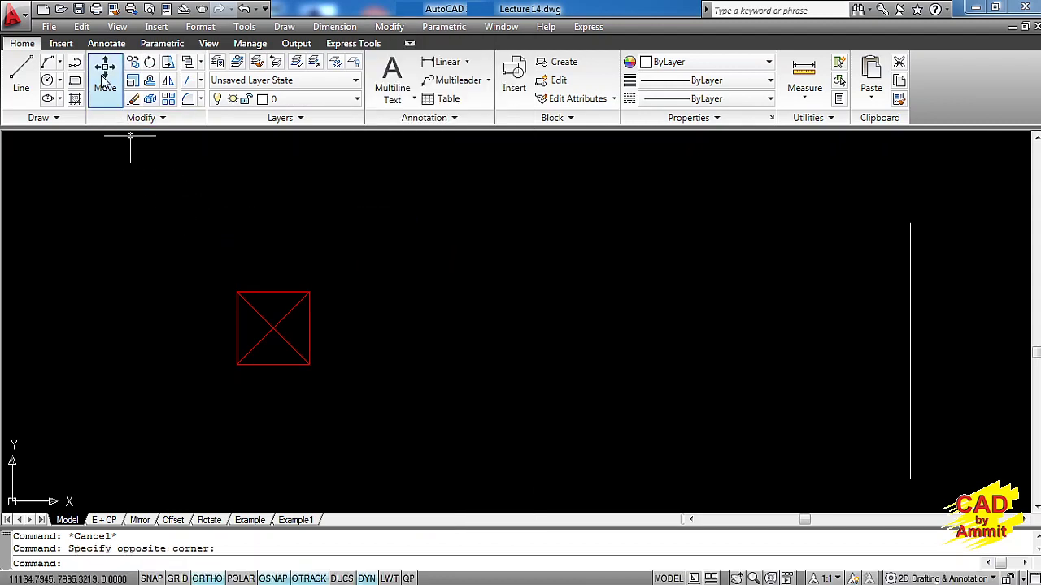
- Move the red crossed square 50 units right from its centre point
click(103, 75)
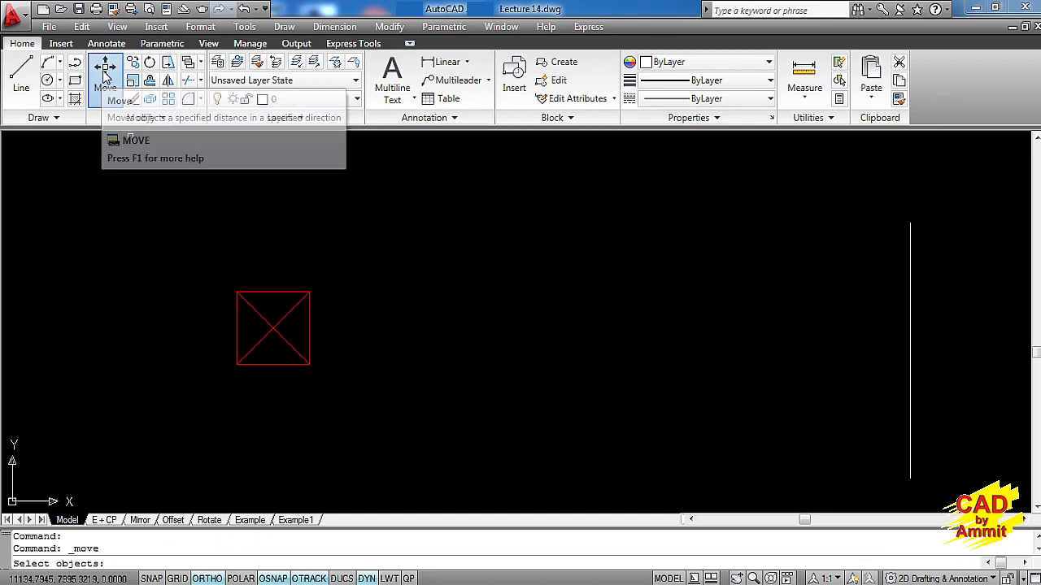
click(329, 381)
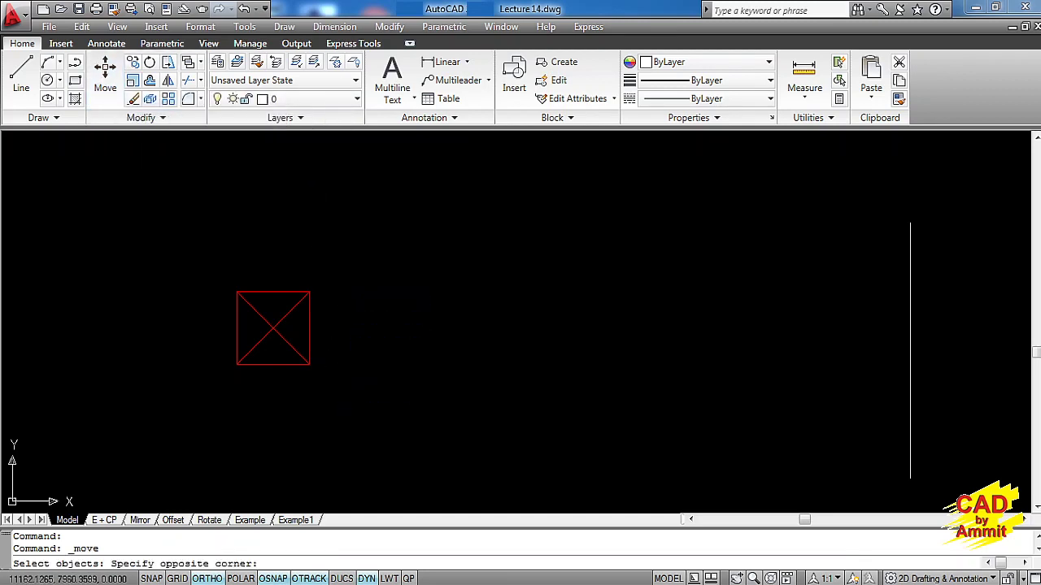
click(183, 257)
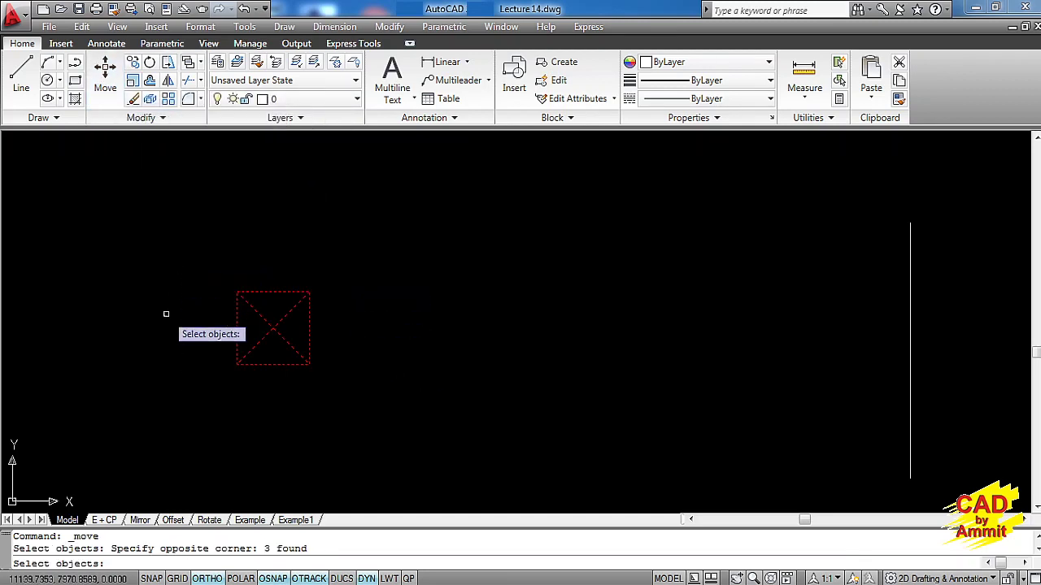
key(Return)
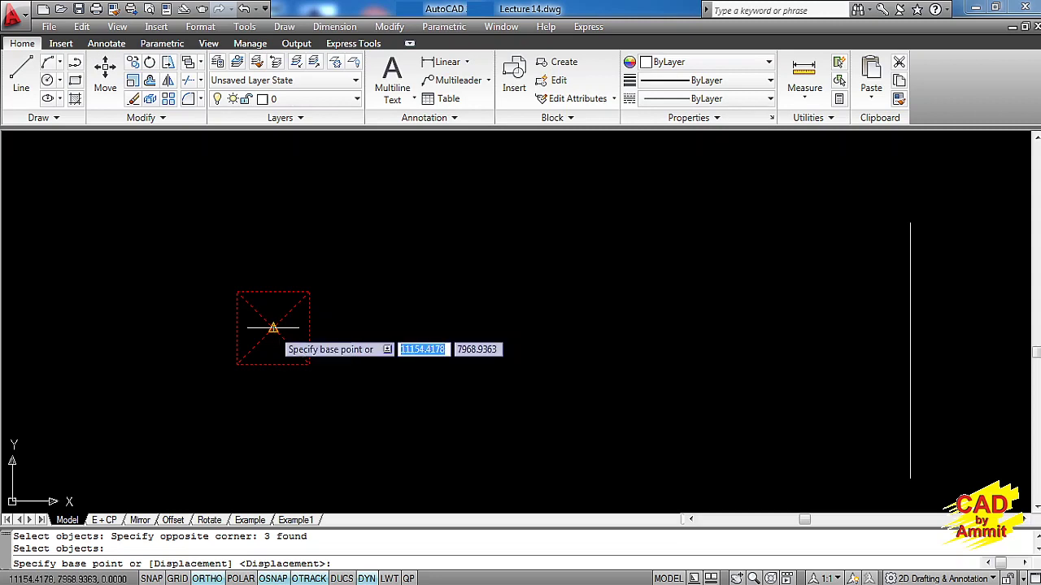
click(273, 327)
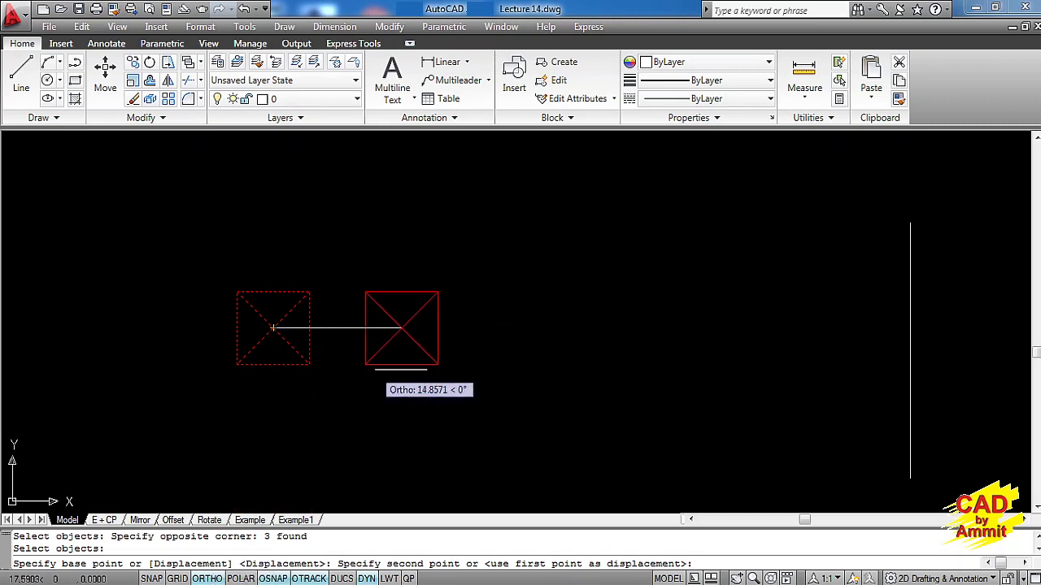
text(50)
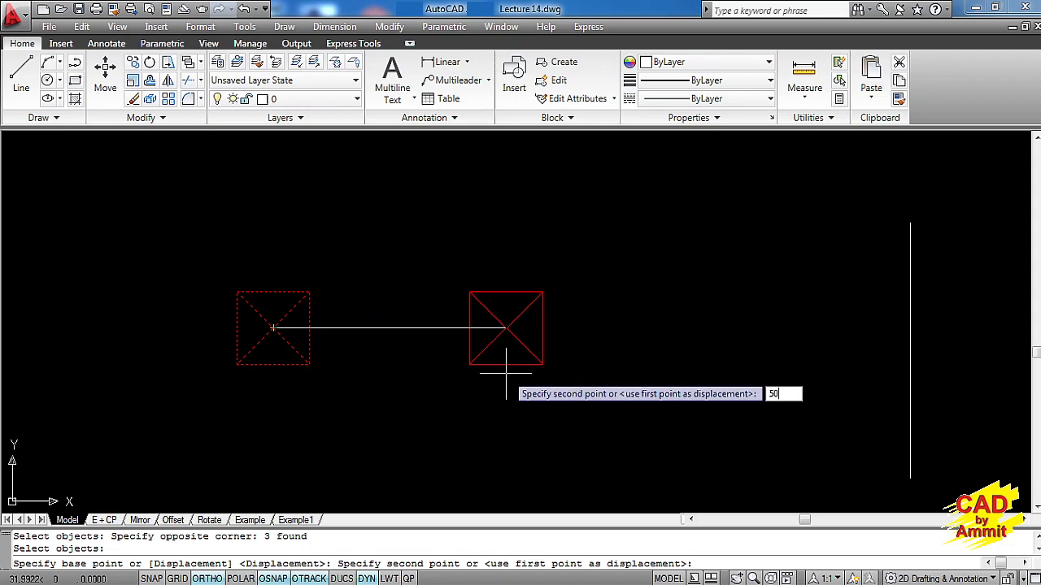
key(Return)
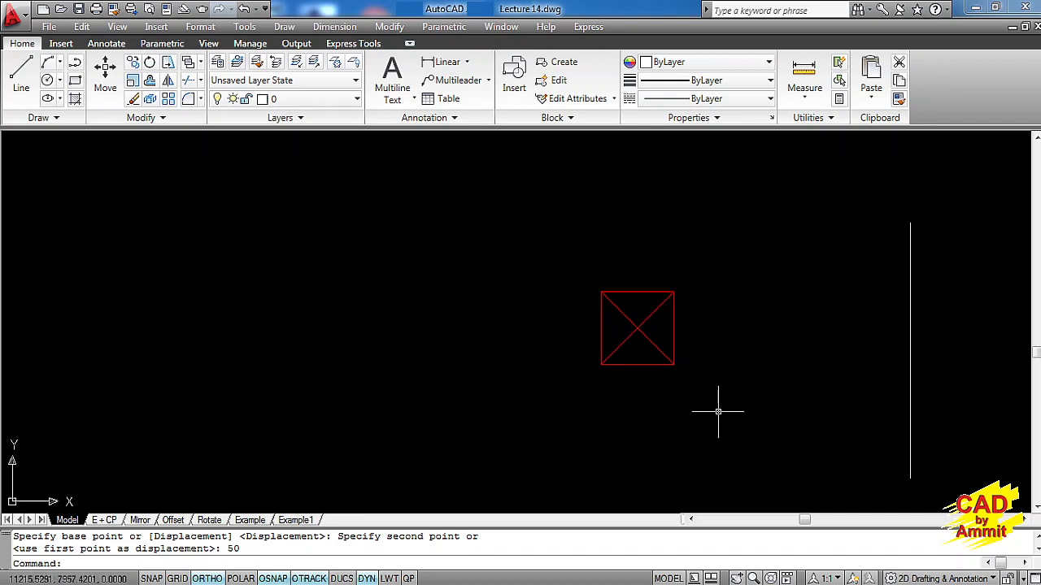
text(m)
- With Ortho off, move the red square's centre onto the vertical line's top endpoint
key(Return)
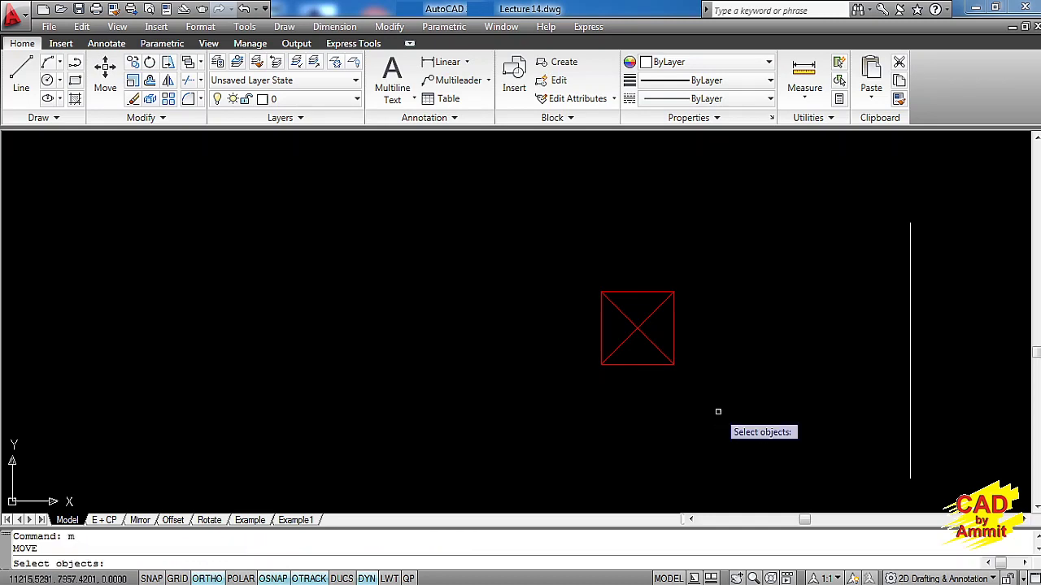
click(701, 401)
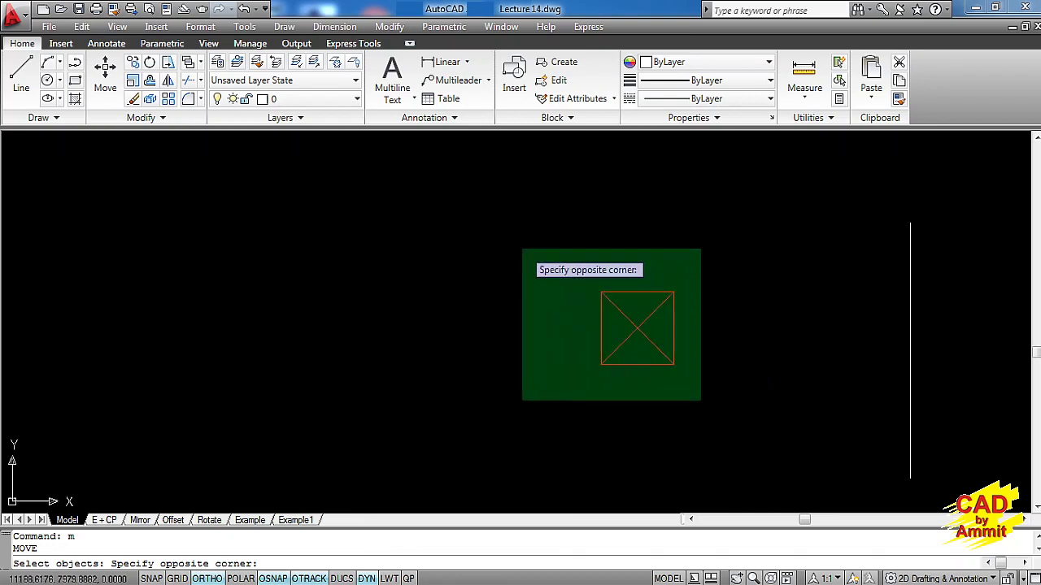
click(522, 248)
key(Return)
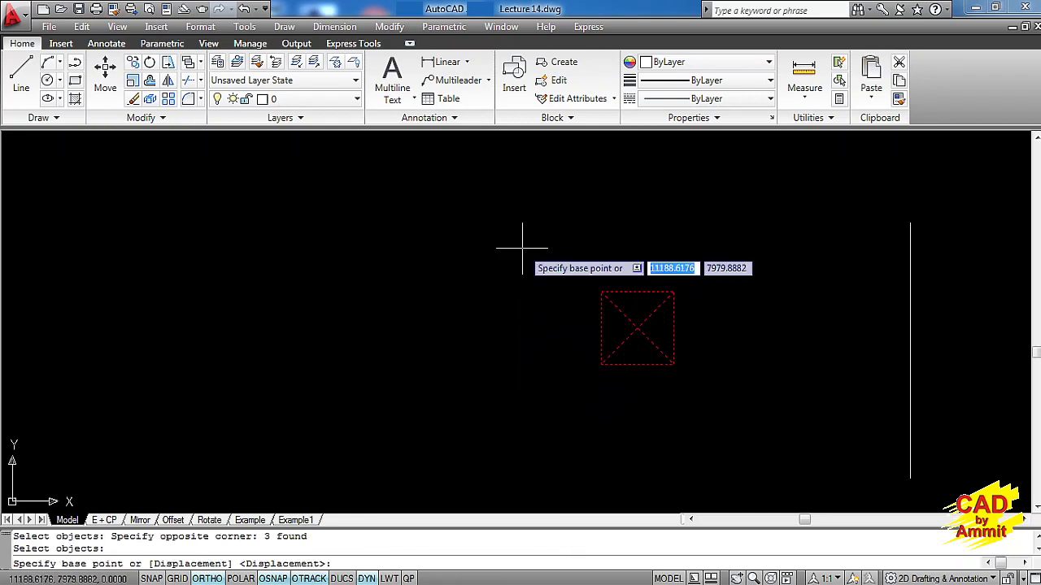
click(639, 329)
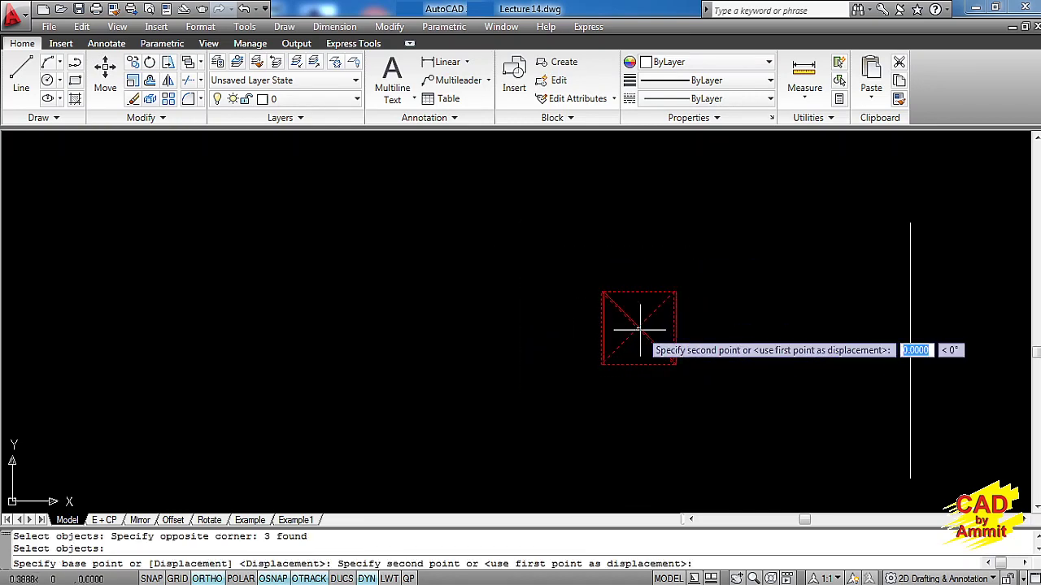
key(F8)
click(910, 259)
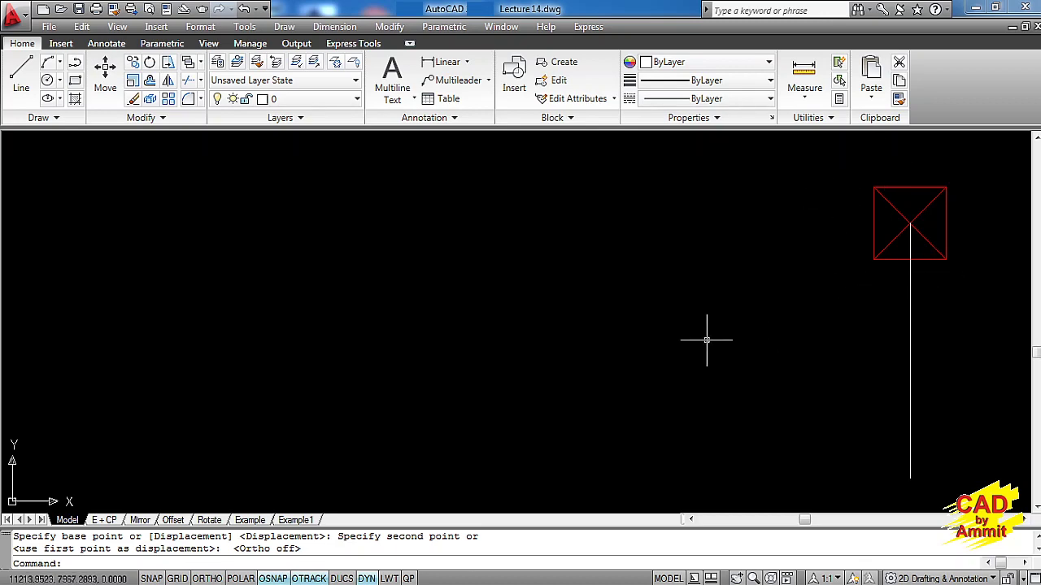
key(ctrl+Page_Down)
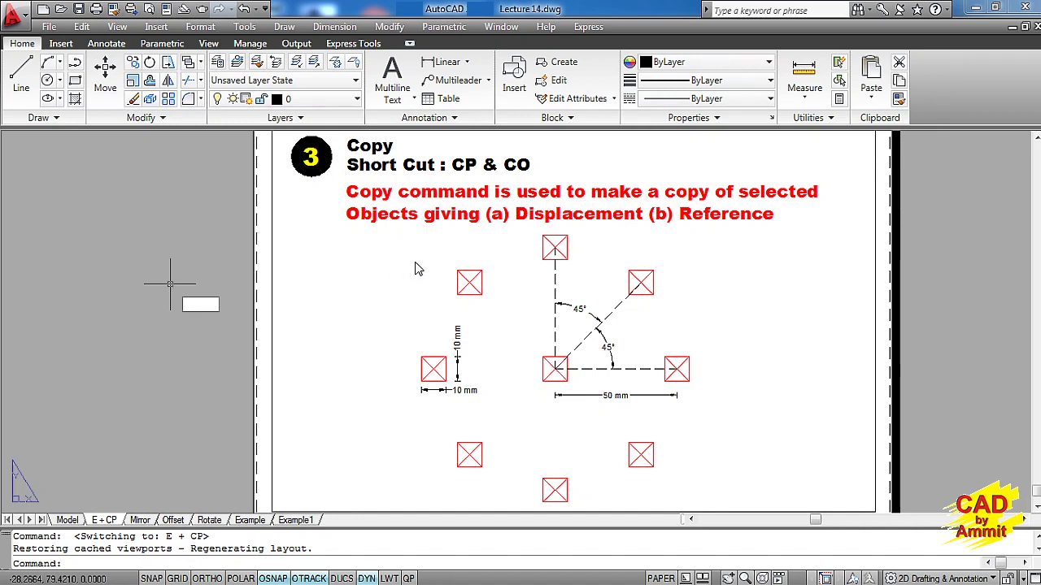
- Cancel the pending command on the E + CP layout sheet
key(Escape)
key(Escape)
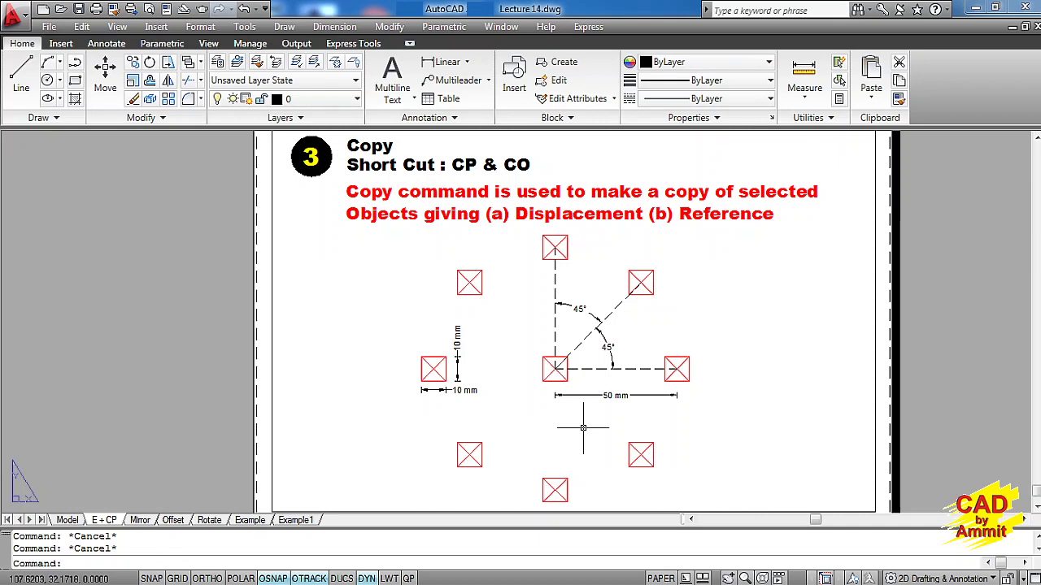
- Return to Model space and browse the Modify menu without choosing a command
key(ctrl+Page_Up)
text(p)
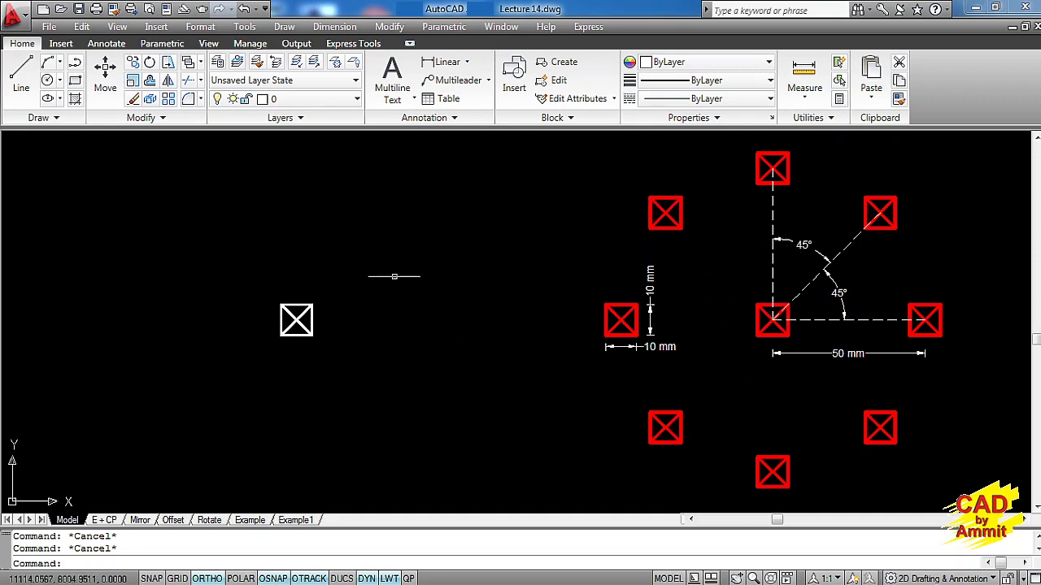
click(389, 26)
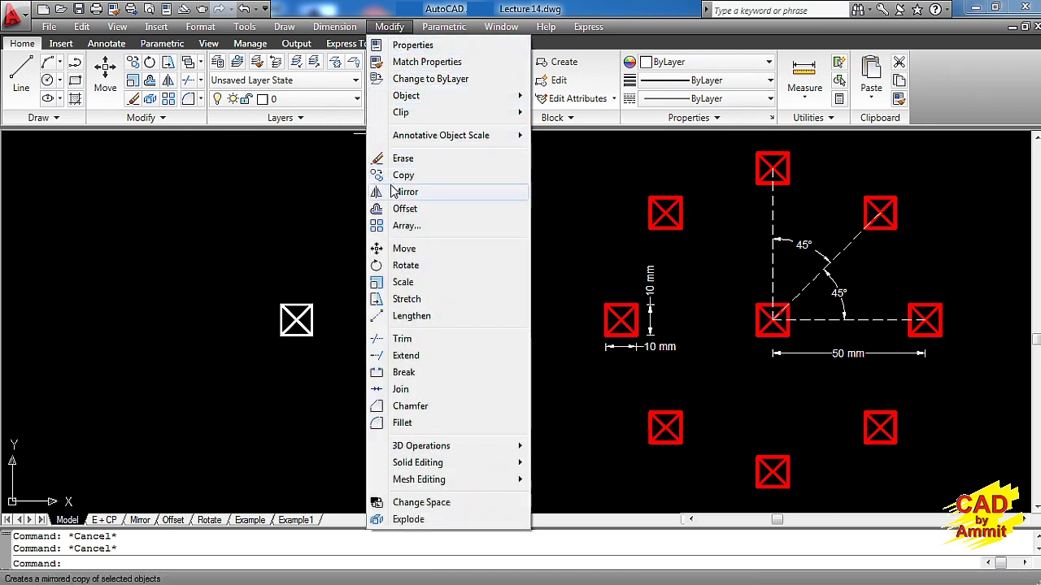
click(357, 196)
click(280, 203)
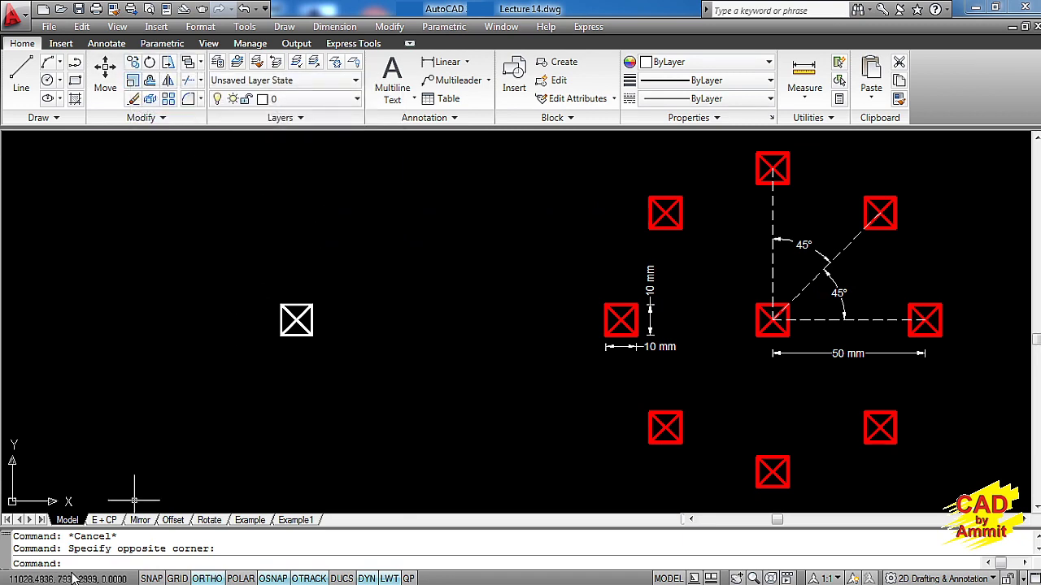
- With Ortho on, copy the white centre box 50 units right, up, left and down
text(cp)
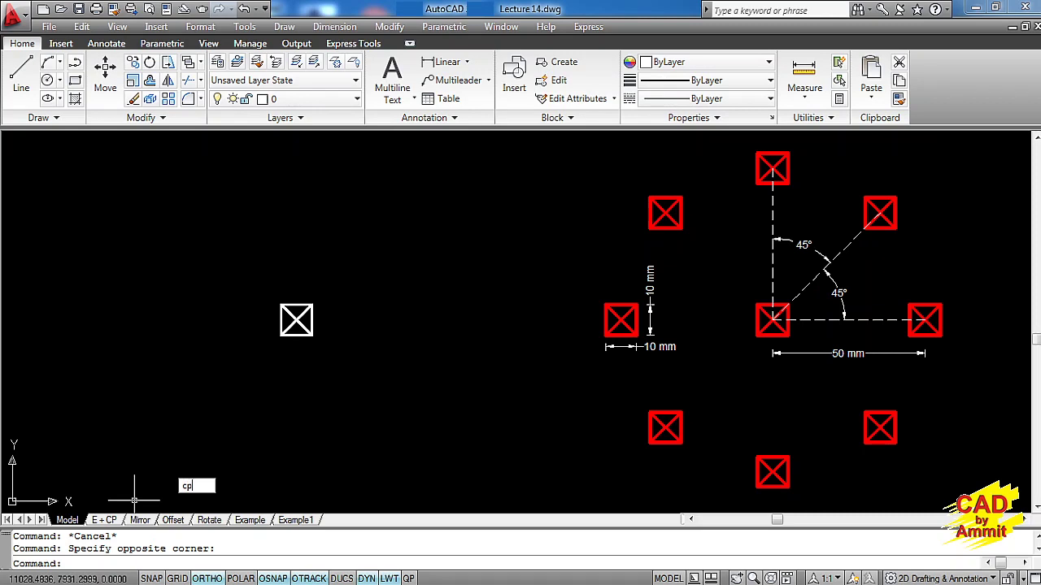
key(Return)
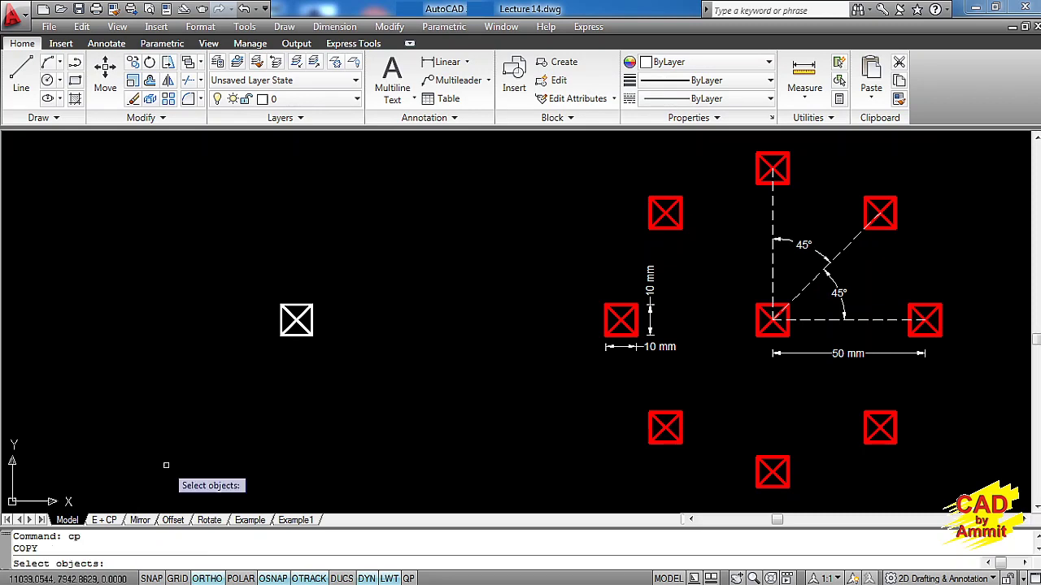
click(256, 285)
click(342, 365)
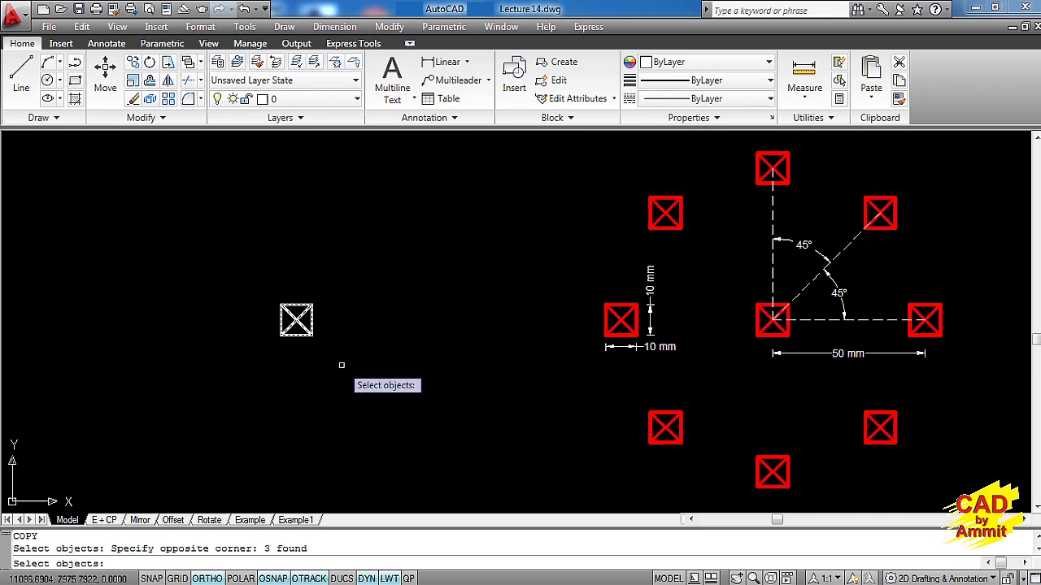
key(Return)
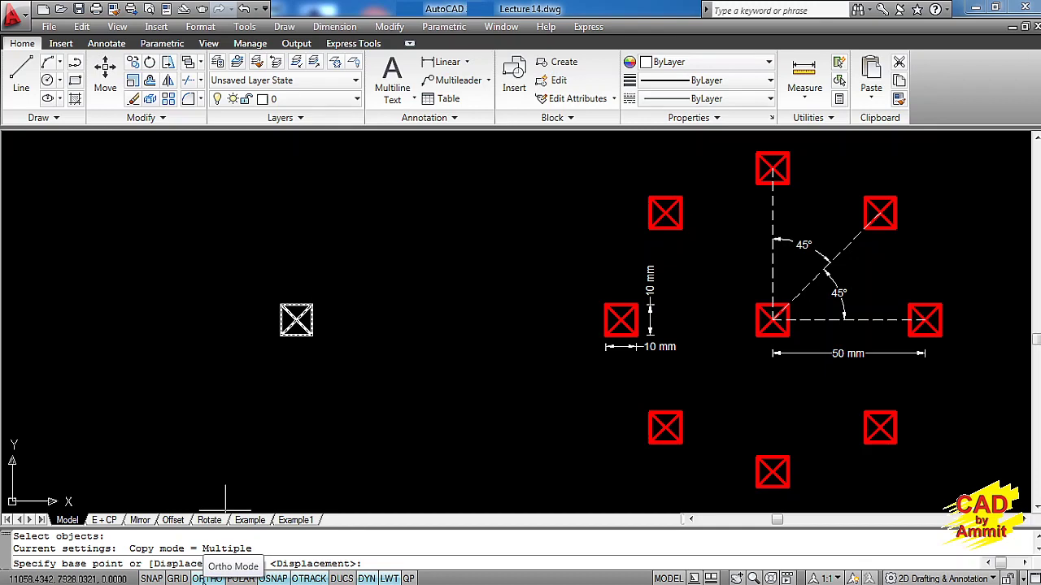
click(210, 579)
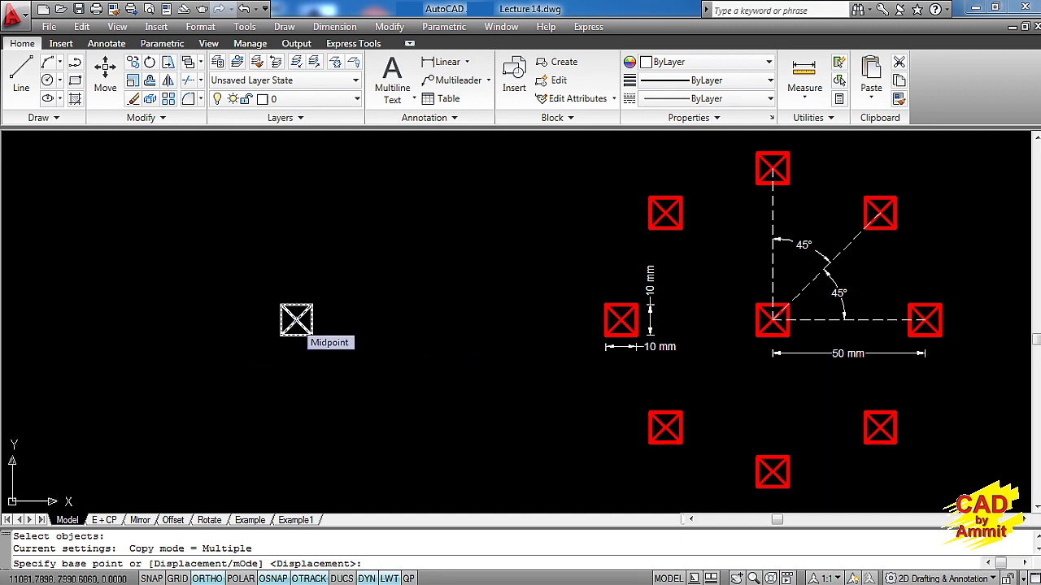
click(296, 319)
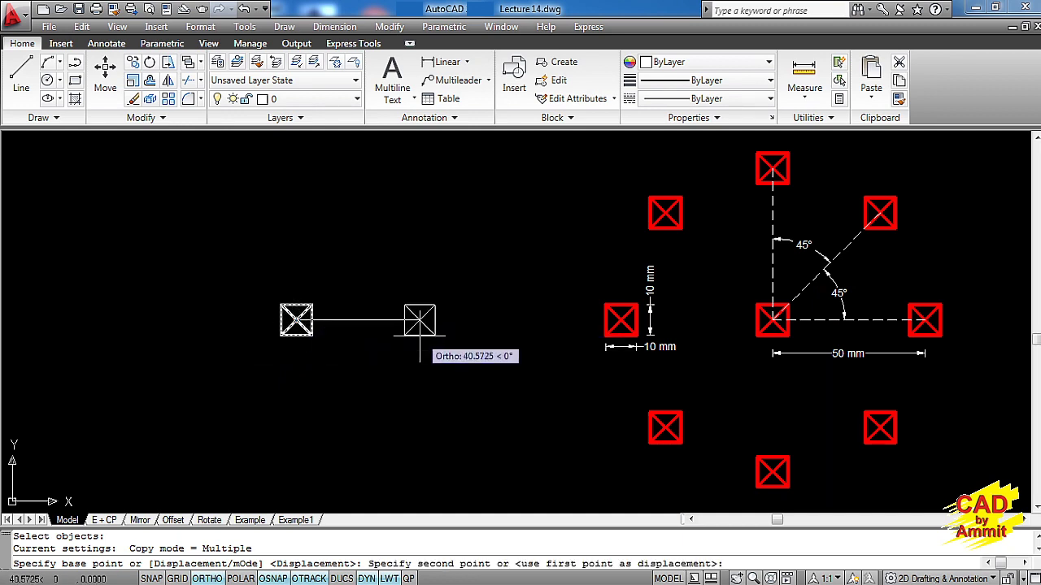
text(50)
key(Return)
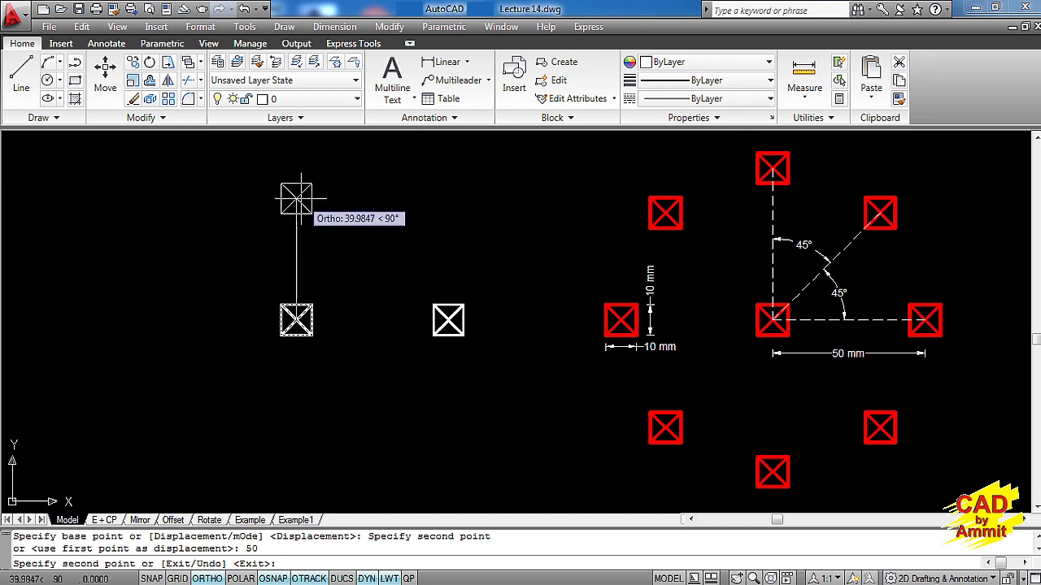
text(50)
key(Return)
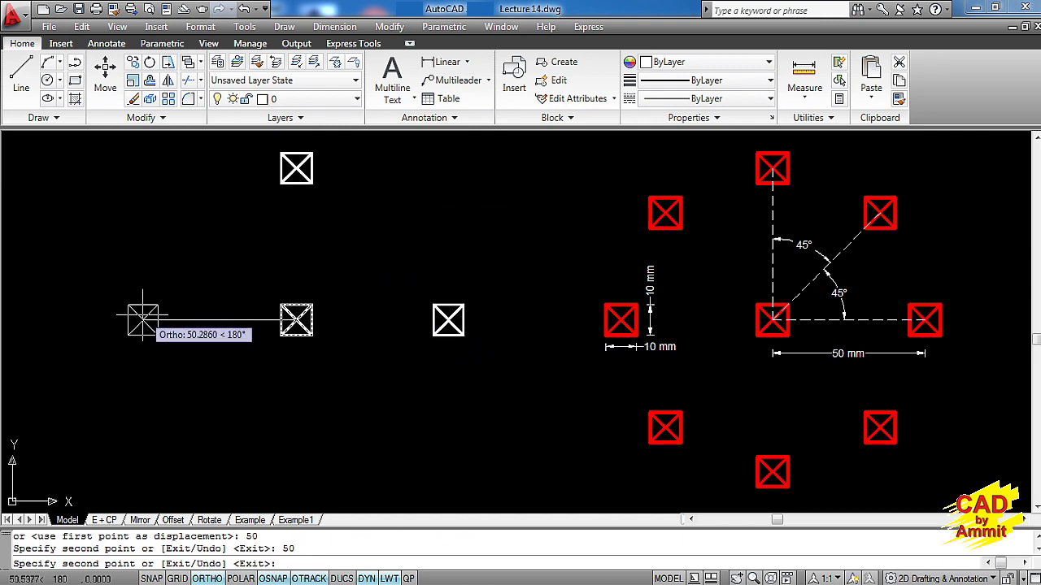
text(50)
key(Return)
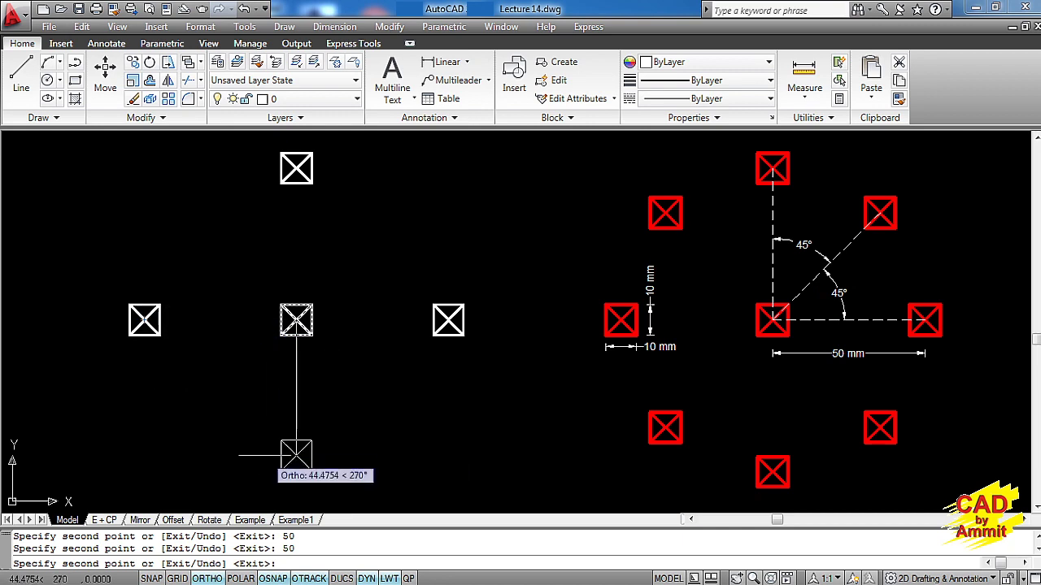
text(50)
key(Return)
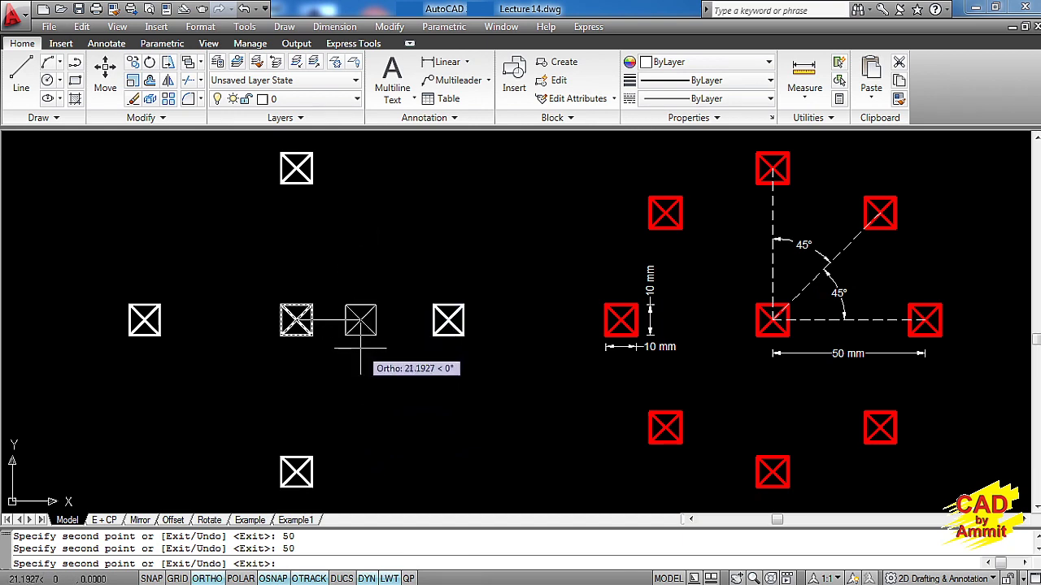
- Add copies of the box 50 units away at 45°, 135°, 225° and 315°
text(50)
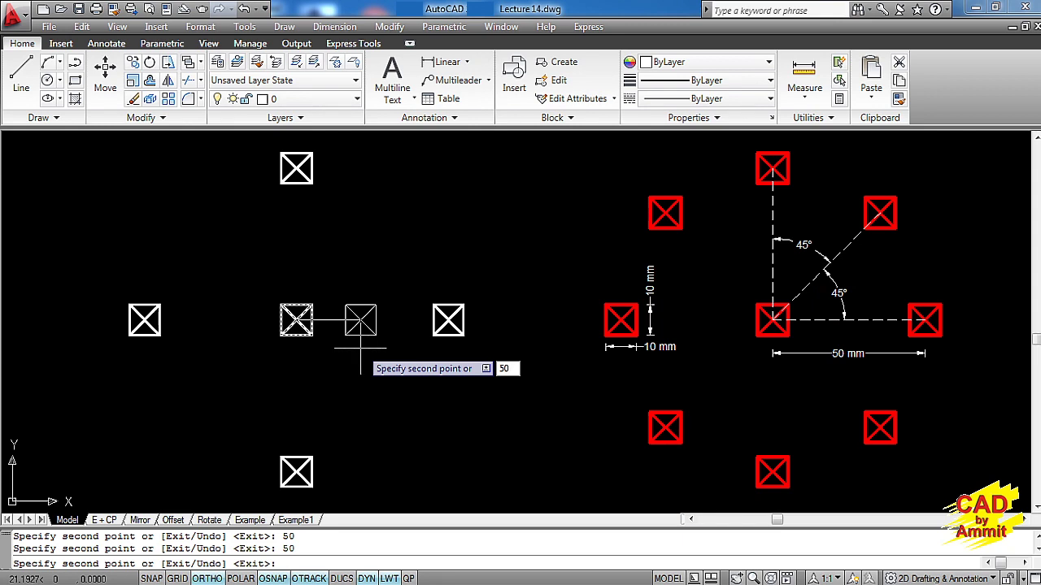
key(Tab)
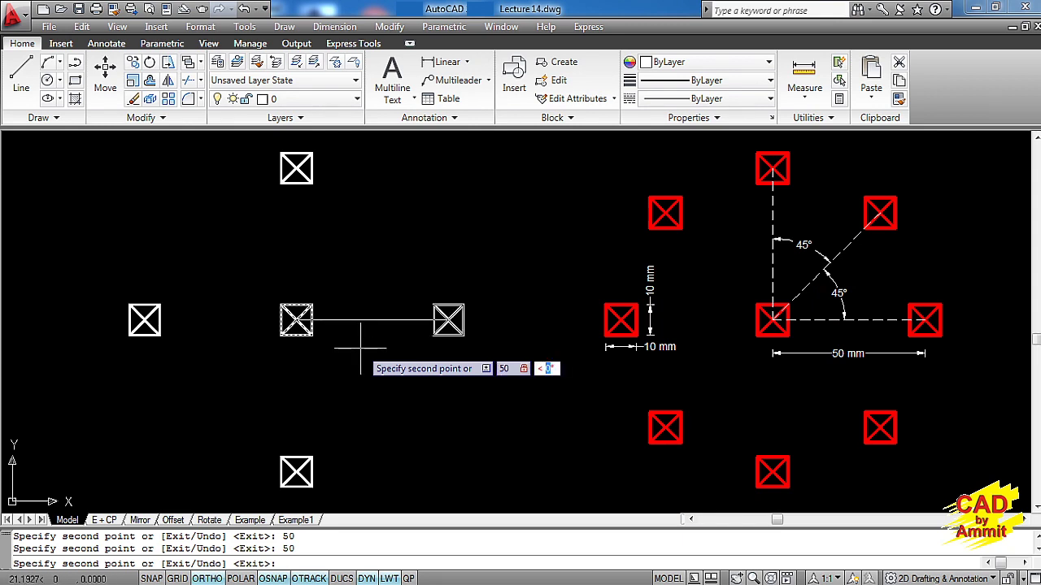
text(45)
key(Return)
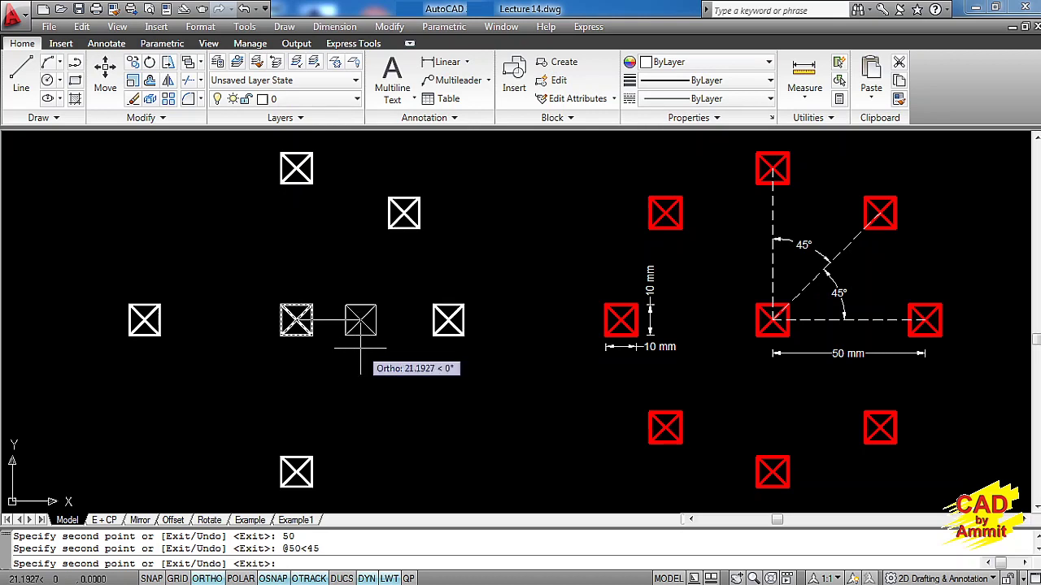
text(50)
key(Tab)
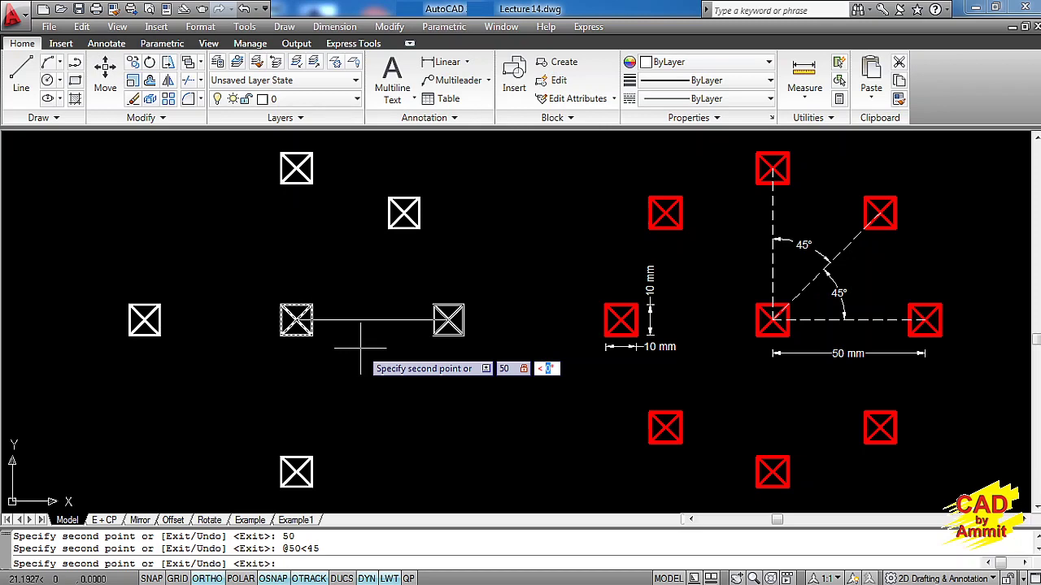
text(135)
key(Return)
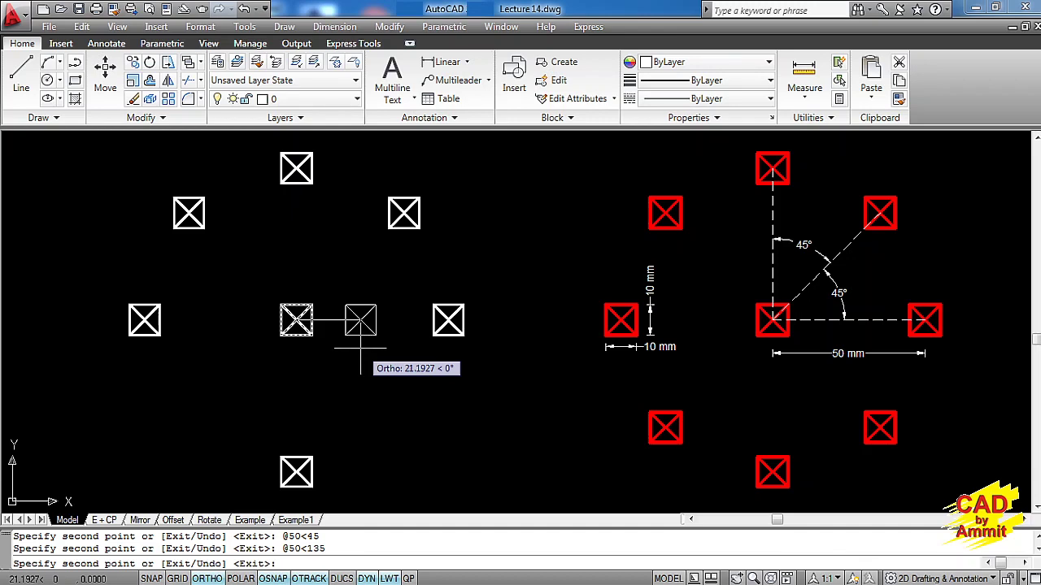
text(50)
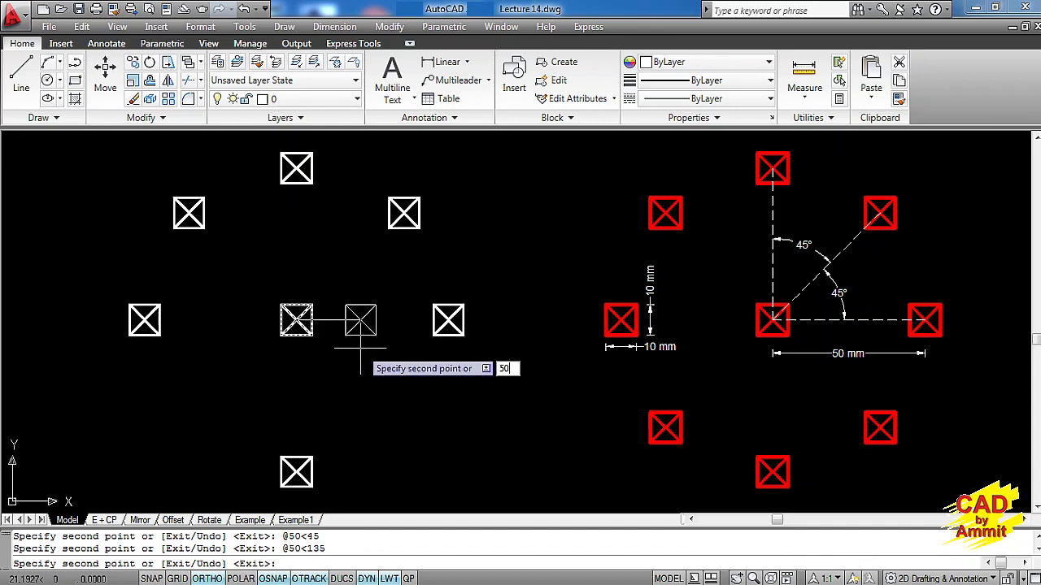
key(Tab)
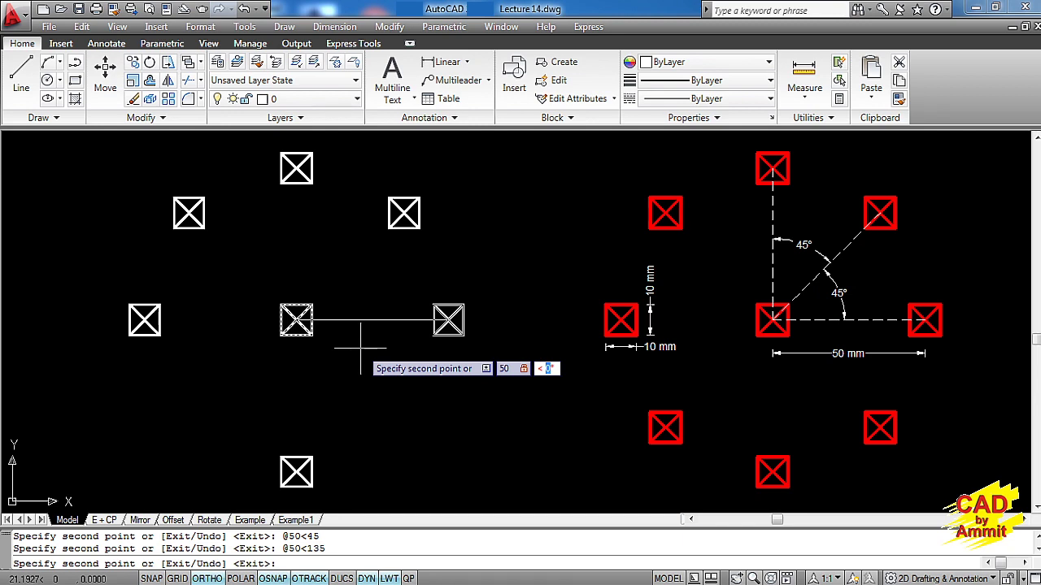
text(225)
key(Return)
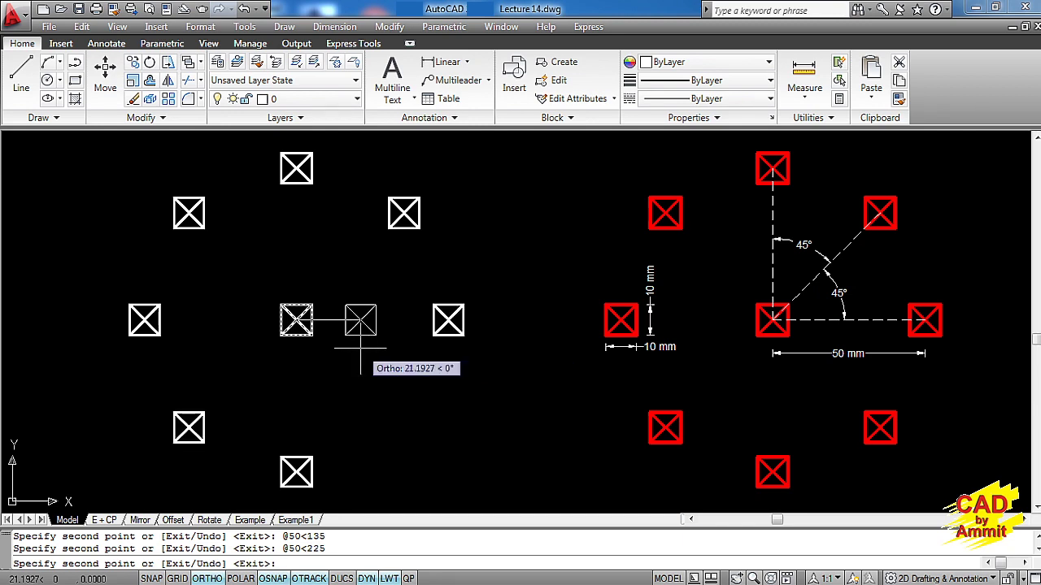
text(50)
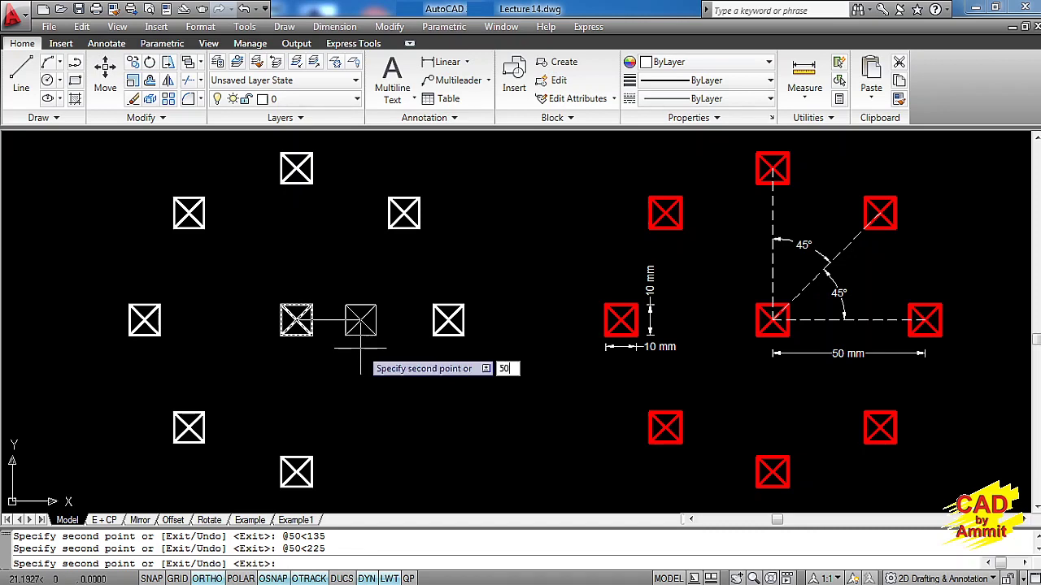
key(Tab)
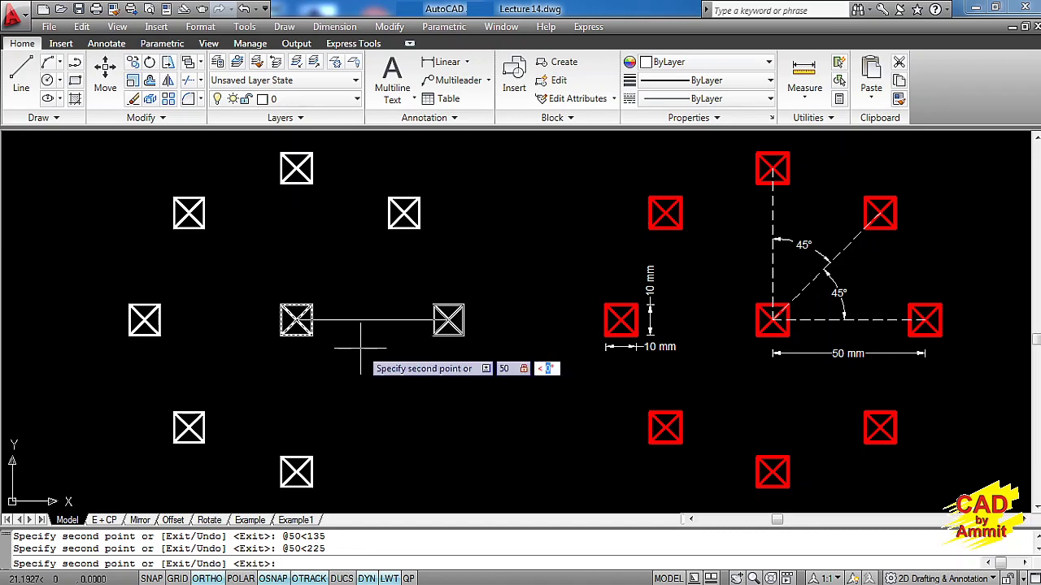
text(315)
key(Return)
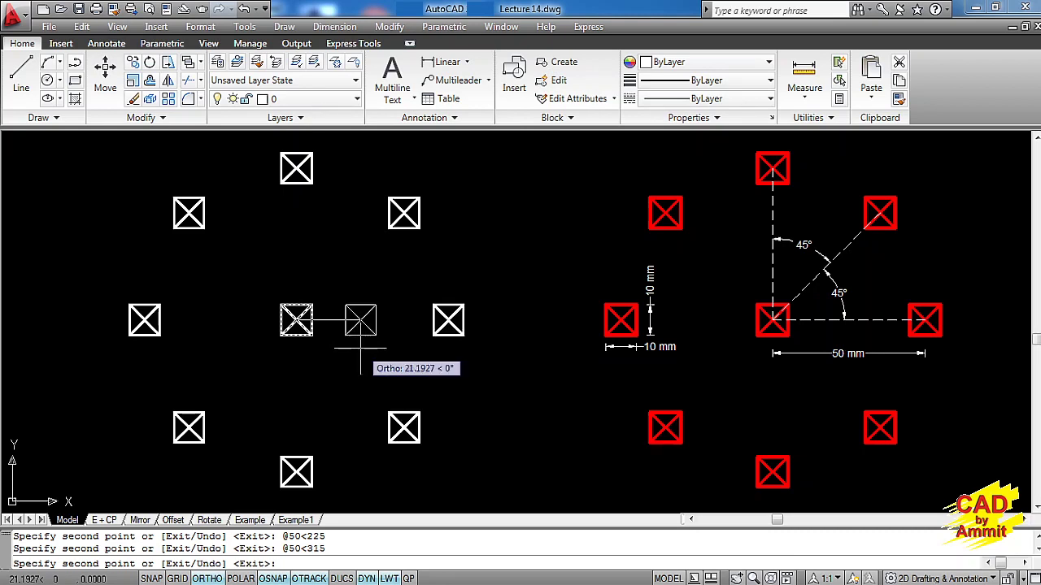
key(Return)
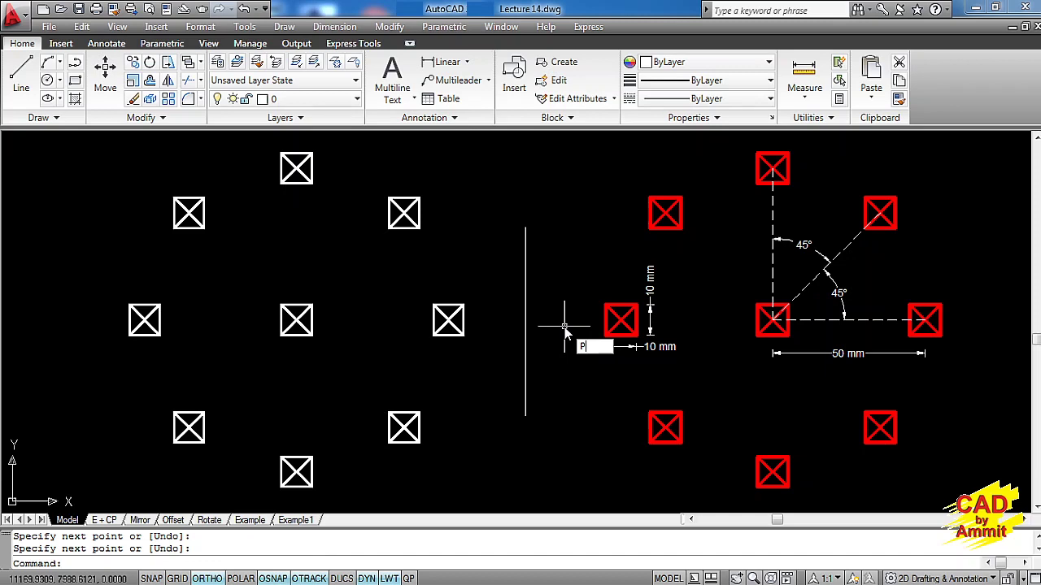
key(Escape)
key(Escape)
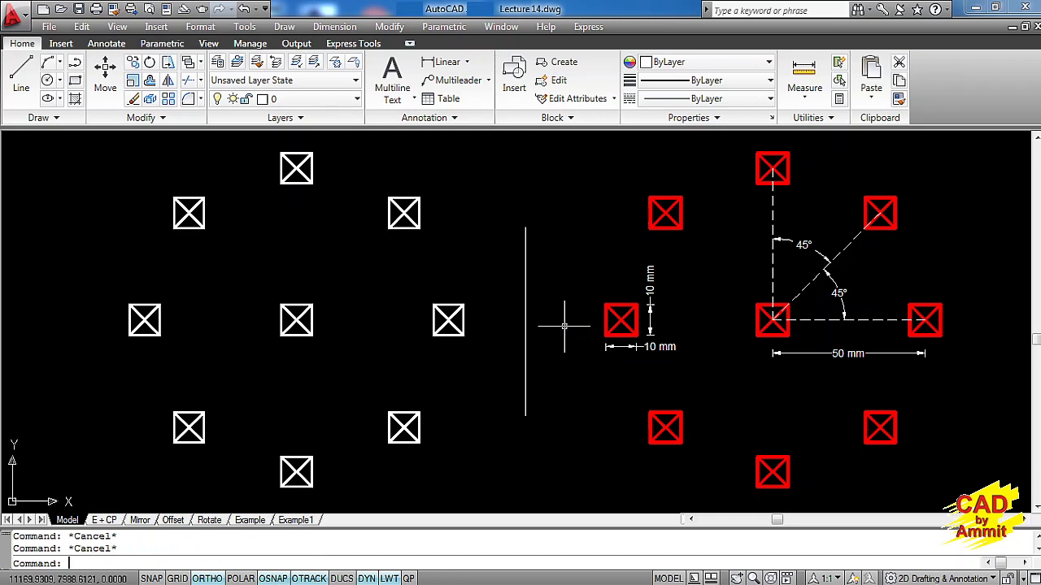
- Copy the centre box onto the vertical line's top end
text(cp)
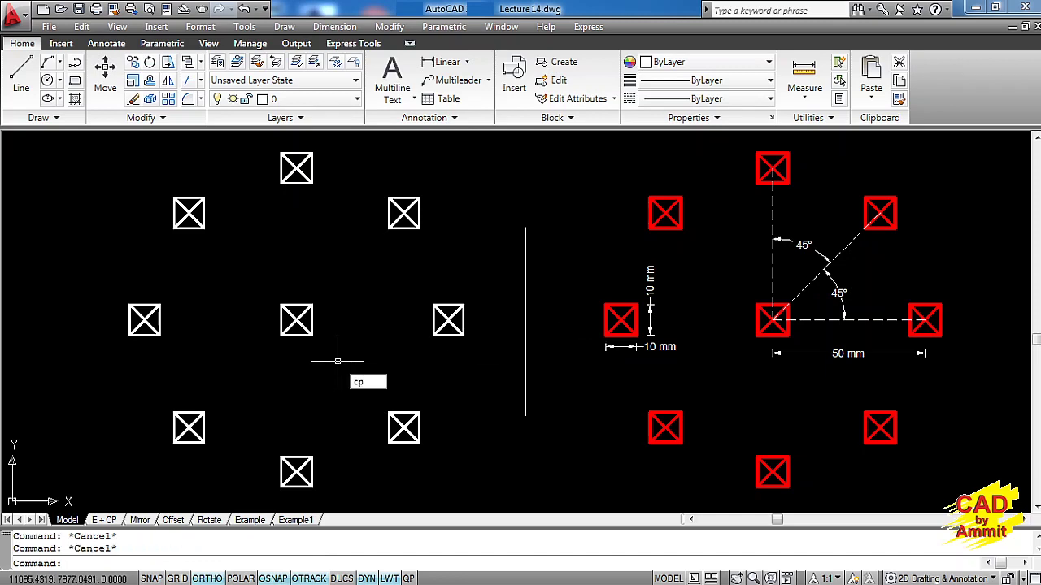
key(Return)
click(342, 358)
click(222, 273)
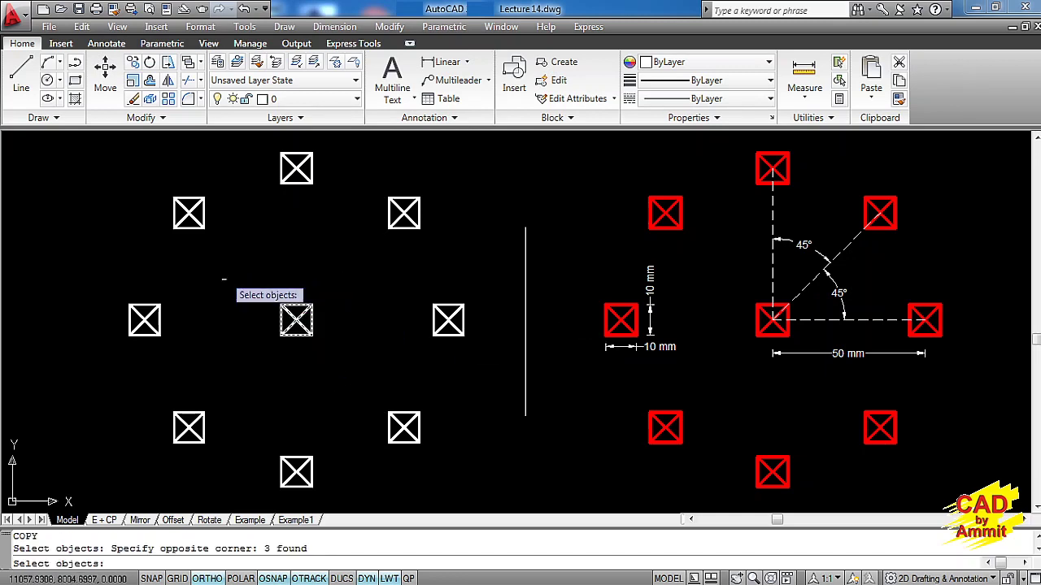
key(Return)
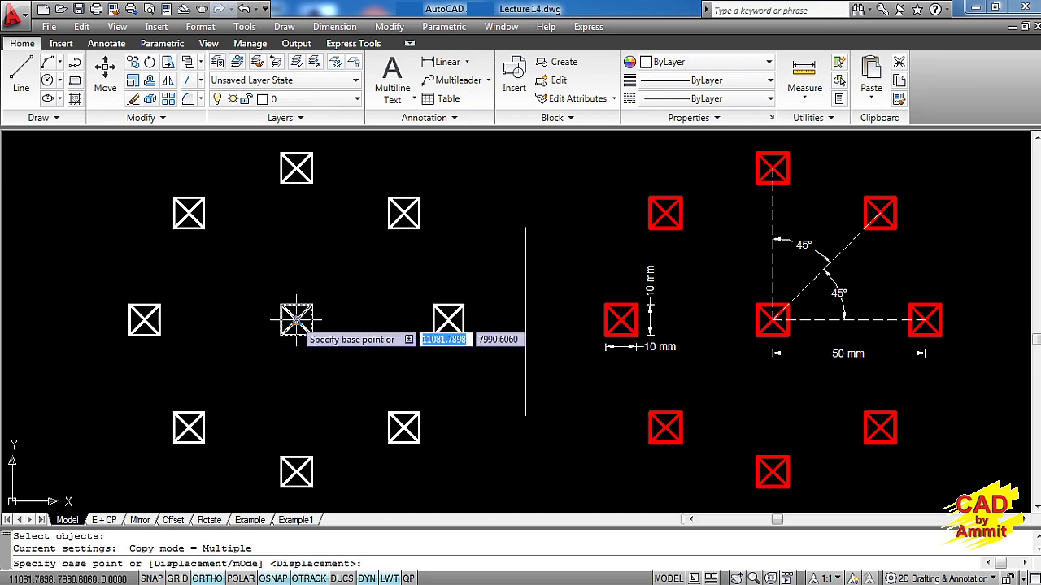
click(296, 320)
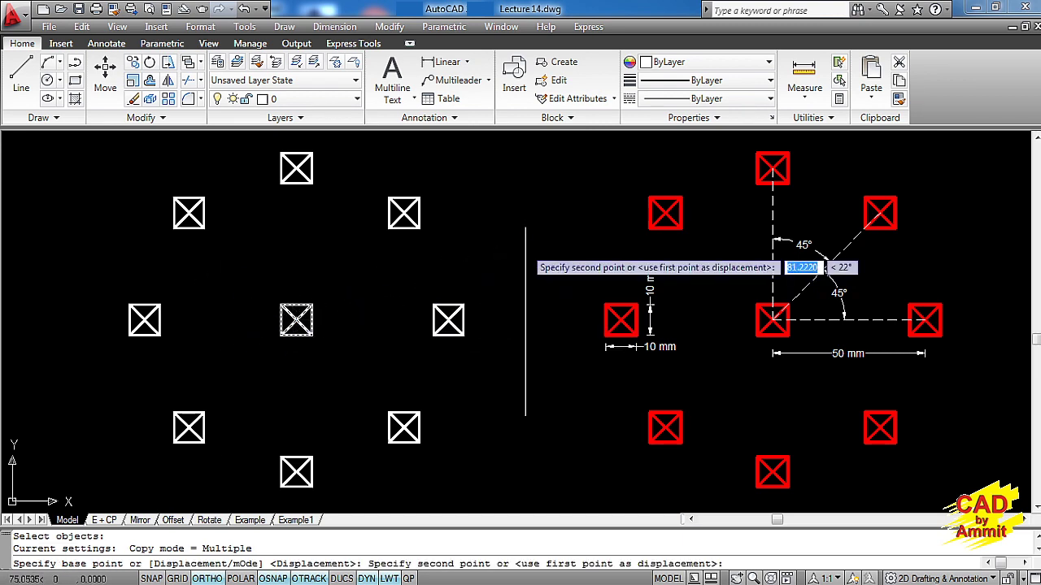
click(525, 228)
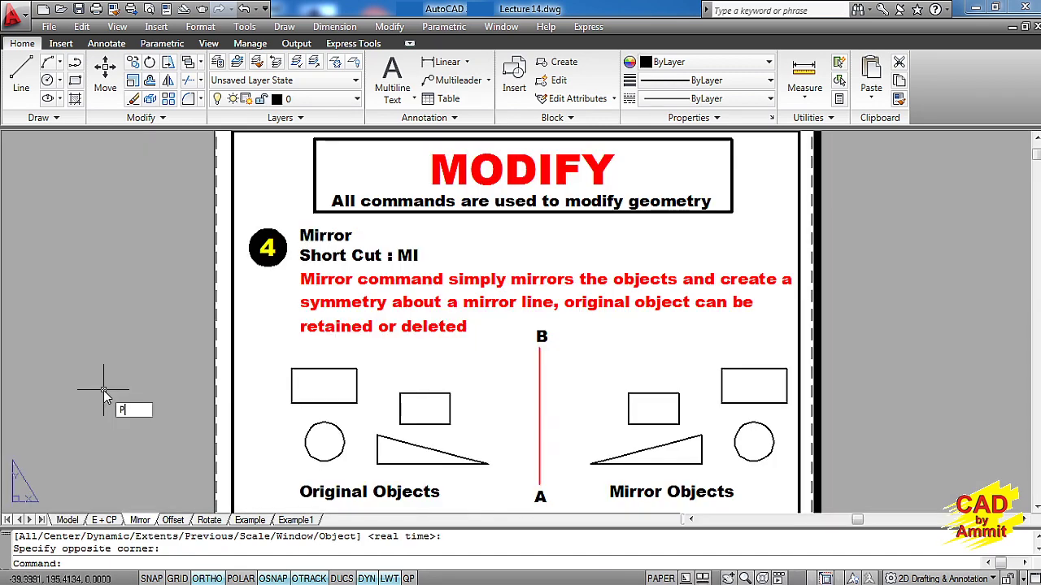
key(Escape)
key(Escape)
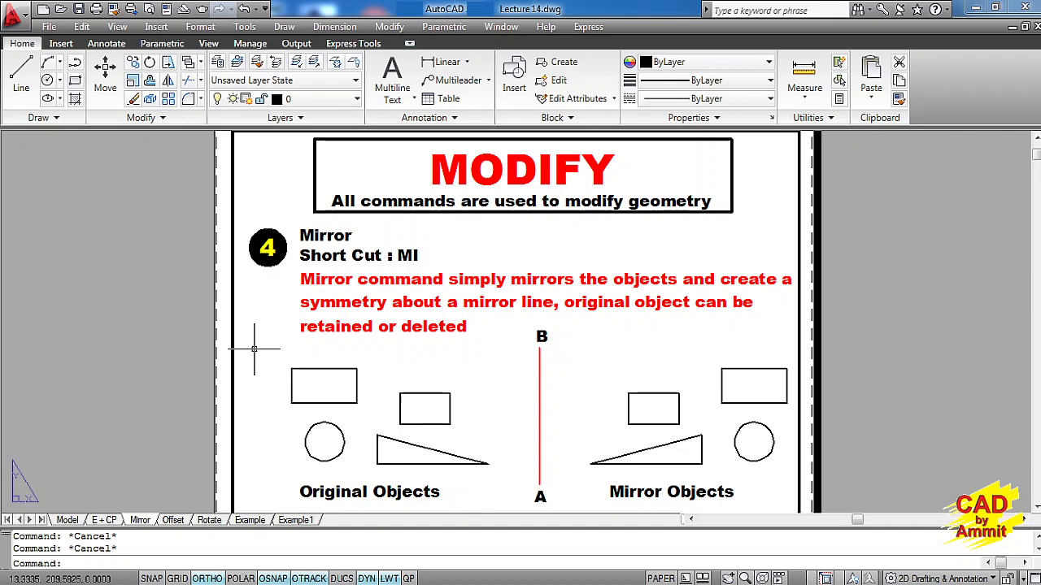
scroll(257, 341, up, 2)
middle_drag(251, 321, 220, 235)
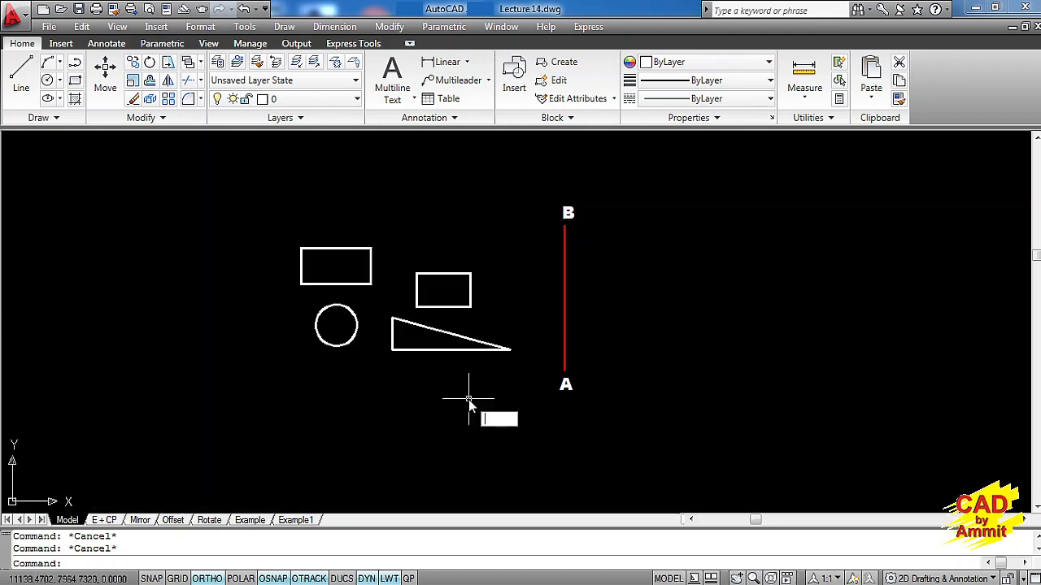
- Clear the leftover input and browse the Modify menu without choosing anything
key(BackSpace)
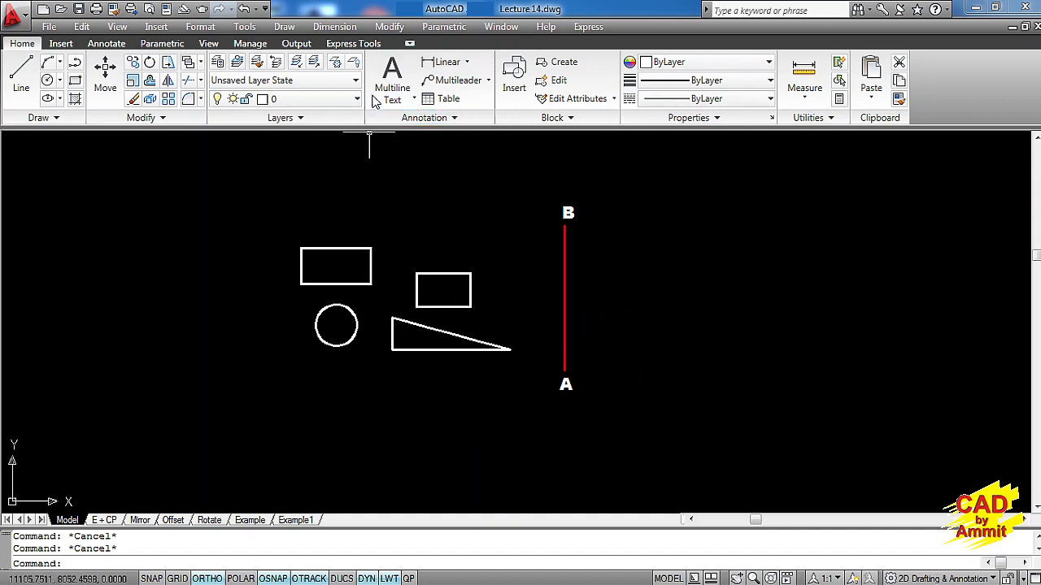
click(389, 27)
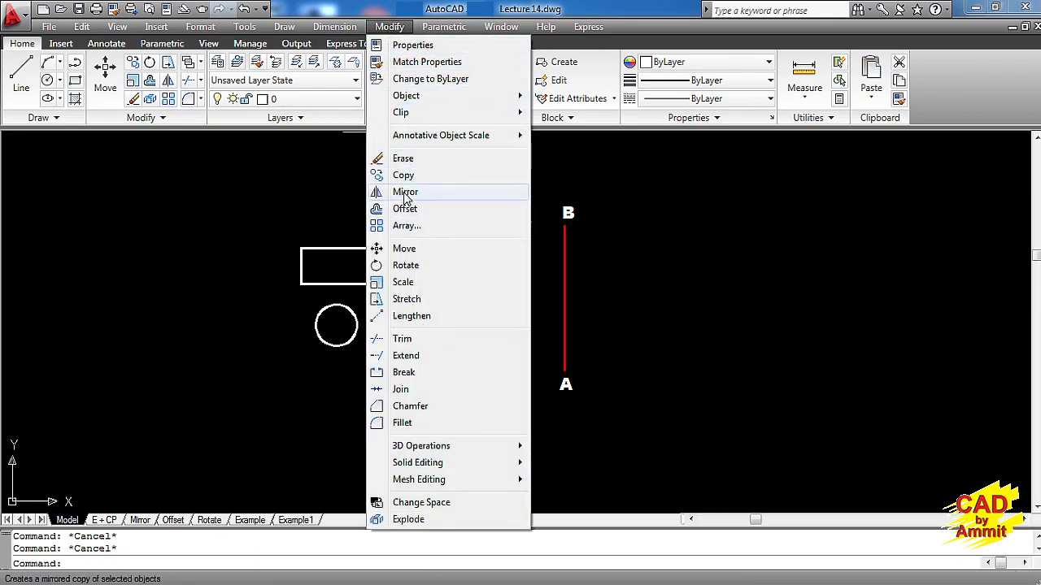
click(280, 196)
click(239, 204)
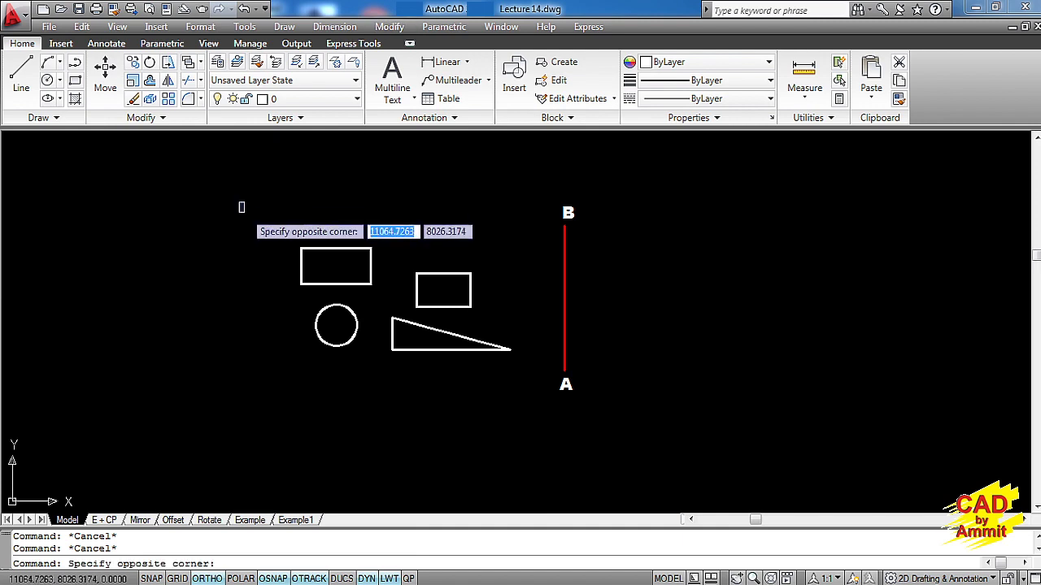
click(232, 211)
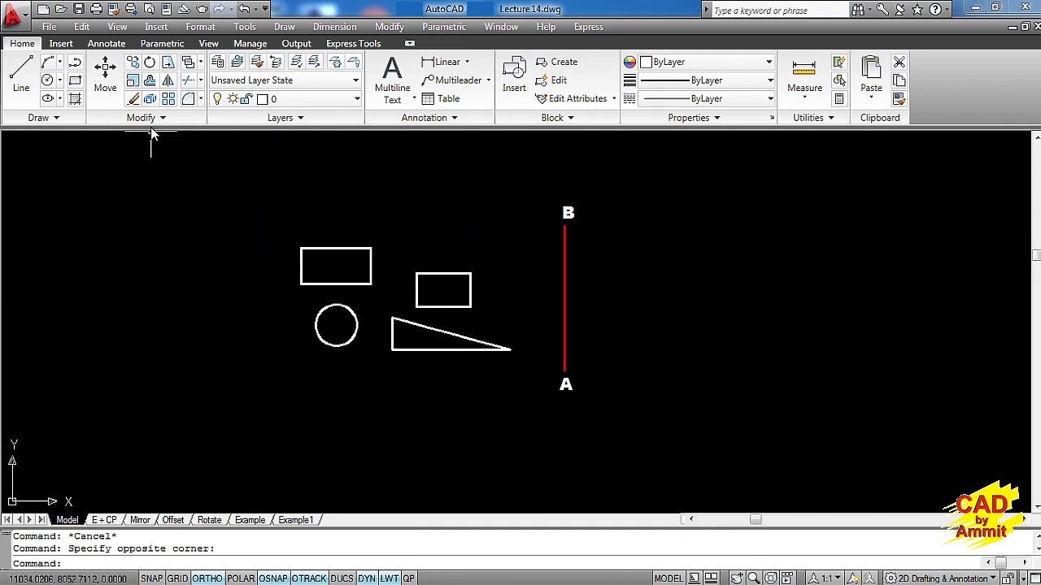
- Mirror the rectangles, circle and triangle across line AB, keeping the originals
click(168, 82)
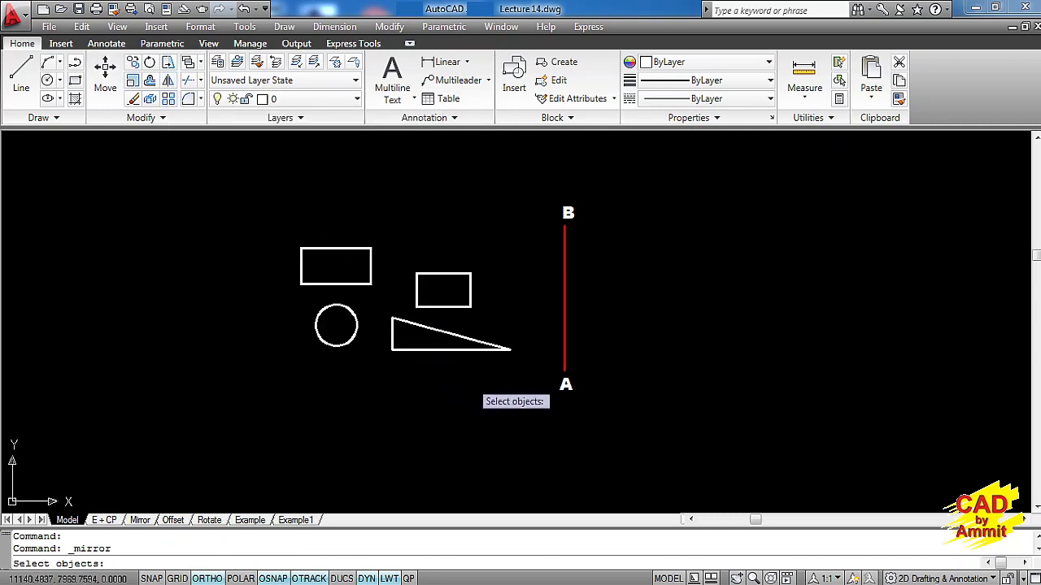
click(495, 387)
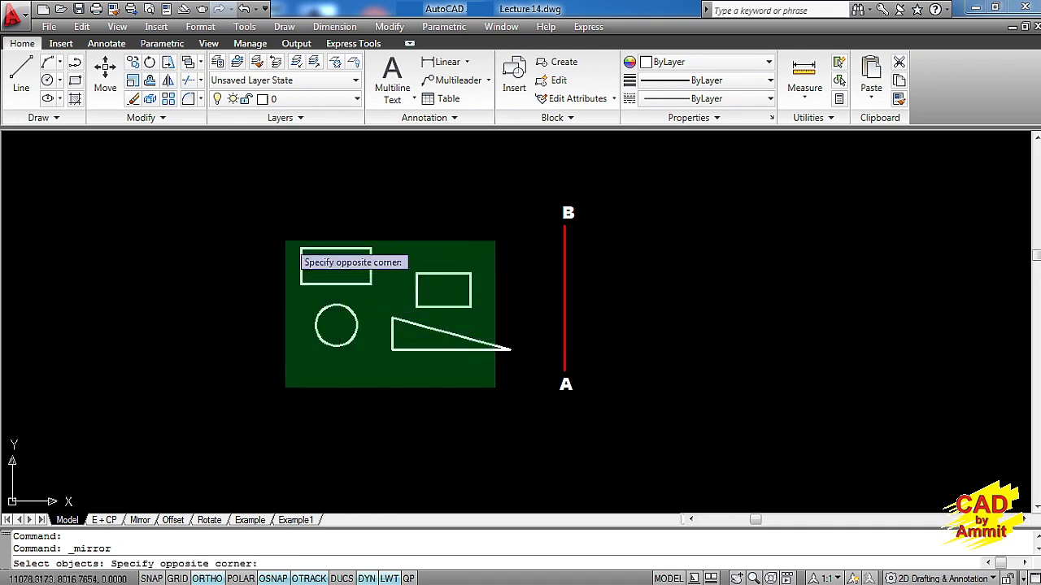
click(280, 238)
key(Return)
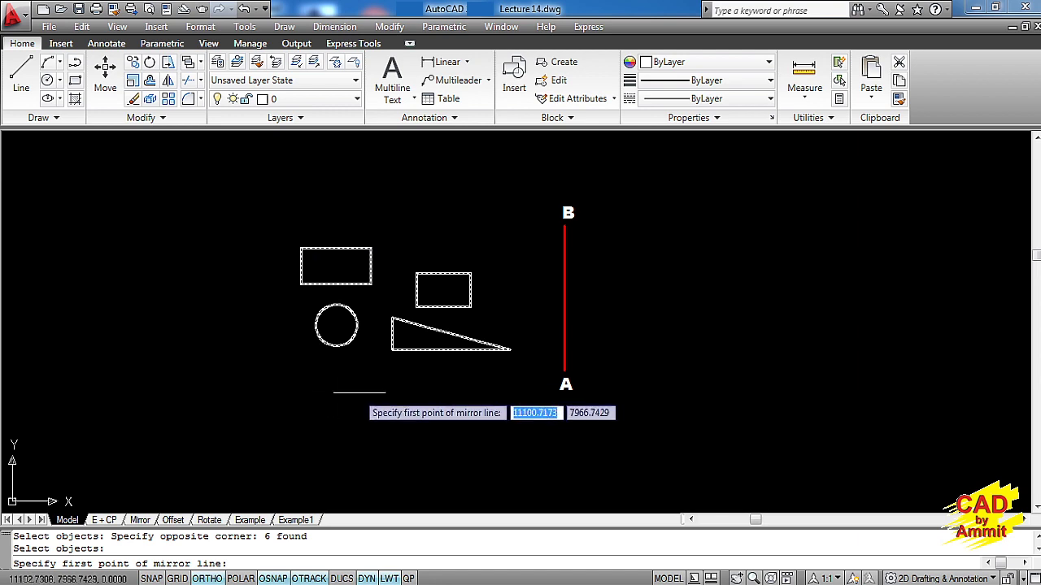
click(564, 369)
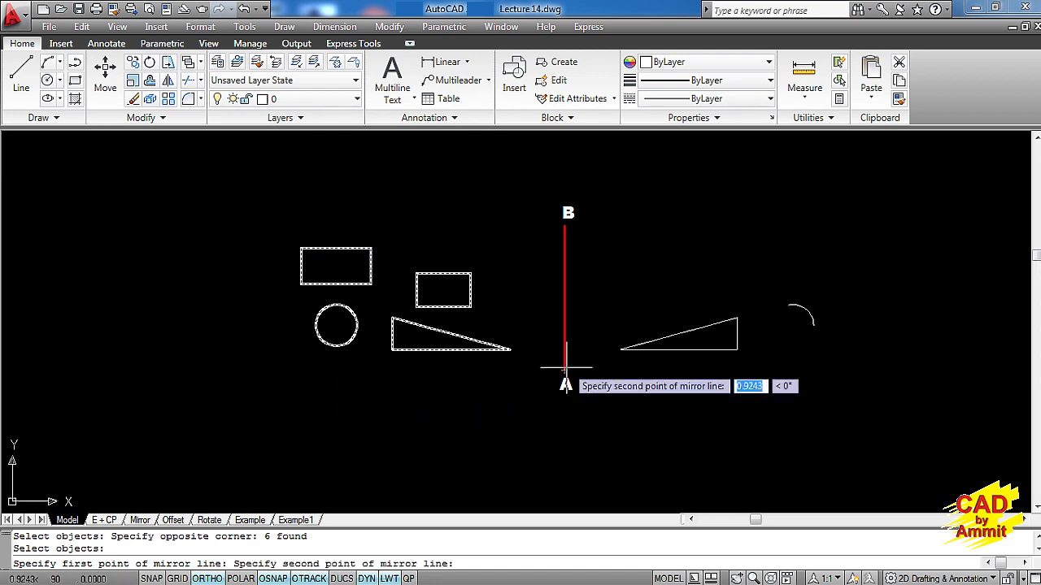
click(565, 226)
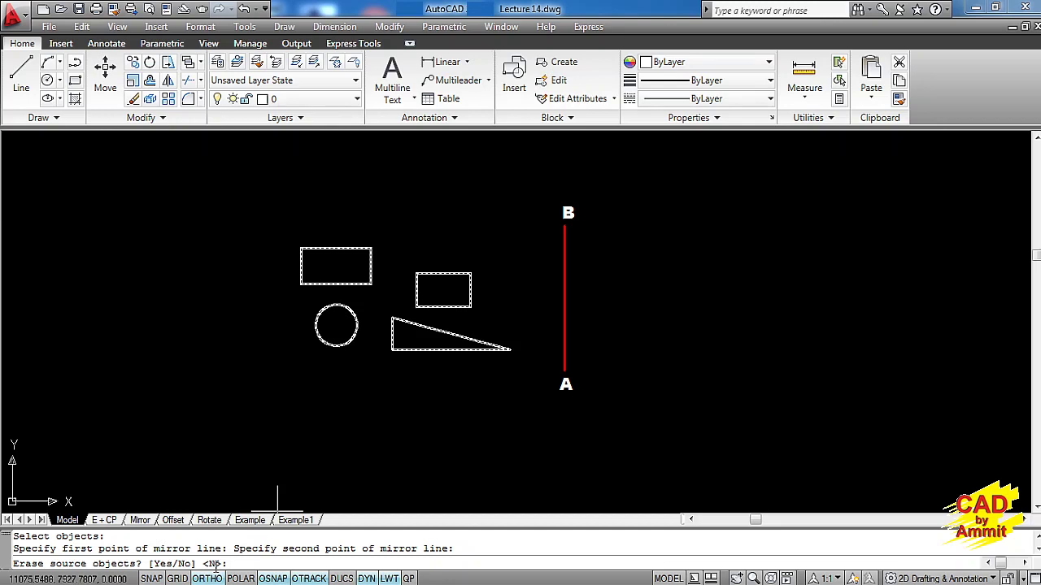
key(Return)
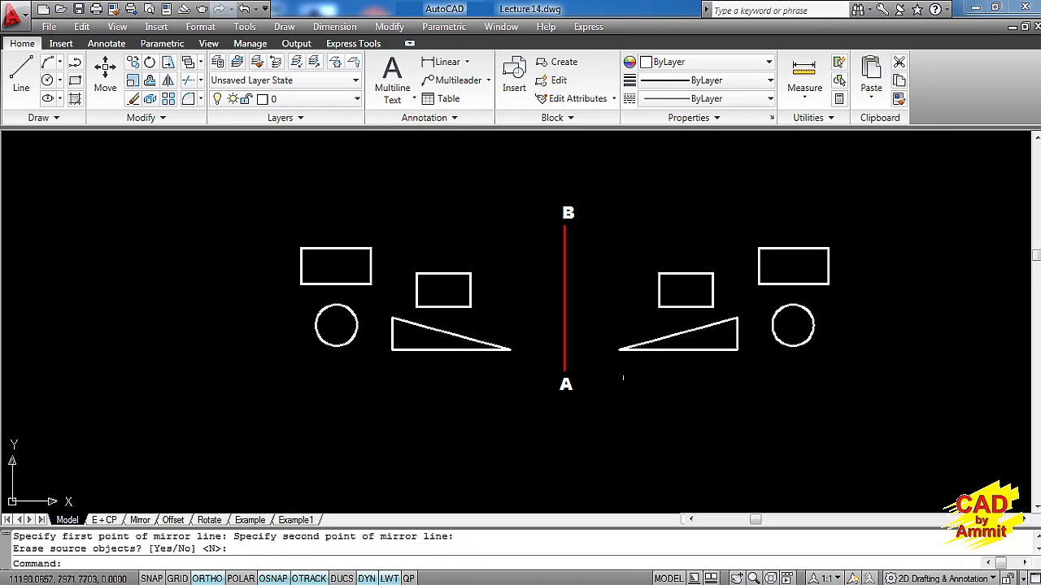
- Draw a horizontal line below the shapes
middle_drag(634, 399, 559, 354)
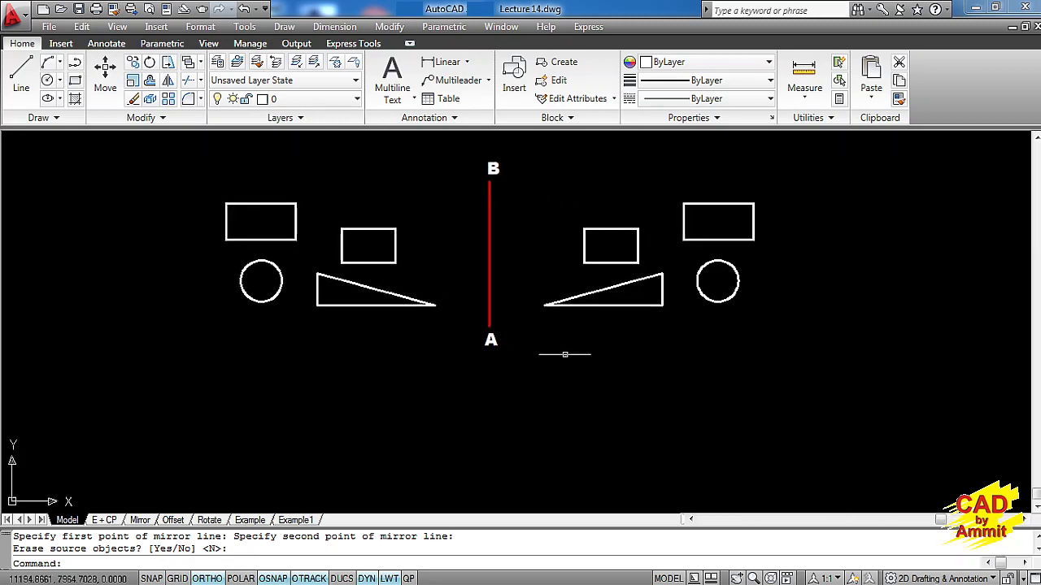
key(Escape)
key(Escape)
text(l)
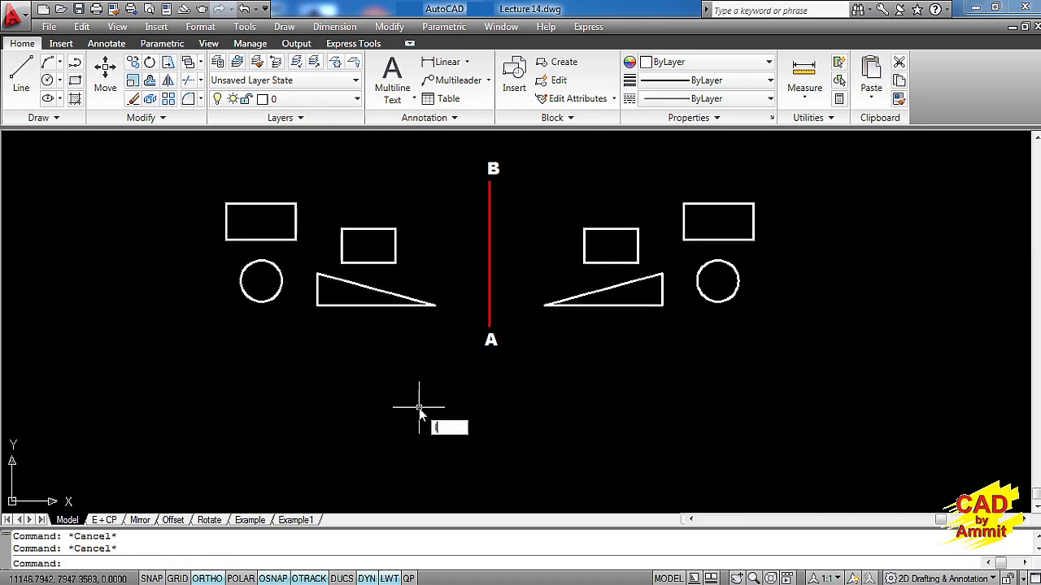
key(Return)
click(243, 375)
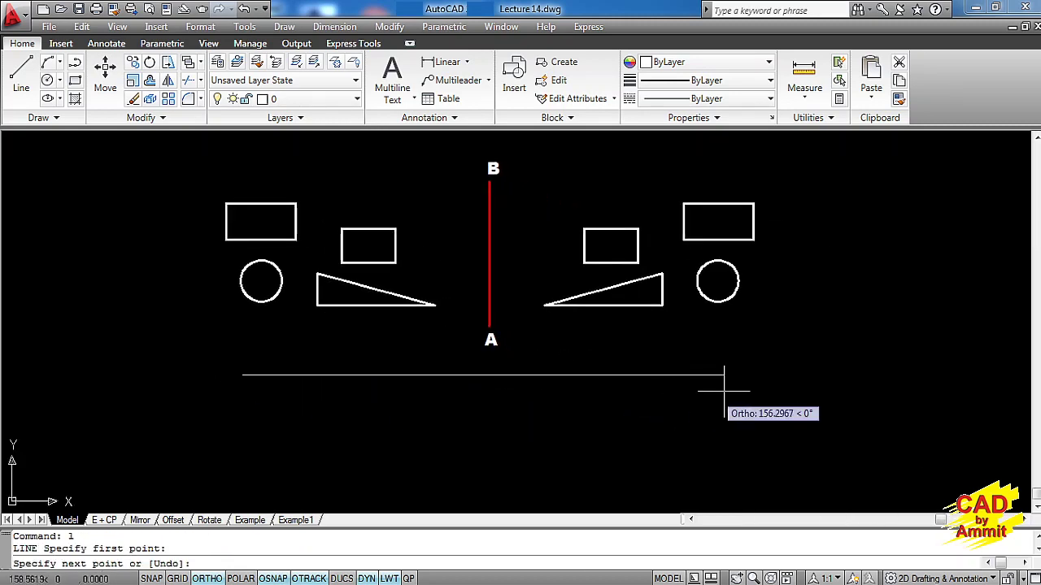
click(758, 381)
right_click(759, 381)
click(785, 391)
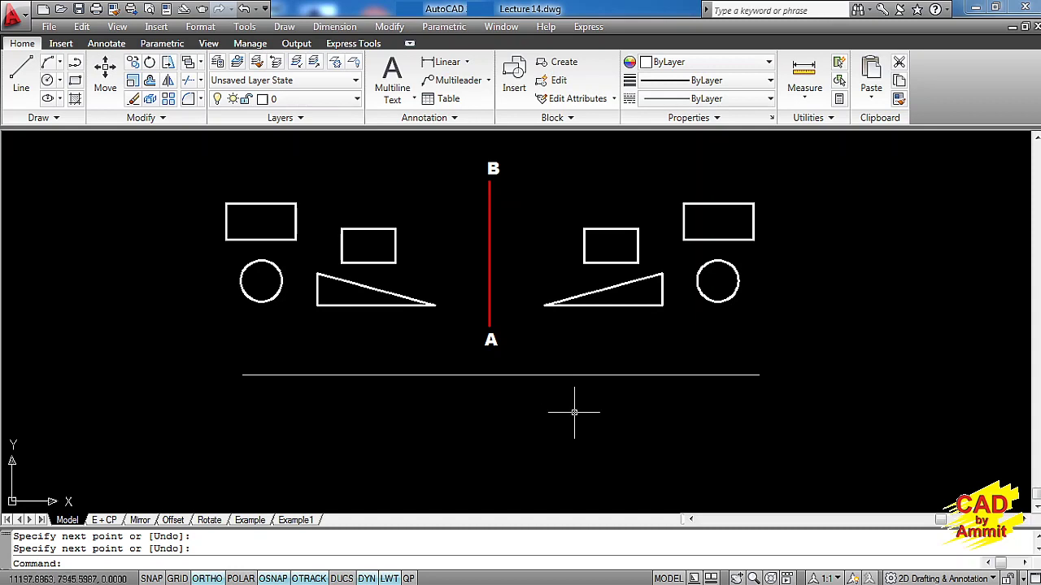
- Mirror all the shapes across that line, erasing the originals, and pan them into view
text(mi)
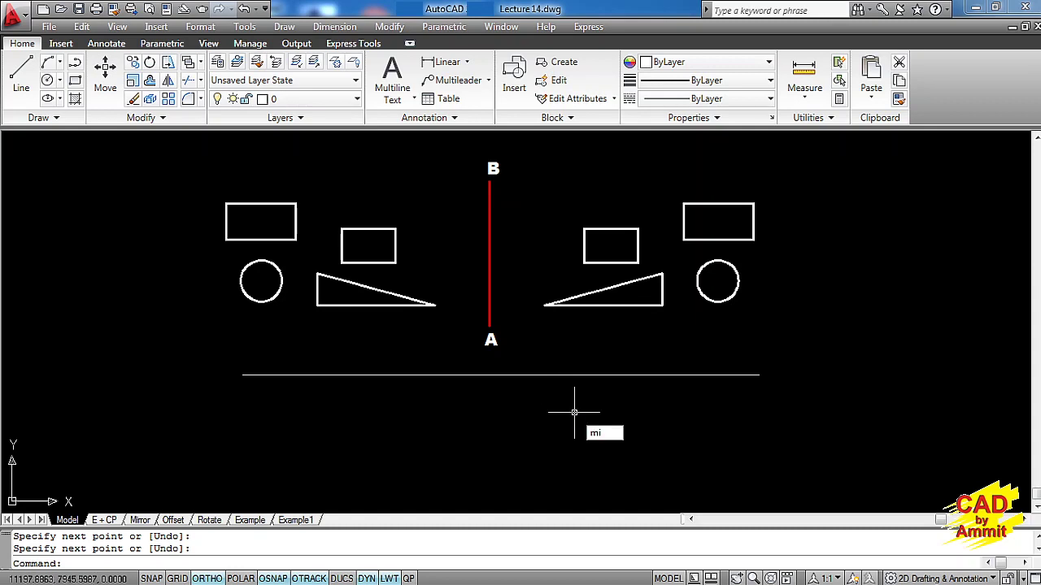
key(Return)
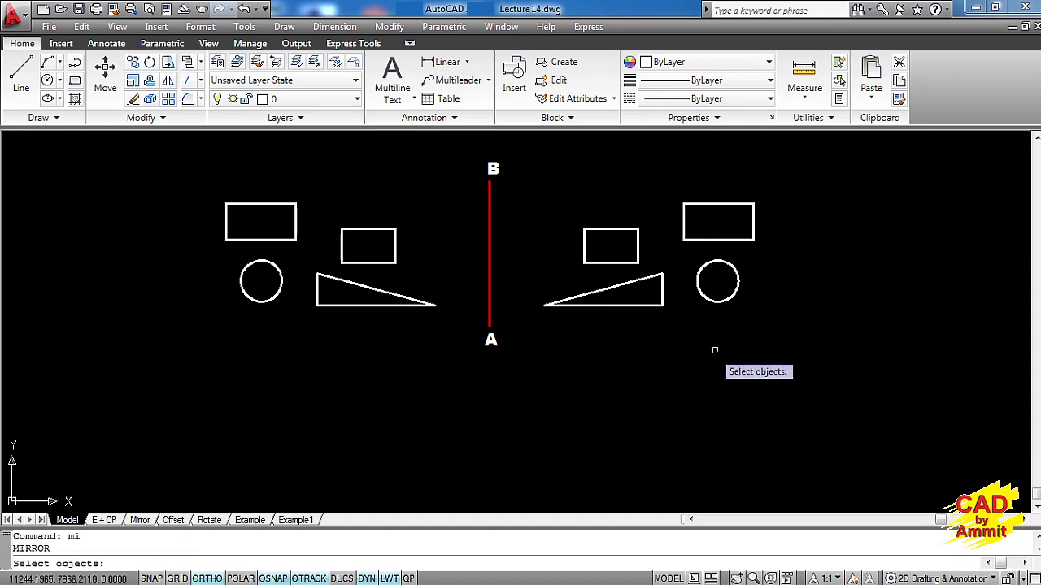
click(749, 341)
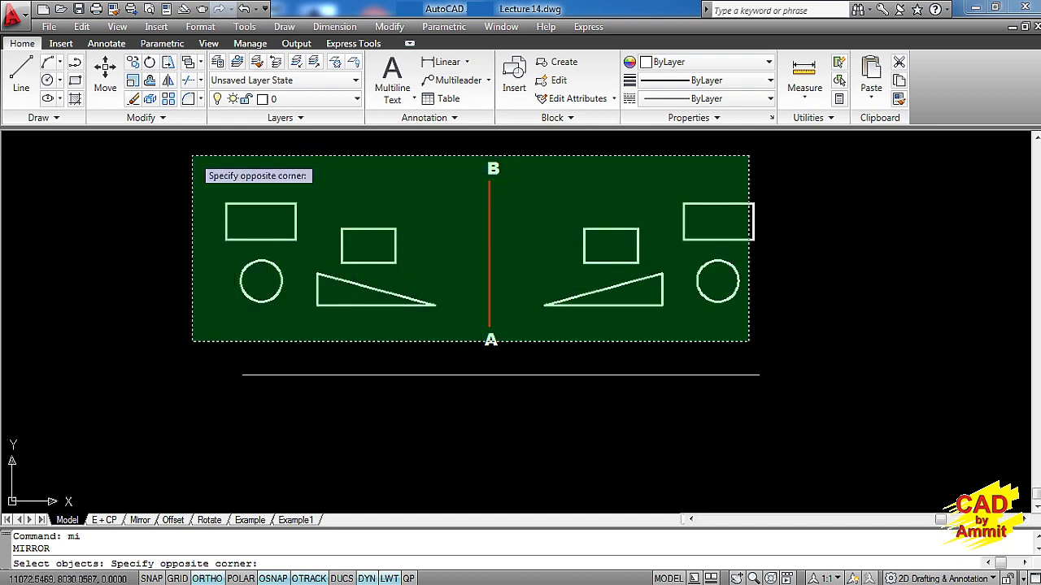
click(193, 155)
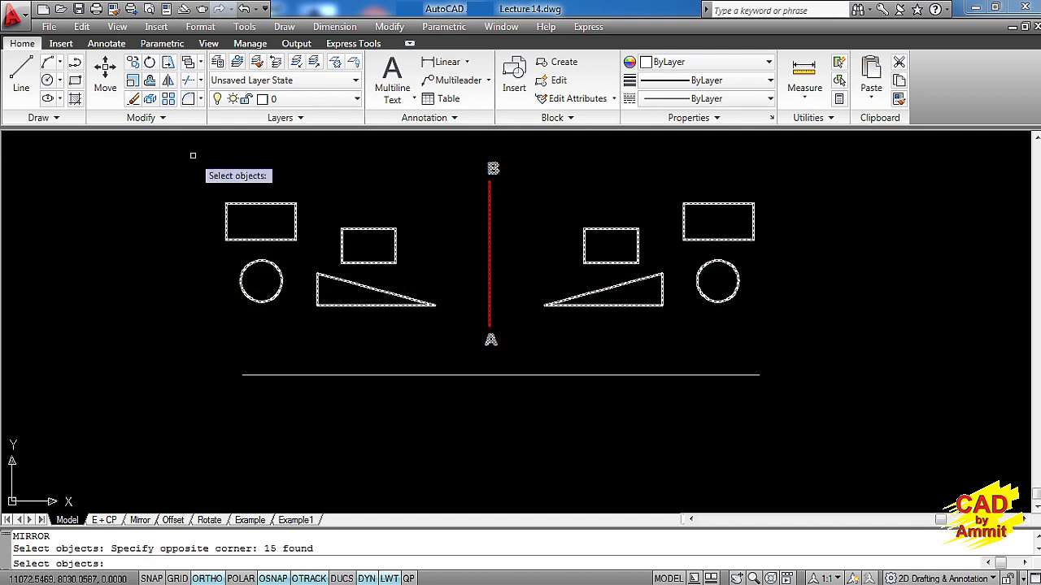
key(Return)
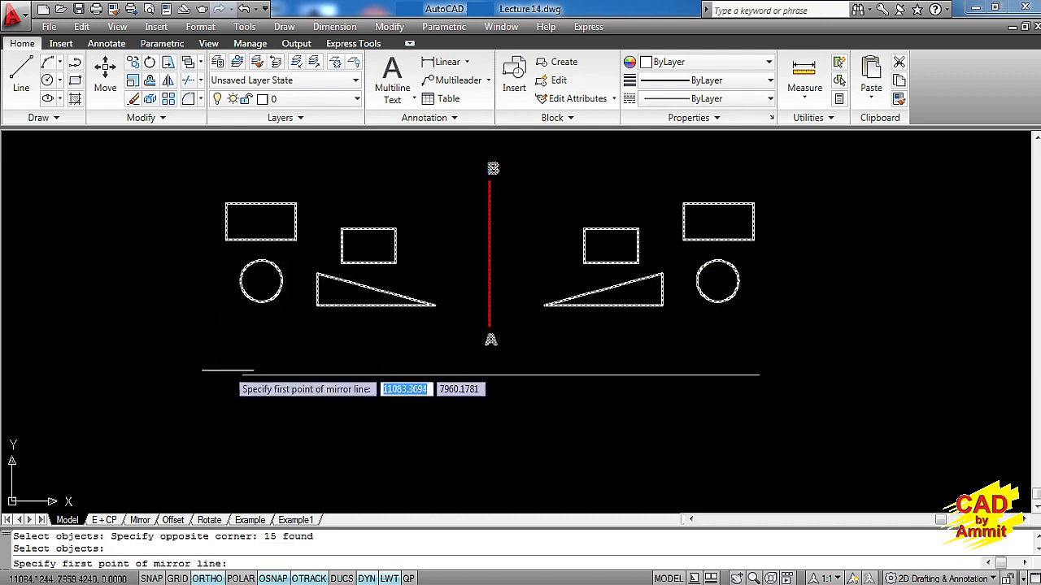
click(242, 375)
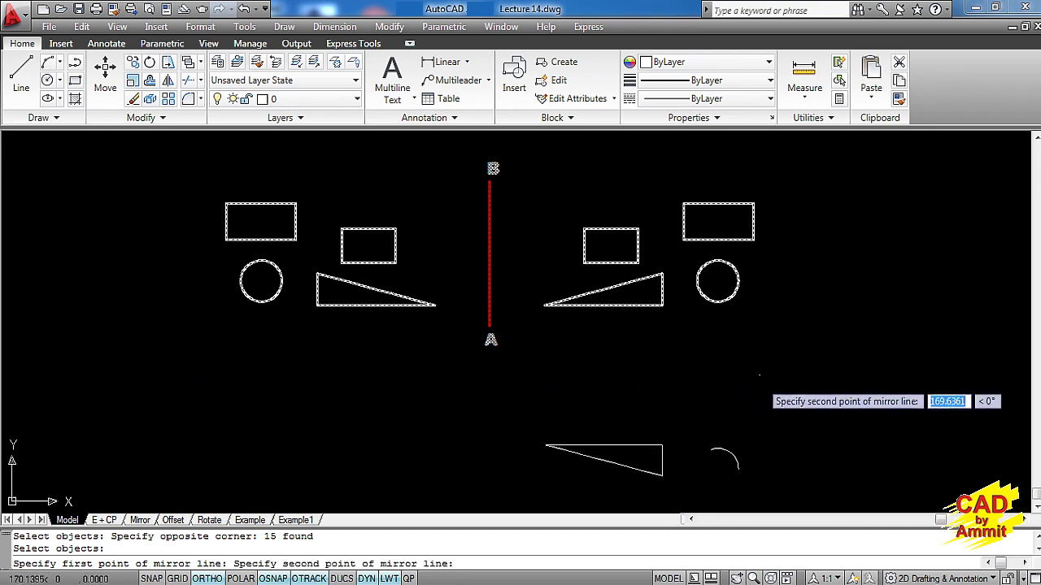
click(759, 375)
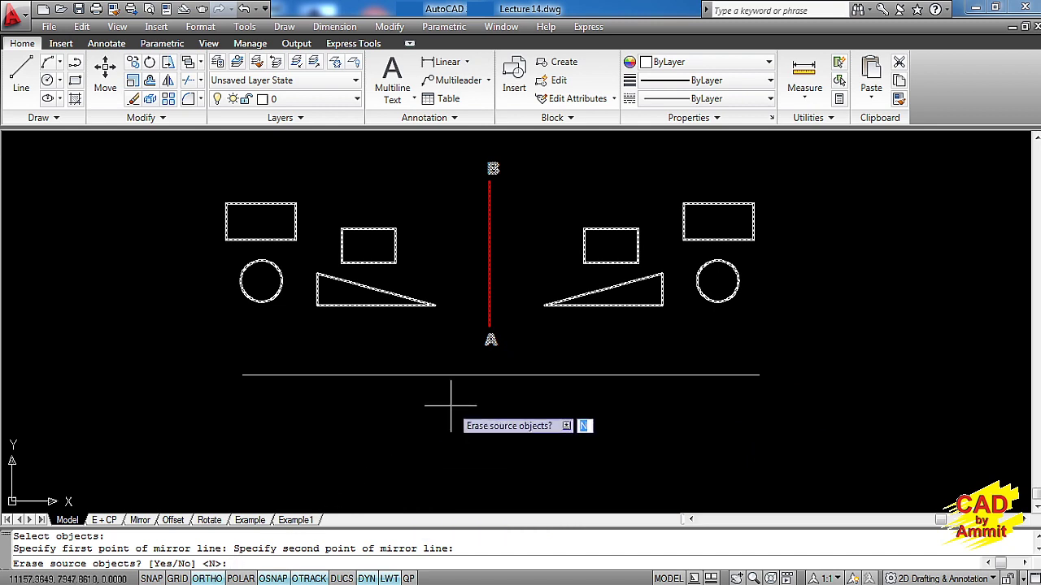
text(y)
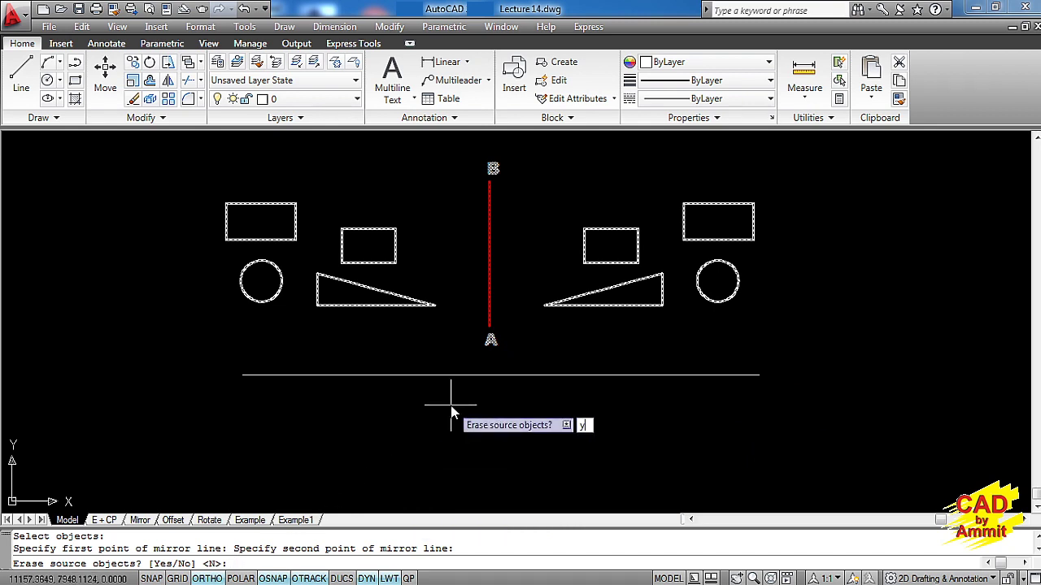
key(Return)
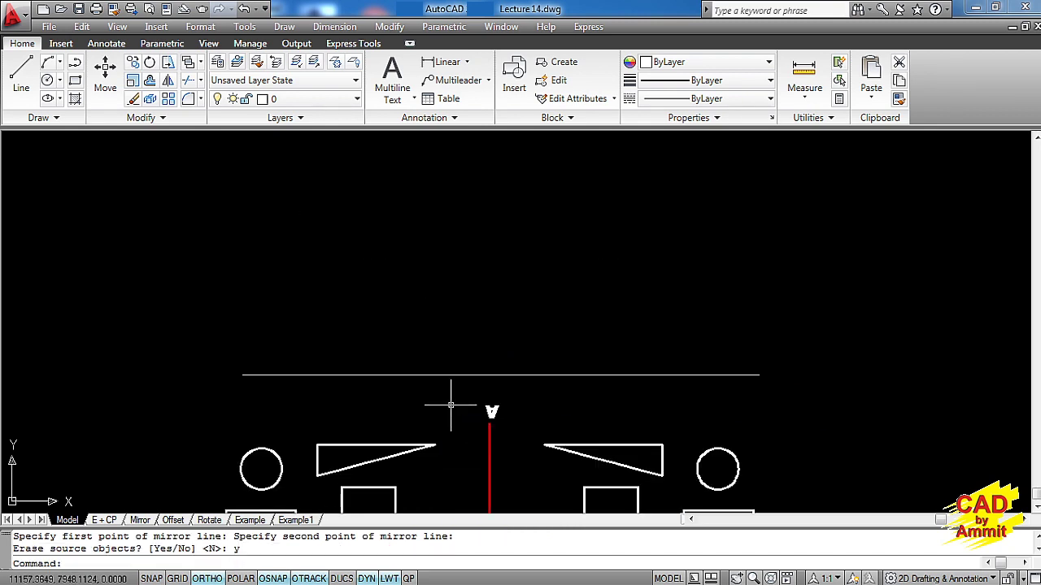
middle_drag(464, 348, 464, 195)
text(P)
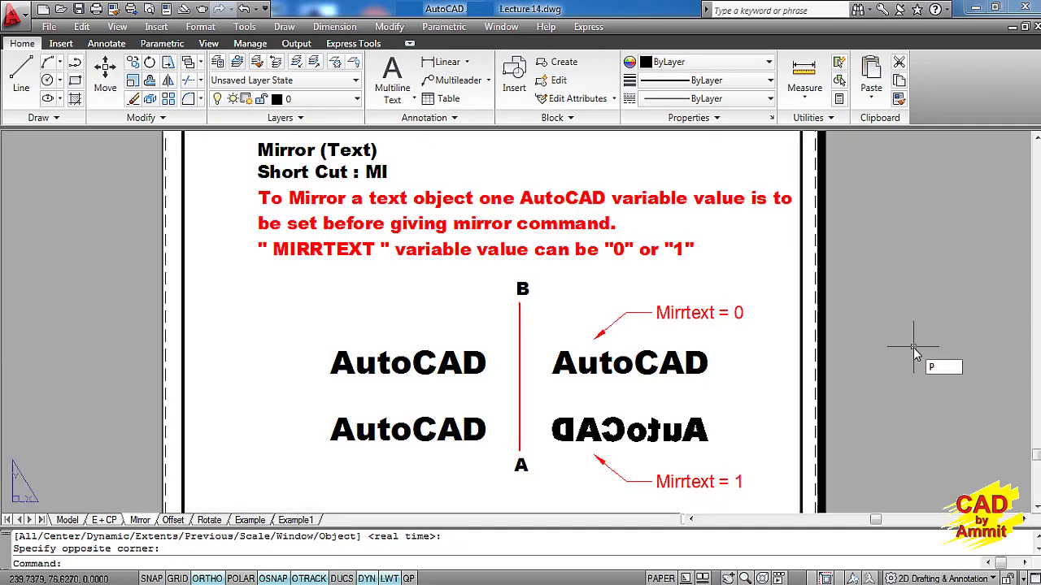
- Cancel the zoom and dismiss the shortcut menu on the Mirror (MIRRTEXT) sheet
key(Escape)
key(Escape)
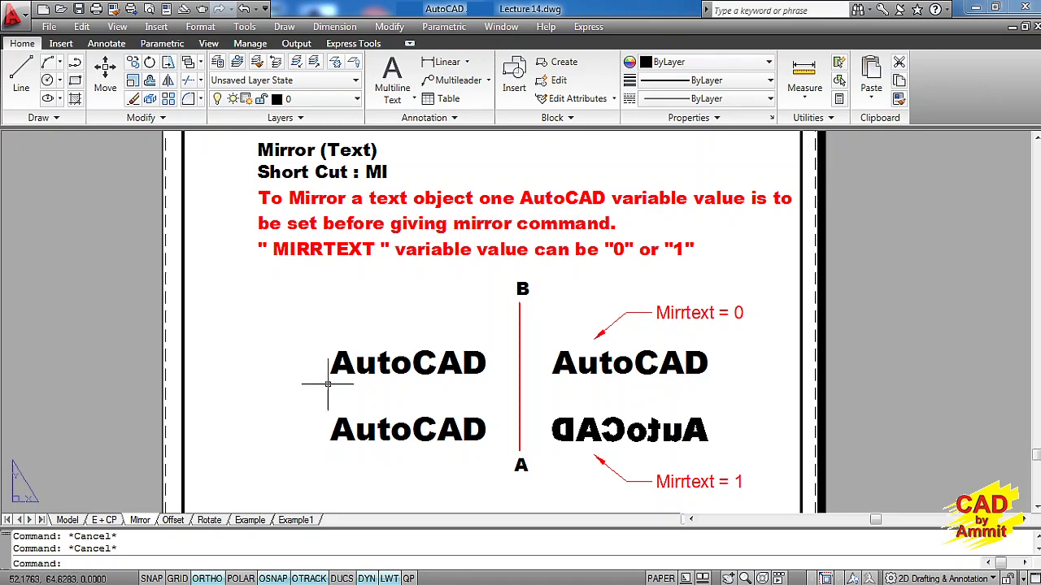
right_click(476, 399)
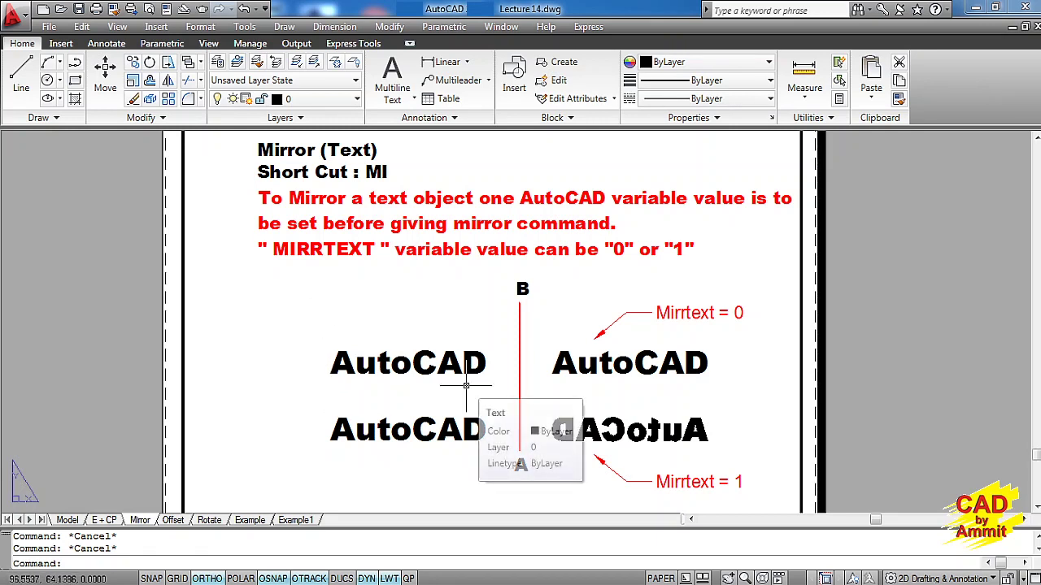
key(Escape)
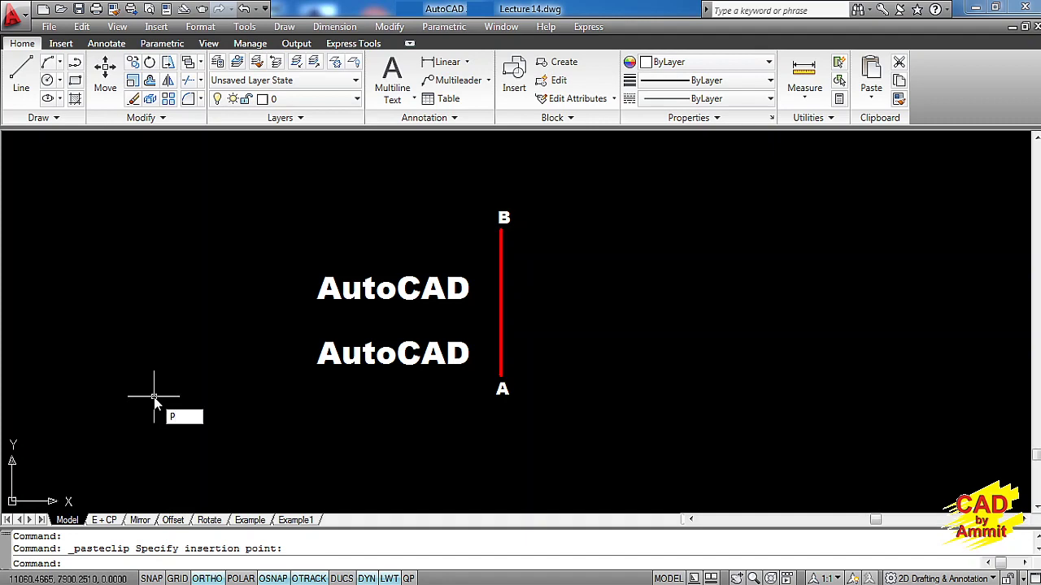
- Cancel the pending paste and start entering the MIRRTEXT command
key(Escape)
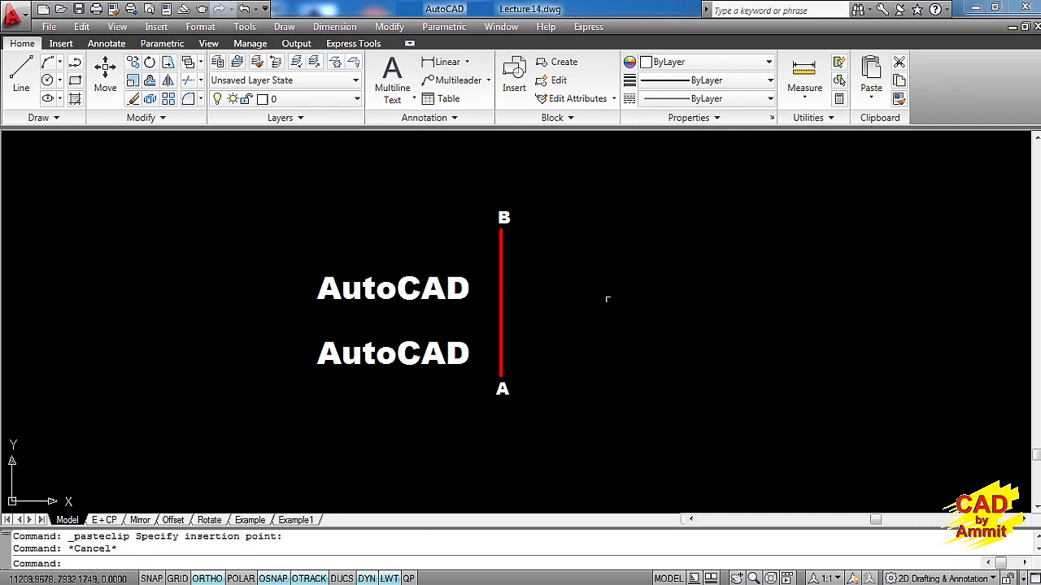
text(mirrtext)
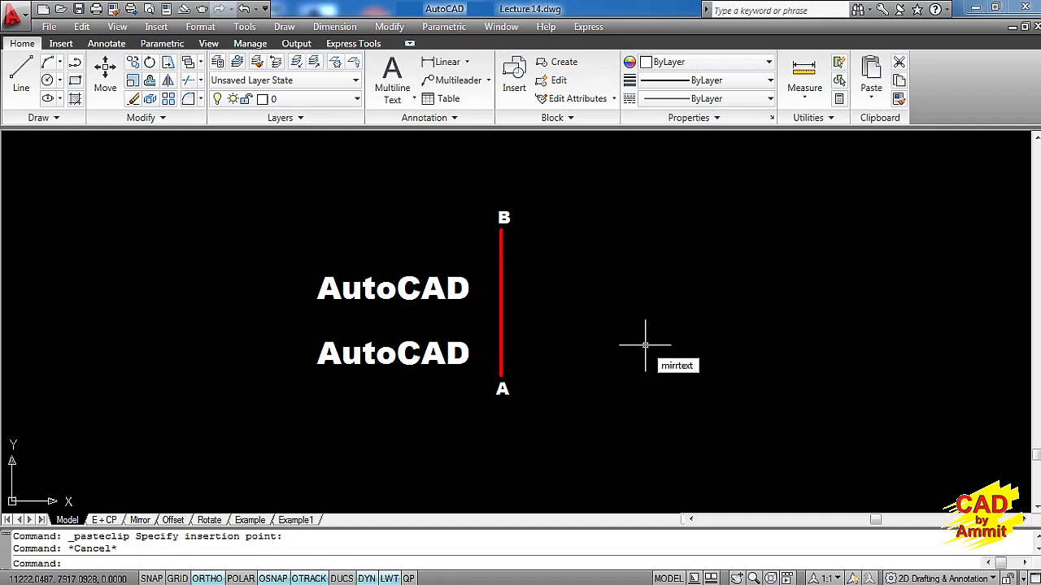
- Set MIRRTEXT to 0 and mirror the upper AutoCAD text across A–B, keeping the original
key(Return)
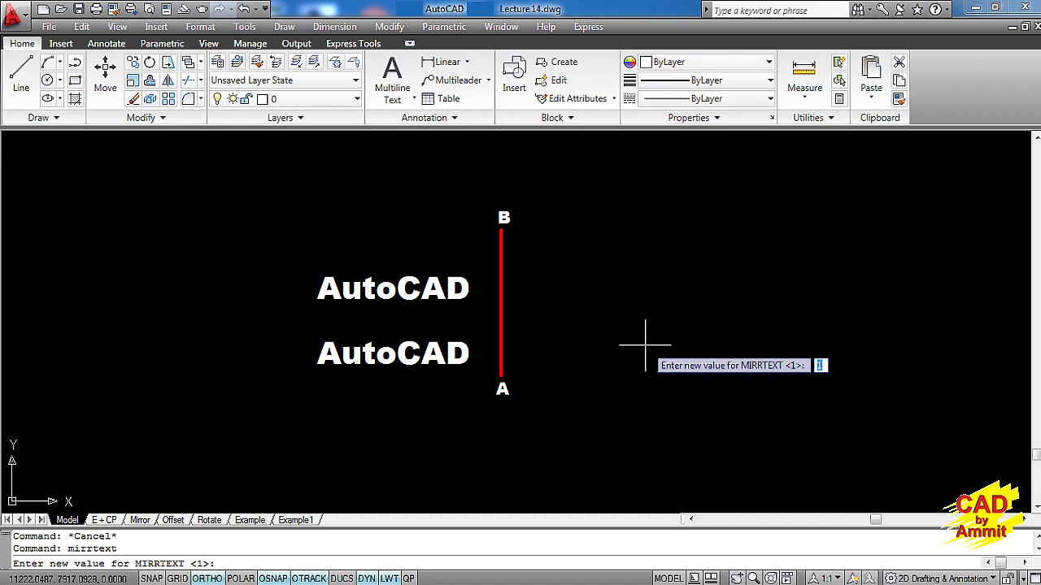
text(0)
key(Return)
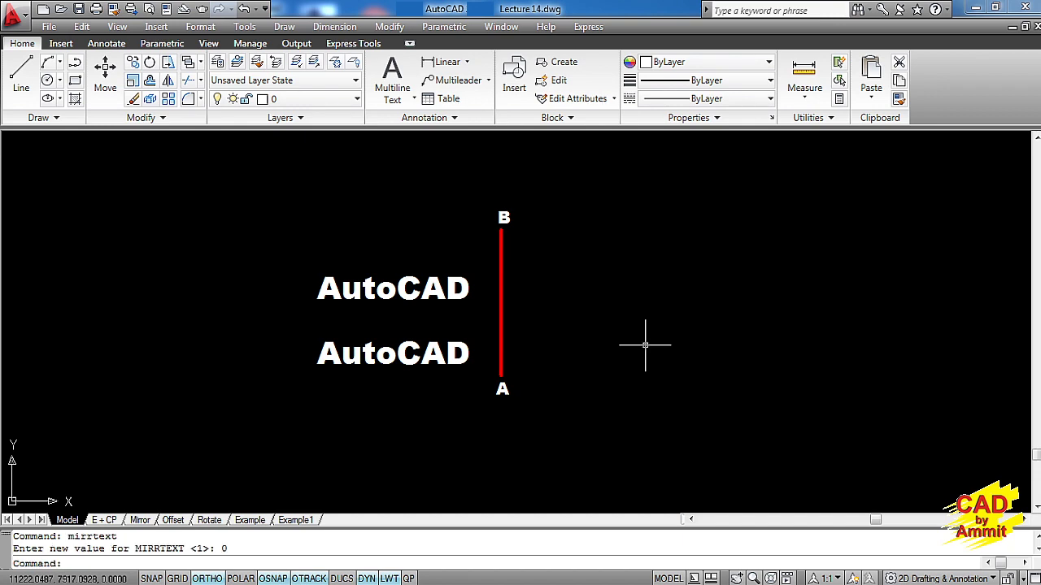
text(mi)
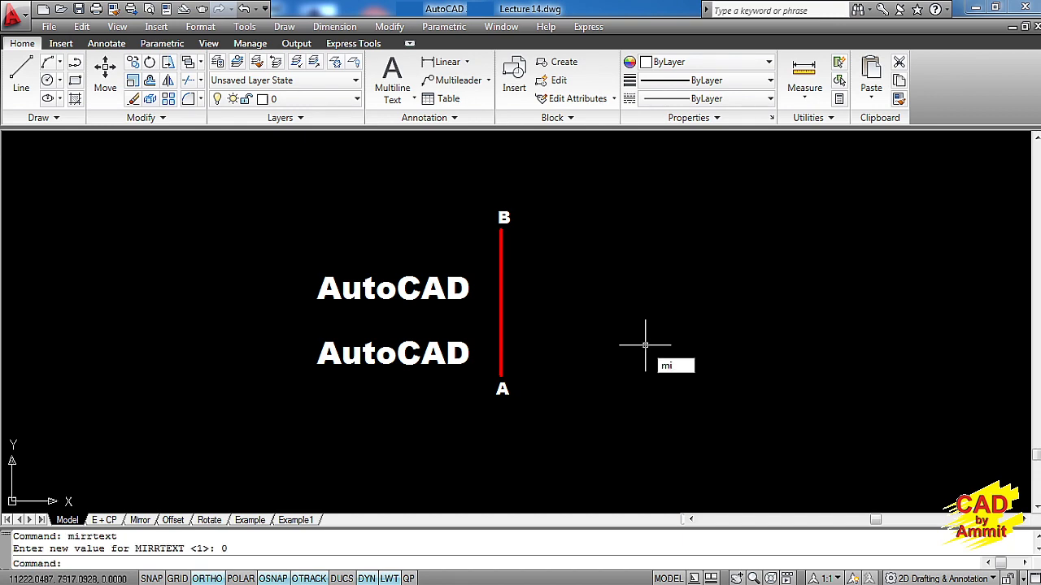
key(Return)
click(432, 283)
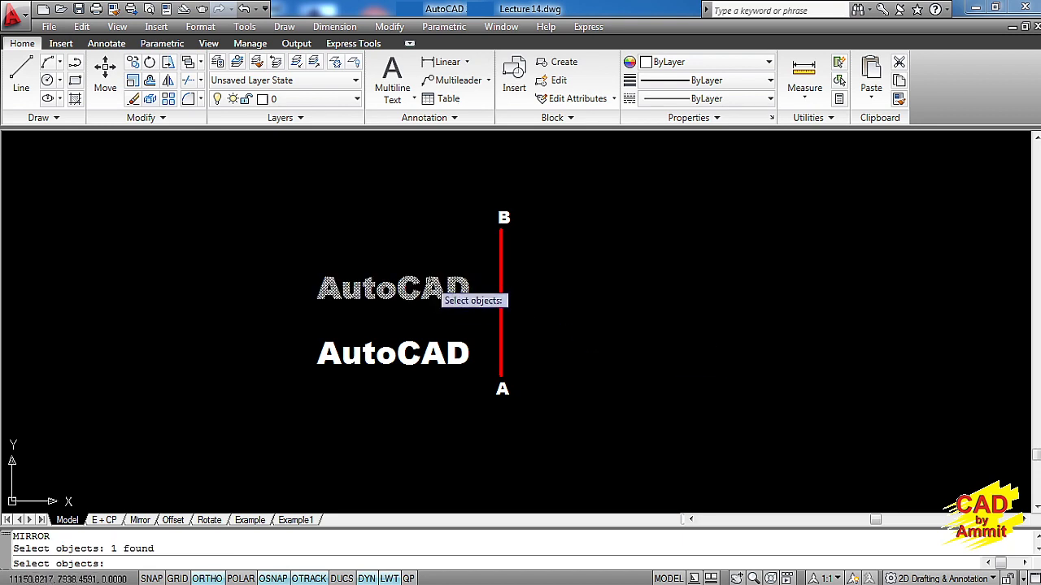
key(Return)
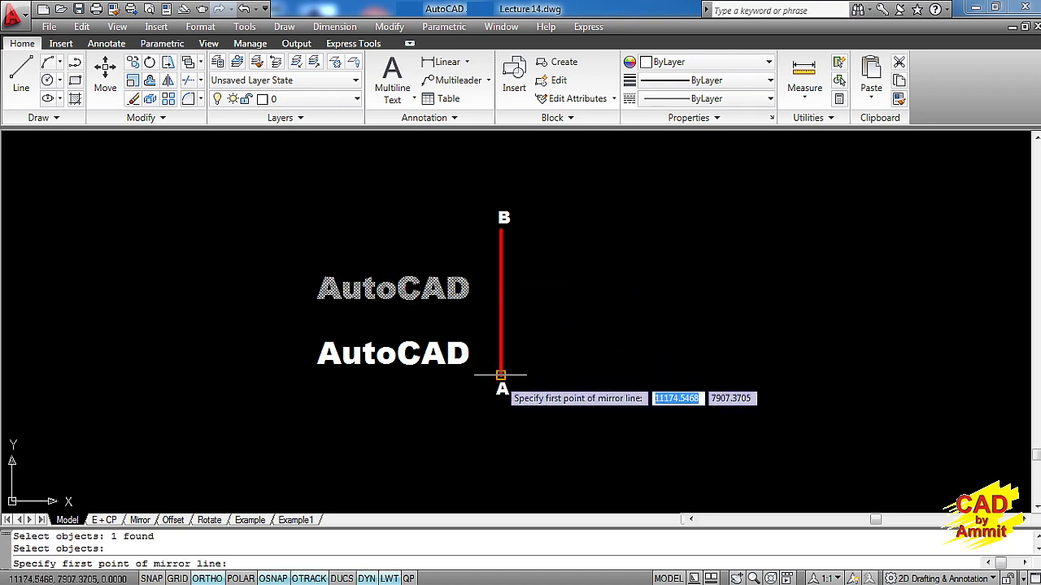
click(501, 375)
click(503, 229)
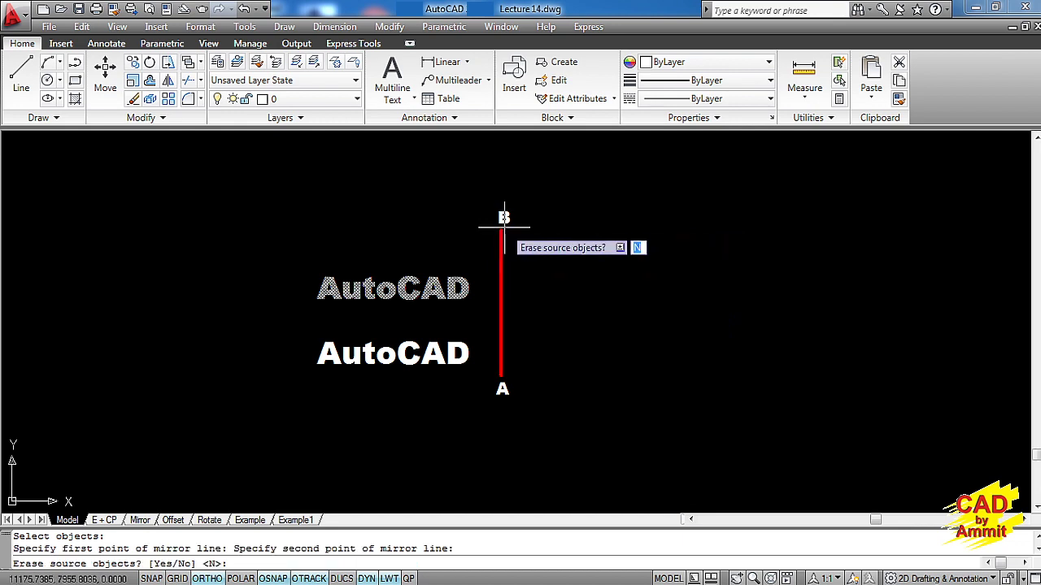
key(Return)
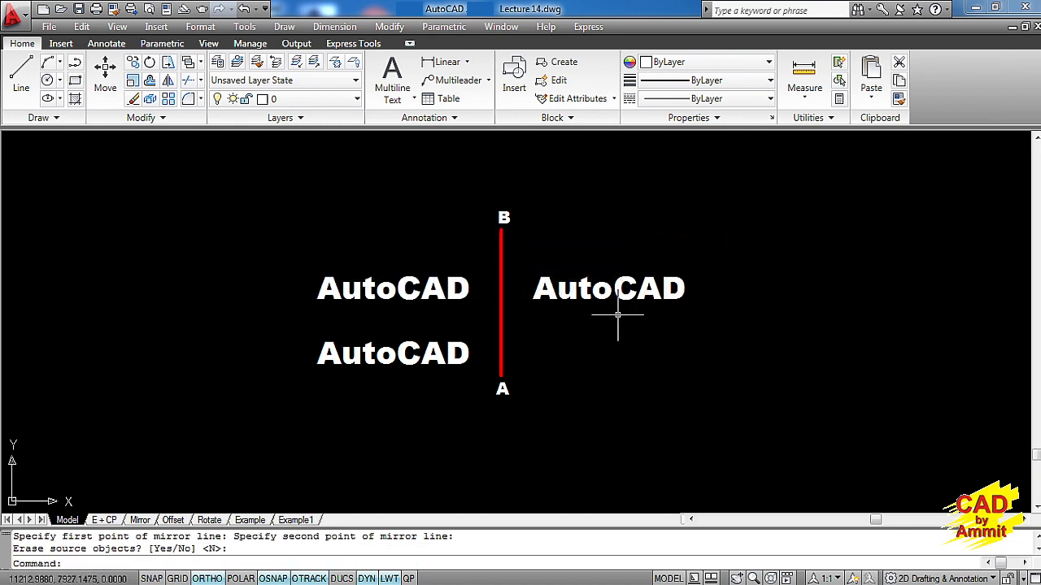
- Set MIRRTEXT to 1 and mirror the lower text across A–B, keeping the original
text(mirrtext)
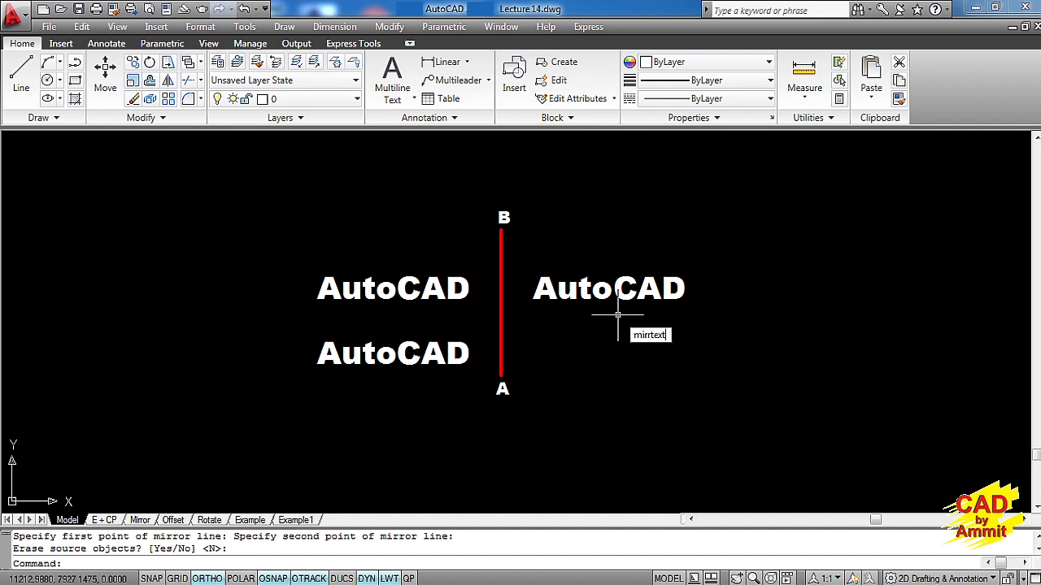
key(Return)
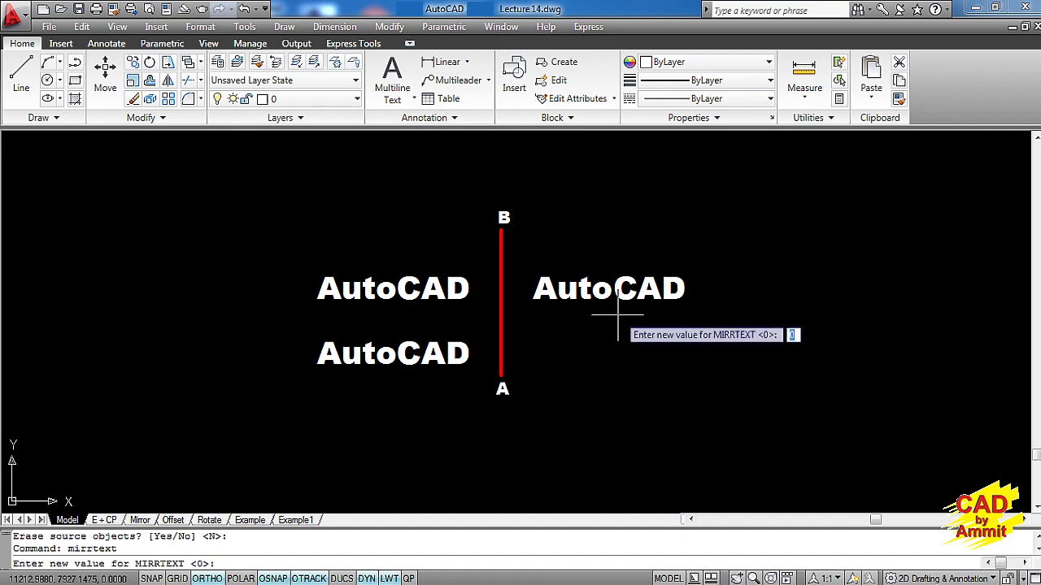
text(1)
key(Return)
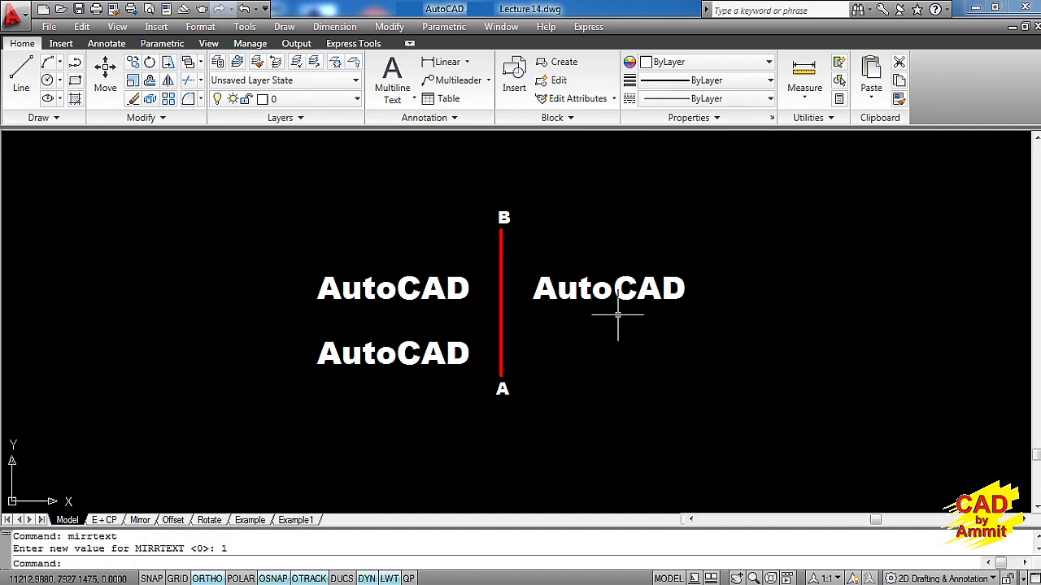
text(mi)
key(Return)
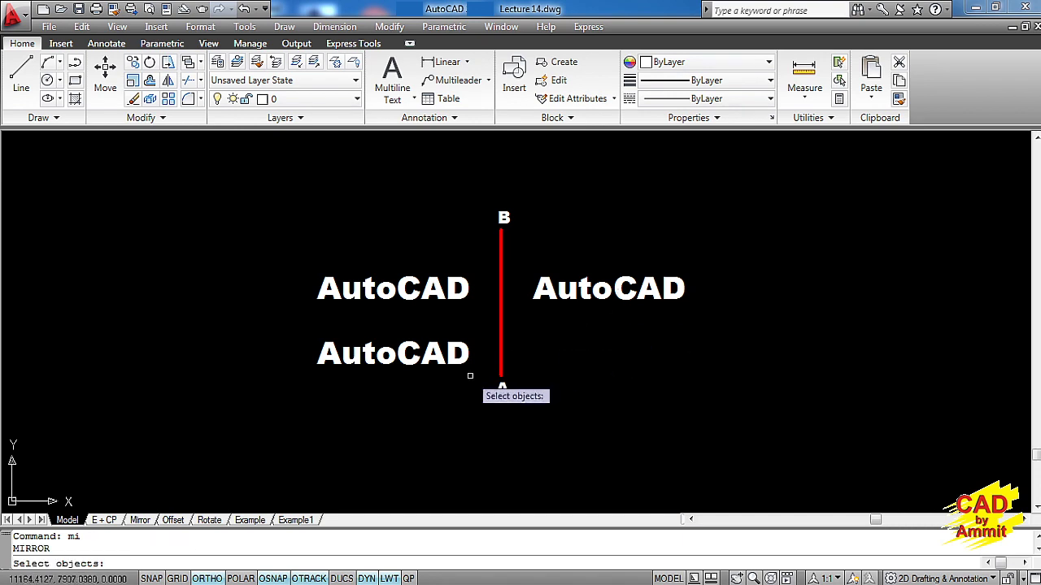
click(470, 375)
click(410, 350)
key(Return)
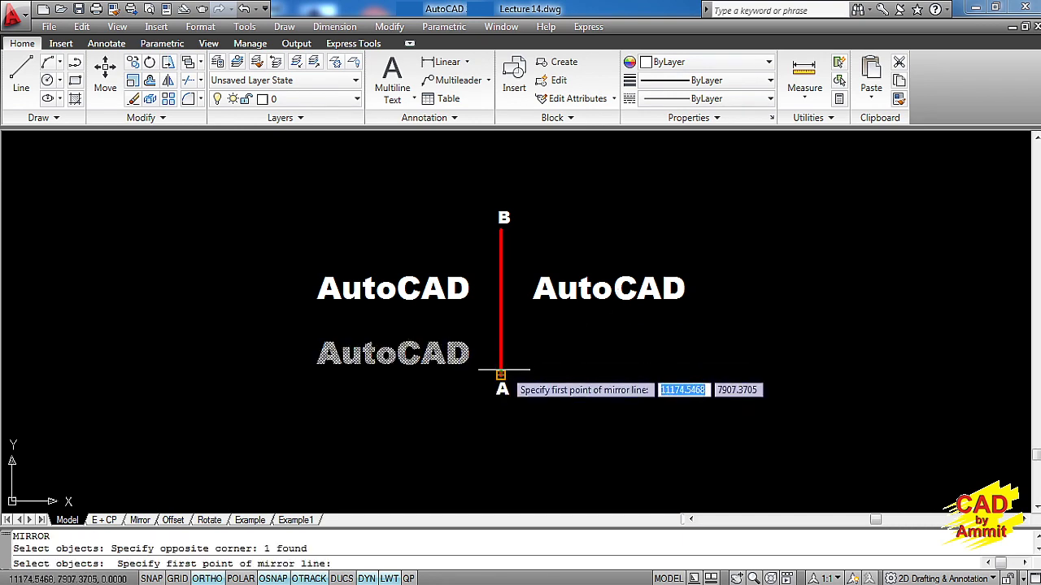
click(501, 375)
click(503, 231)
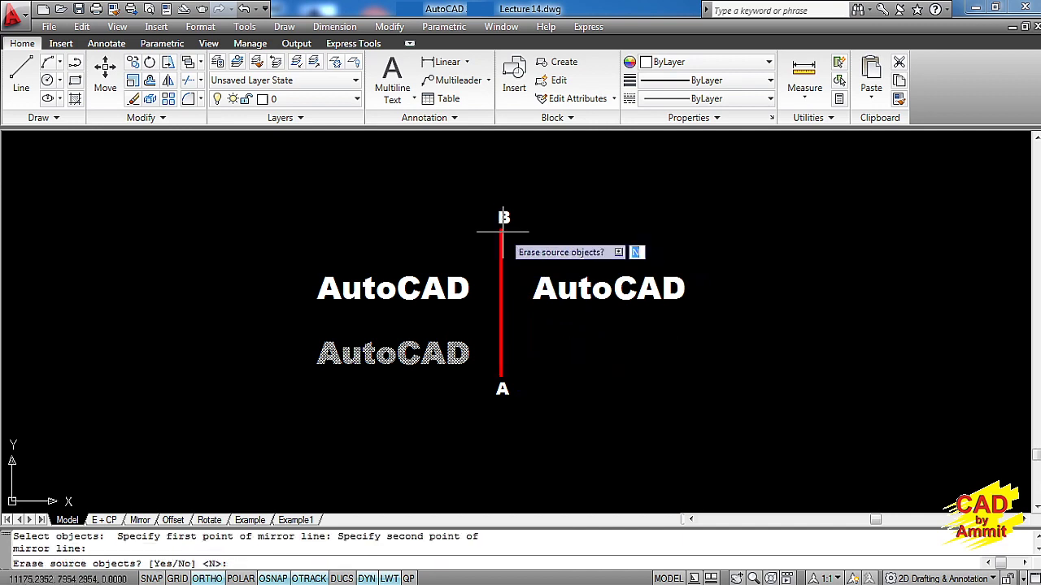
key(Return)
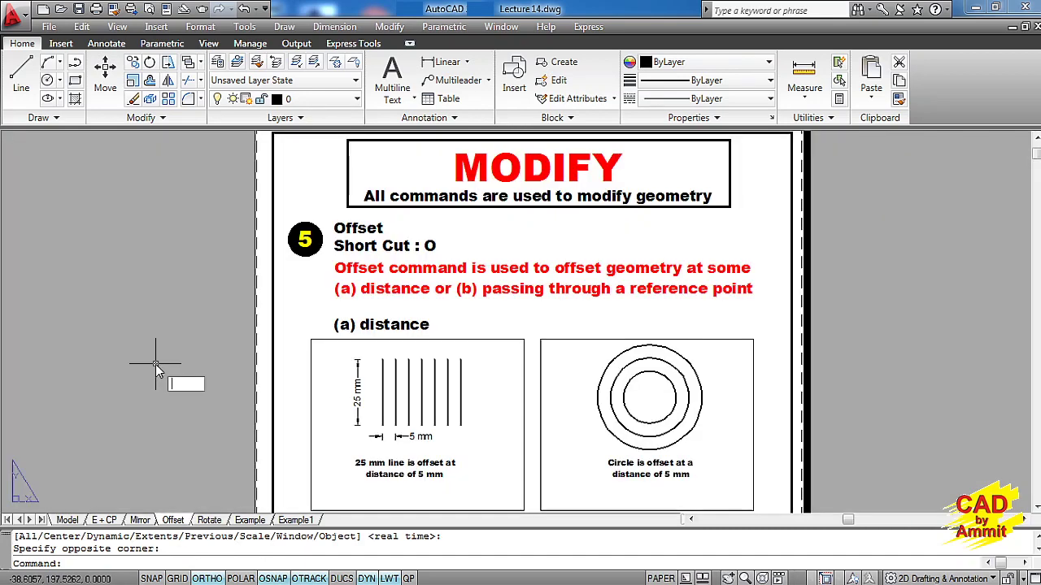
- Pan and zoom to the Offset sheet's distance examples, then cancel the command entry
key(Escape)
key(Escape)
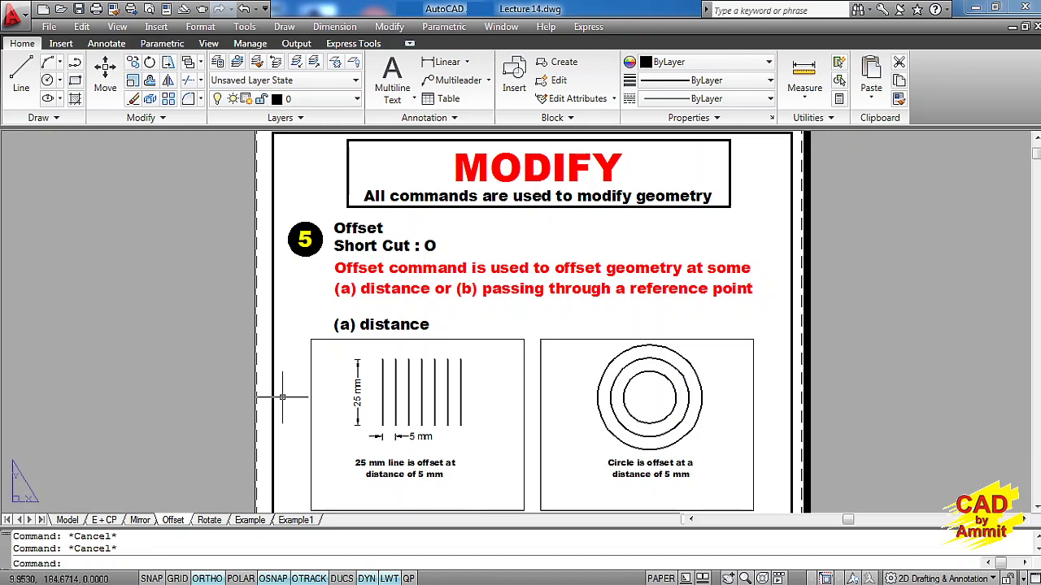
middle_drag(279, 402, 279, 351)
scroll(290, 295, up, 2)
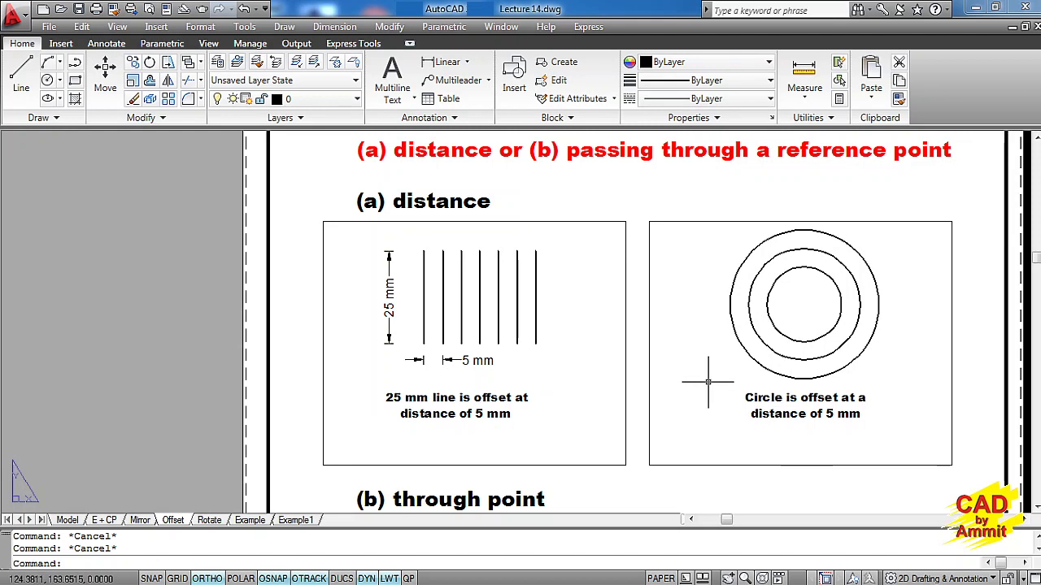
text(P)
key(Escape)
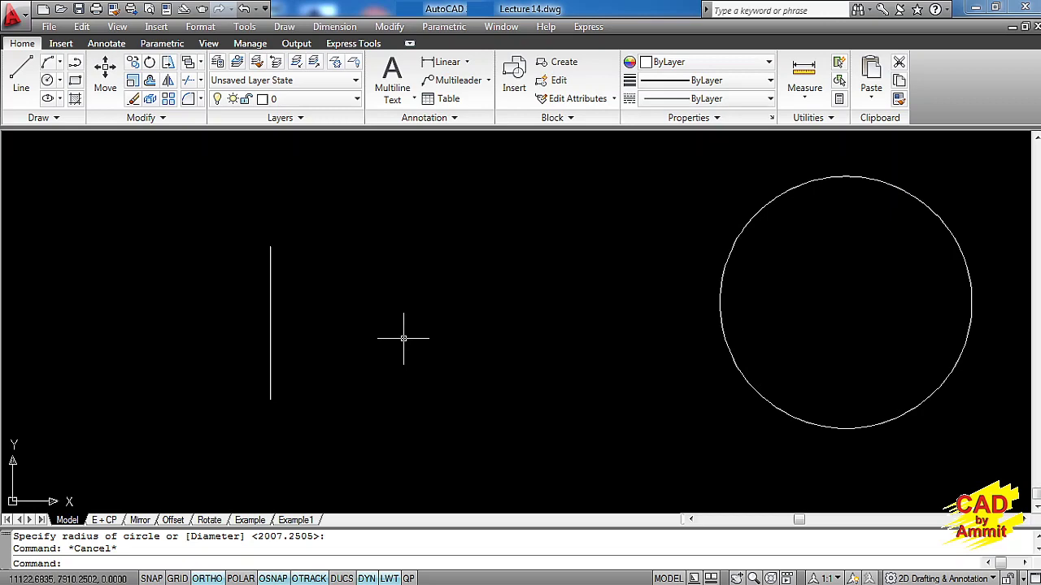
- Start Offset with a distance of 5
click(378, 29)
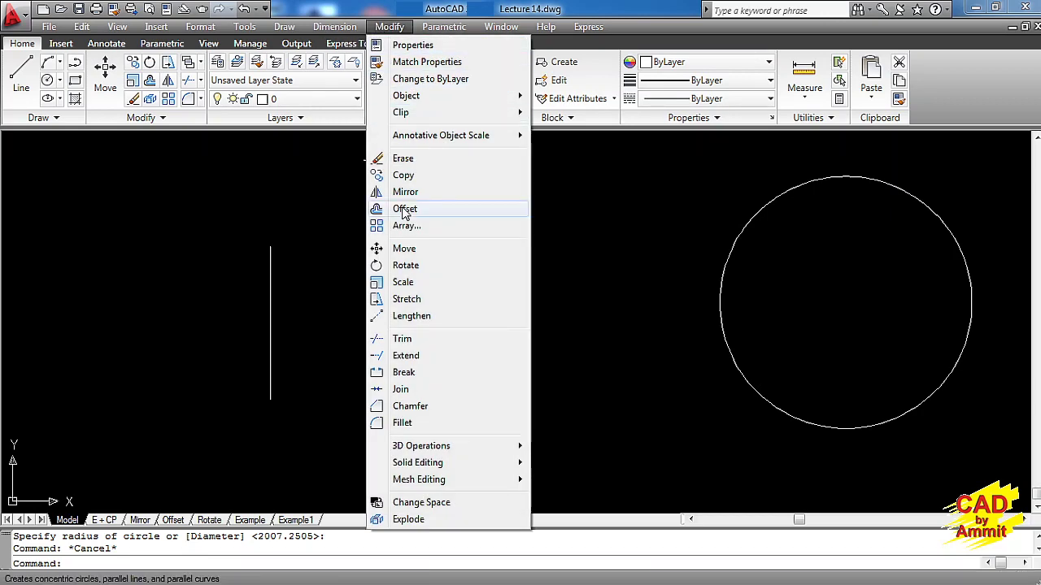
click(218, 181)
click(220, 184)
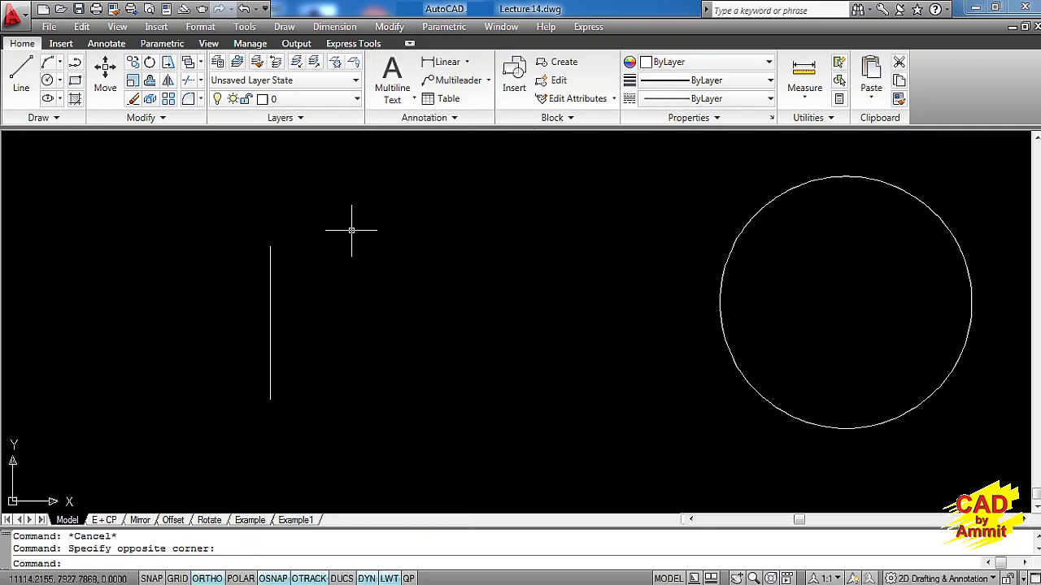
text(o)
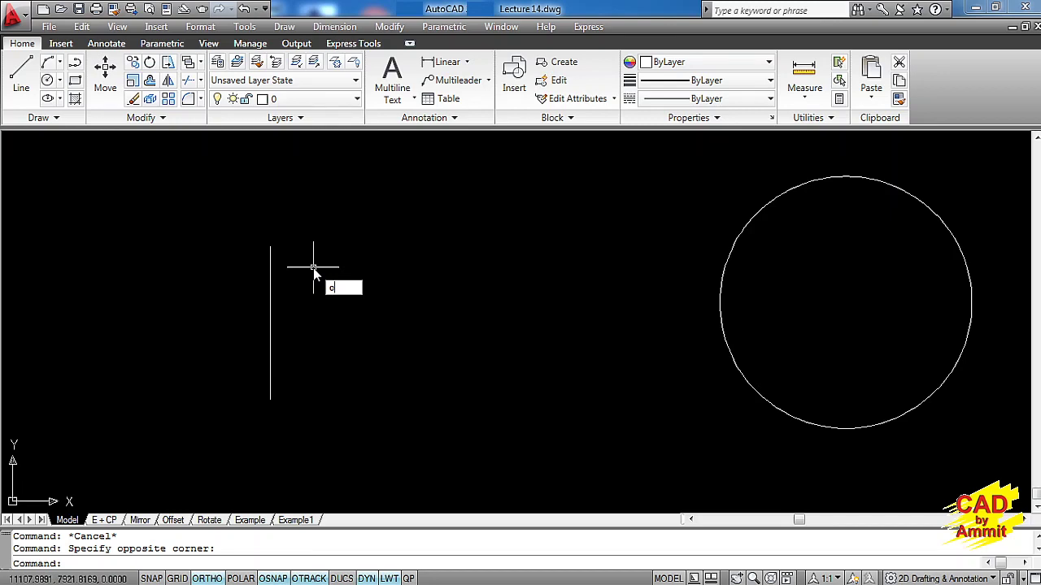
key(Return)
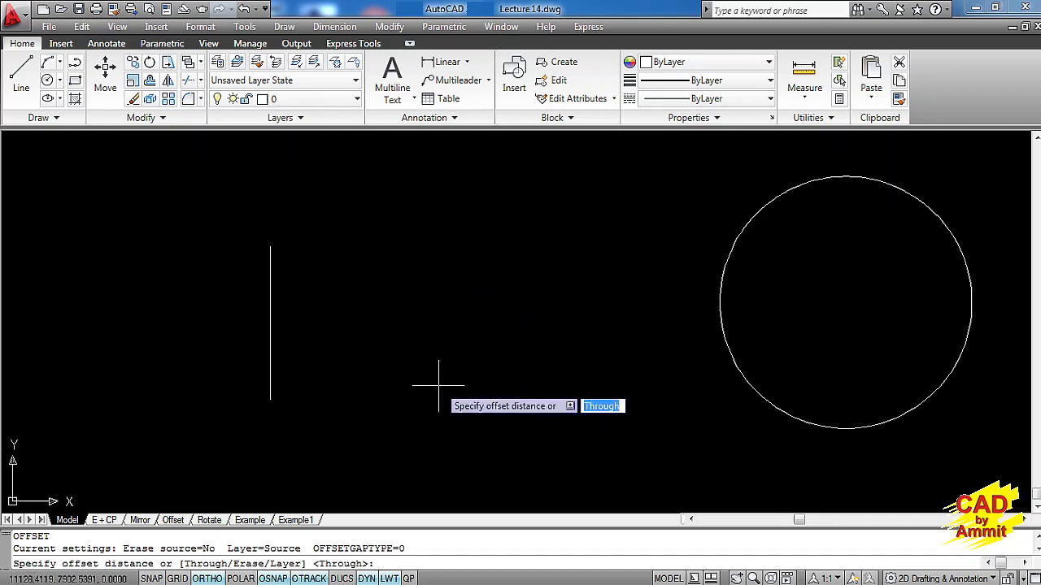
text(5)
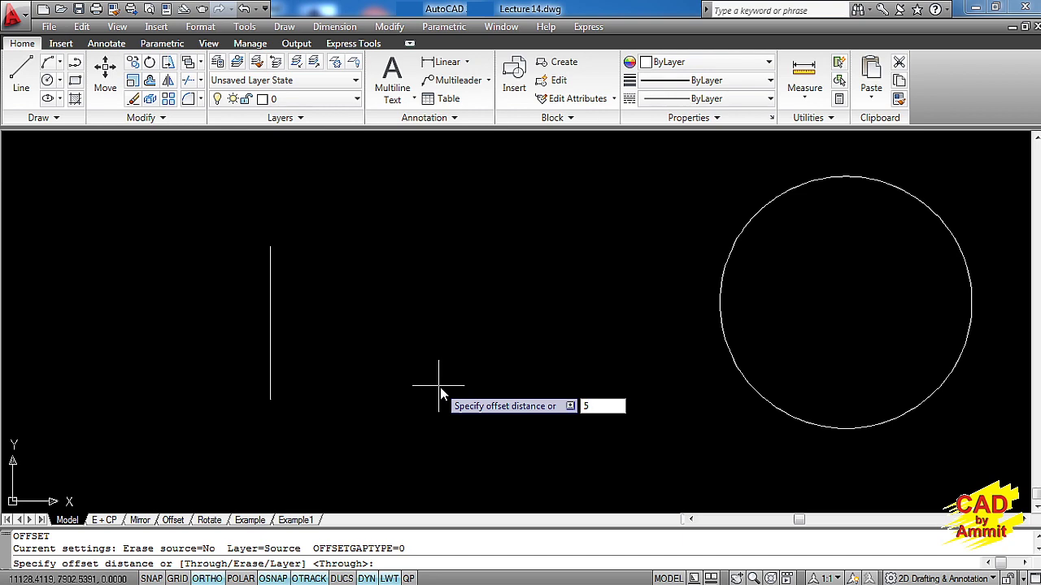
key(Return)
- Offset the vertical line twice to the right and twice to the left, 5 units apart
click(274, 337)
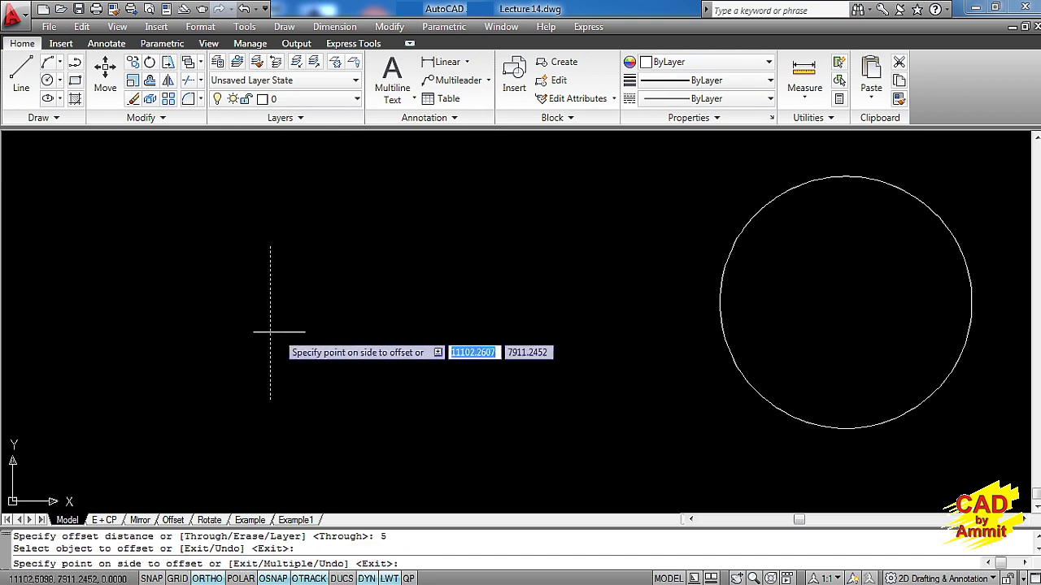
click(347, 334)
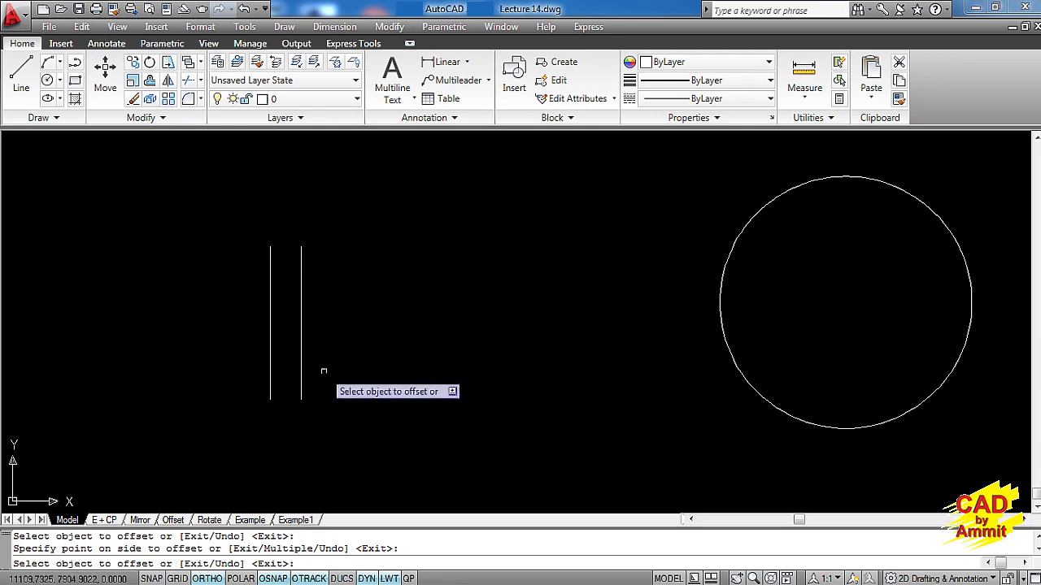
click(300, 358)
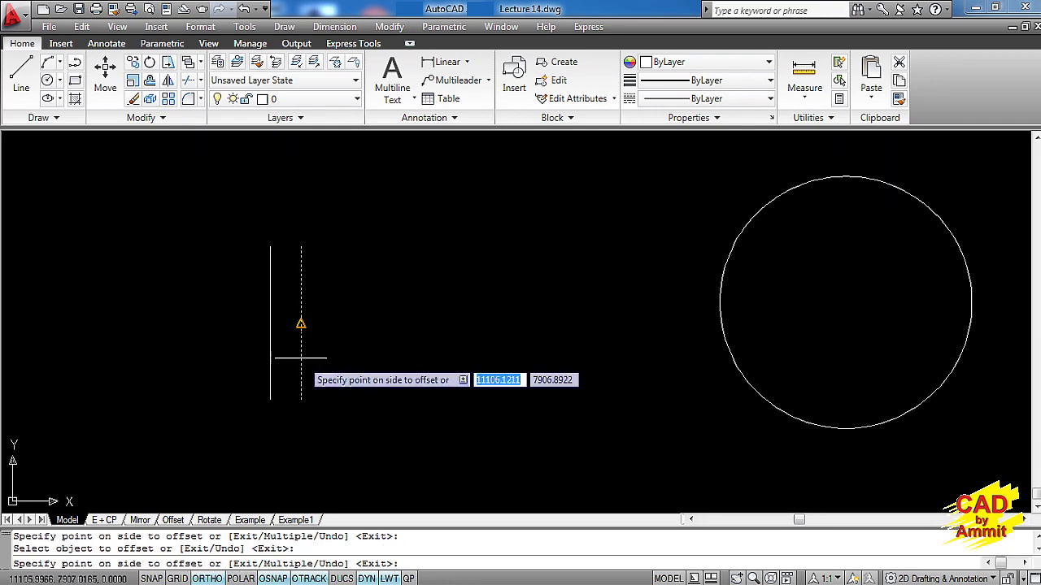
click(348, 359)
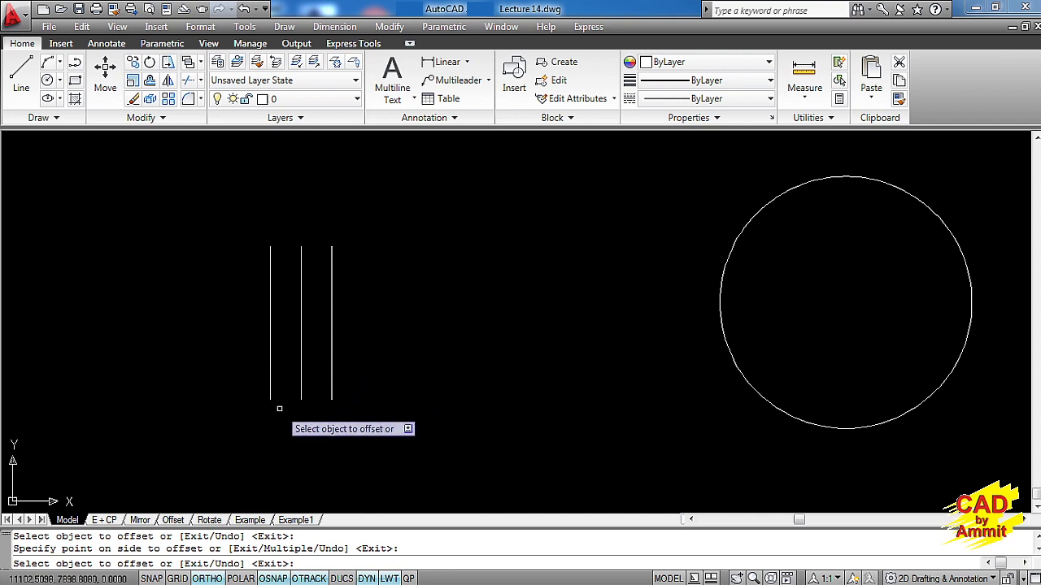
click(269, 351)
click(228, 353)
click(240, 351)
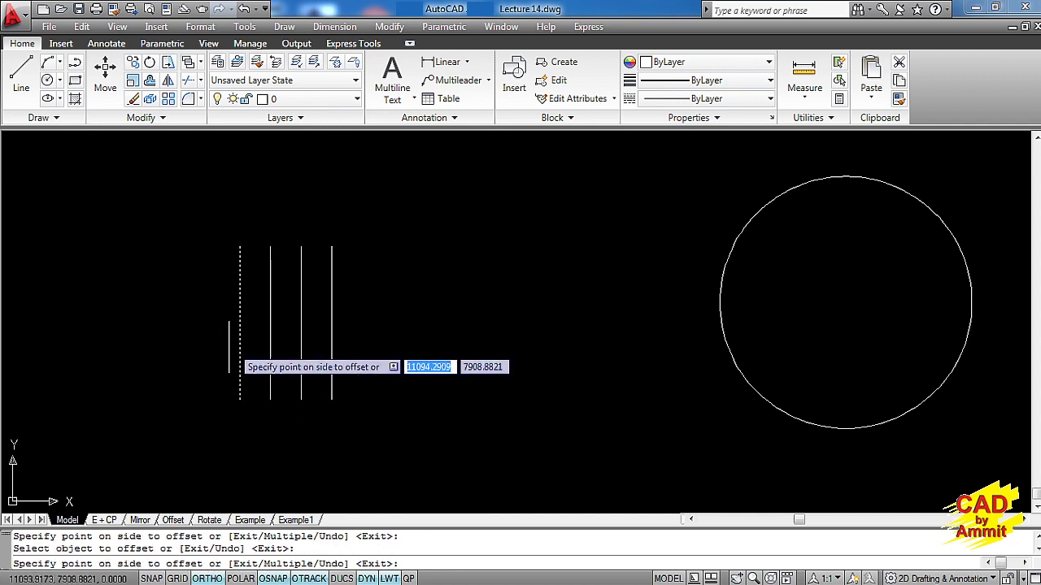
click(229, 348)
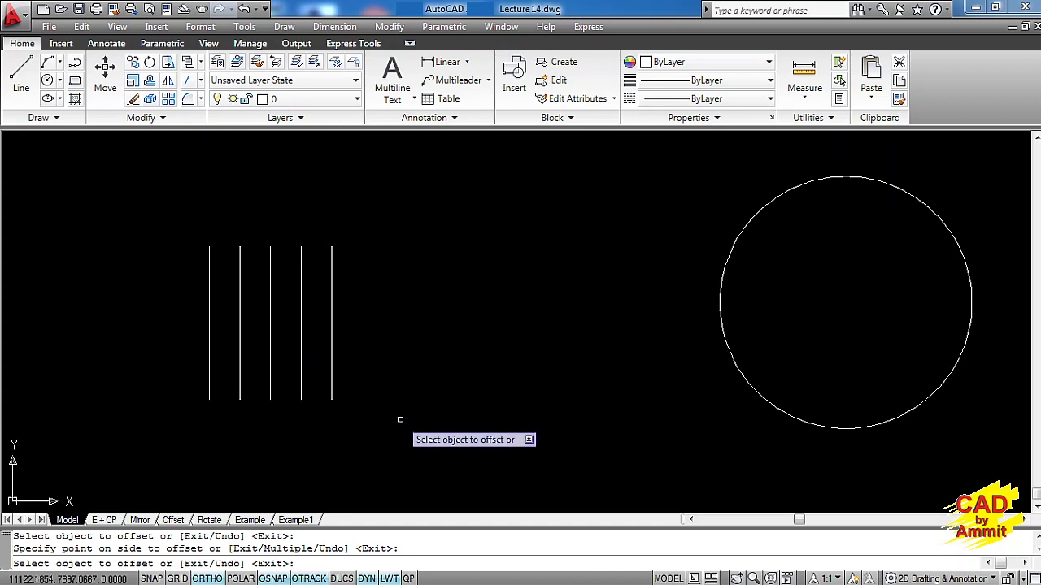
key(Return)
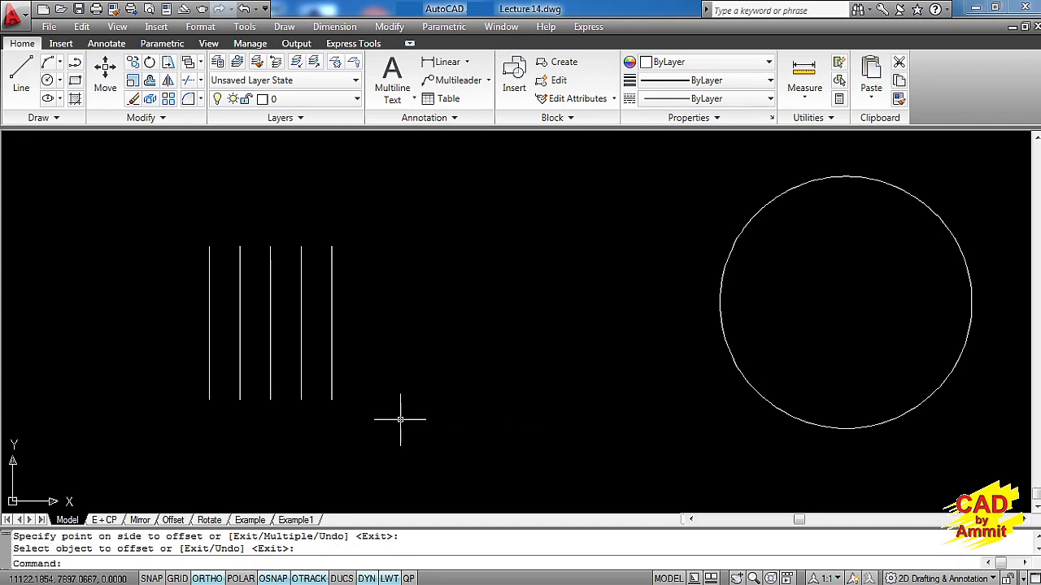
key(Return)
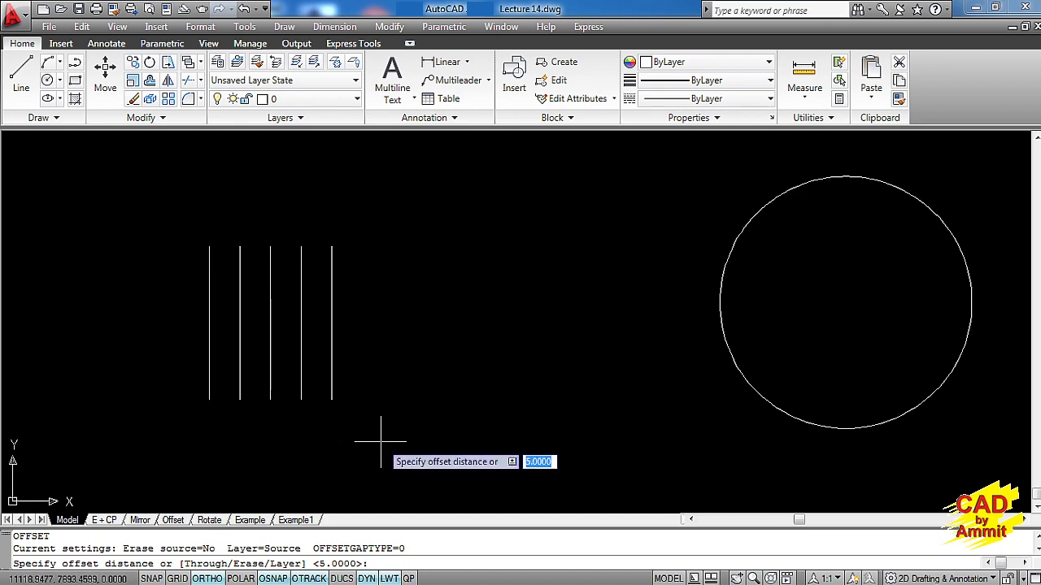
- Offset the rightmost line five times to the right at 10-unit spacing using Multiple
text(10)
key(Return)
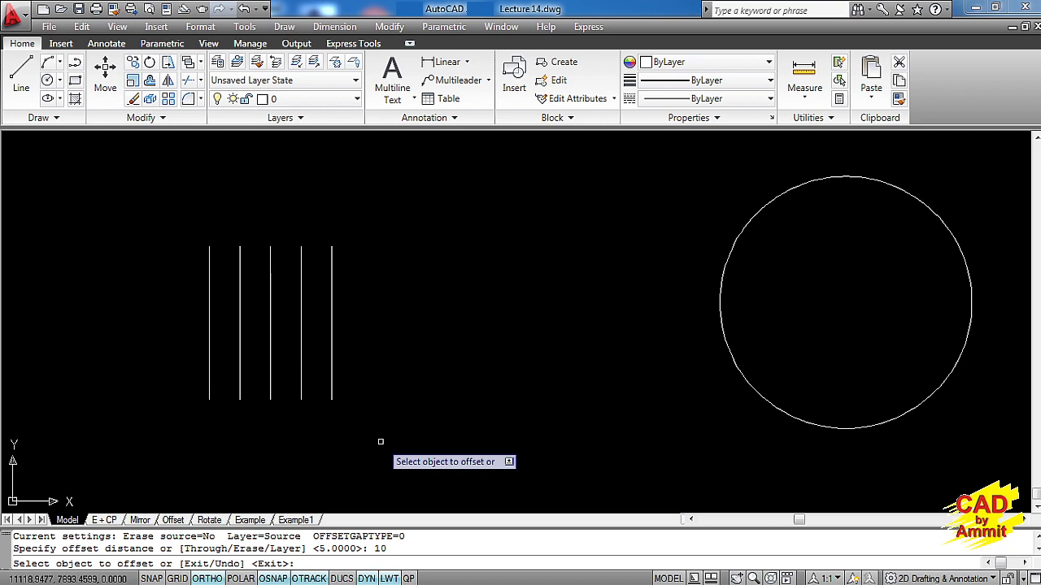
click(332, 375)
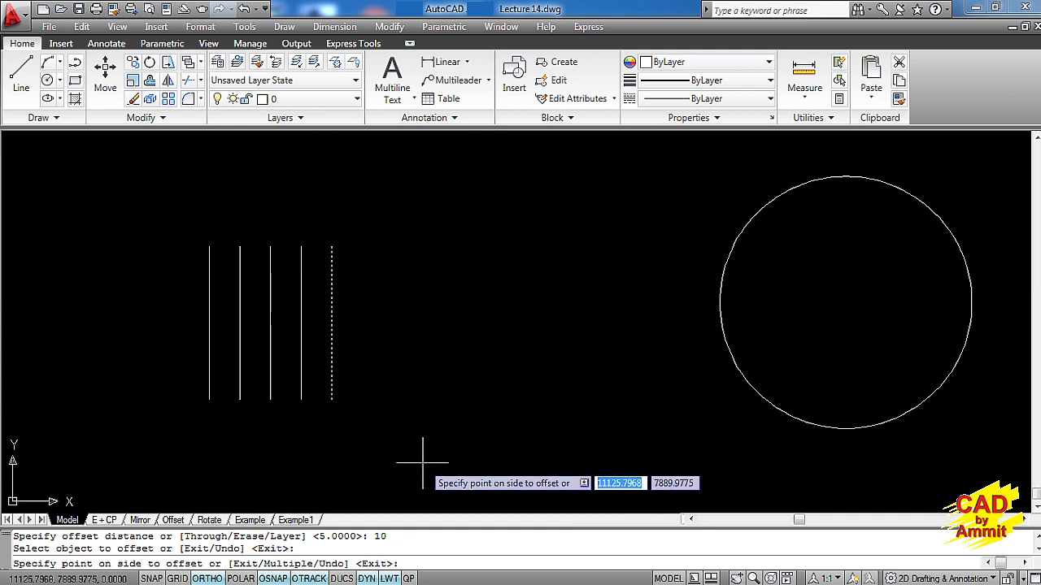
text(m)
key(Return)
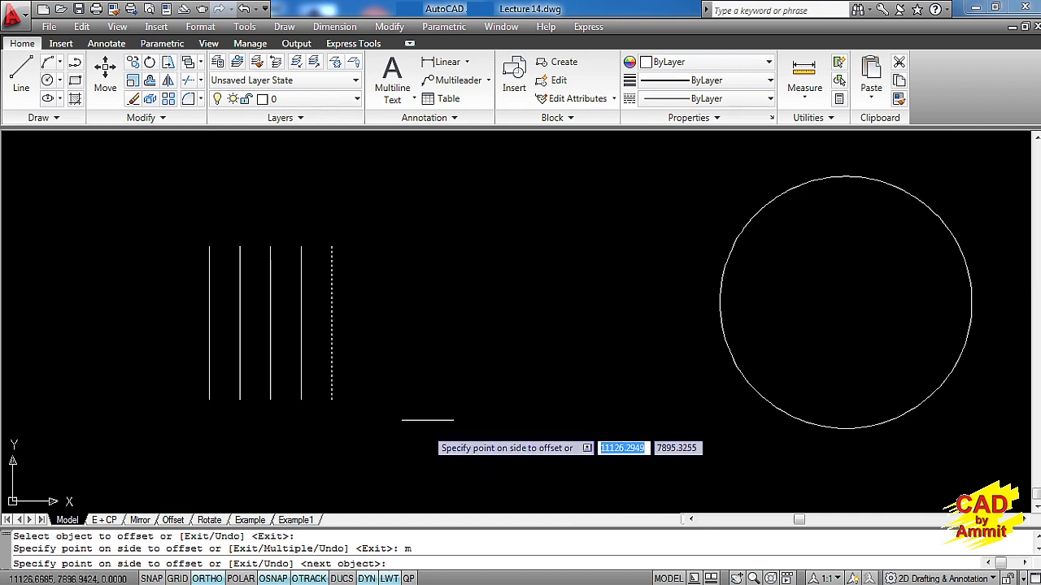
click(435, 389)
click(508, 402)
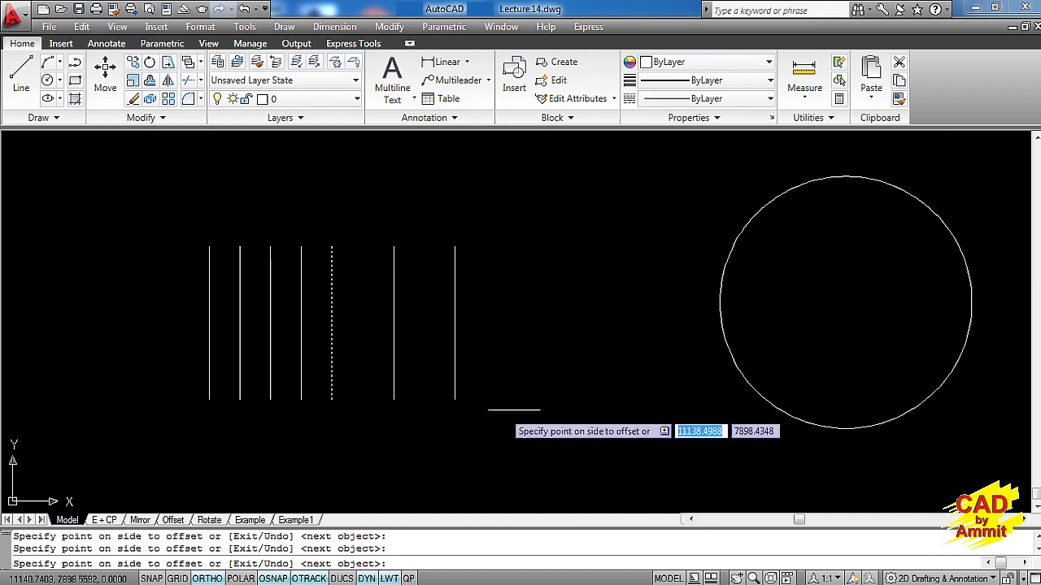
click(573, 390)
click(608, 387)
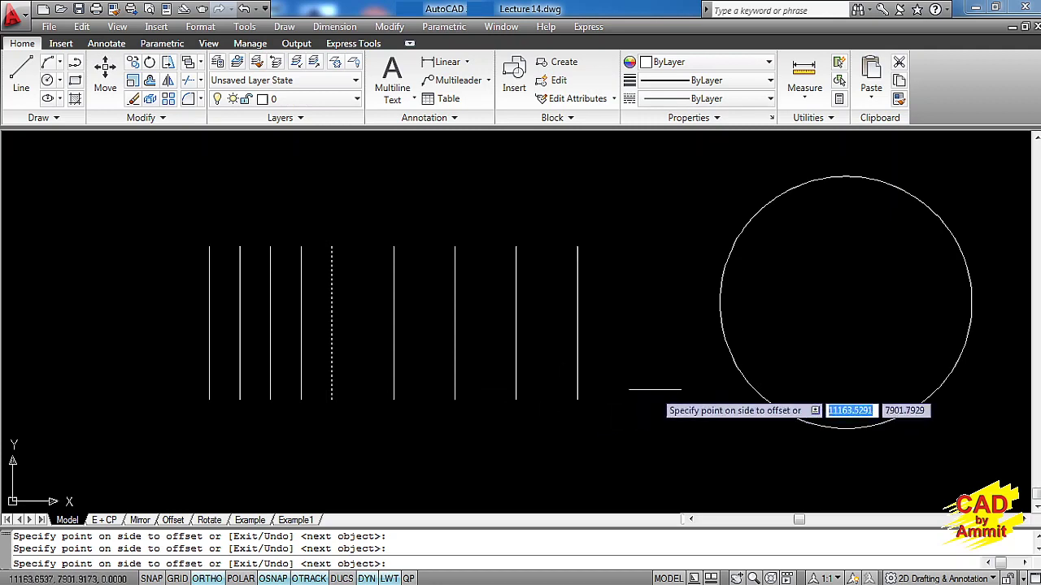
click(654, 389)
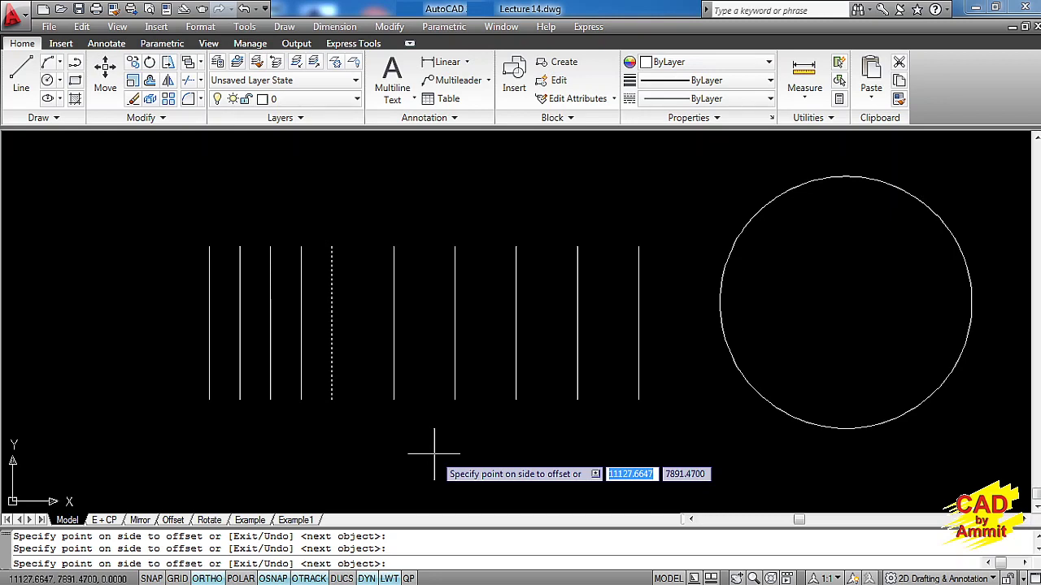
key(Return)
key(Escape)
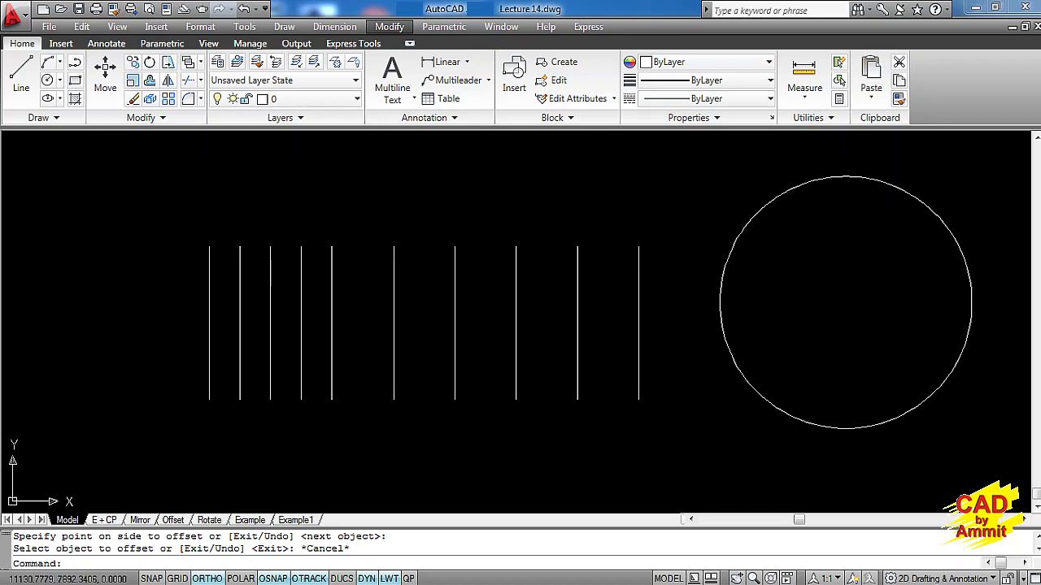
- Offset the circle 5 units inward and 5 outward, then view the through-point example
click(704, 439)
key(Escape)
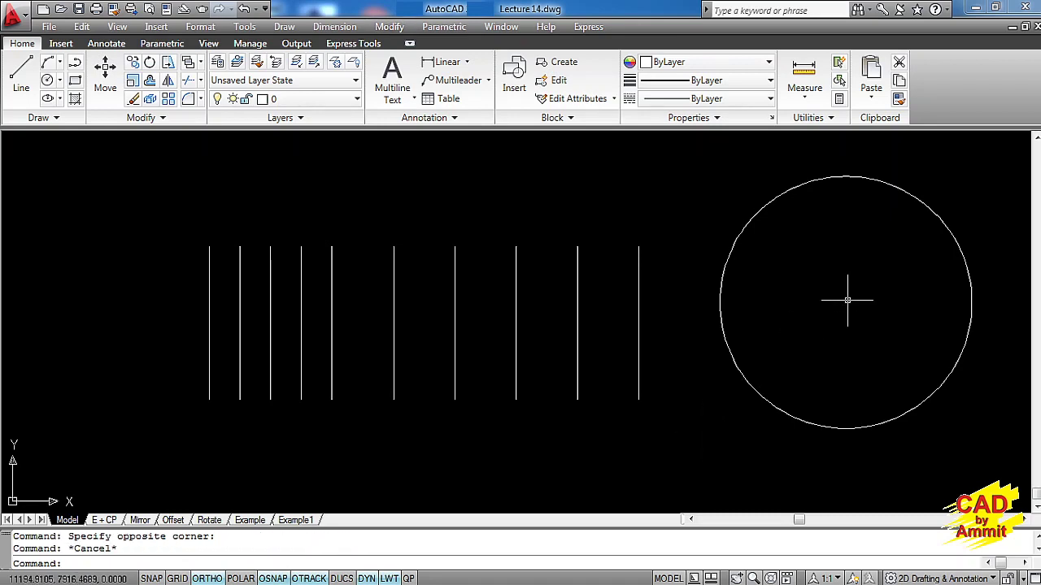
text(o)
key(Return)
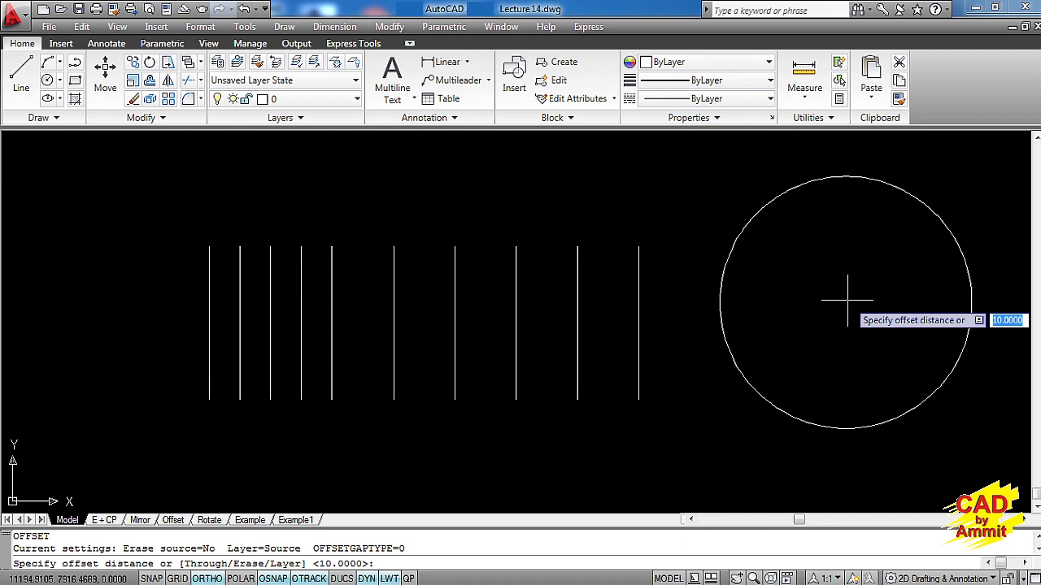
text(5)
key(Return)
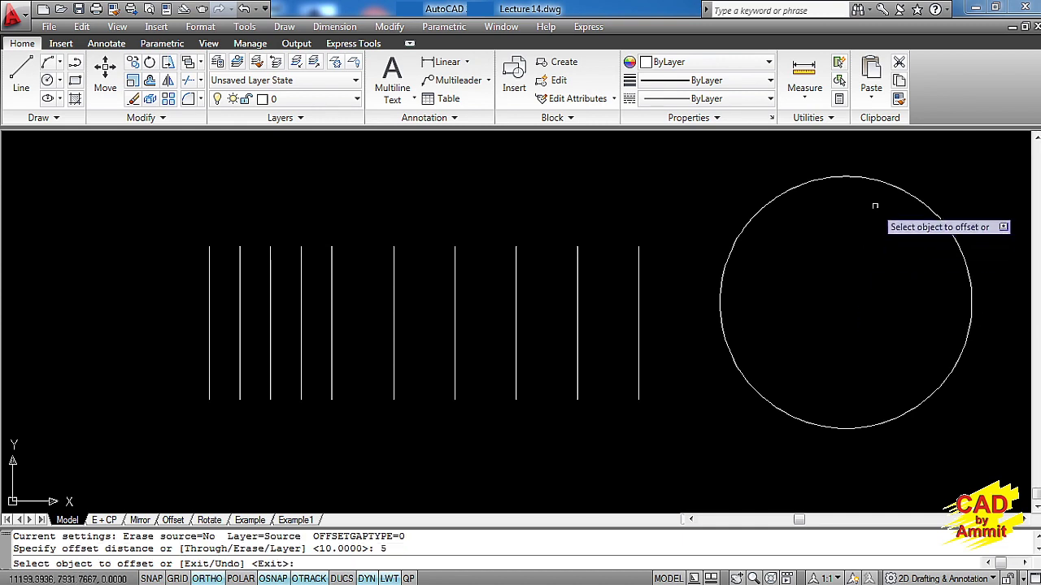
click(885, 183)
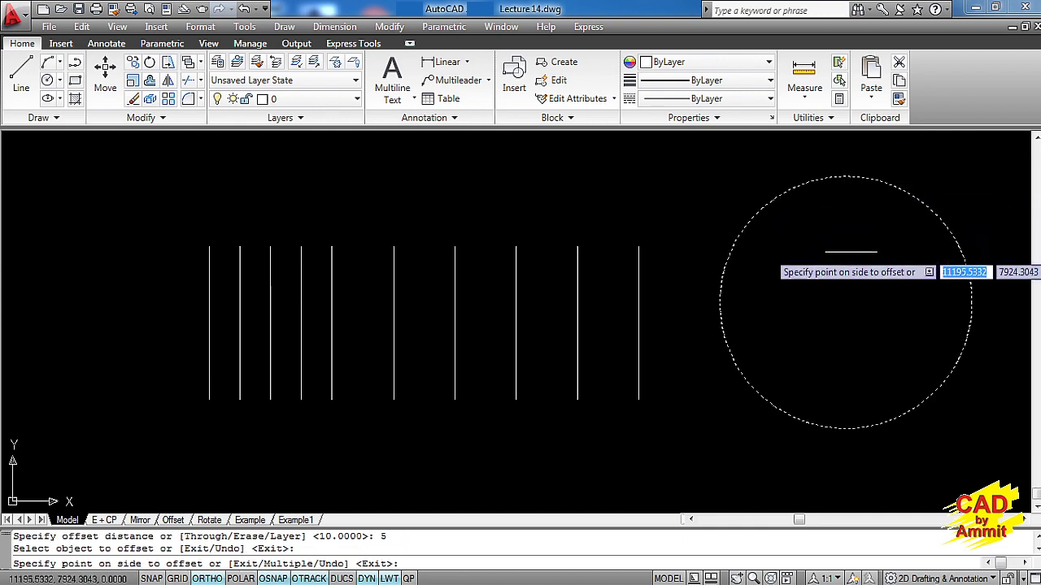
click(854, 244)
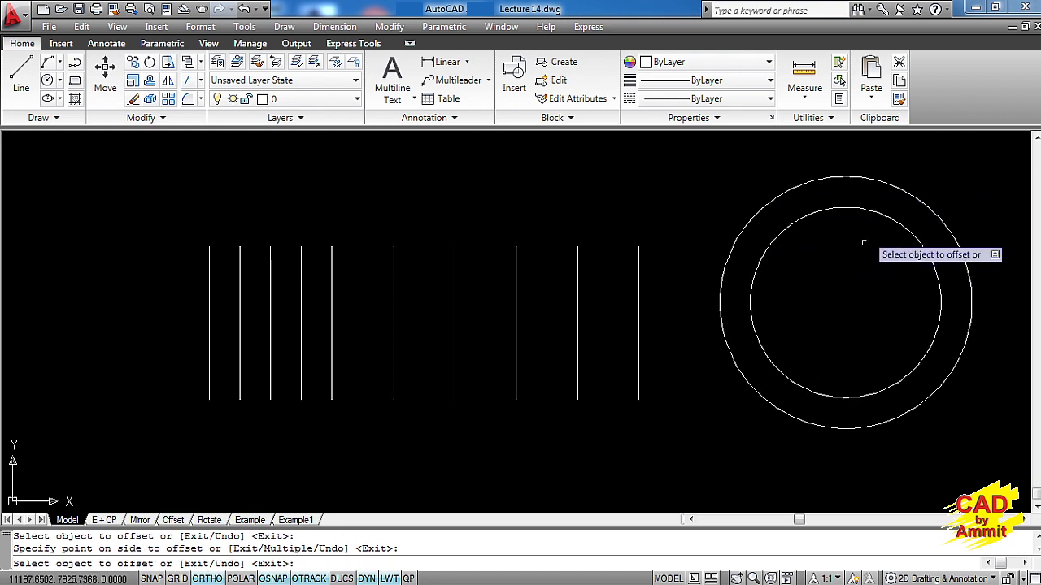
click(901, 191)
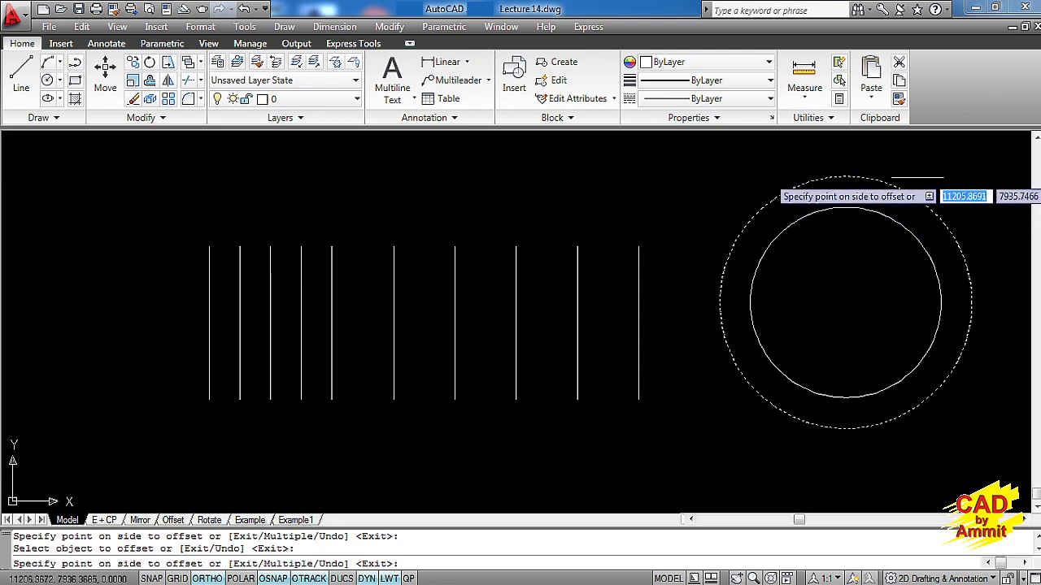
click(917, 177)
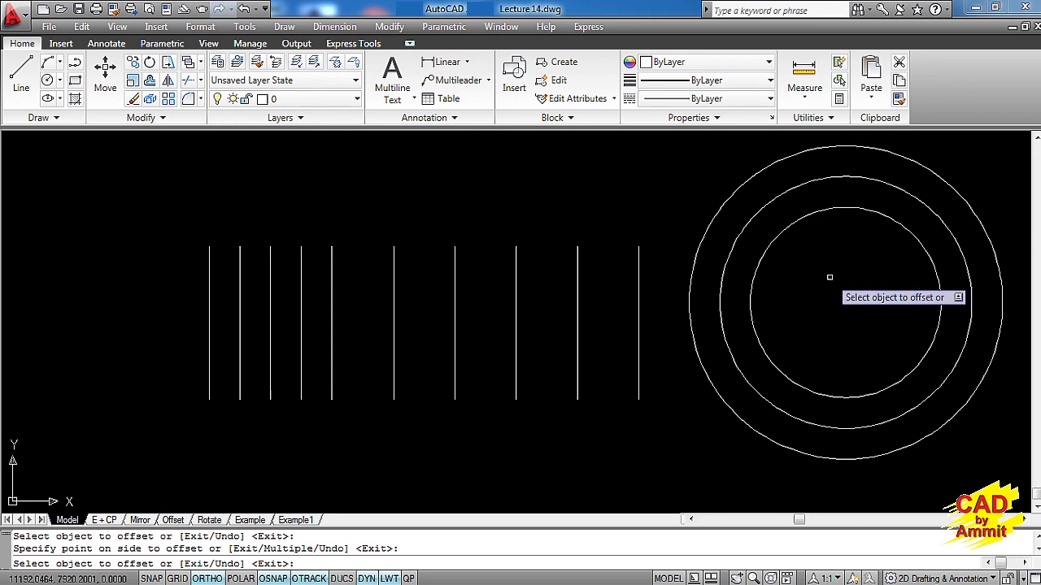
click(172, 520)
text(p)
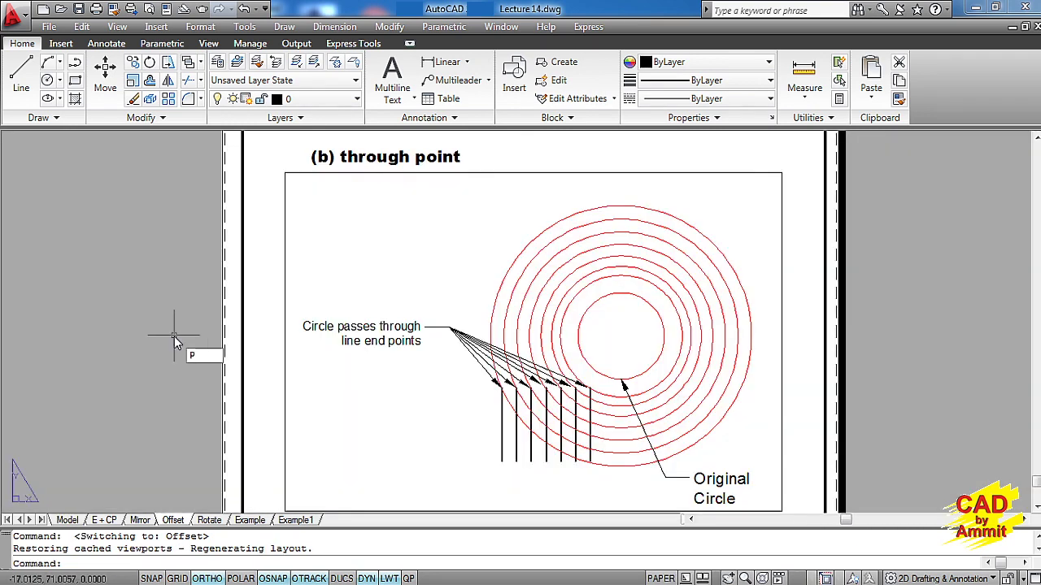
- Cancel the pending entry and close an empty selection window in model space
key(Escape)
key(Escape)
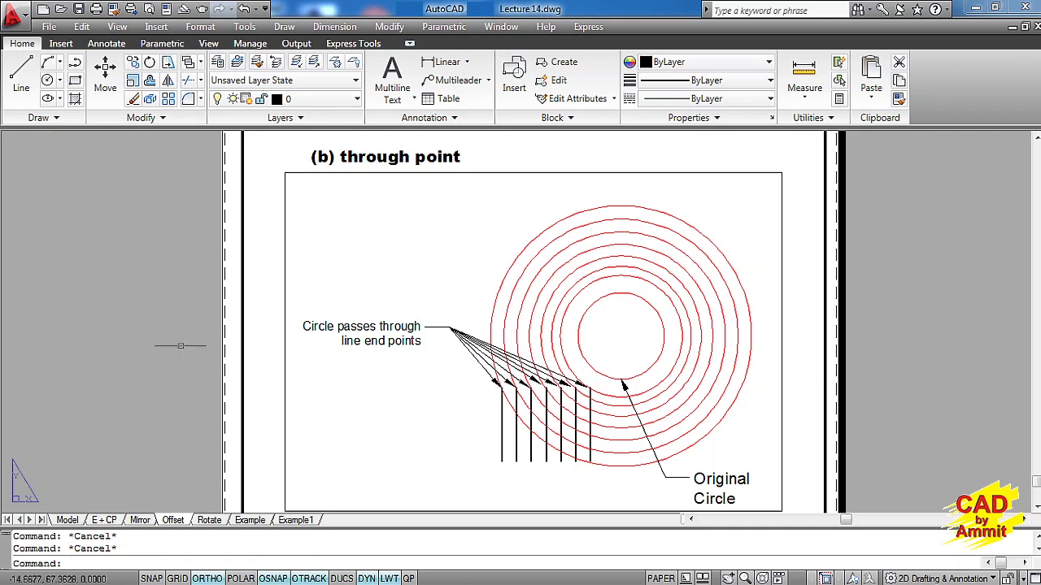
click(196, 347)
click(146, 353)
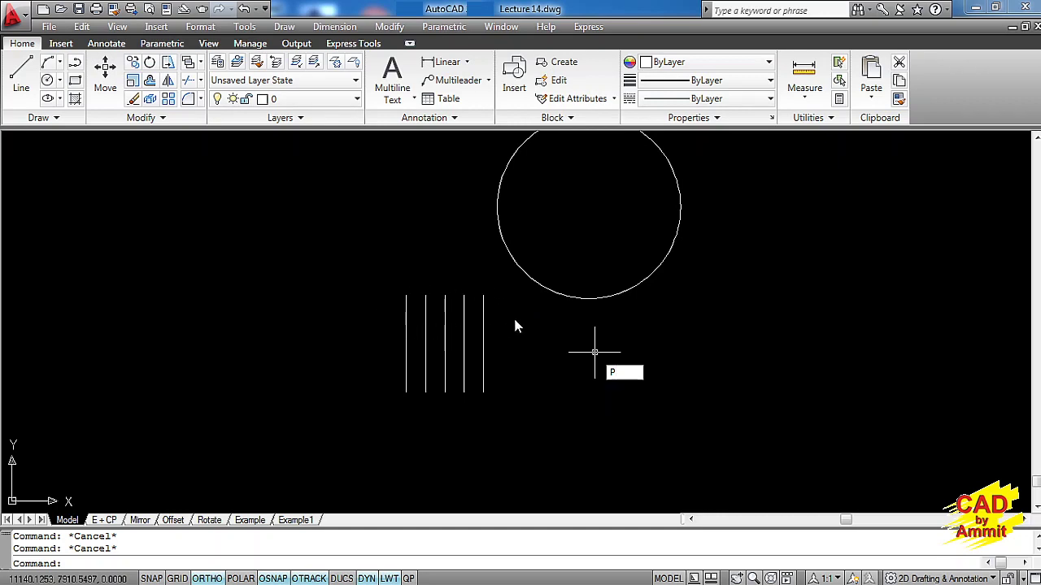
- Start Offset with the Through option
key(BackSpace)
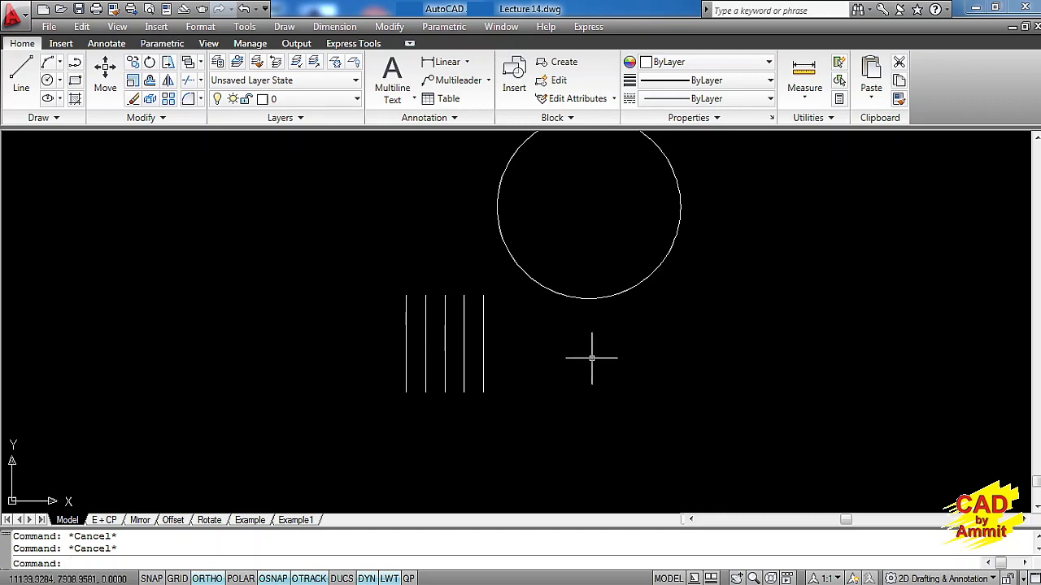
text(o)
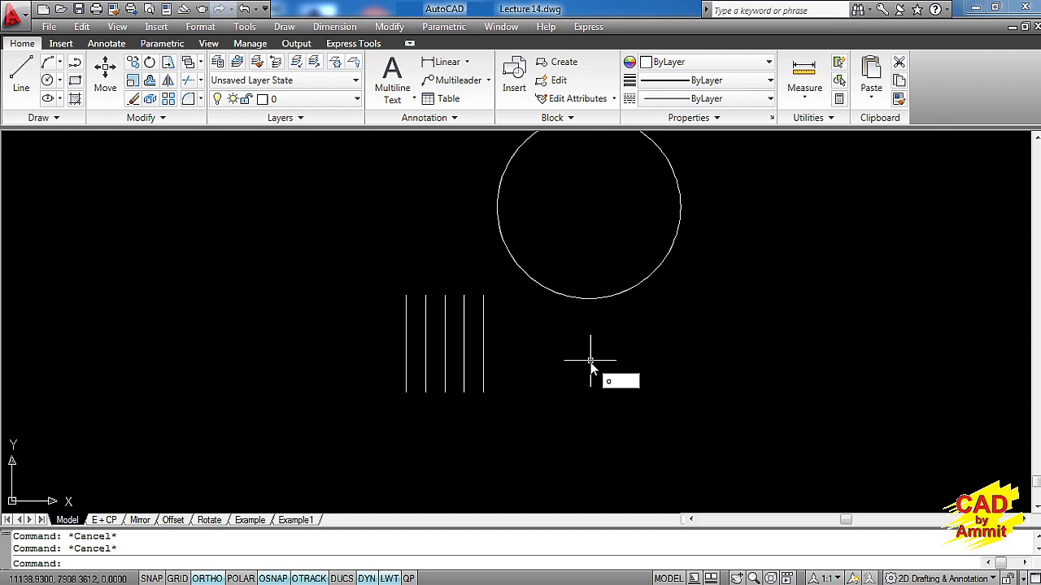
key(Return)
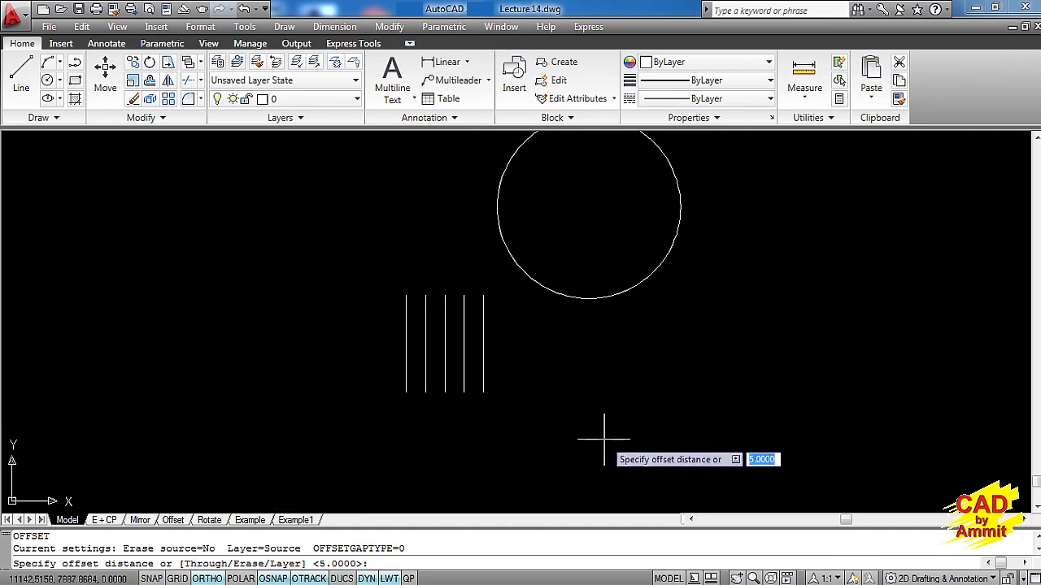
text(t)
key(Return)
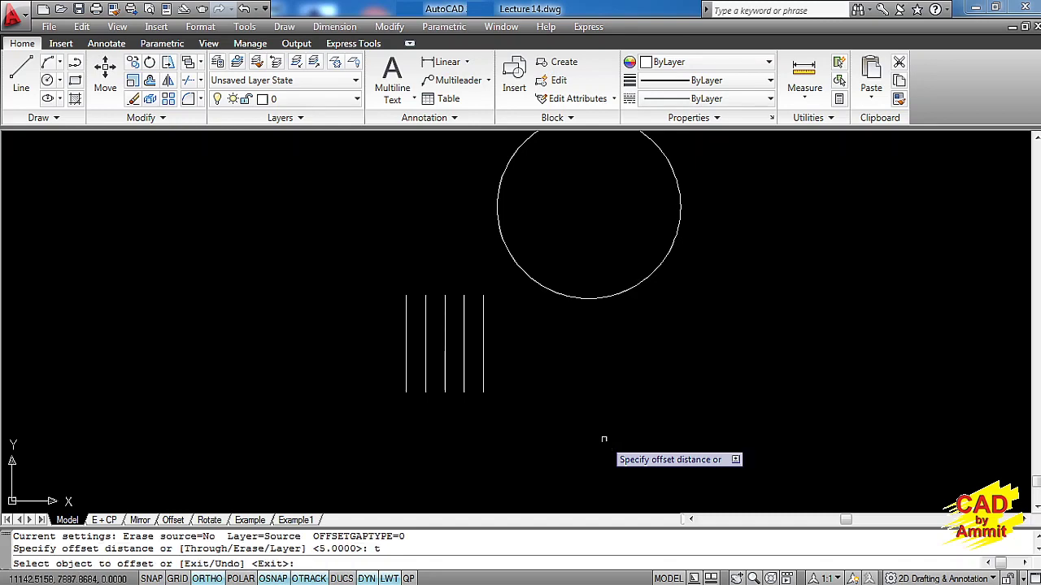
- Offset the circle repeatedly, each new circle passing through the next line's top end
click(584, 298)
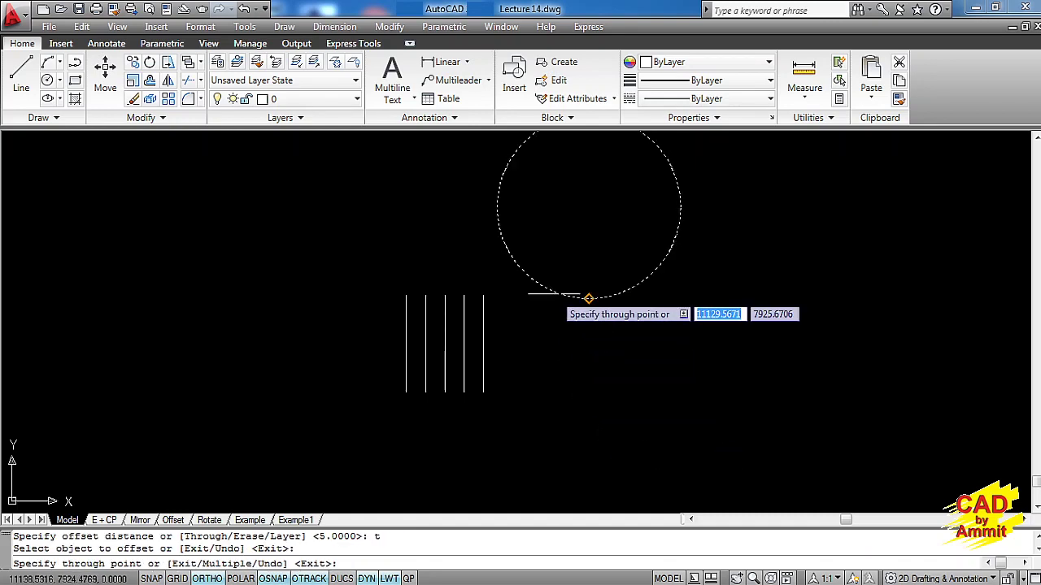
click(483, 295)
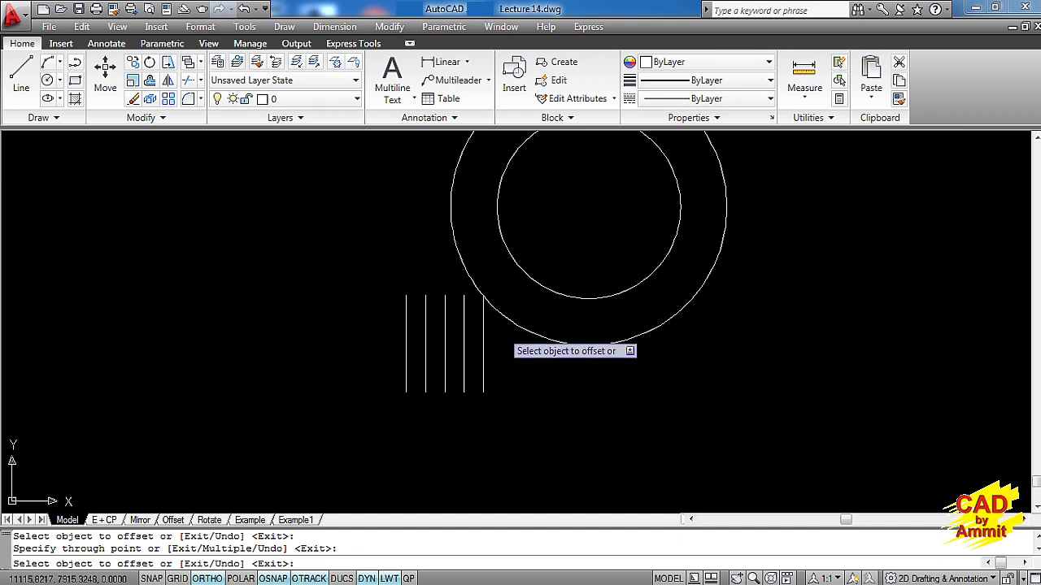
click(498, 314)
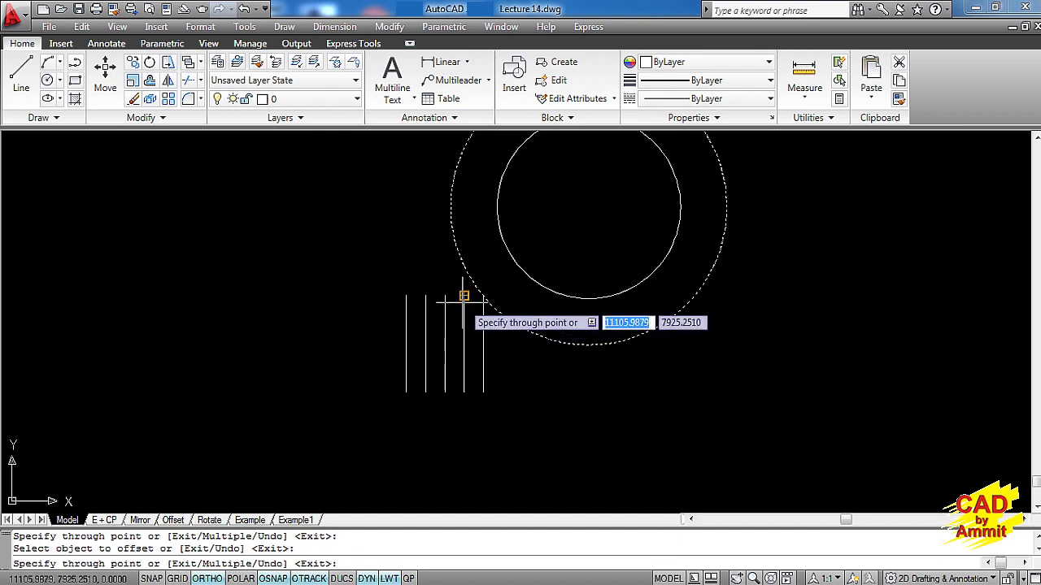
click(464, 293)
click(467, 299)
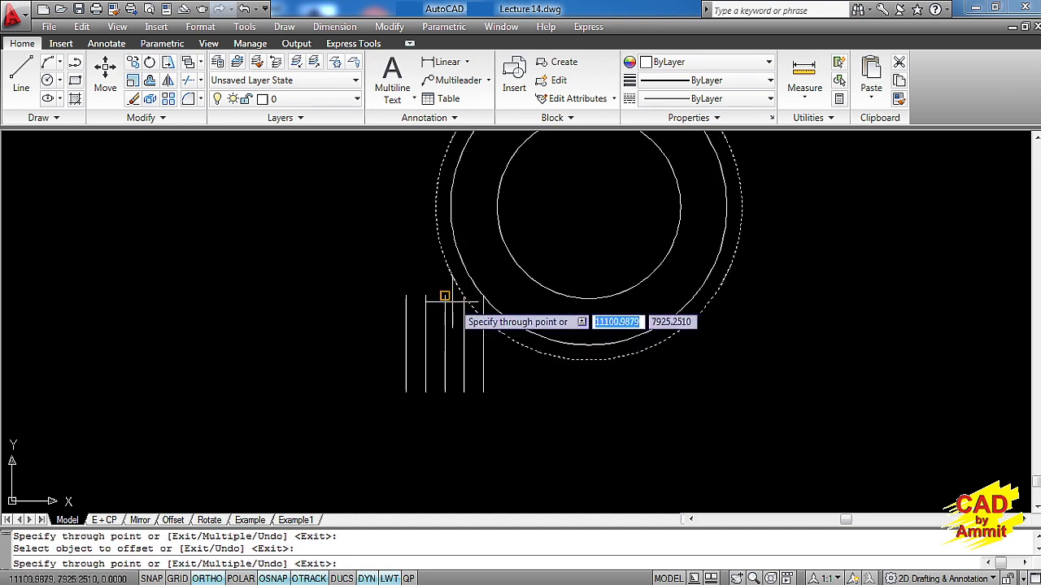
click(445, 298)
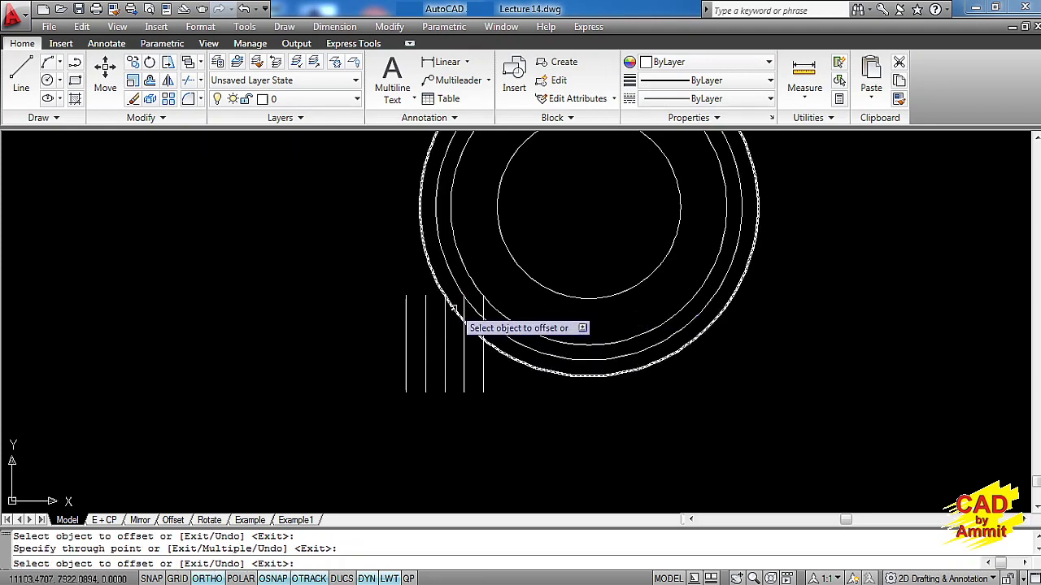
click(452, 308)
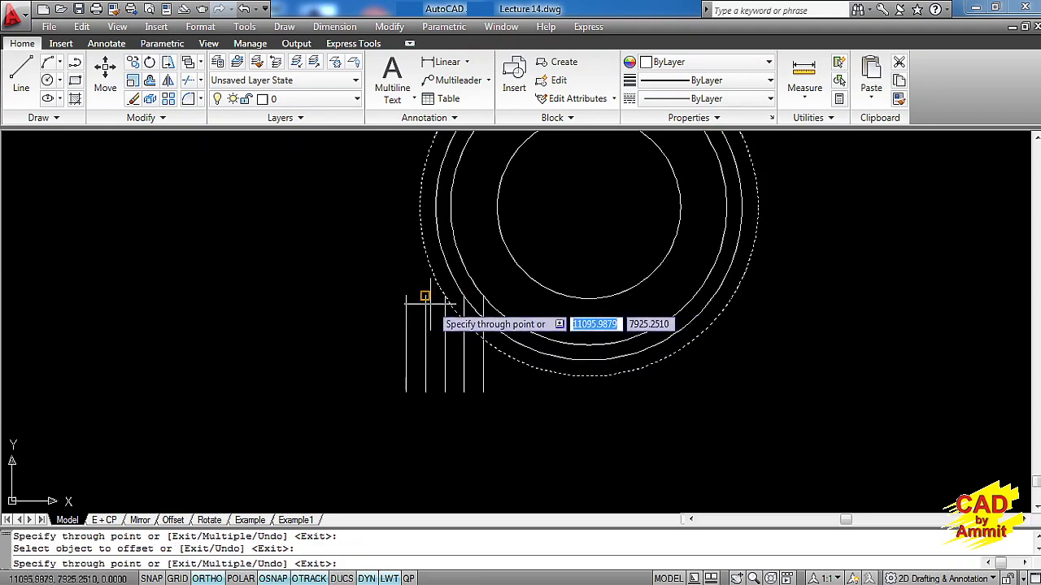
click(425, 290)
click(417, 281)
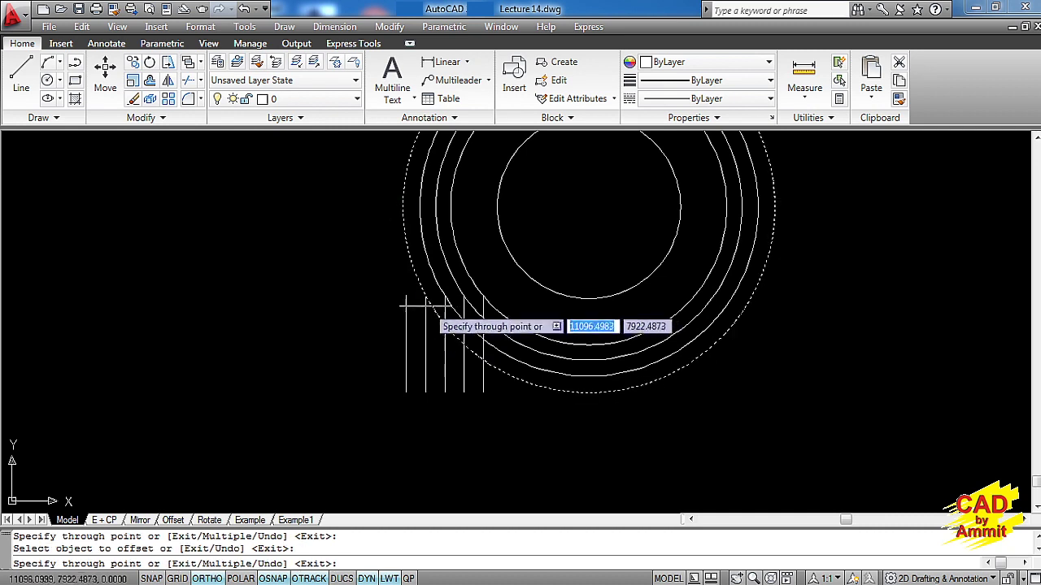
click(409, 302)
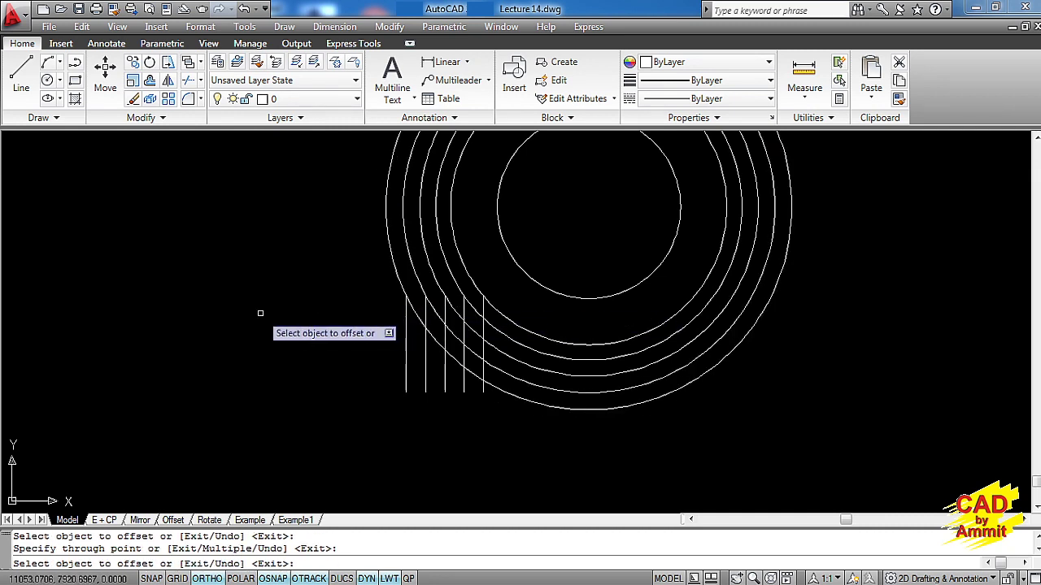
- End the offset command, leaving the plain rectangle example in model space
key(Escape)
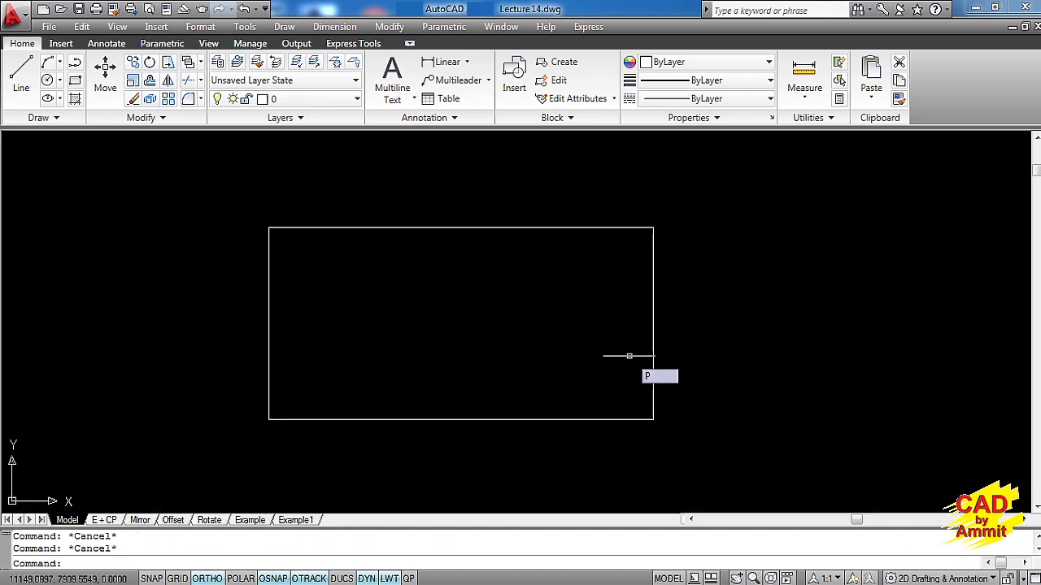
- Rotate the rectangle 30° anticlockwise about its lower-left corner with RO
key(BackSpace)
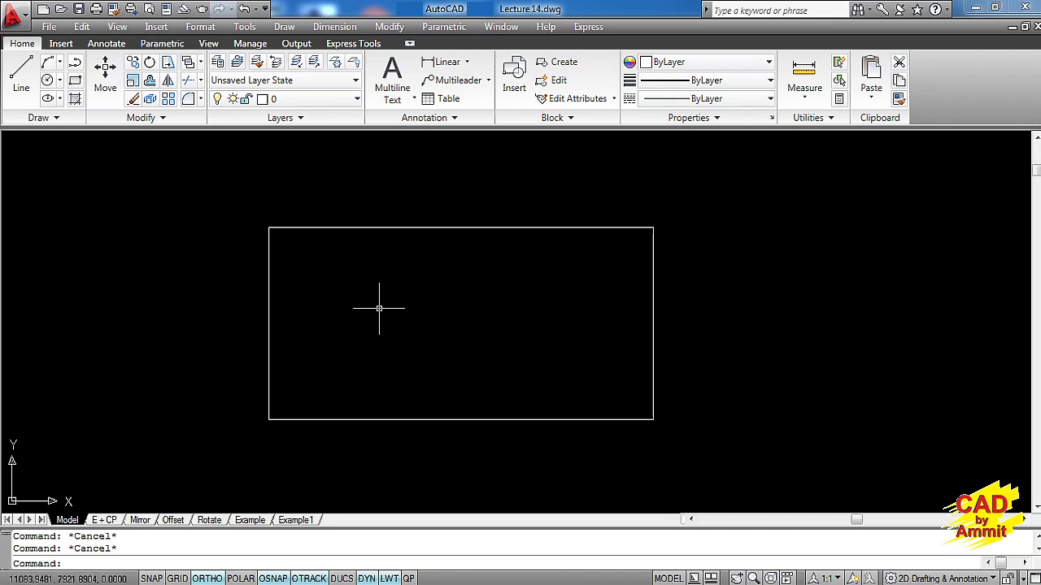
text(ro)
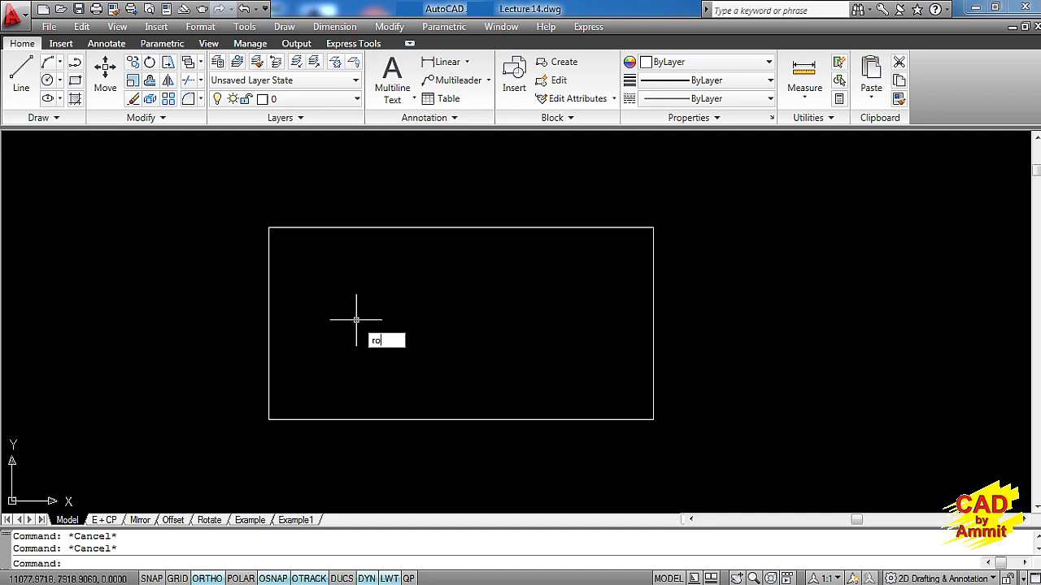
key(Return)
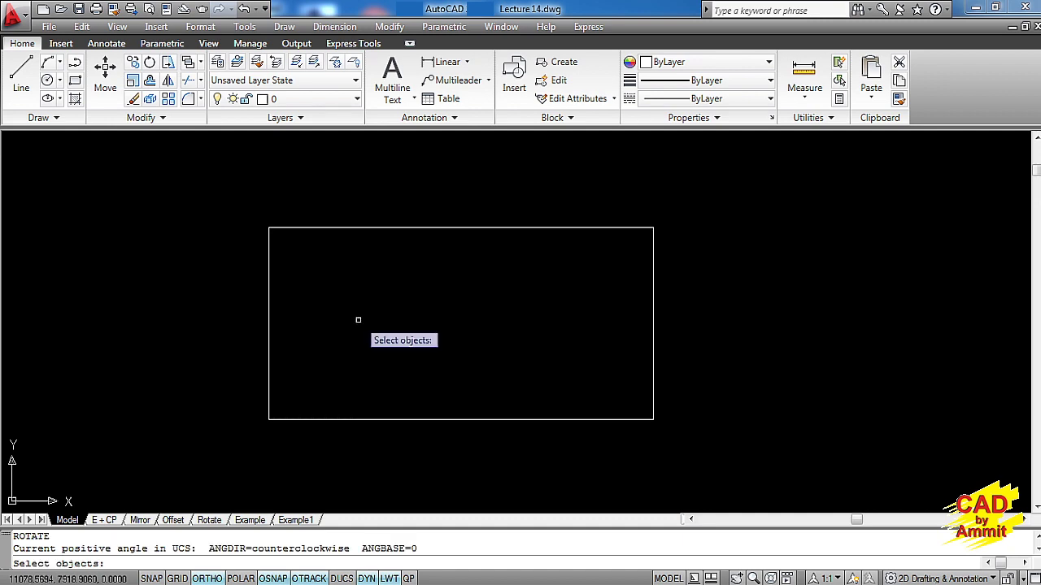
click(347, 443)
click(314, 389)
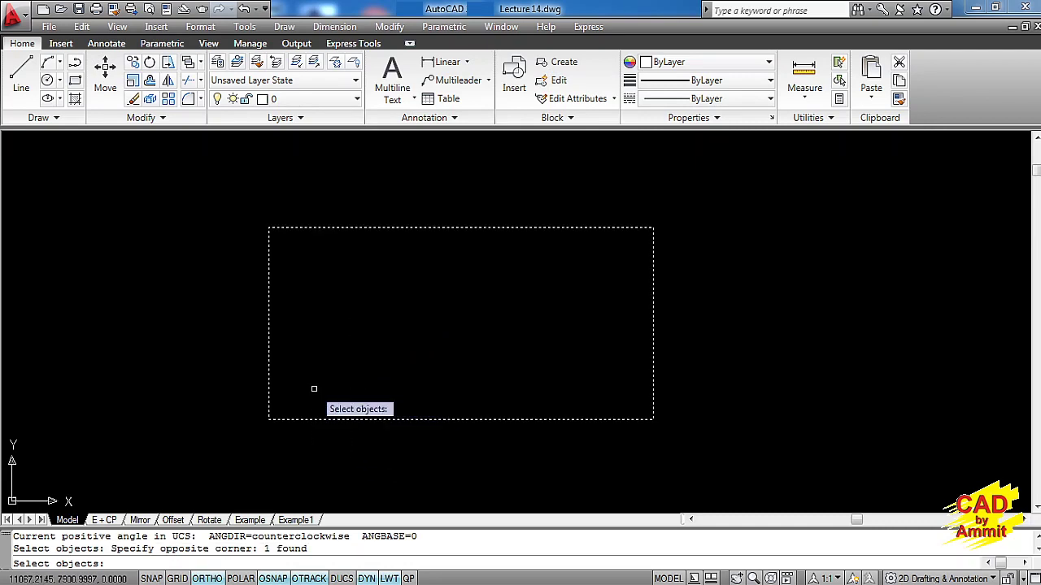
key(Return)
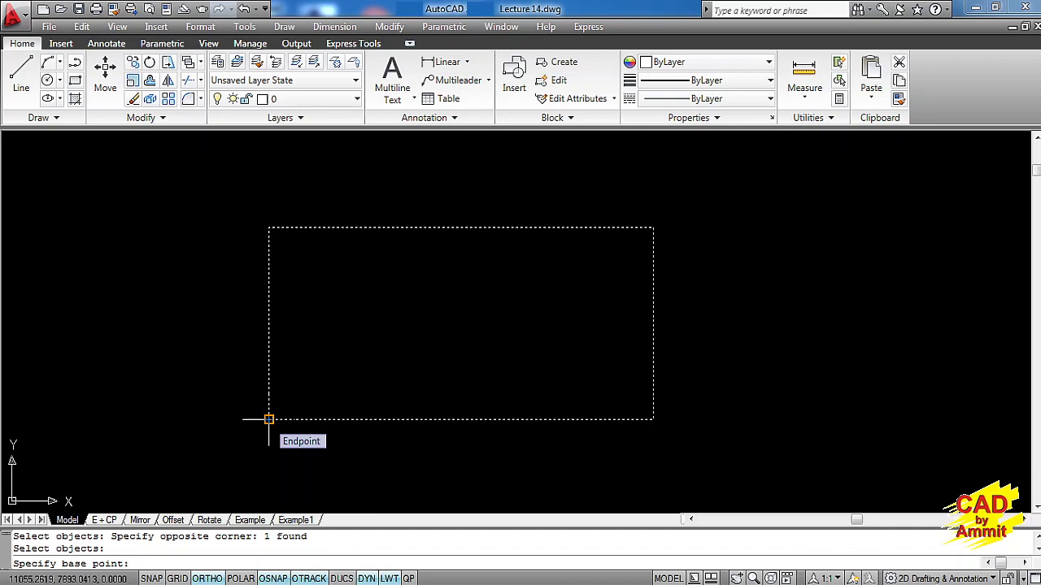
click(268, 420)
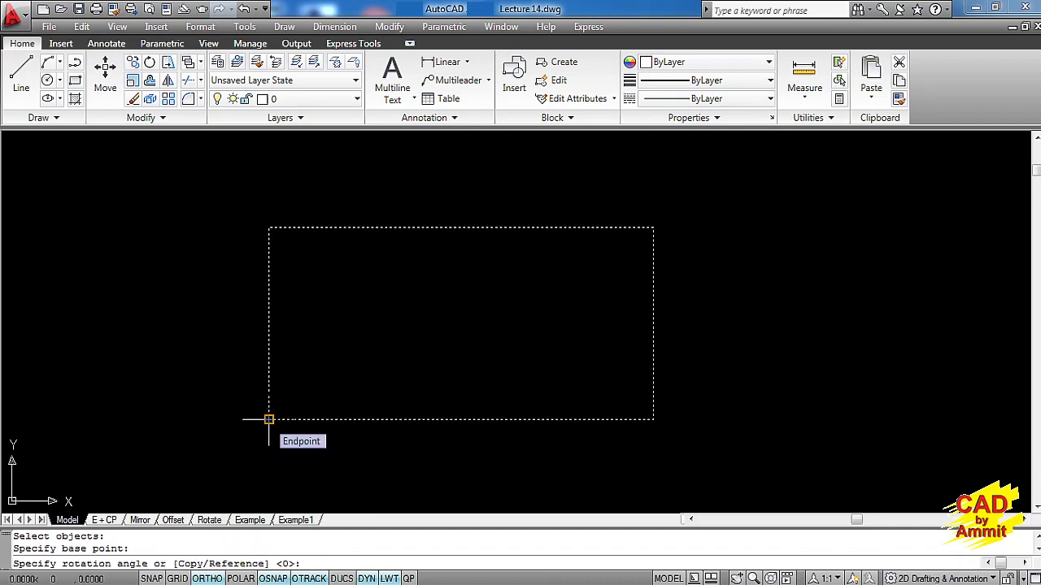
text(30)
key(Return)
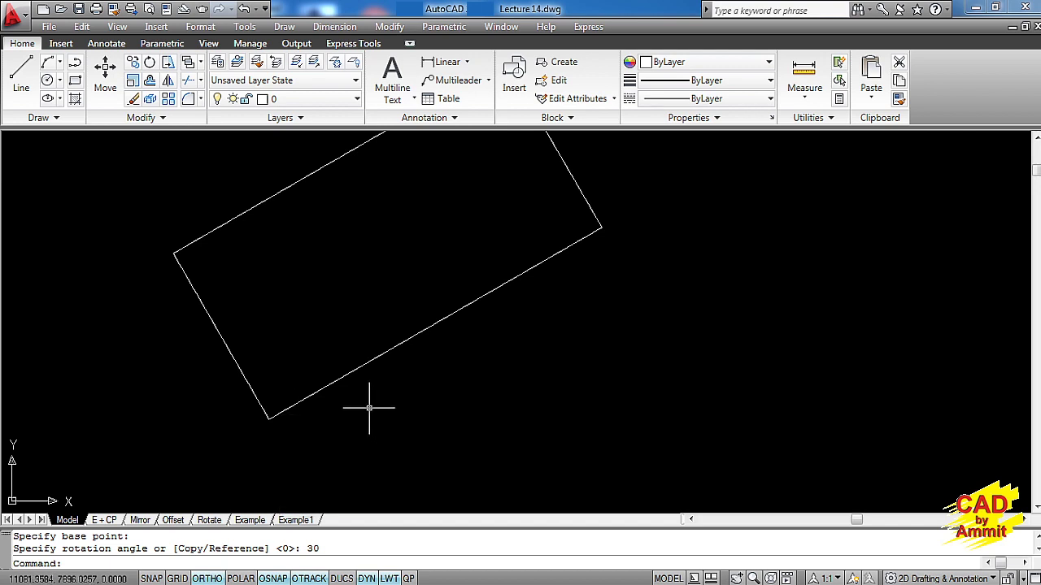
text(ro)
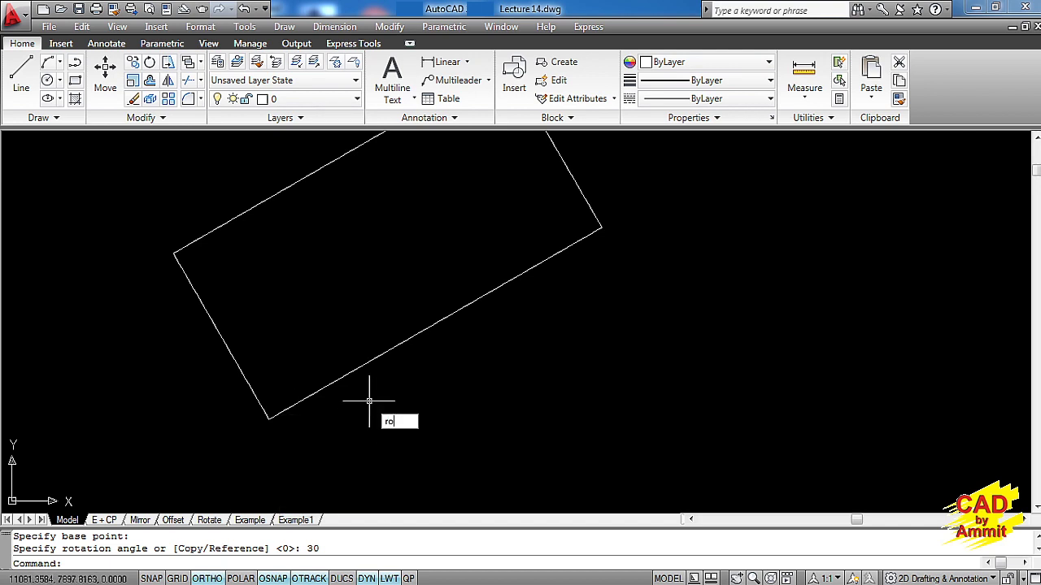
key(Return)
- Rotate a copy of the tilted rectangle by -30° about its lower corner, keeping the original
click(368, 401)
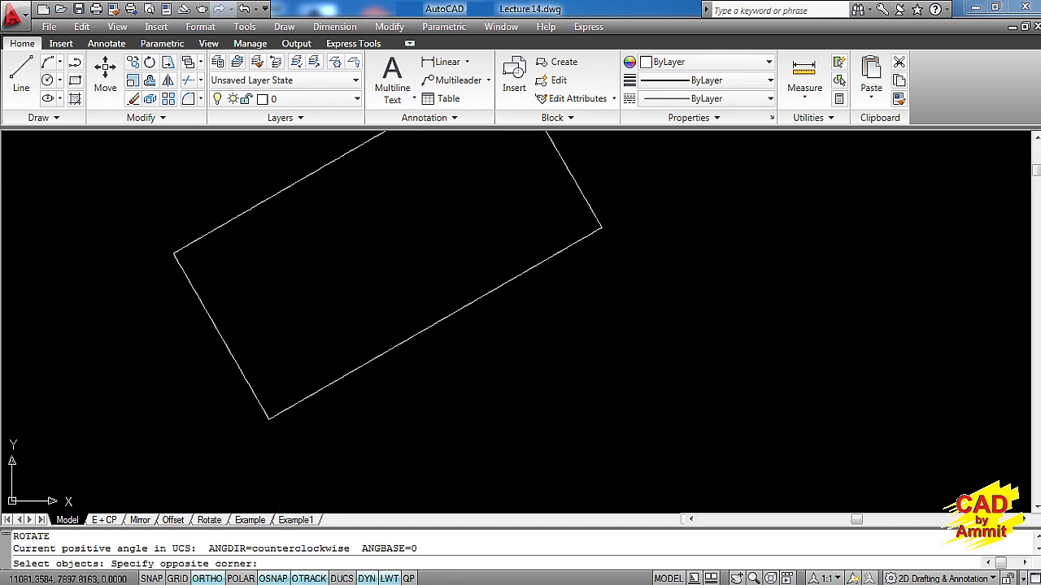
click(307, 349)
key(Return)
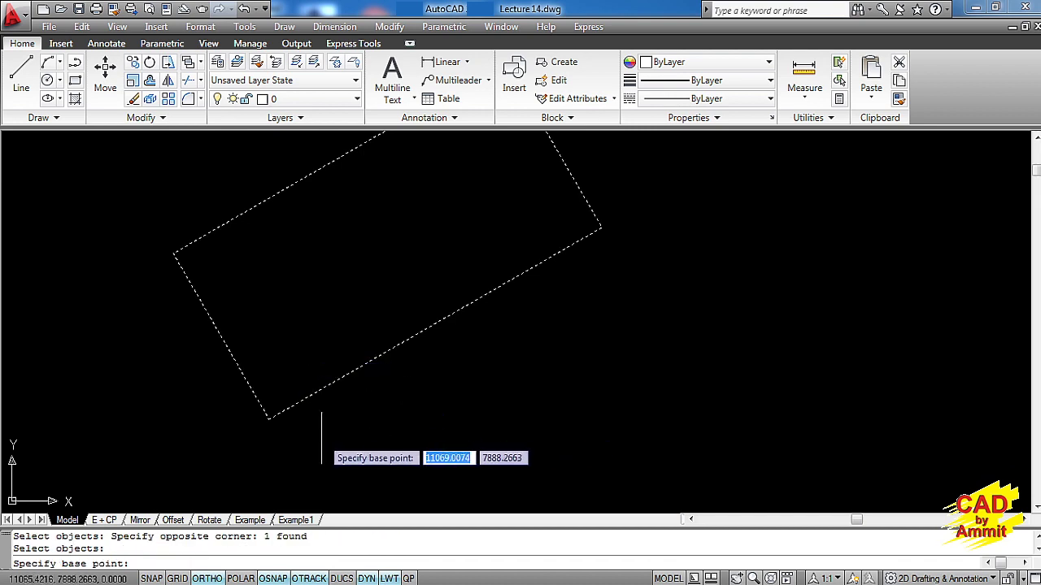
click(268, 418)
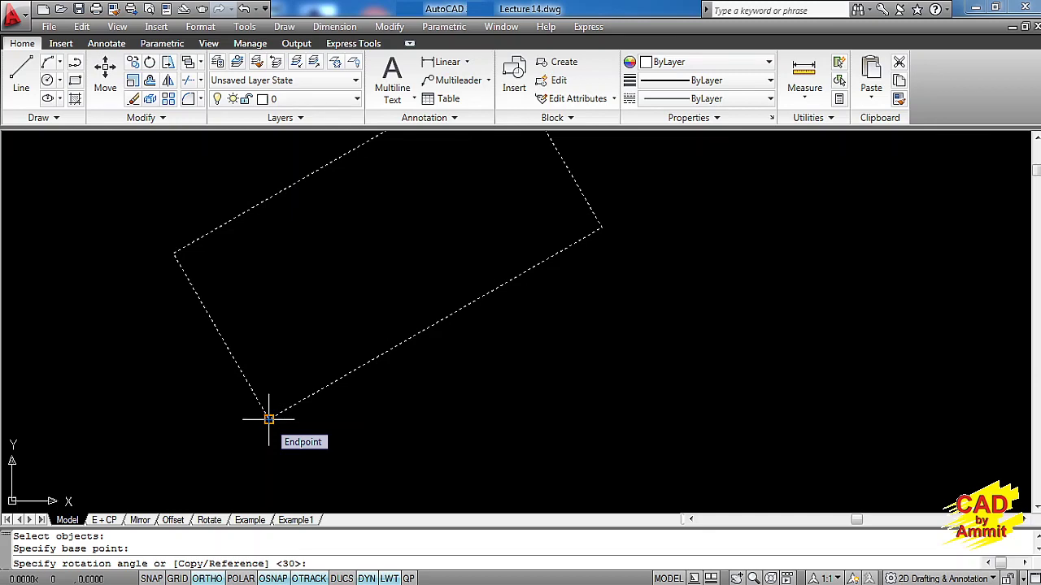
text(c)
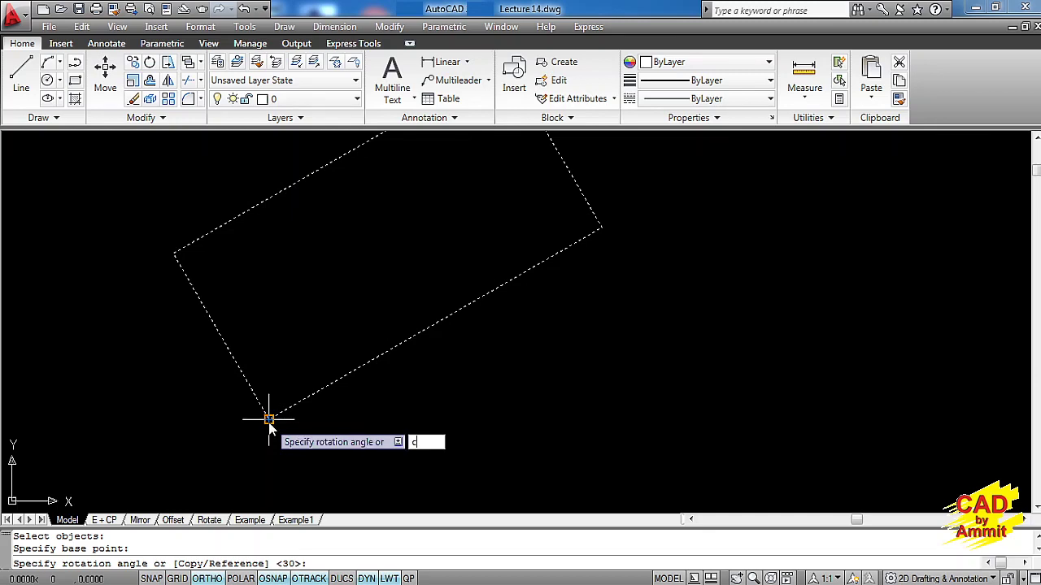
key(Return)
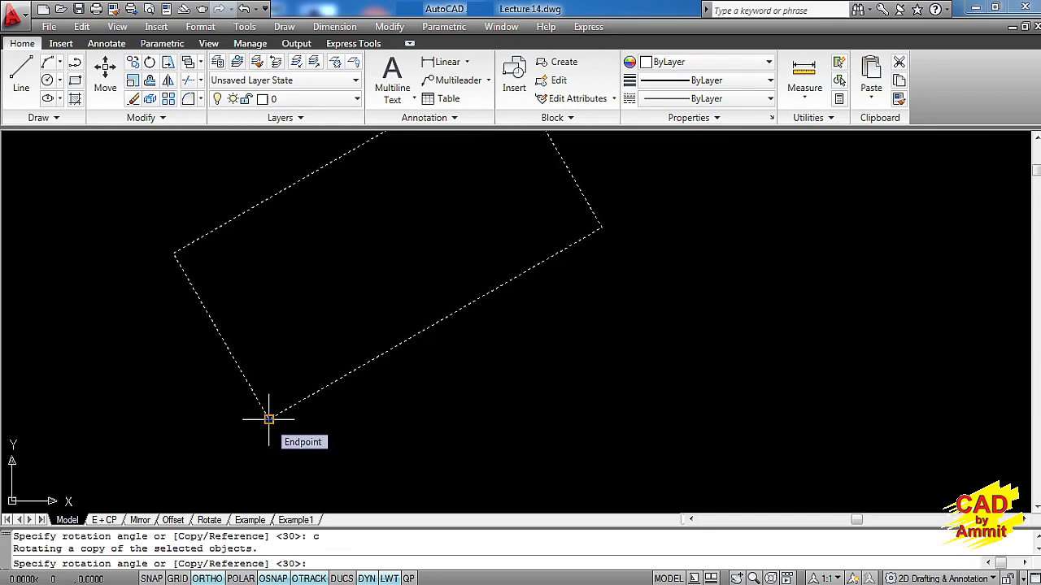
text(-30)
key(Return)
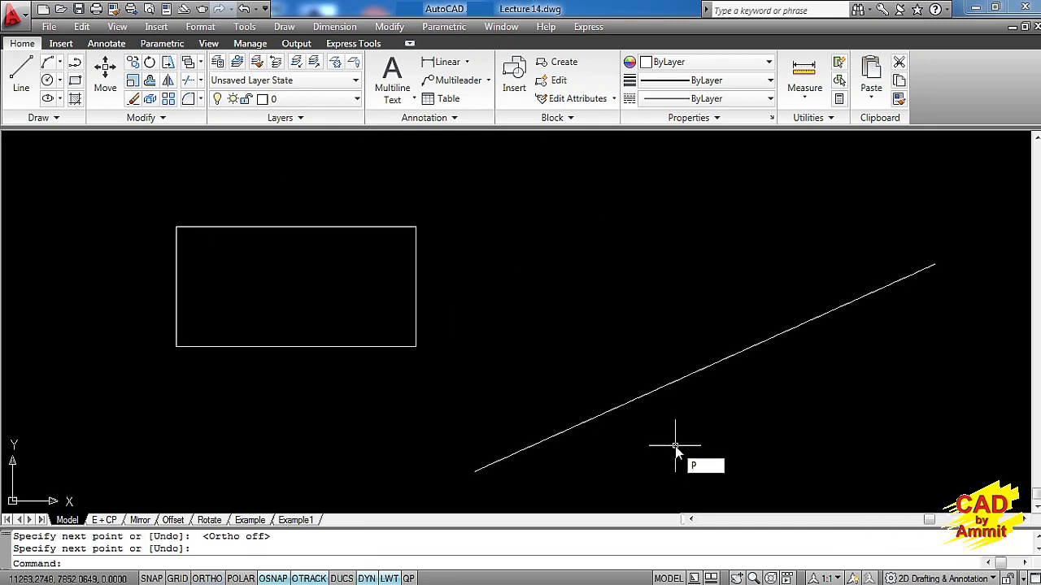
key(Escape)
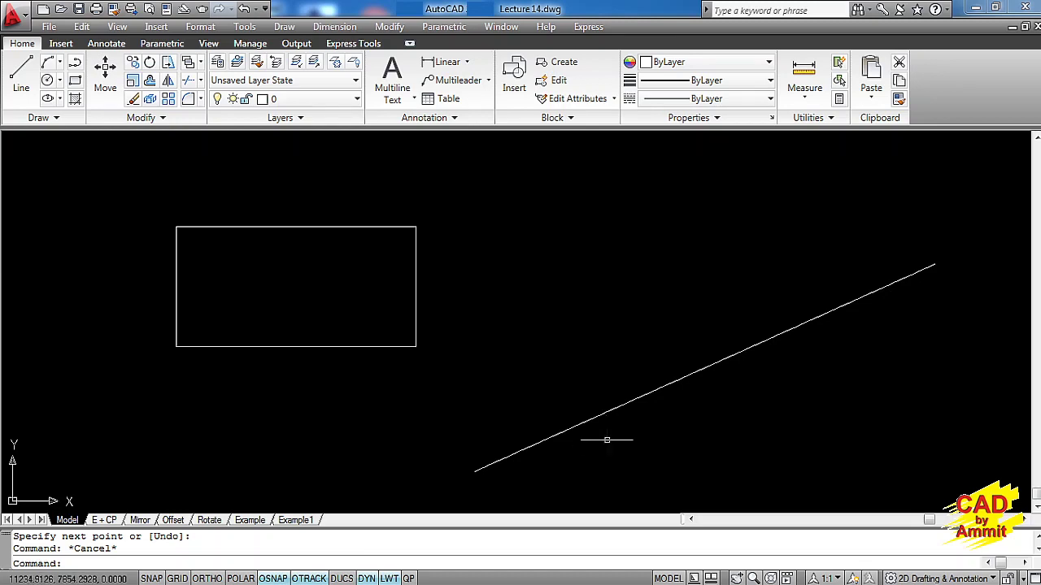
- Copy the slanted line so it starts at the rectangle's lower-left corner
text(c)
text(p)
key(Return)
click(607, 435)
click(544, 395)
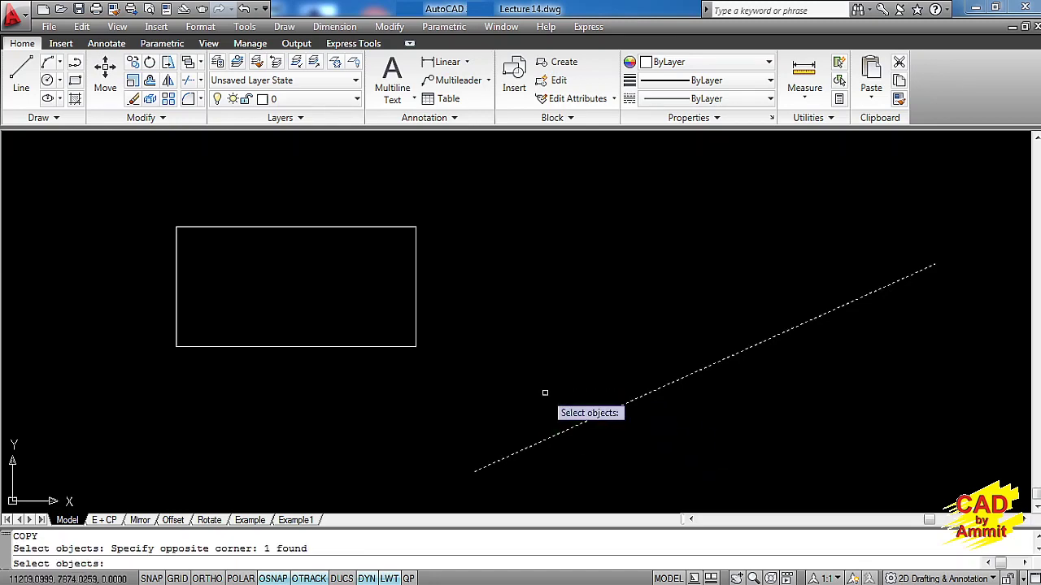
key(Return)
click(475, 470)
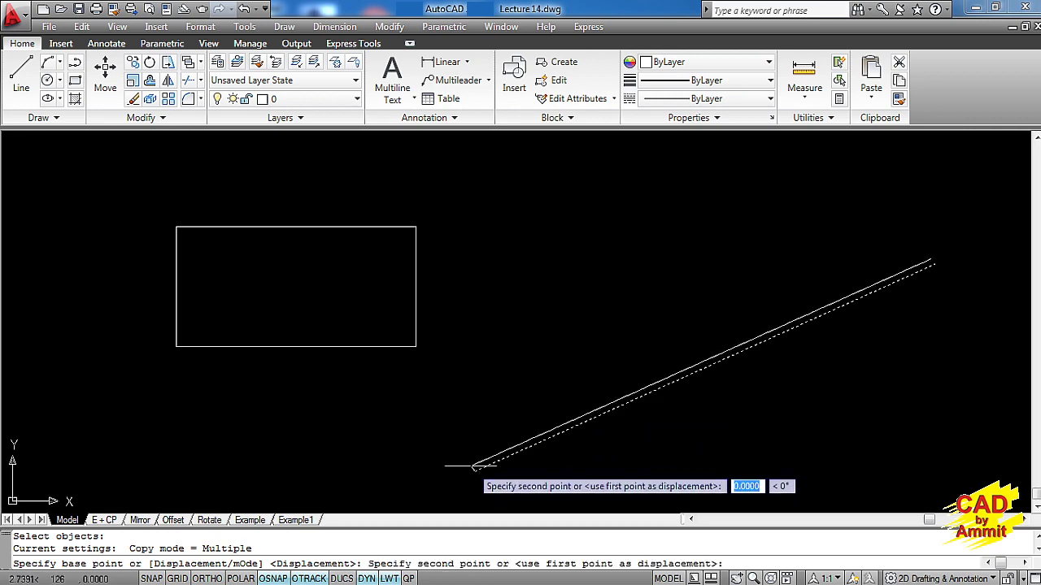
click(176, 347)
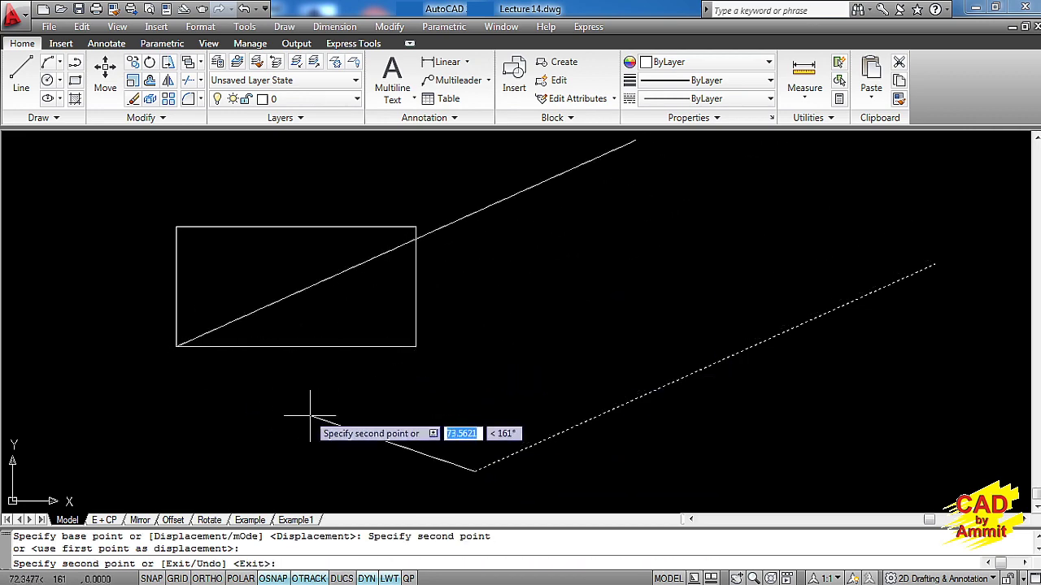
key(Escape)
middle_drag(318, 404, 420, 465)
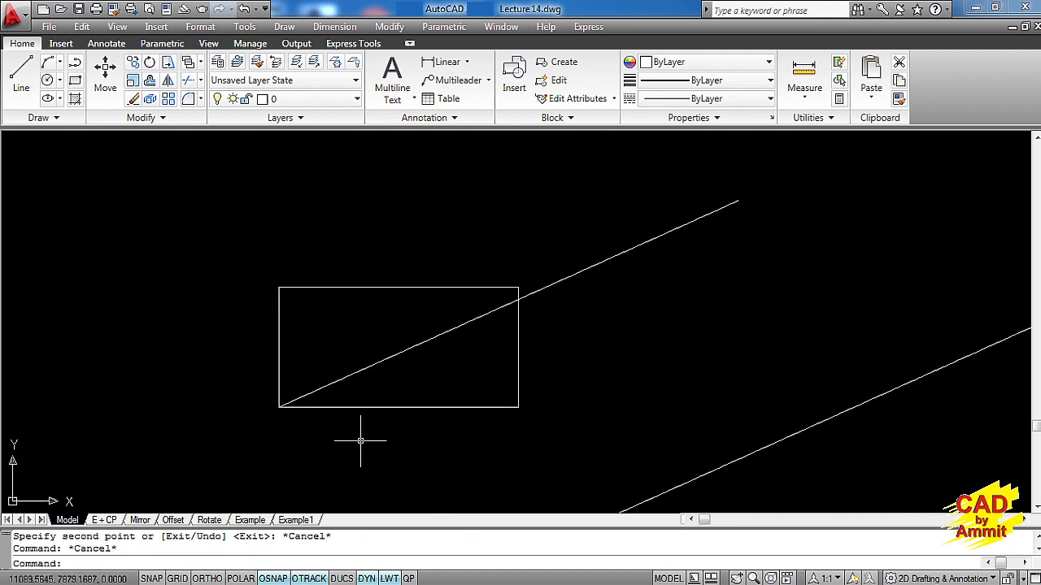
- Rotate the rectangle by reference about its lower-left corner so its bottom edge follows the slanted line
text(ro)
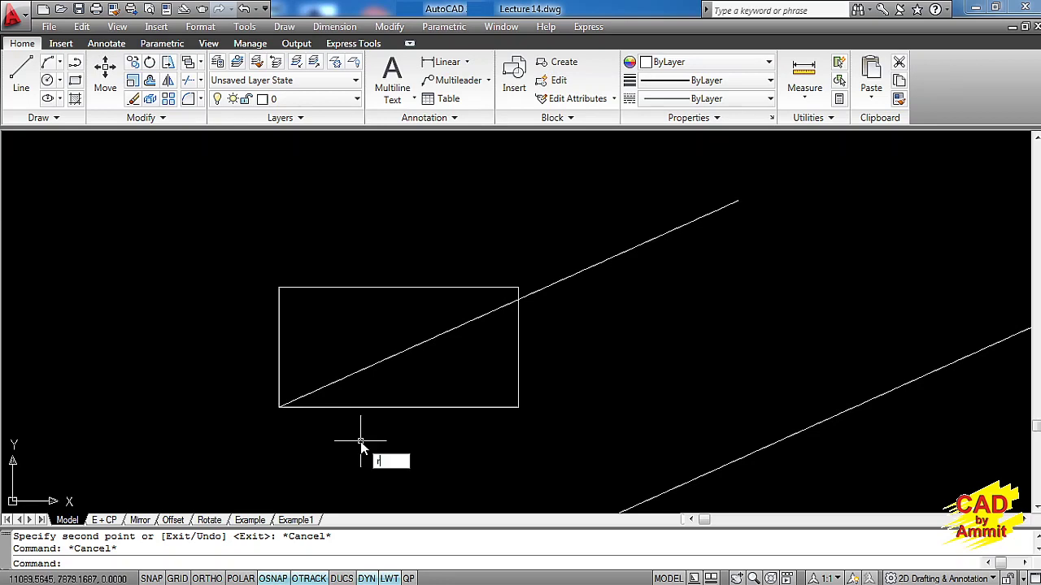
key(Return)
click(447, 429)
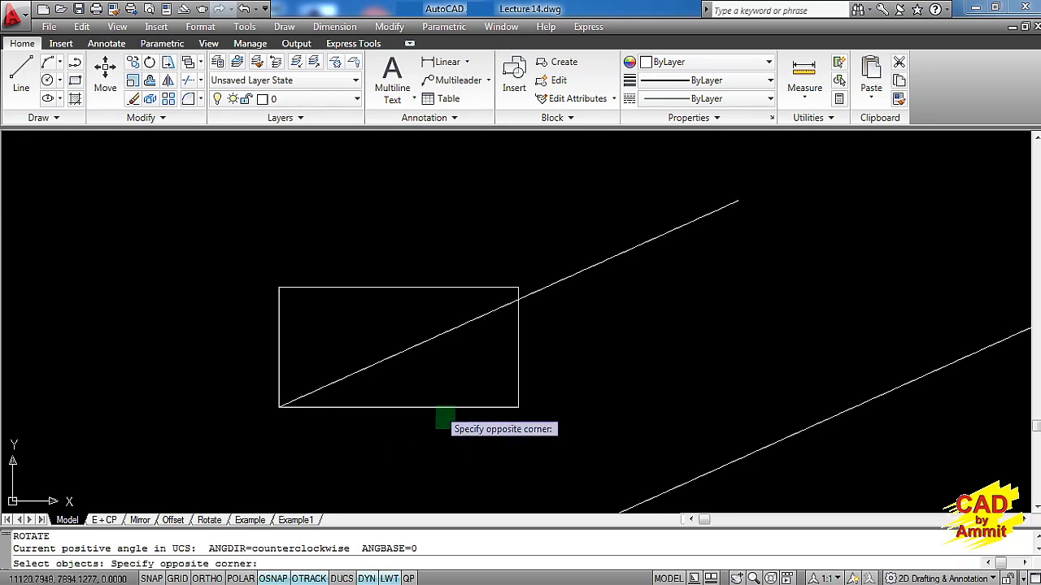
click(418, 387)
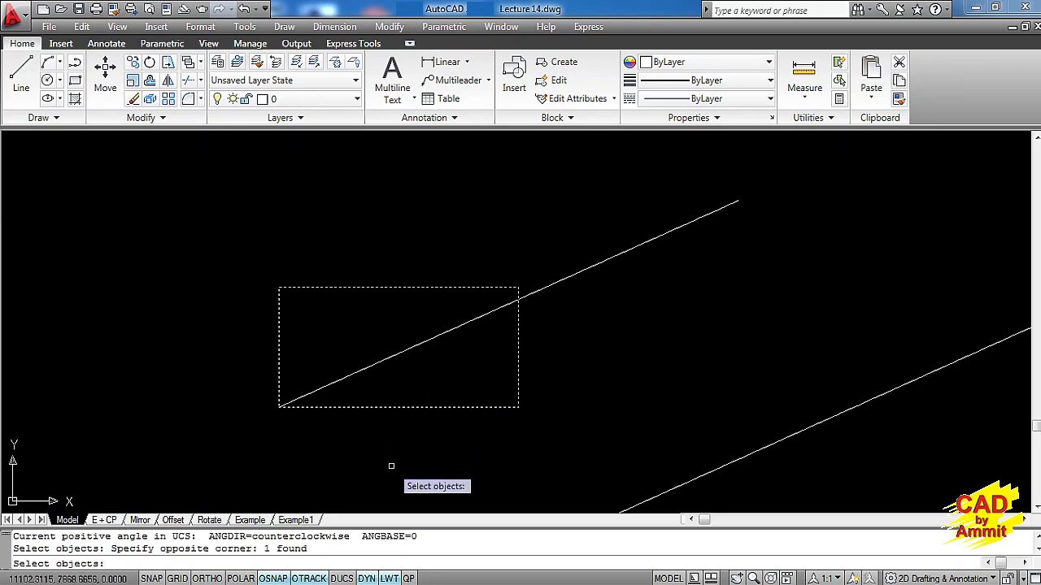
key(Return)
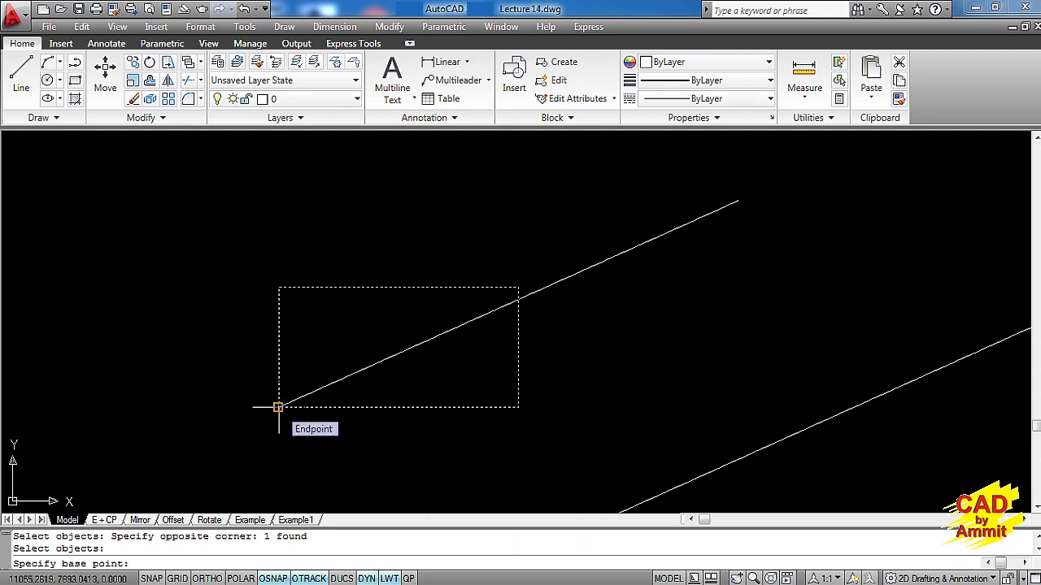
click(278, 408)
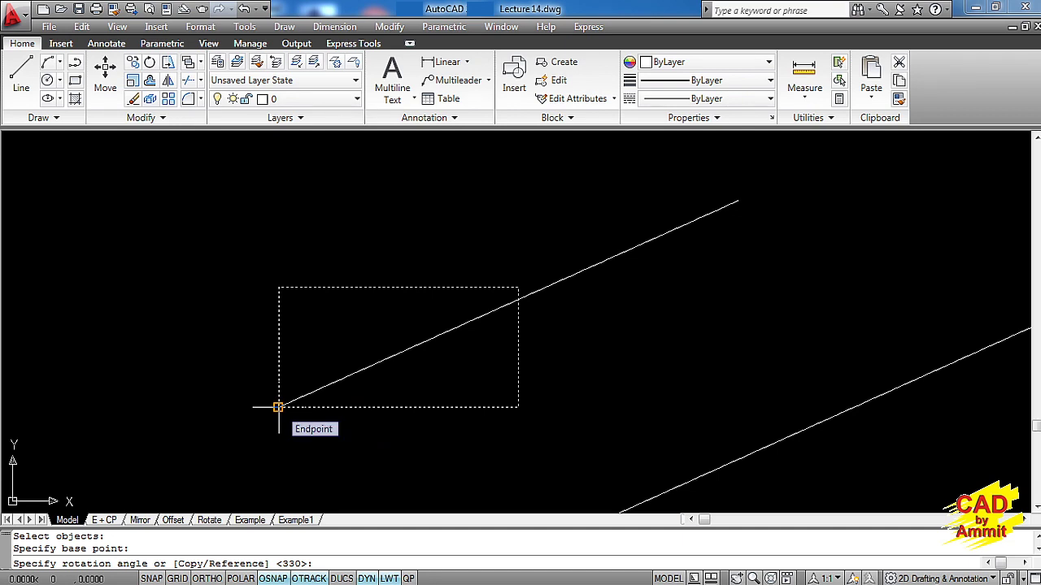
text(r)
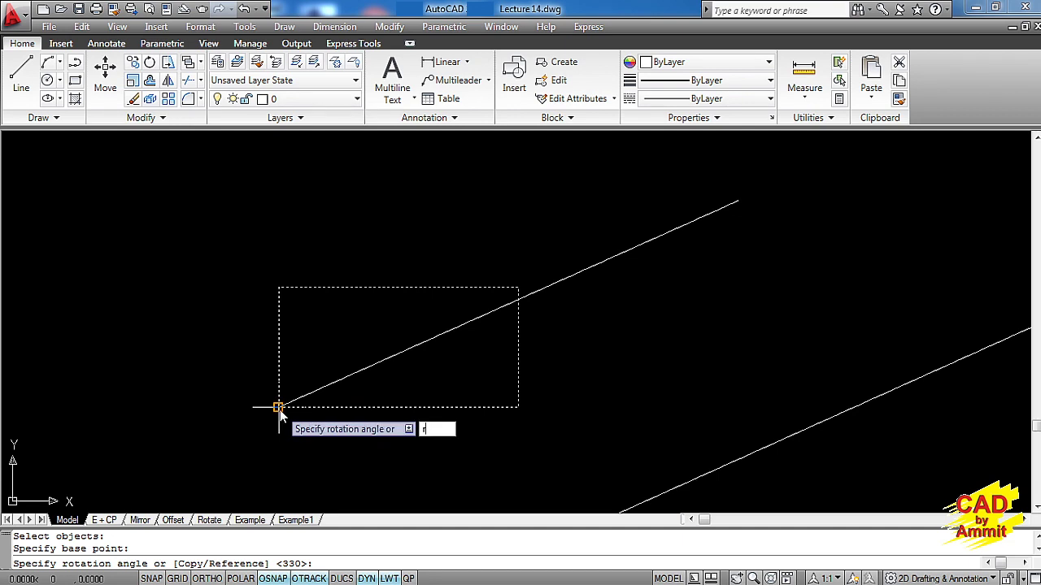
key(Return)
click(278, 406)
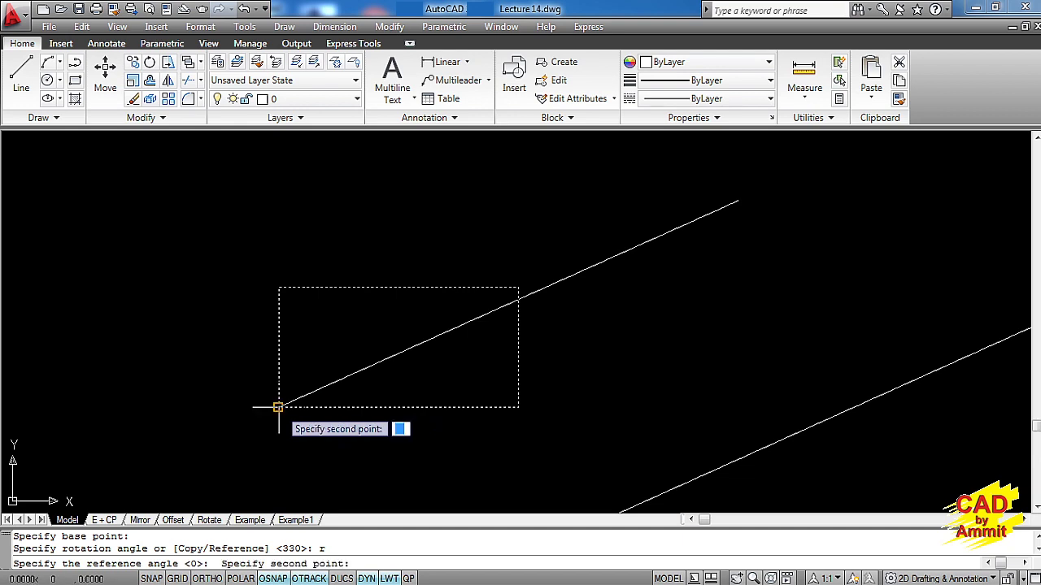
click(518, 406)
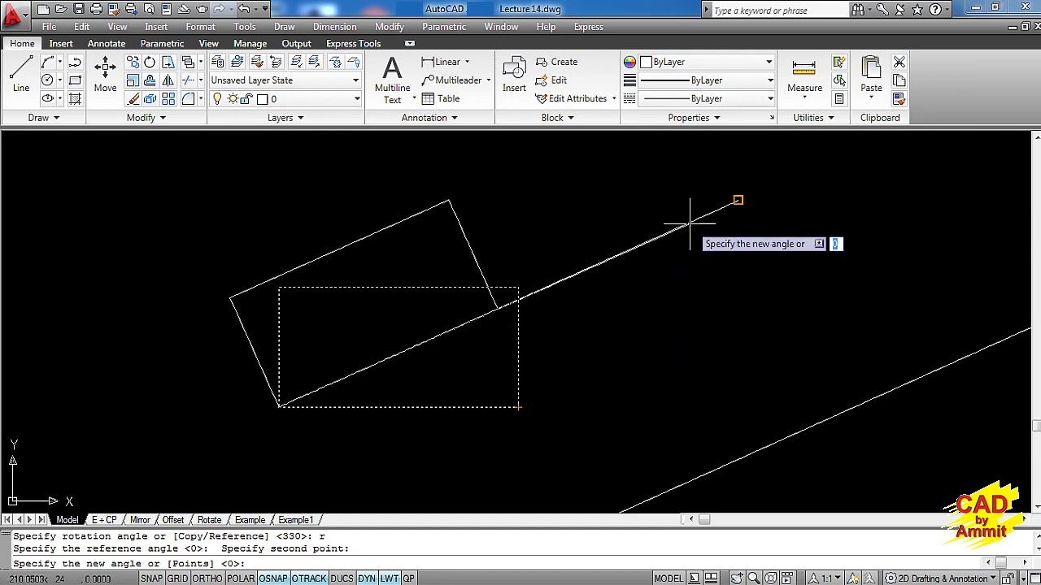
click(727, 208)
text(P)
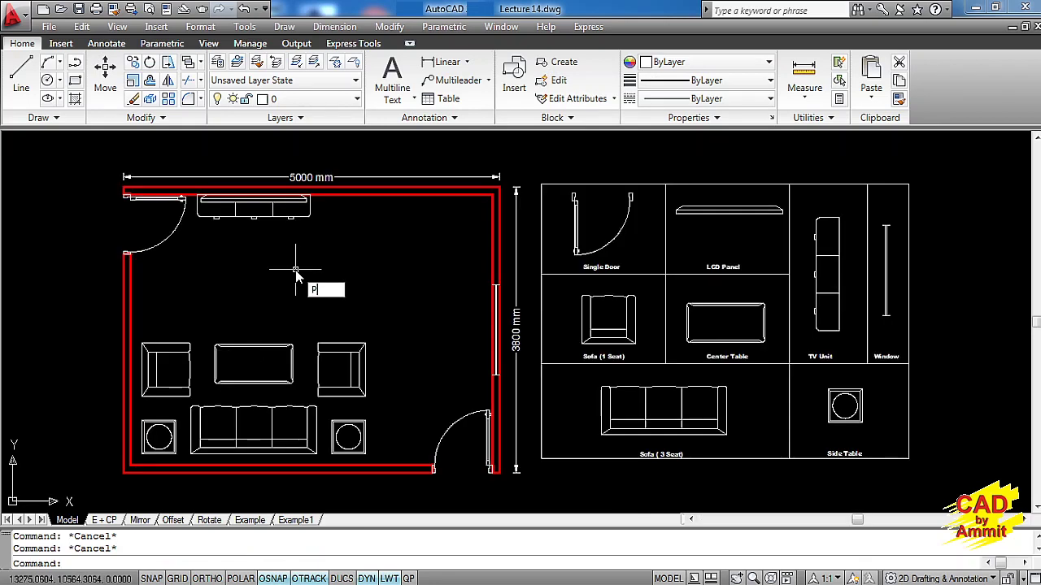
- Pan and zoom around the legend to inspect the Sofa (3 Seat) symbol
key(BackSpace)
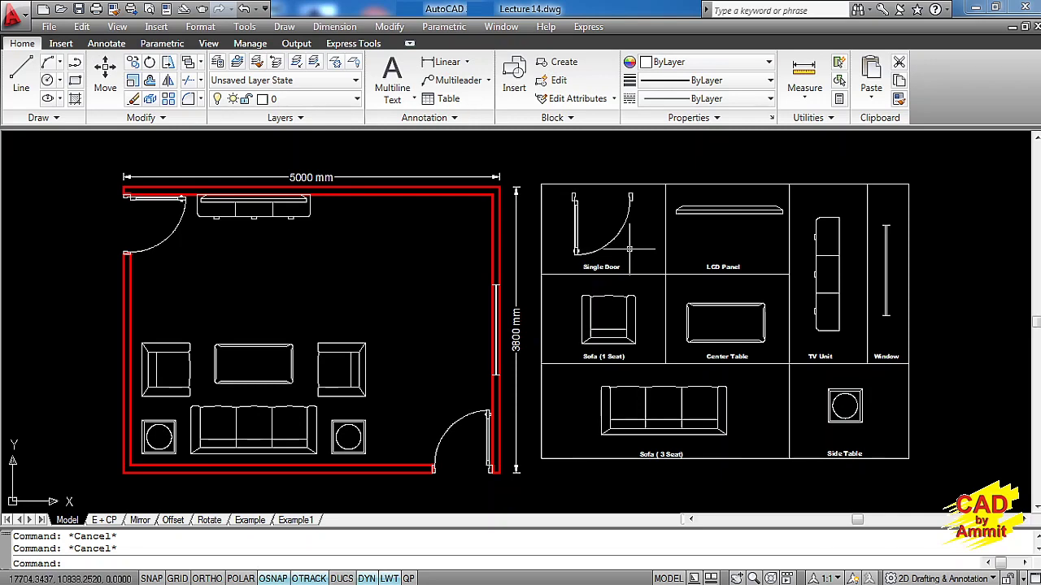
scroll(629, 250, up, 3)
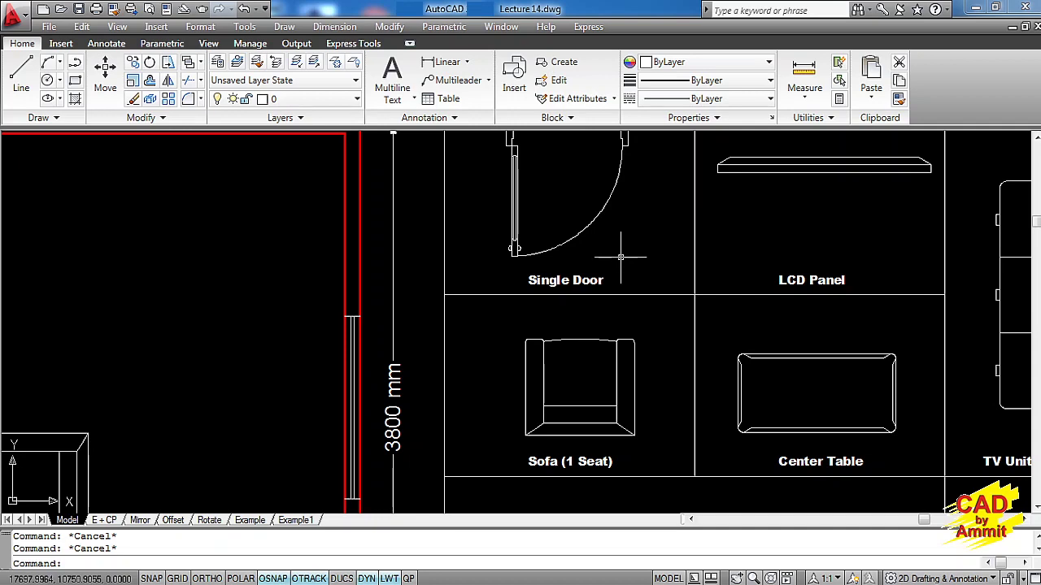
middle_drag(624, 255, 587, 306)
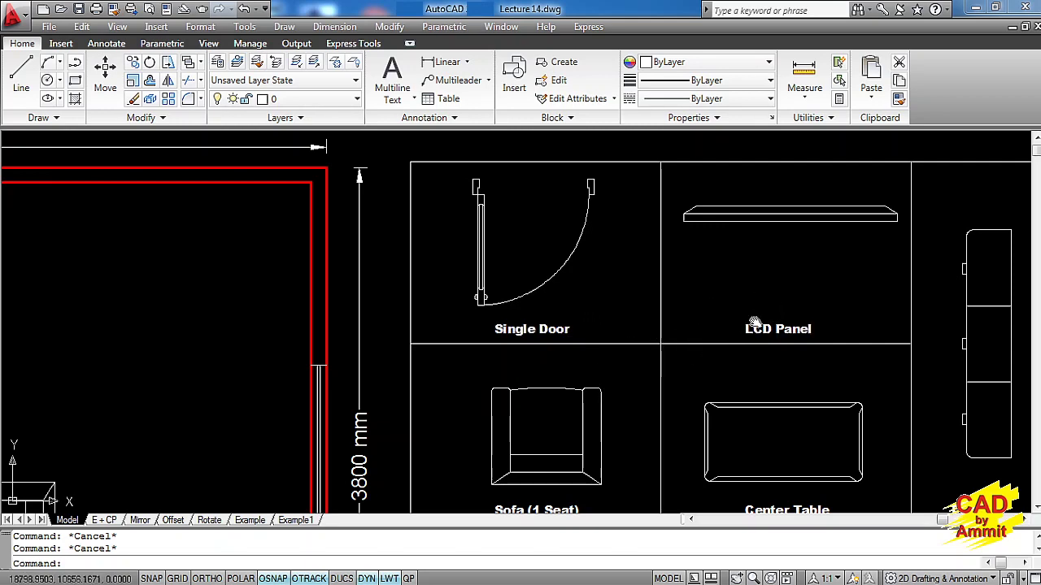
middle_drag(754, 328, 749, 160)
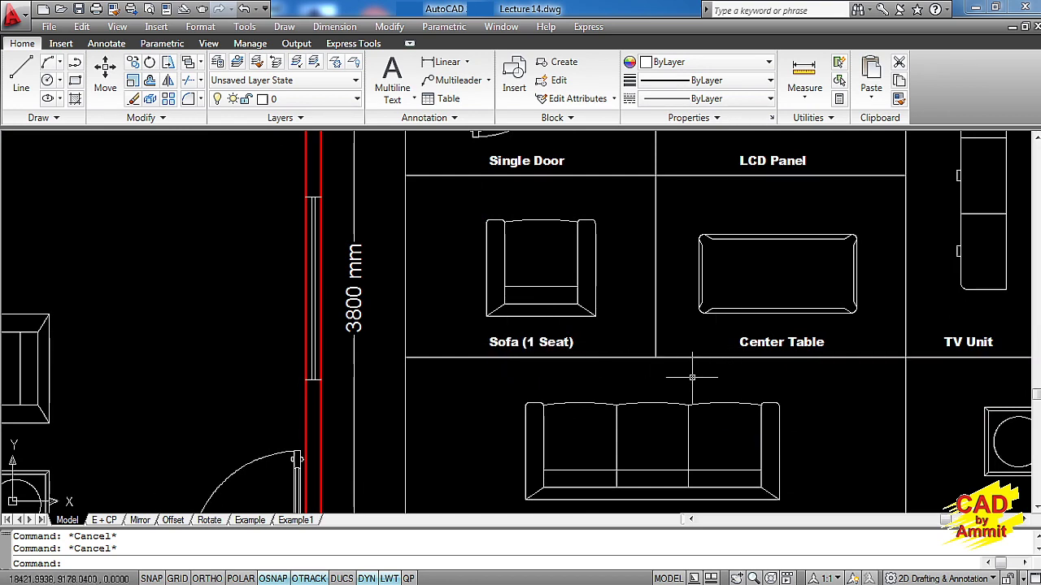
middle_drag(687, 379, 666, 251)
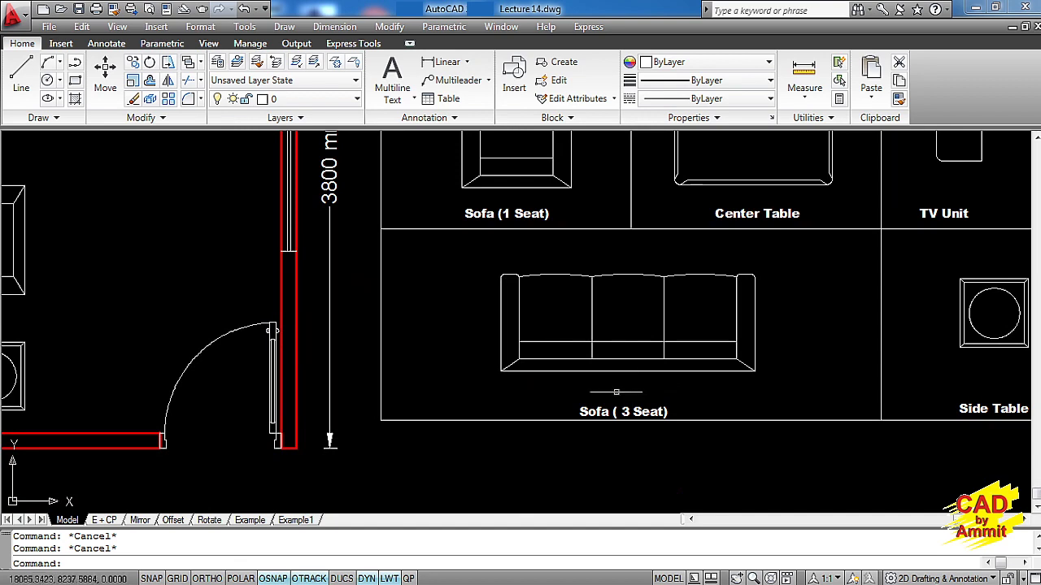
middle_drag(773, 342, 562, 363)
scroll(528, 370, up, 2)
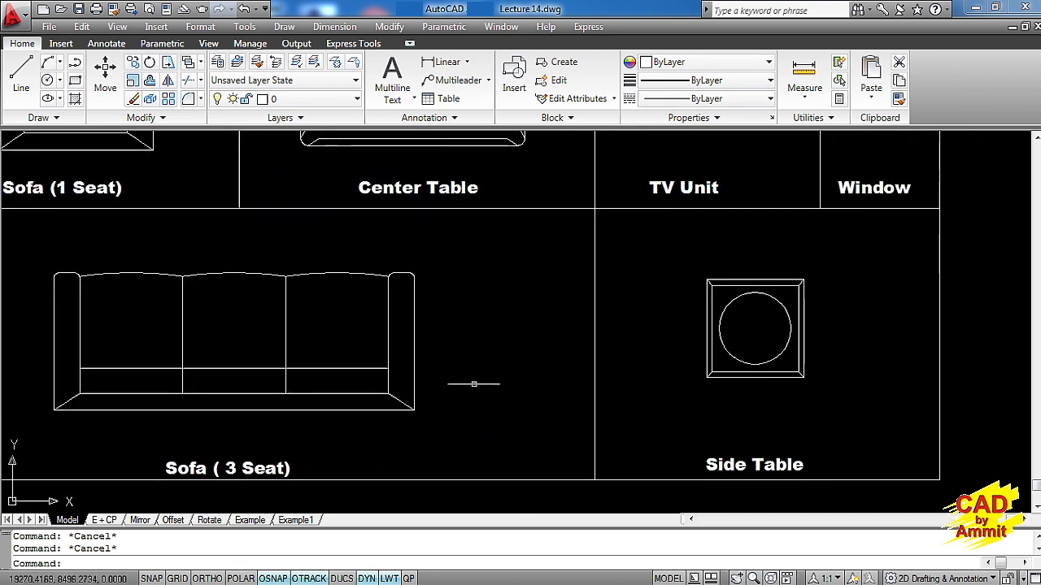
scroll(644, 326, down, 2)
middle_drag(642, 348, 642, 451)
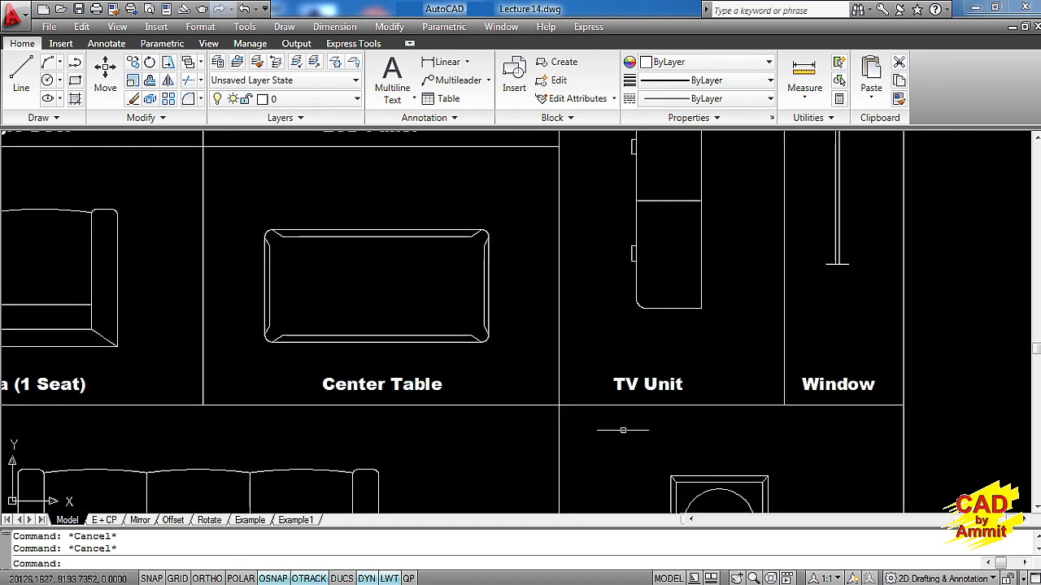
scroll(642, 448, down, 1)
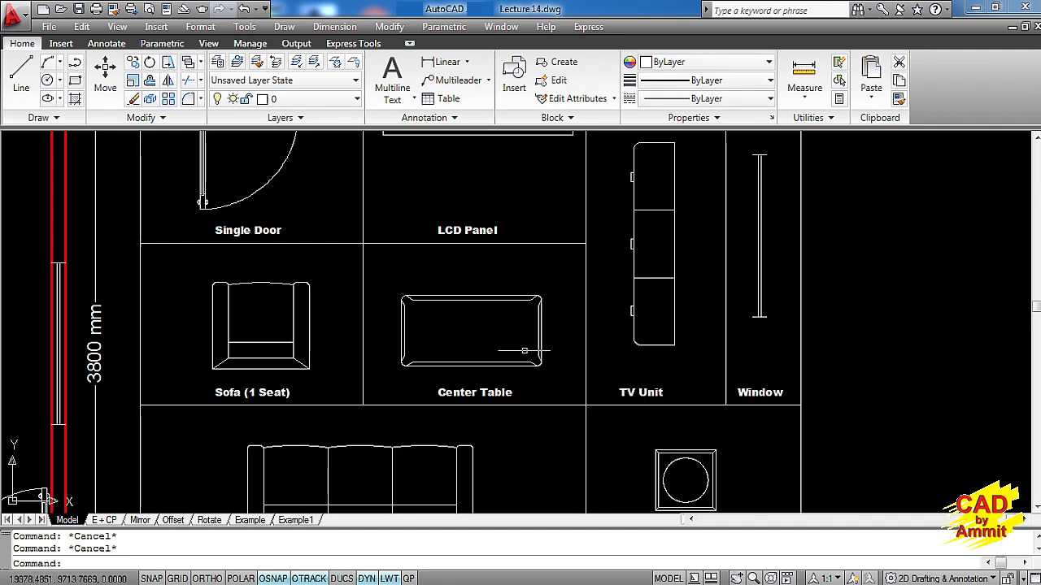
middle_drag(430, 327, 683, 321)
- Zoom to extents, then zoom out to 0.8x to frame the room and legend
text(z)
key(Return)
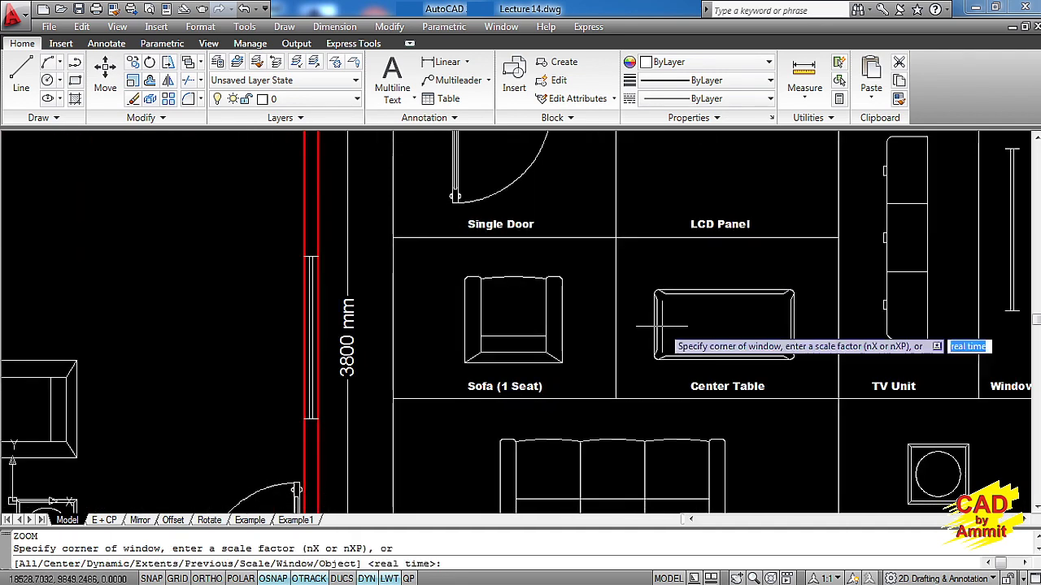
text(e)
key(Return)
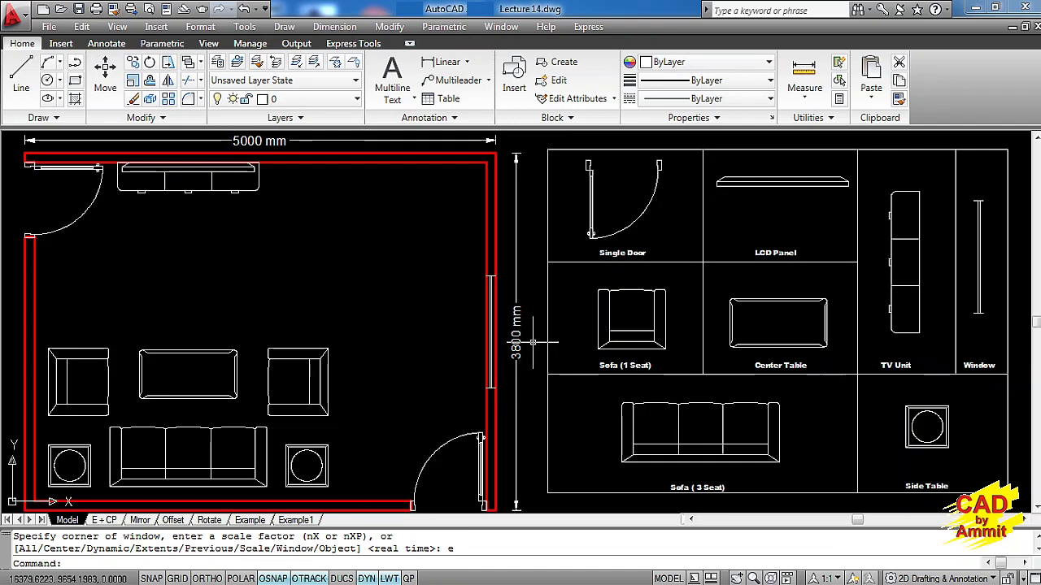
text(z)
key(Return)
text(.8x)
key(Return)
text(p)
key(Escape)
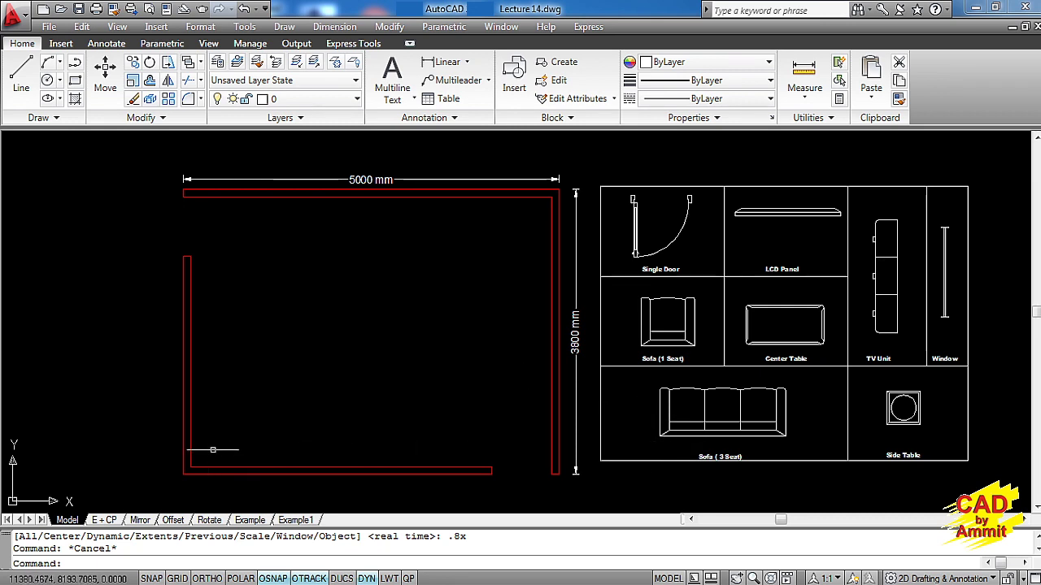
- Copy the Sofa (3 Seat) block from the legend into the room's inner lower-left corner
click(662, 437)
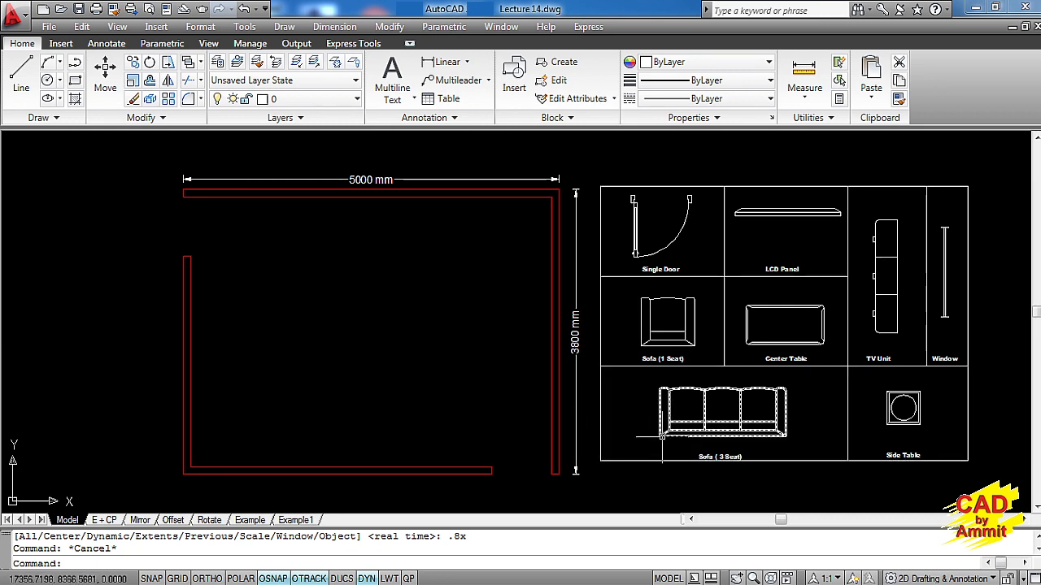
text(cp)
key(Return)
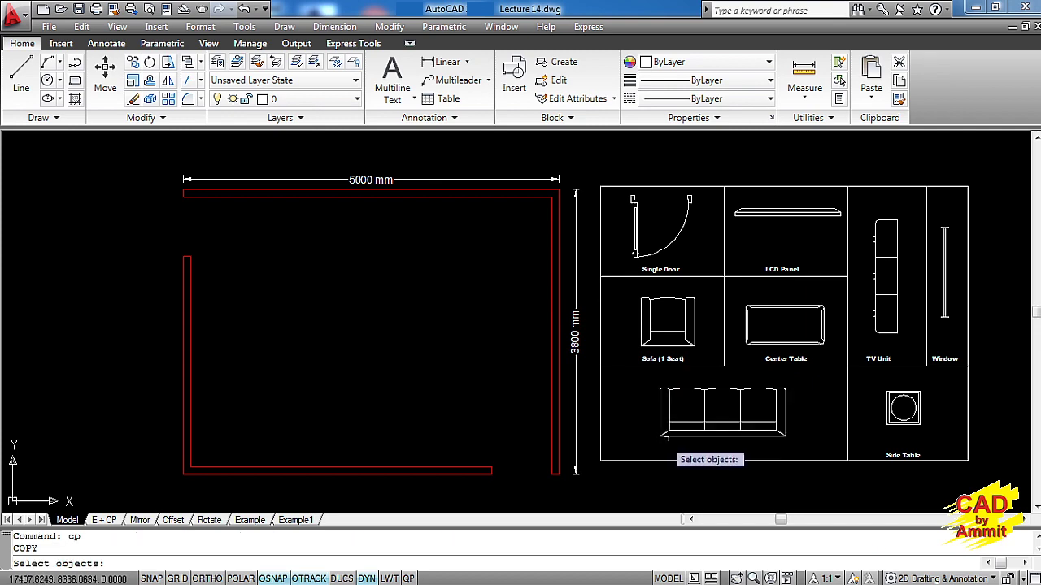
key(Return)
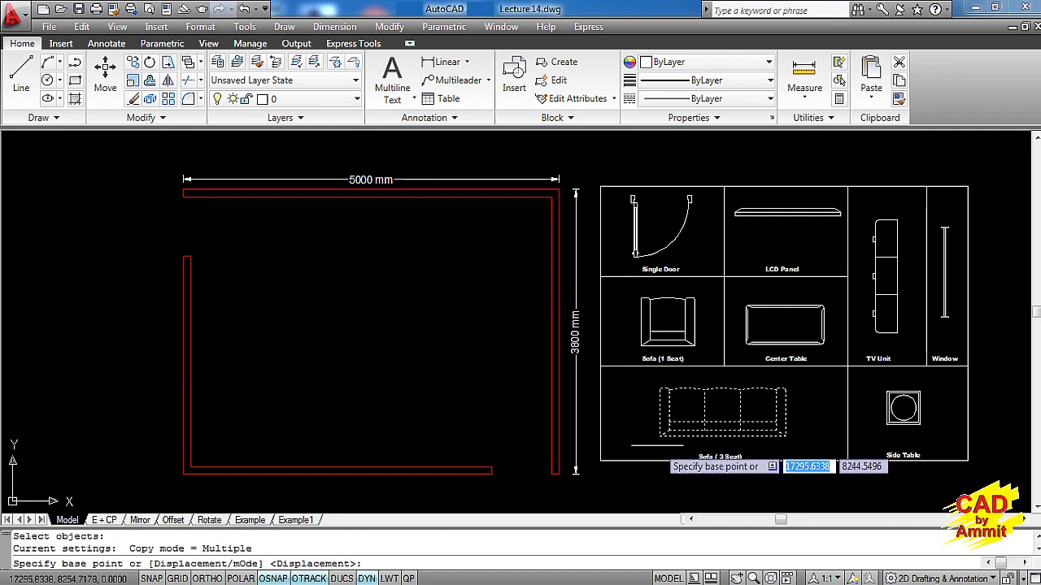
click(660, 437)
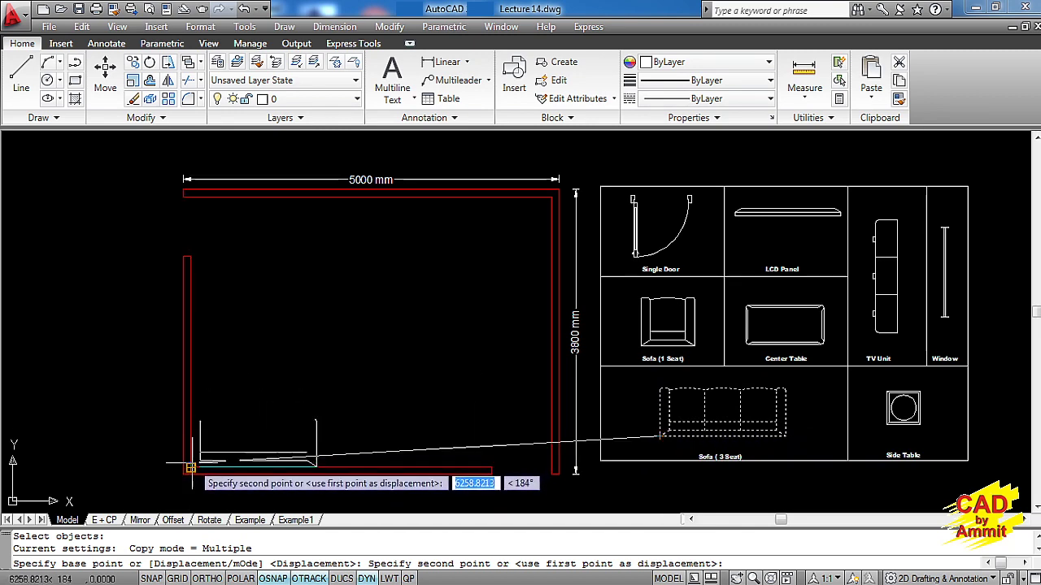
click(192, 463)
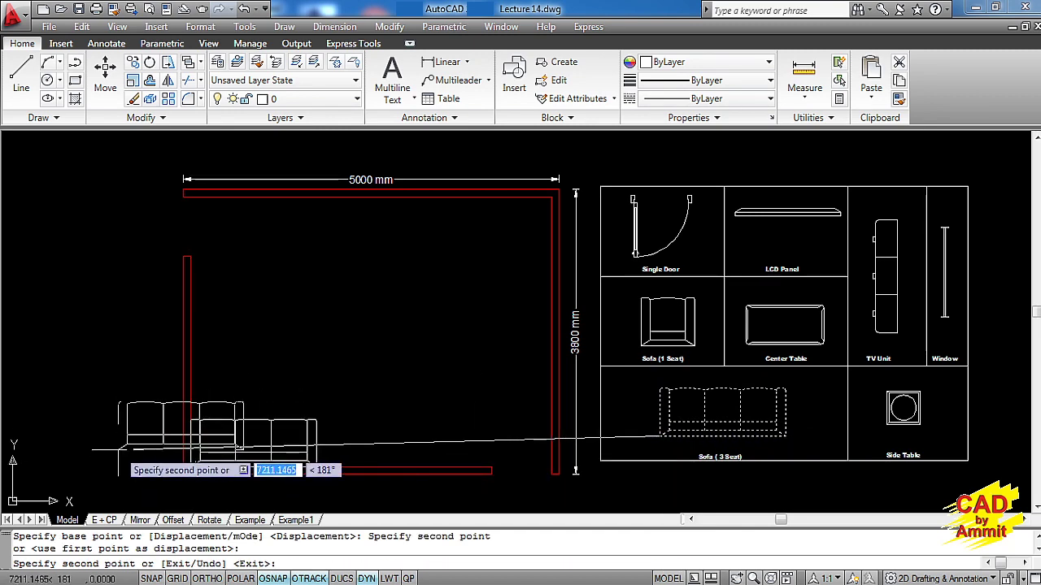
key(Escape)
scroll(190, 467, up, 3)
scroll(190, 467, up, 2)
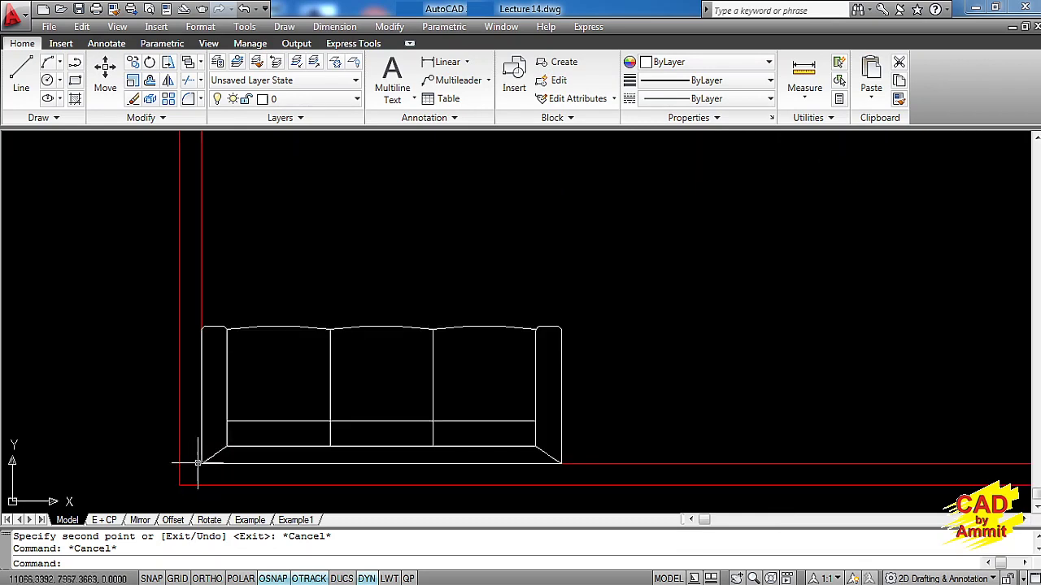
middle_drag(198, 462, 199, 428)
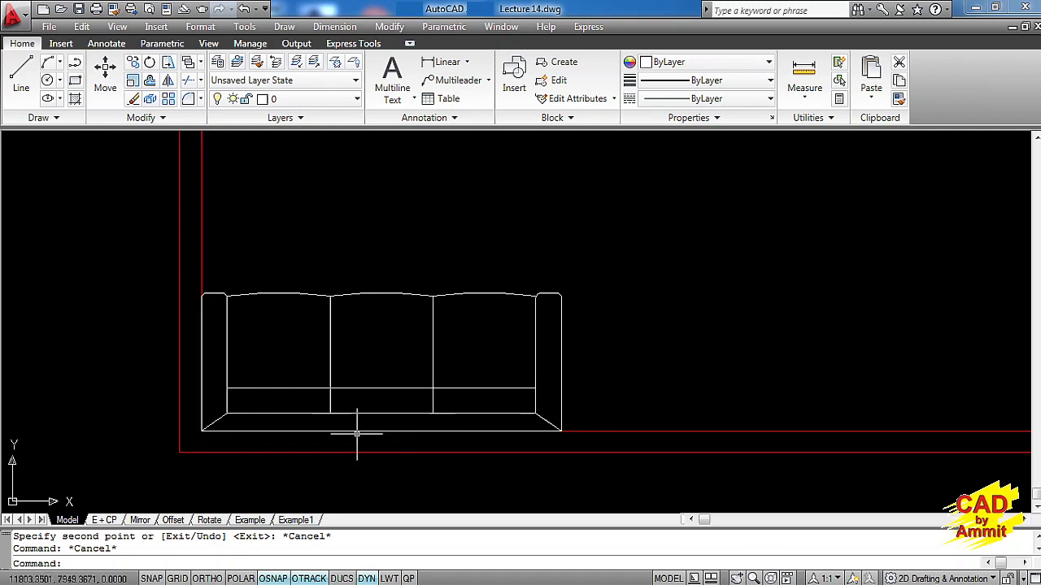
text(m)
key(Return)
click(419, 387)
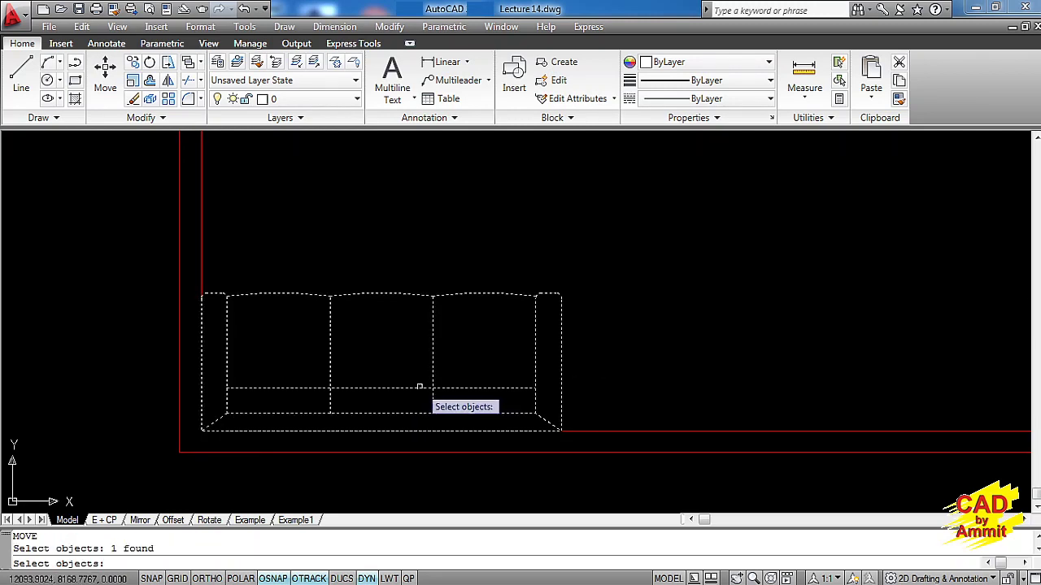
key(Return)
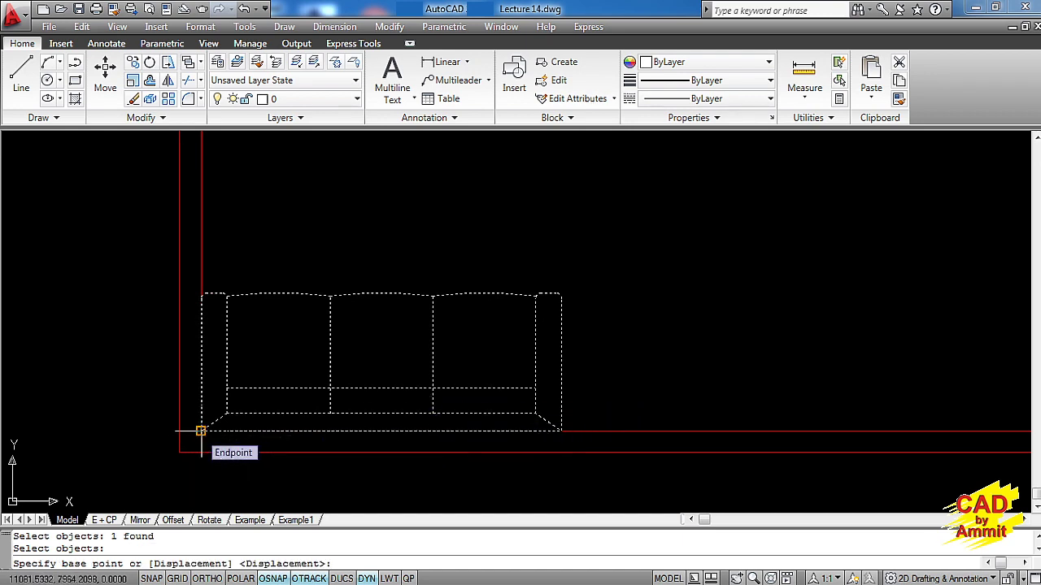
click(201, 431)
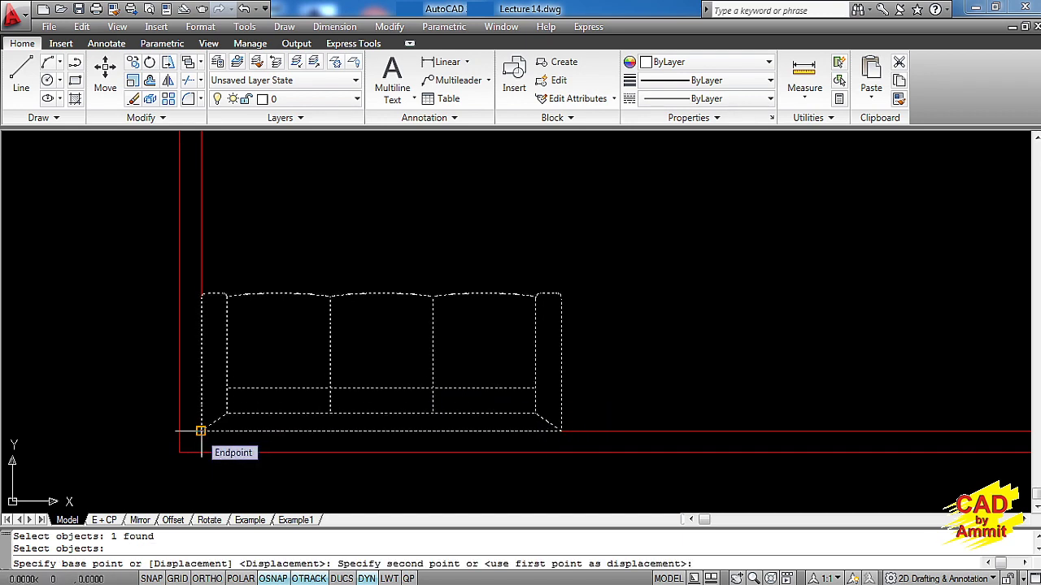
text(800)
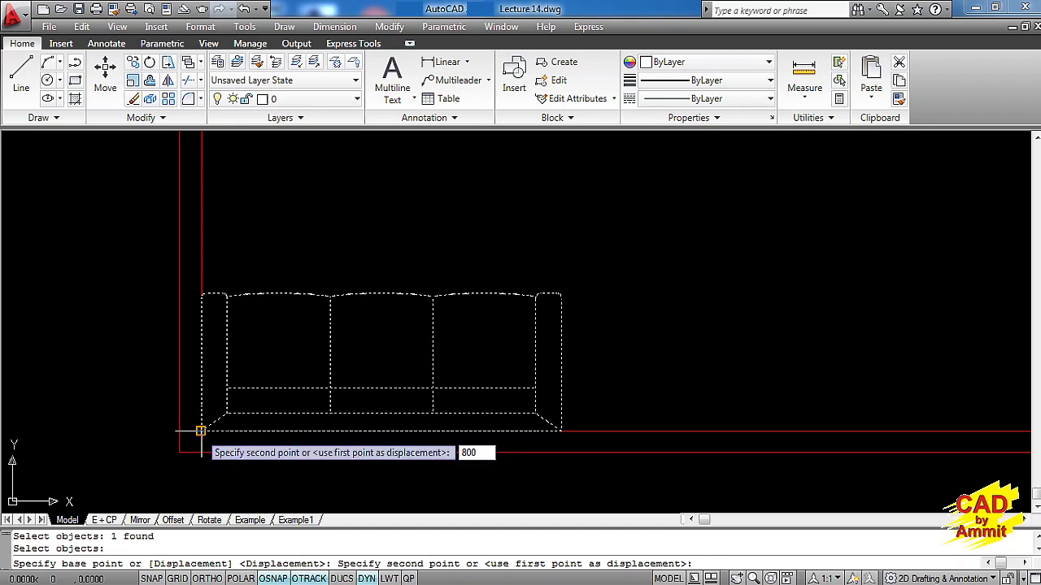
key(Tab)
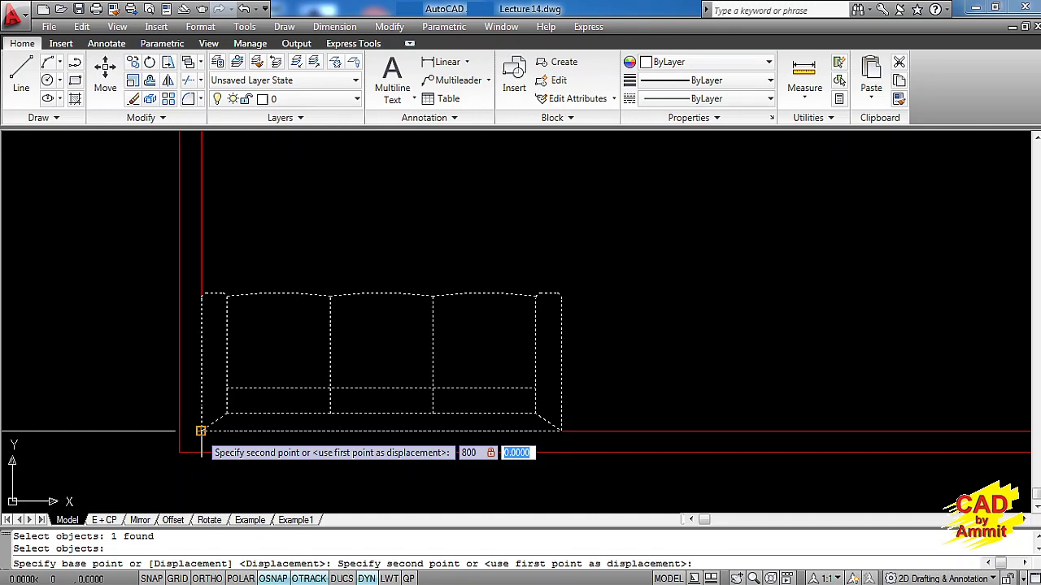
text(150)
key(Return)
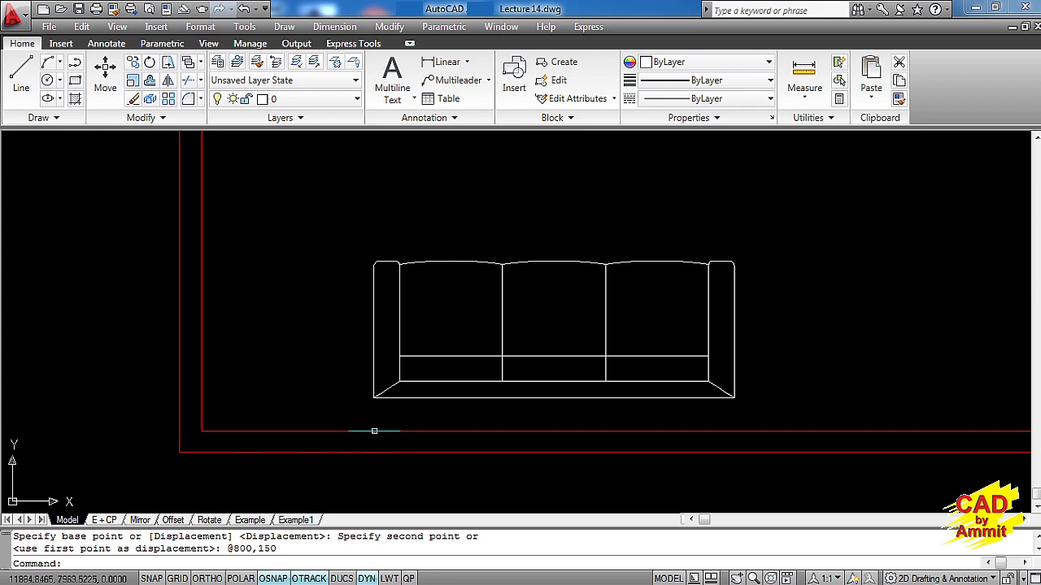
- Clear the sofa selection and pan back to the furniture legend
click(627, 356)
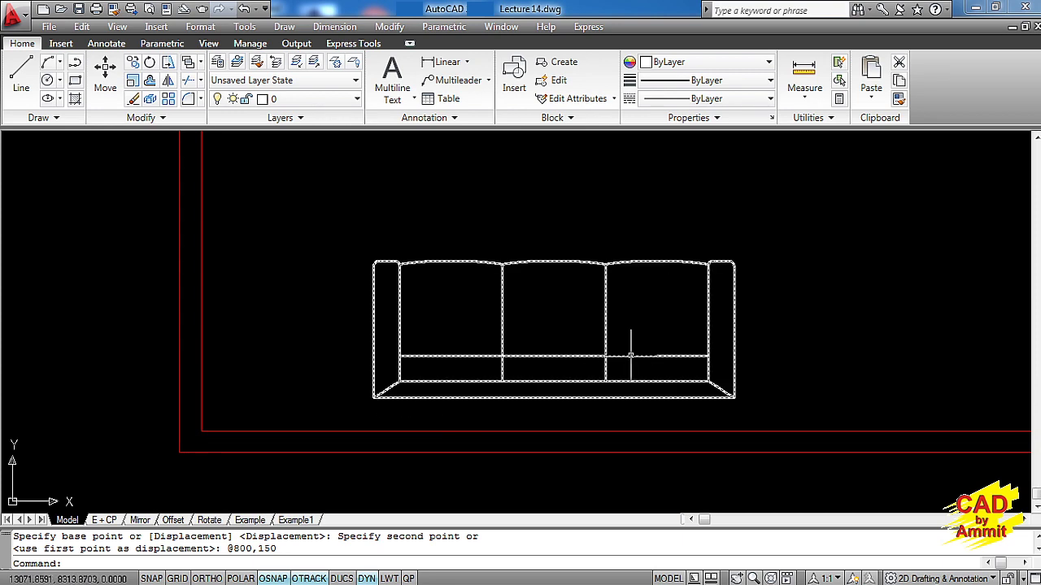
scroll(615, 368, down, 4)
key(Escape)
middle_drag(703, 330, 461, 358)
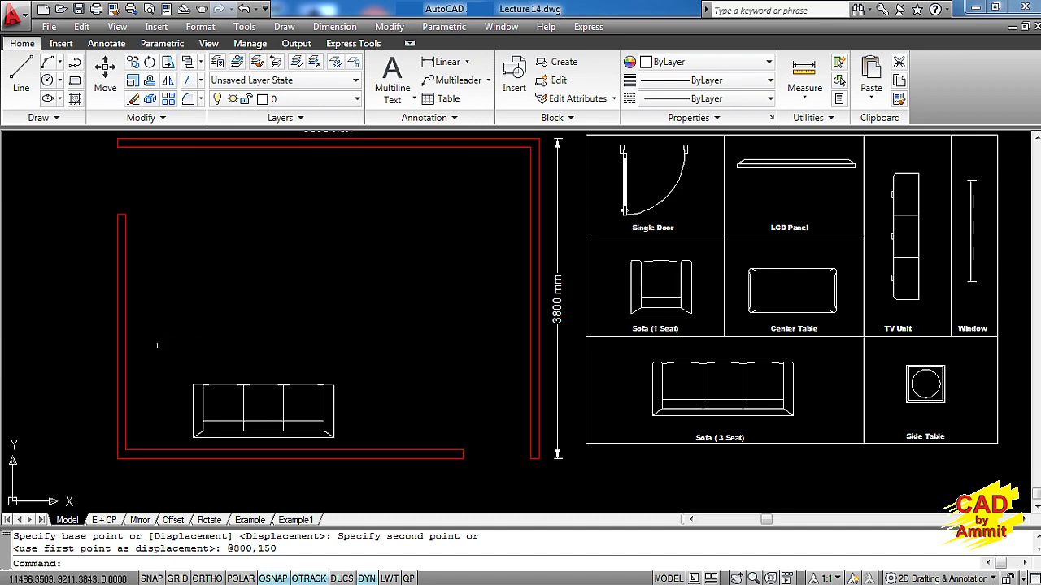
- Copy the Sofa (1 Seat) block into the room near the left wall, above the 3-seat sofa
text(cp)
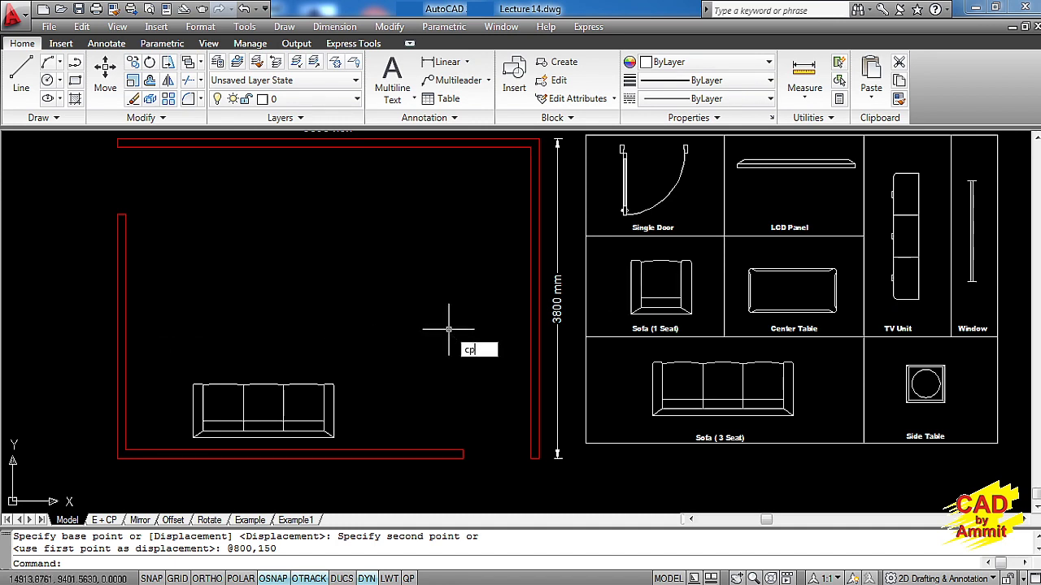
key(Return)
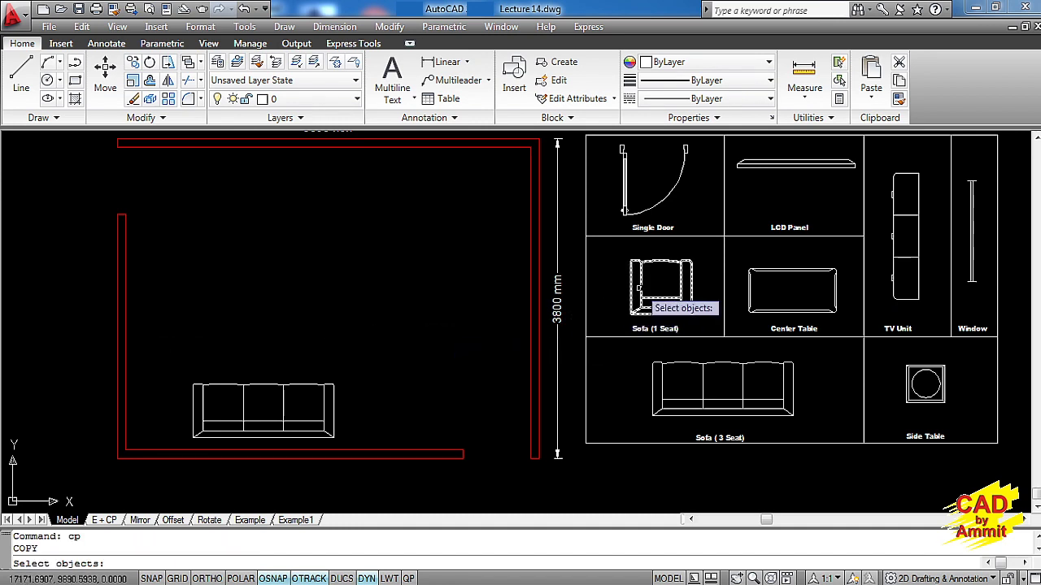
click(641, 294)
key(Return)
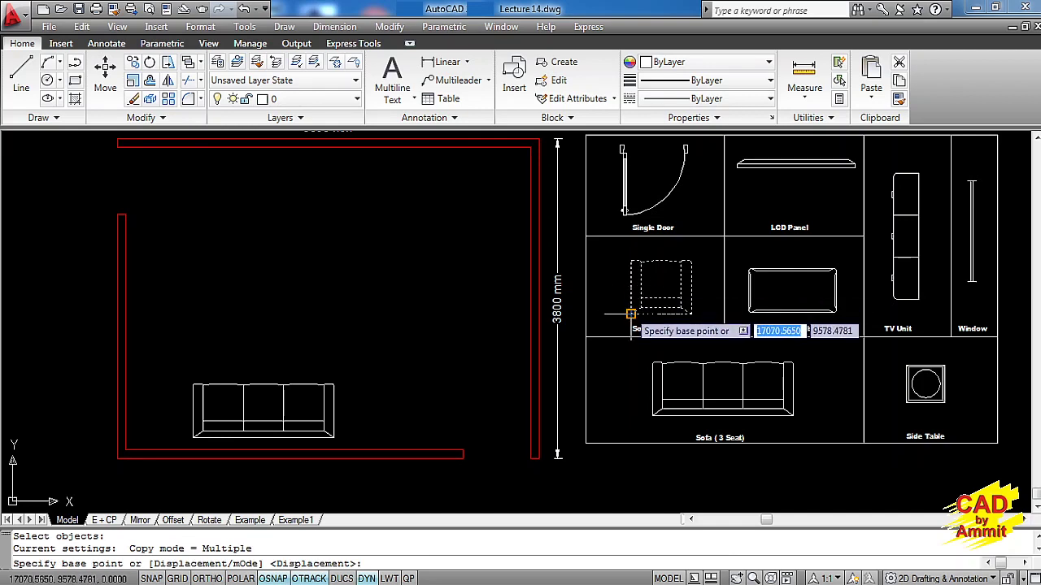
click(631, 314)
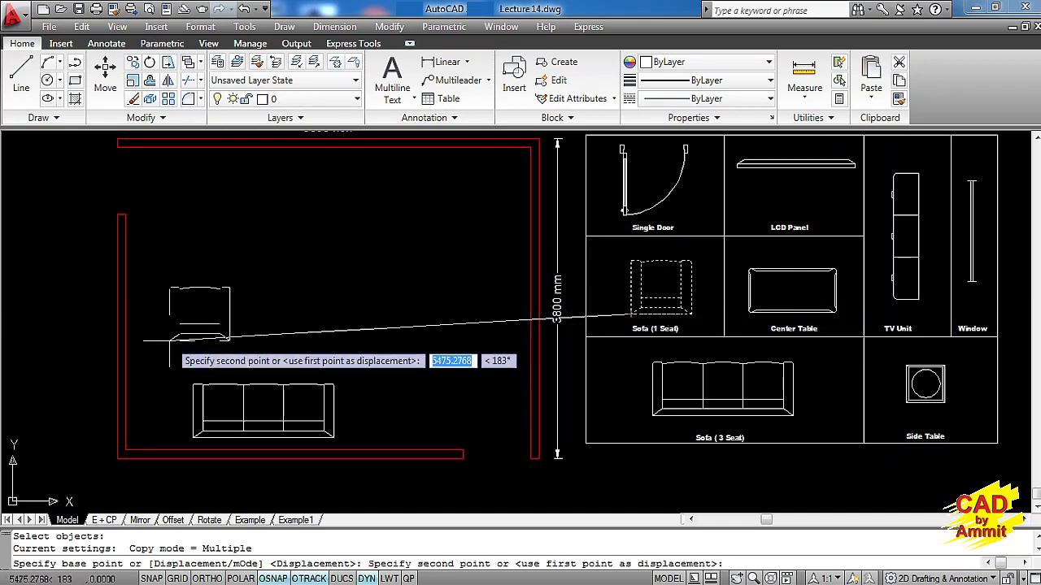
click(144, 346)
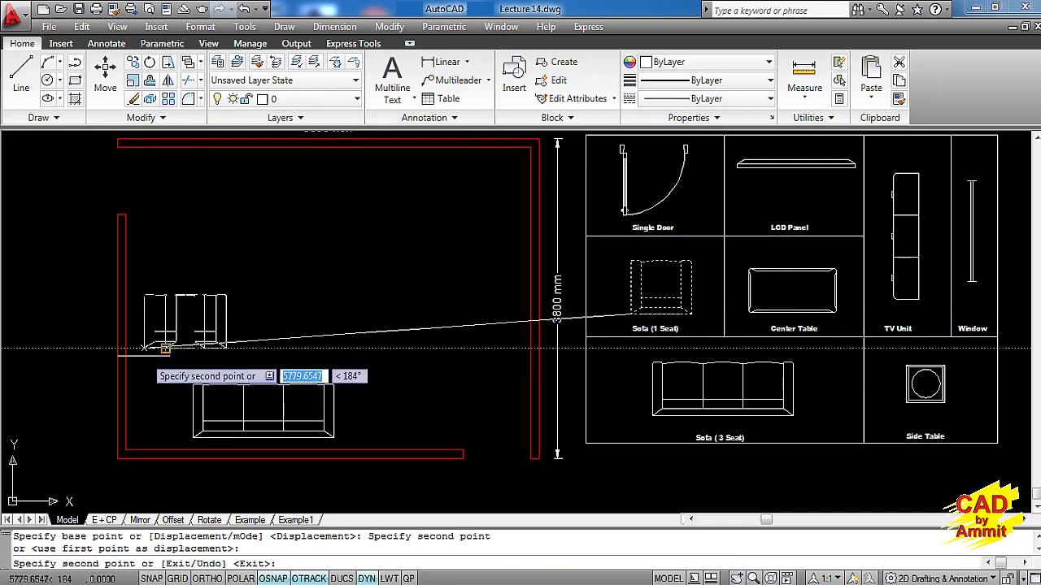
key(Escape)
scroll(162, 348, up, 1)
scroll(336, 326, up, 2)
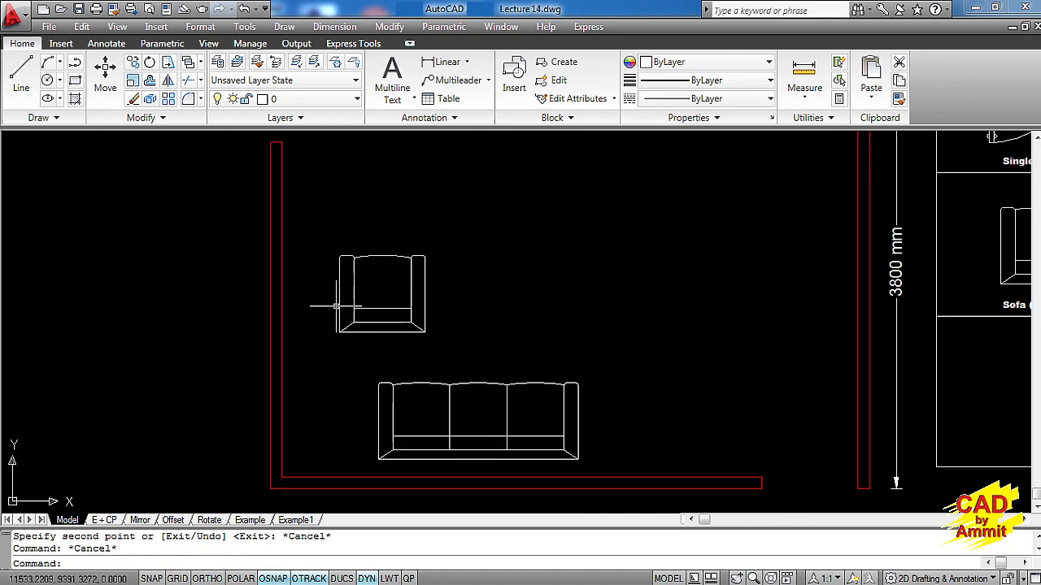
scroll(335, 307, up, 1)
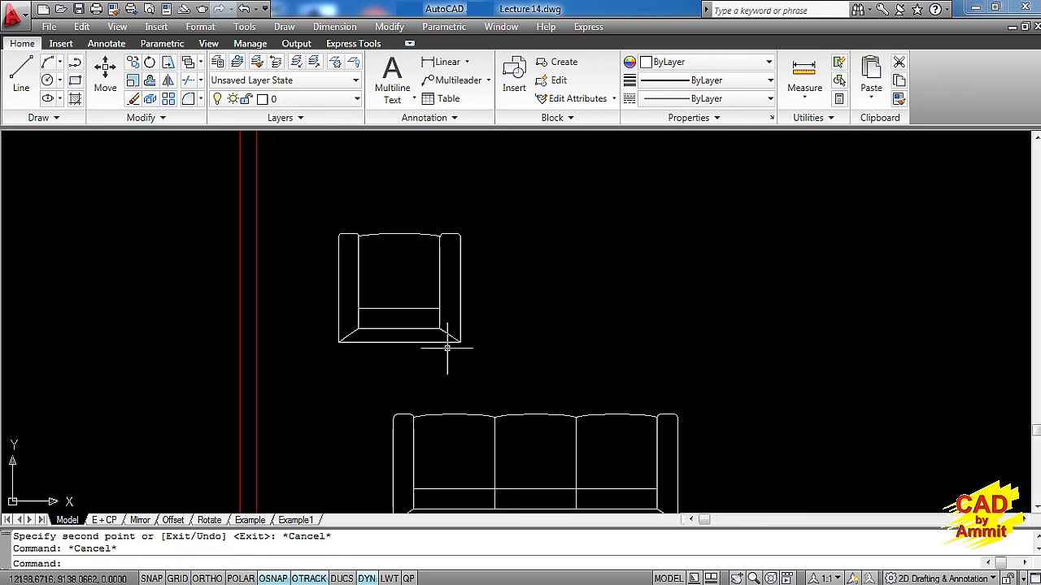
- Rotate the single-seat sofa a quarter turn about its top-right corner with Ortho on
text(ro)
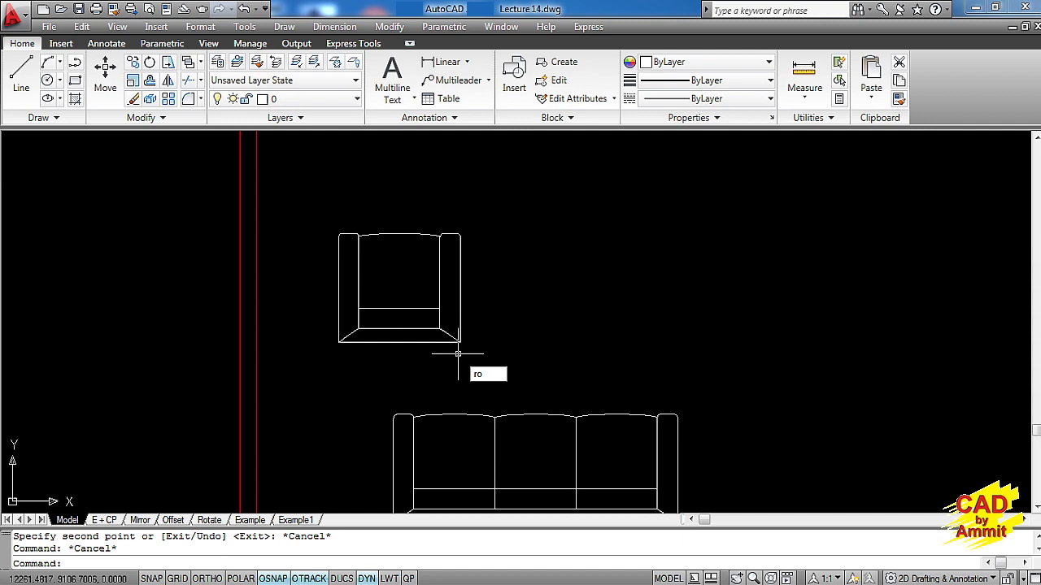
key(Return)
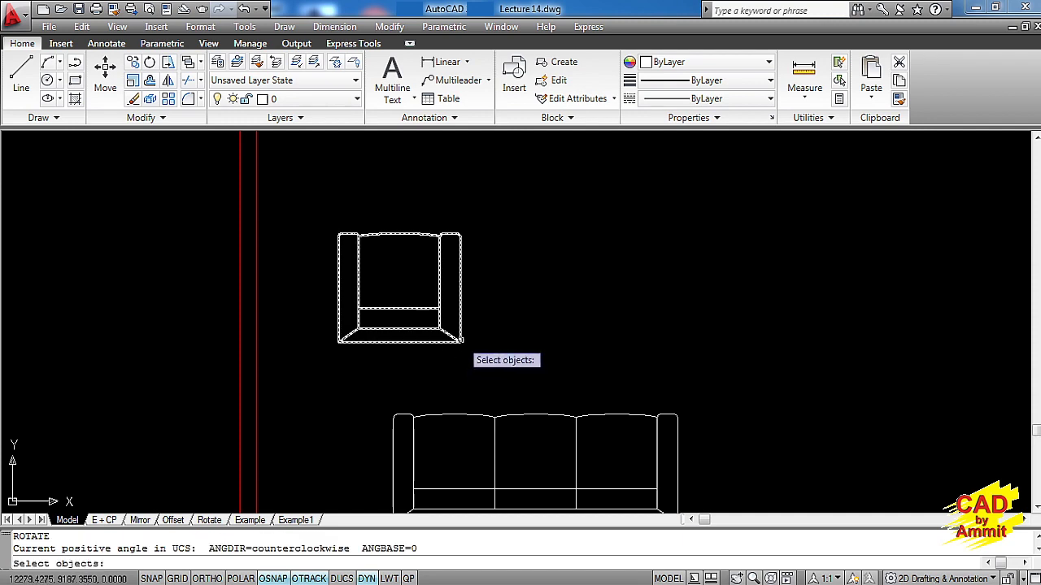
click(461, 340)
key(Return)
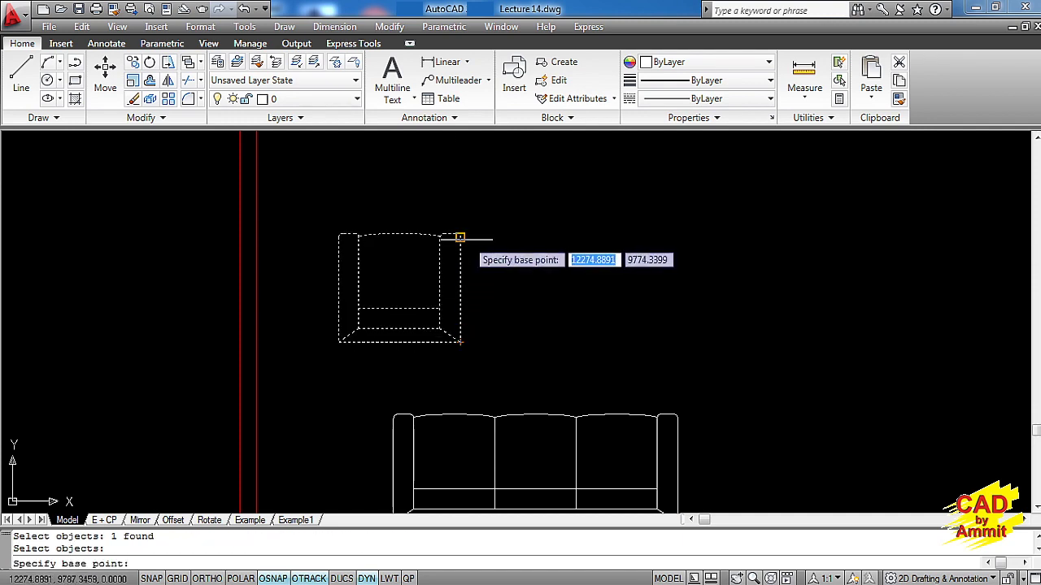
click(460, 238)
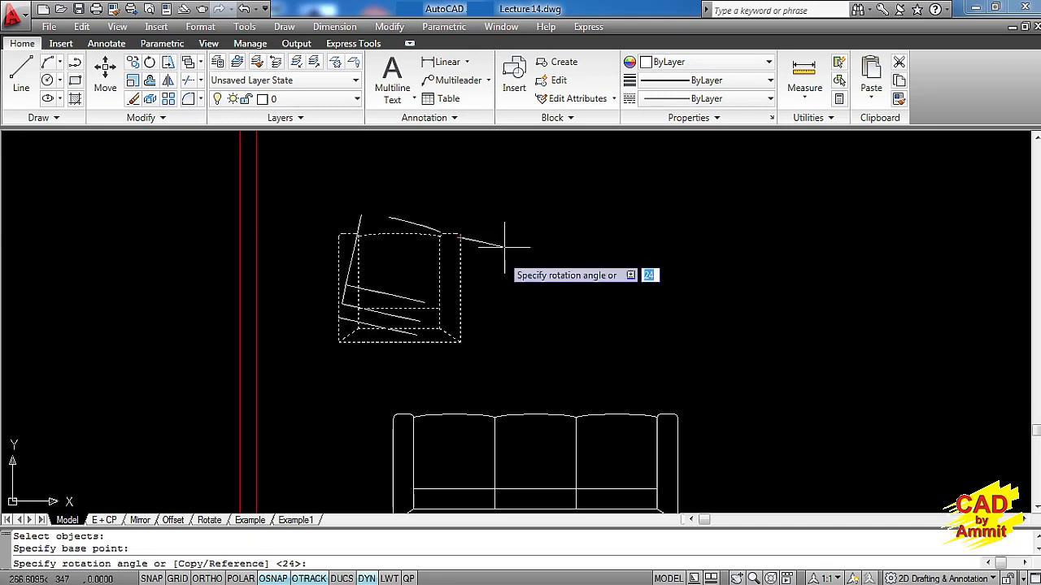
click(208, 578)
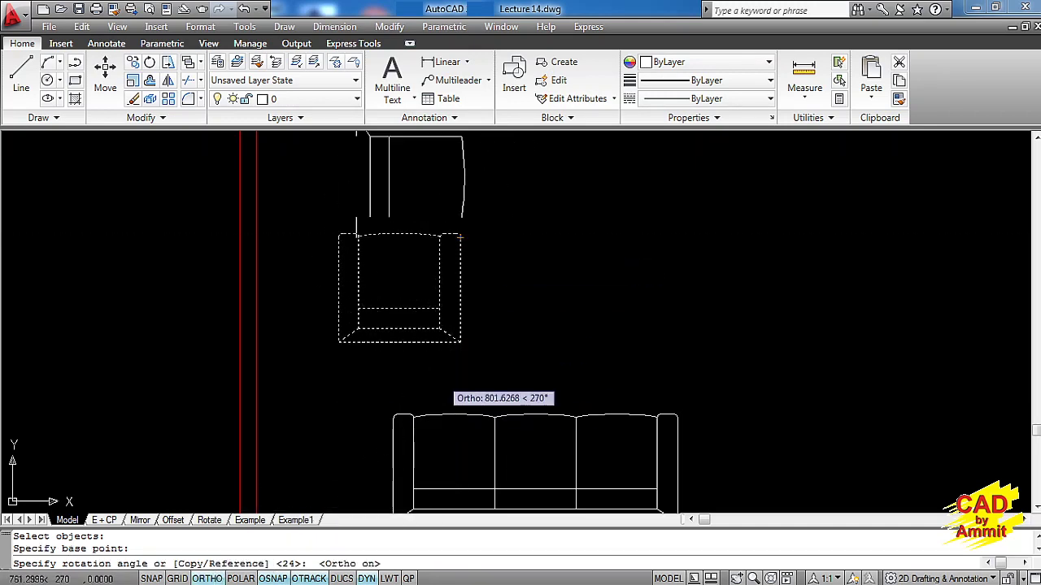
click(454, 365)
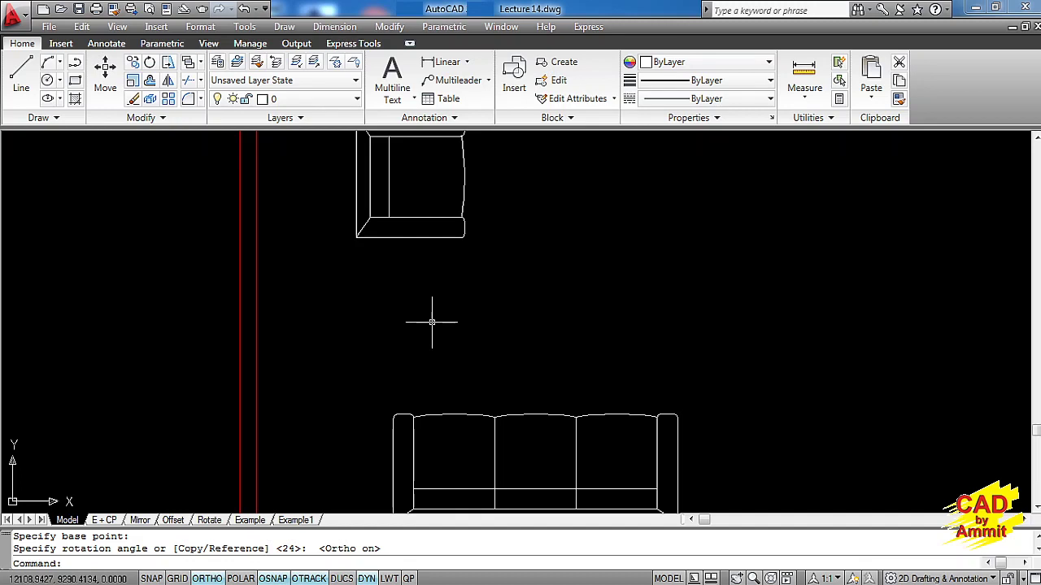
- Begin moving the single-seat sofa from its corner toward the 3-seat sofa's left end, Ortho off
text(m)
key(Return)
click(443, 302)
click(391, 222)
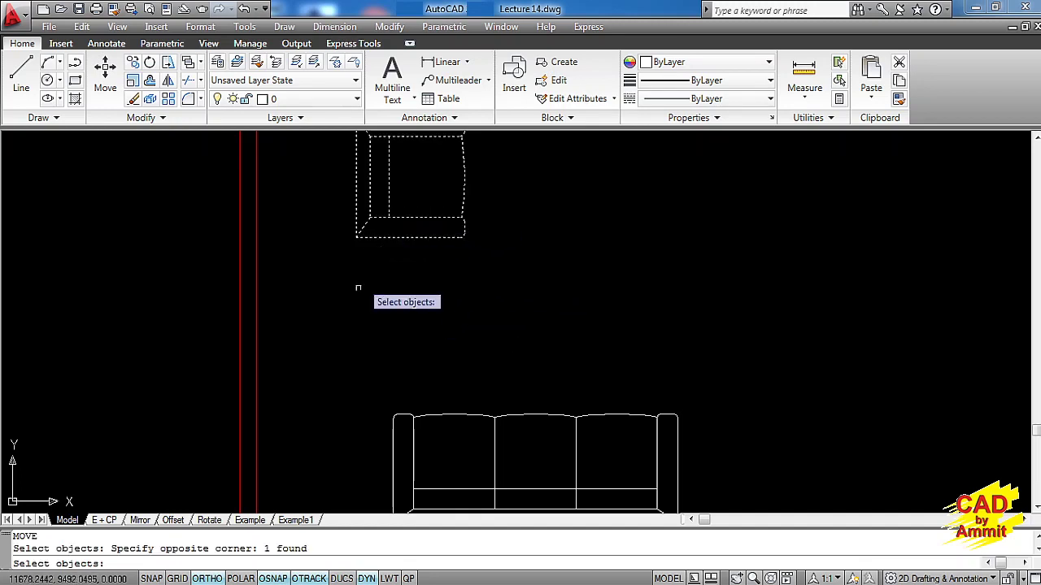
key(Return)
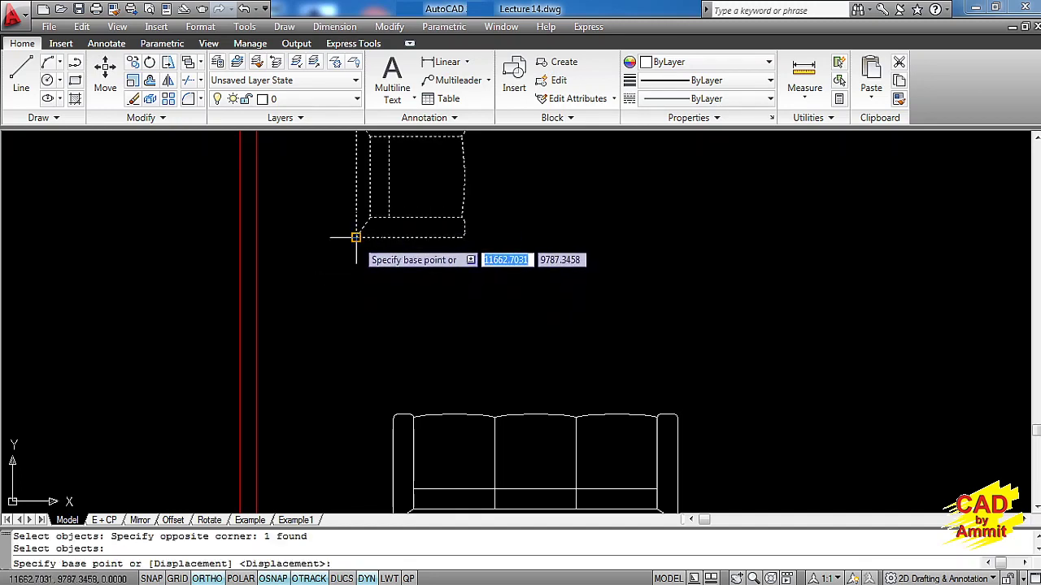
click(355, 237)
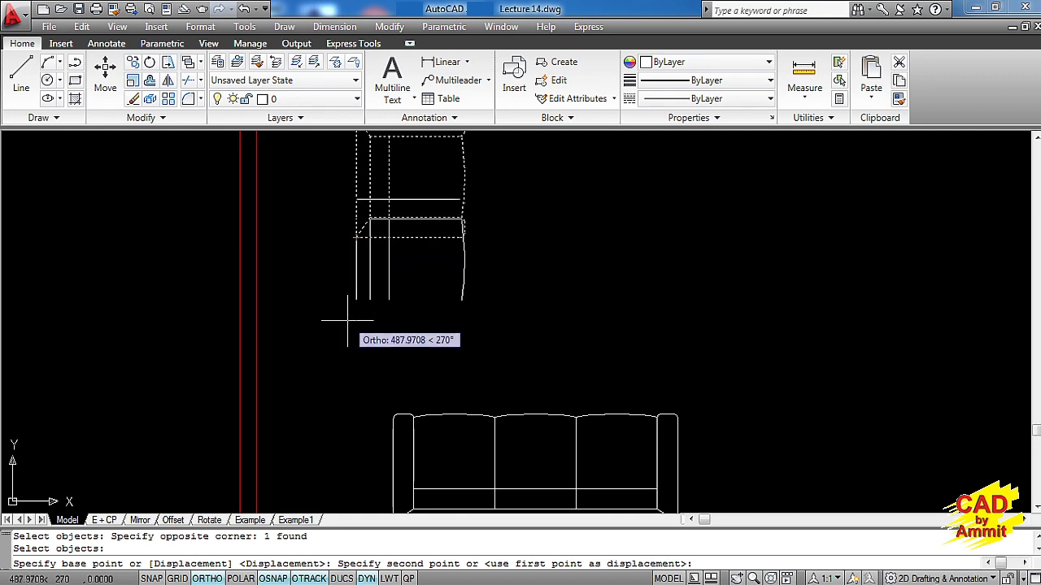
key(F8)
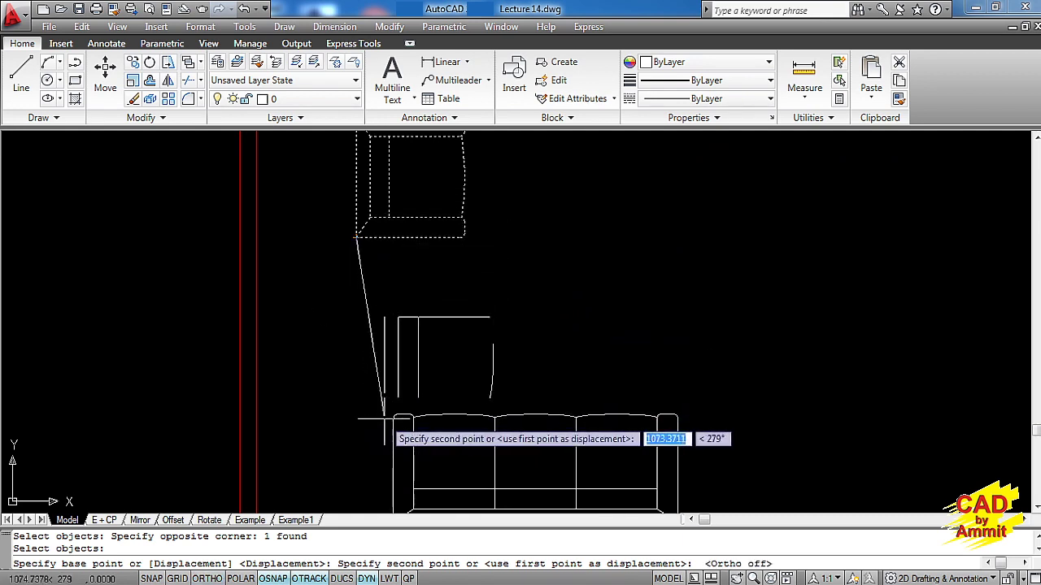
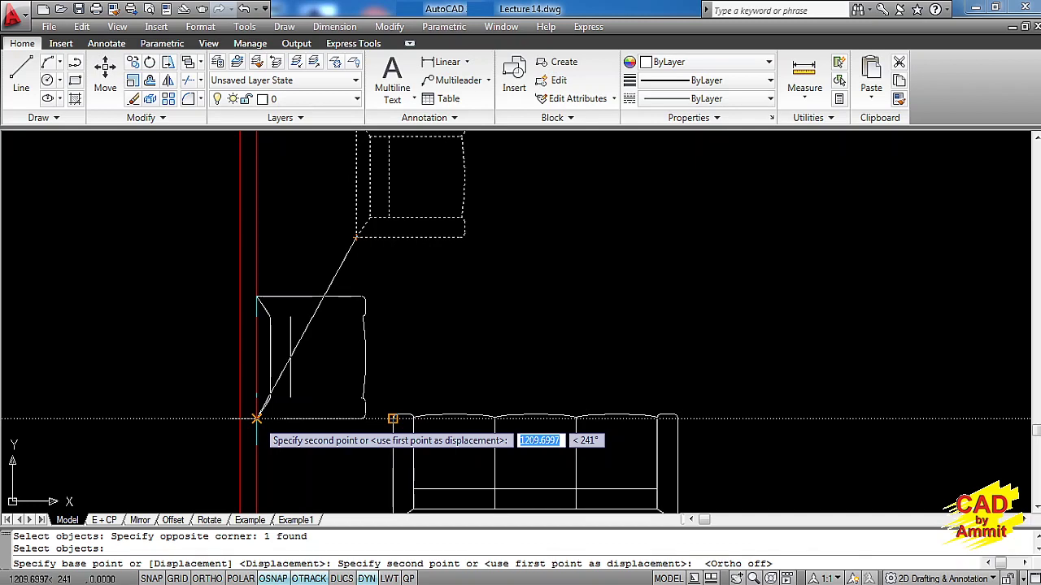
click(257, 419)
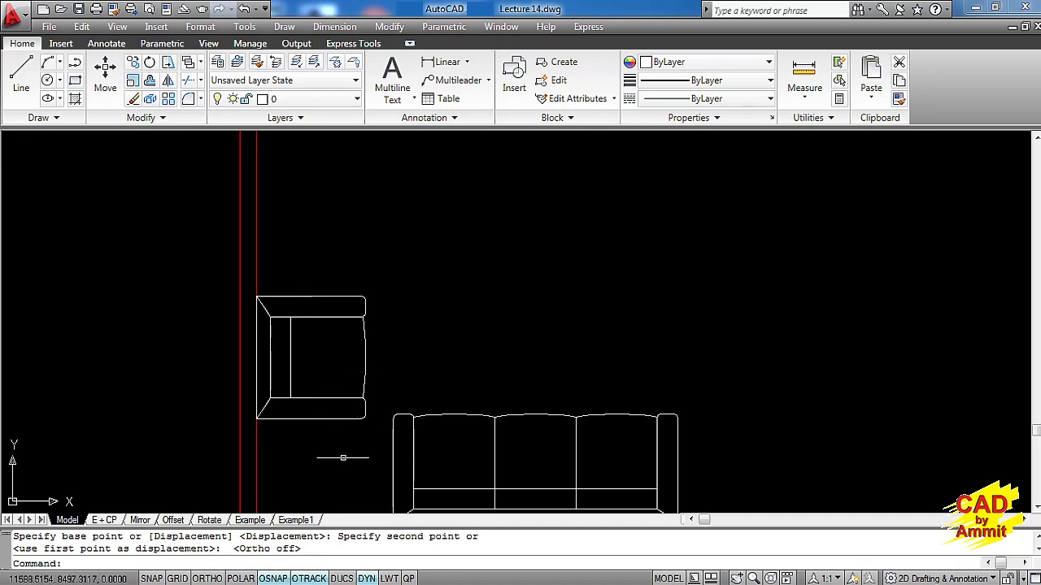
text(m)
key(Return)
click(344, 443)
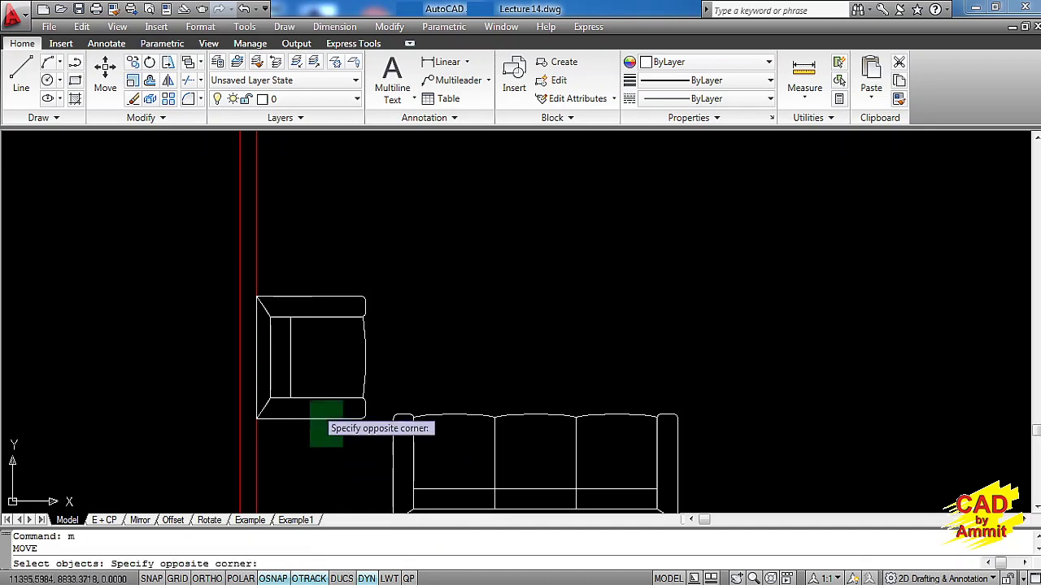
click(311, 401)
key(Return)
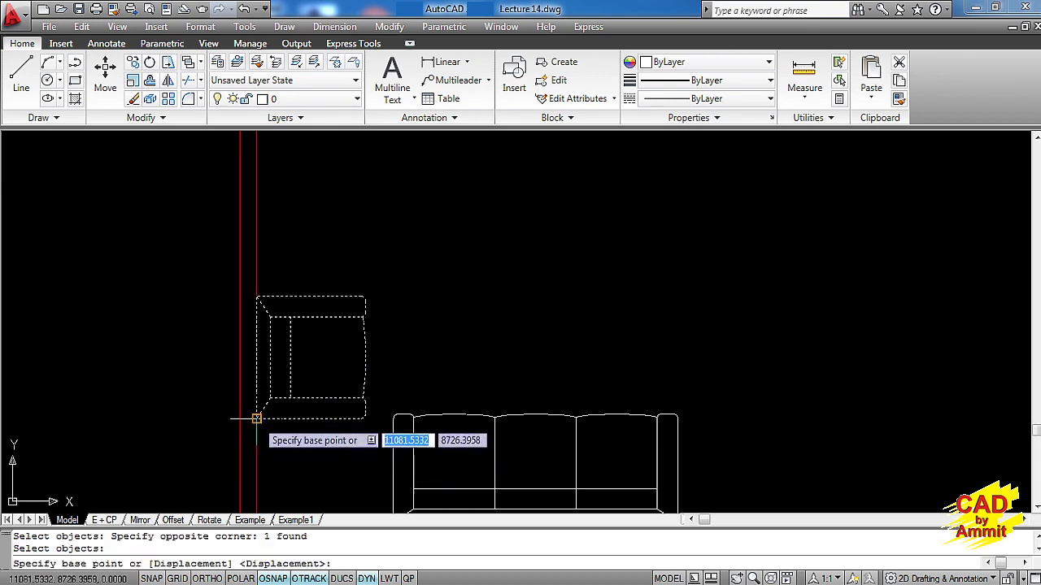
click(256, 419)
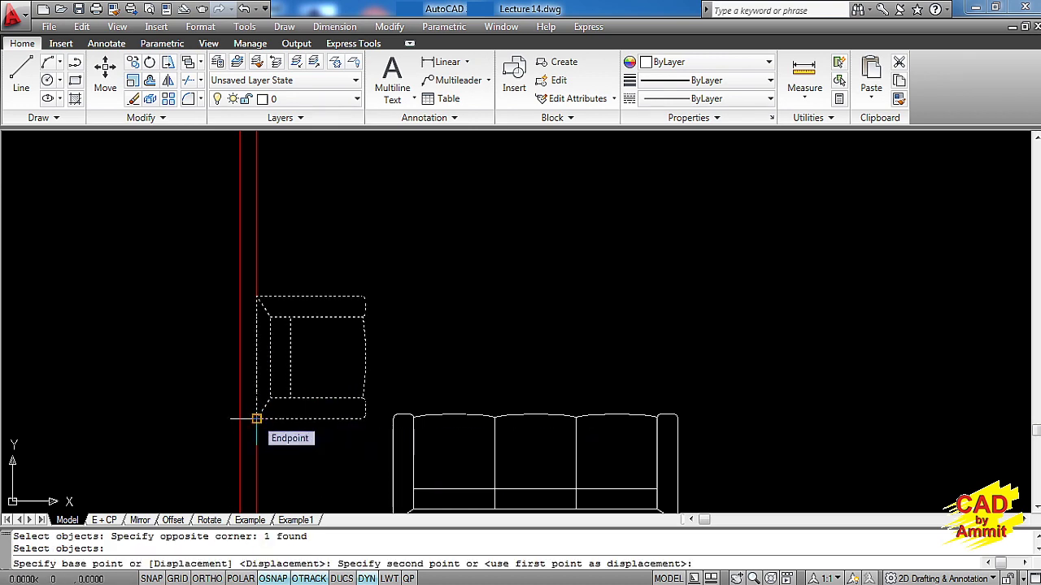
text(150)
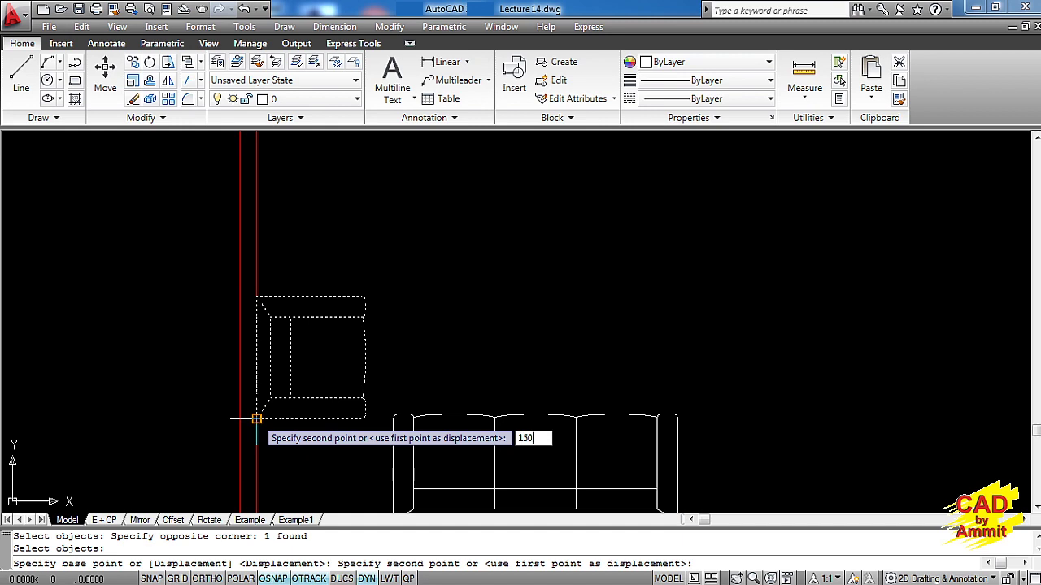
key(Tab)
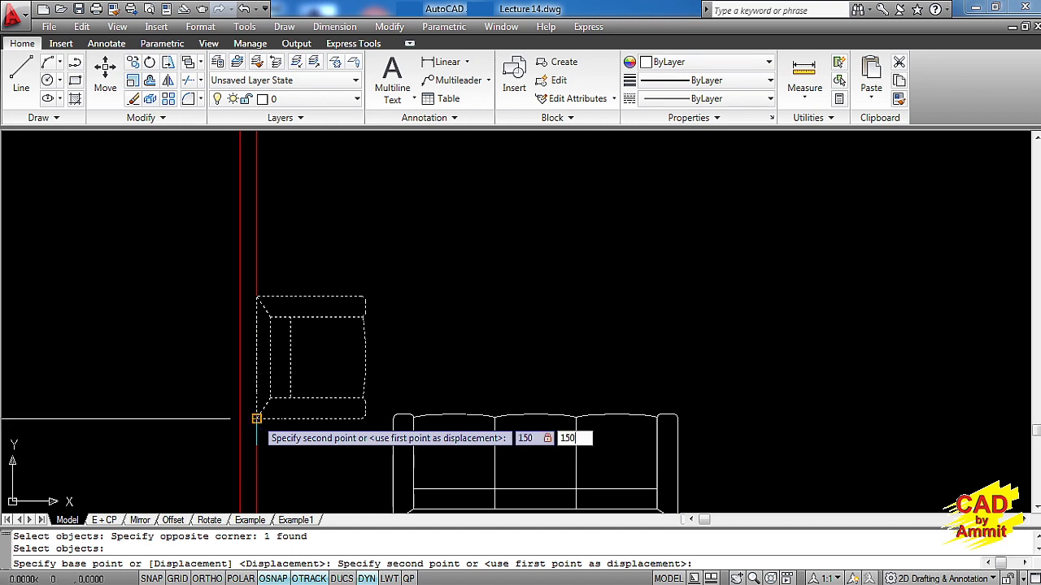
key(Return)
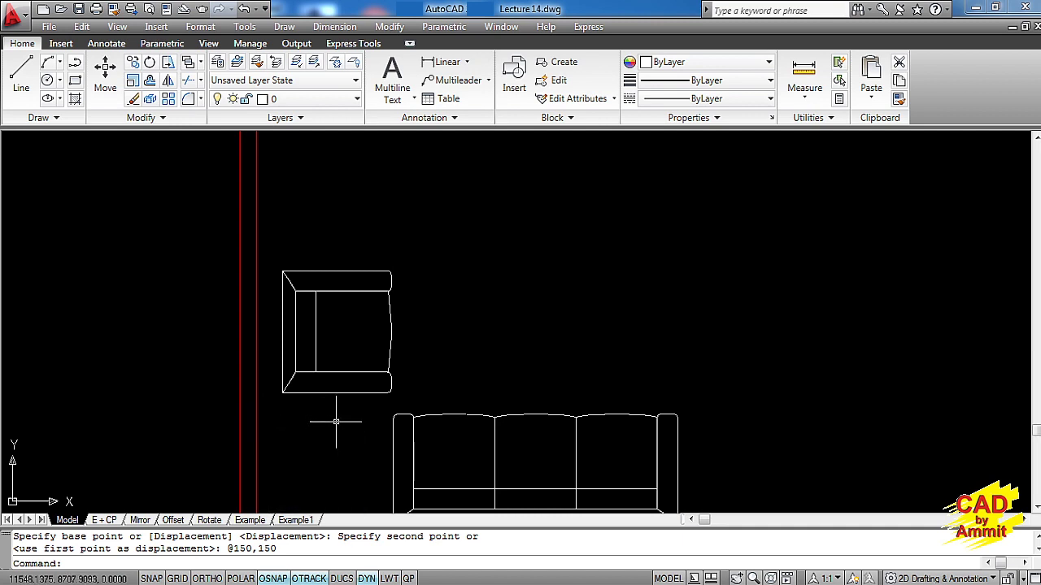
middle_drag(335, 422, 279, 360)
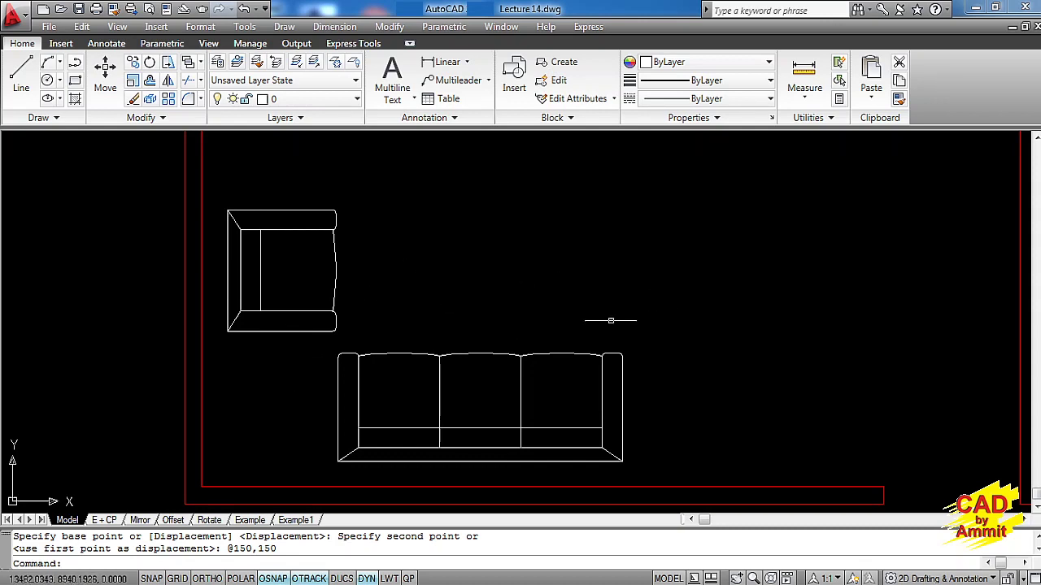
- Mirror the armchair about a vertical line through the sofa's midpoint, keeping the original
text(mi)
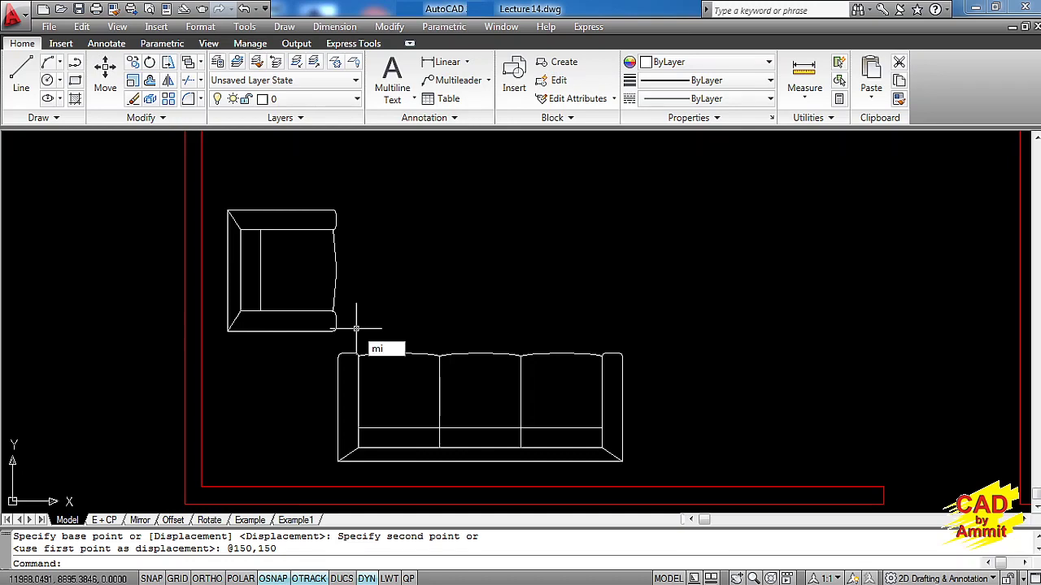
key(Return)
click(356, 329)
click(329, 320)
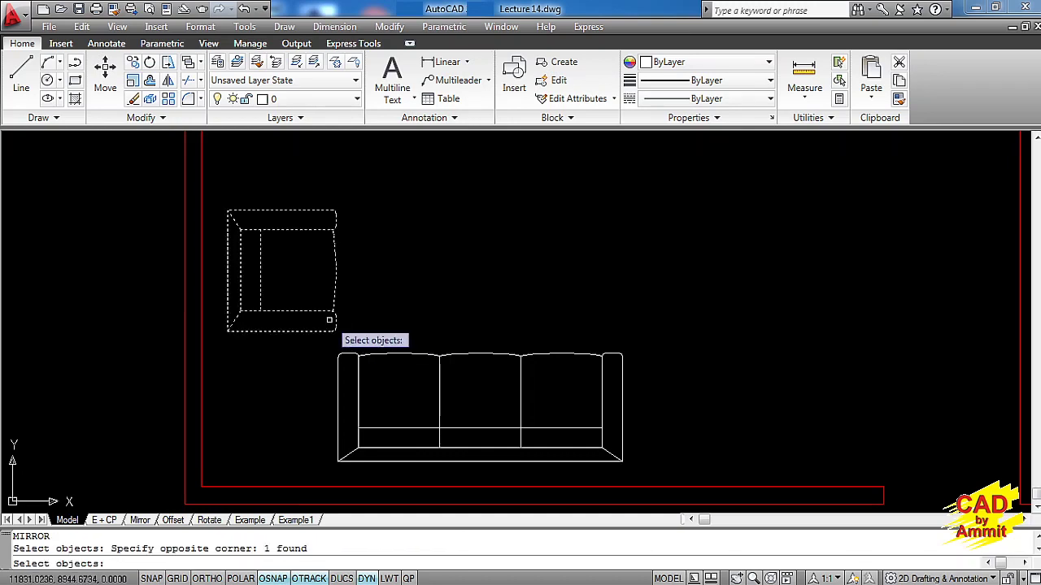
key(Return)
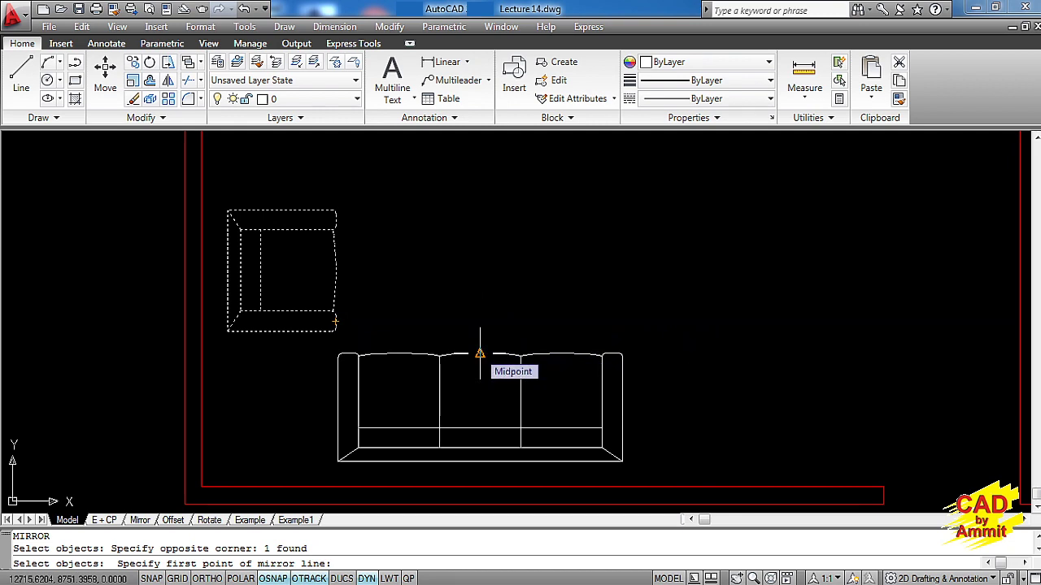
click(480, 355)
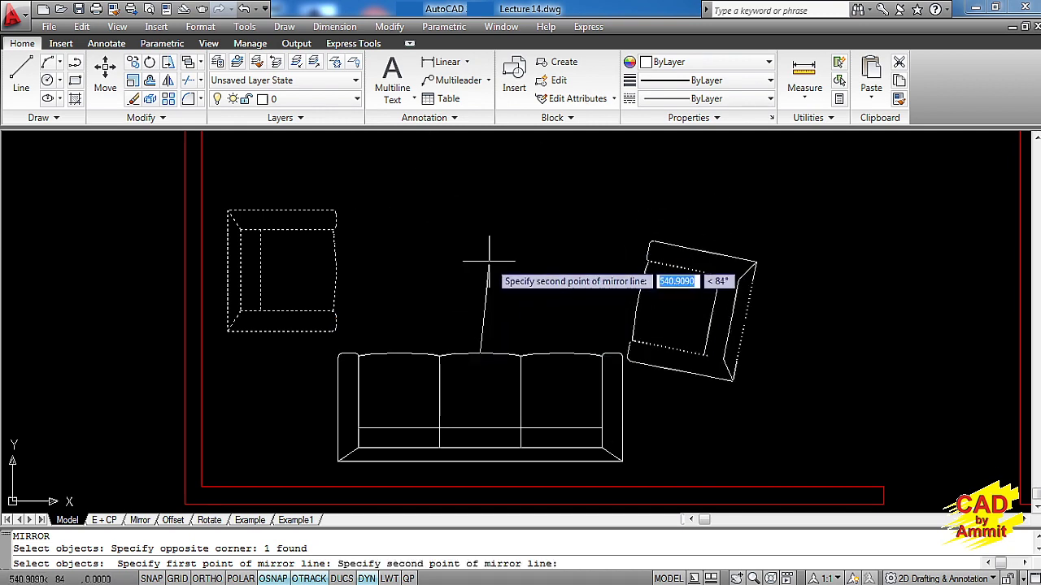
key(F8)
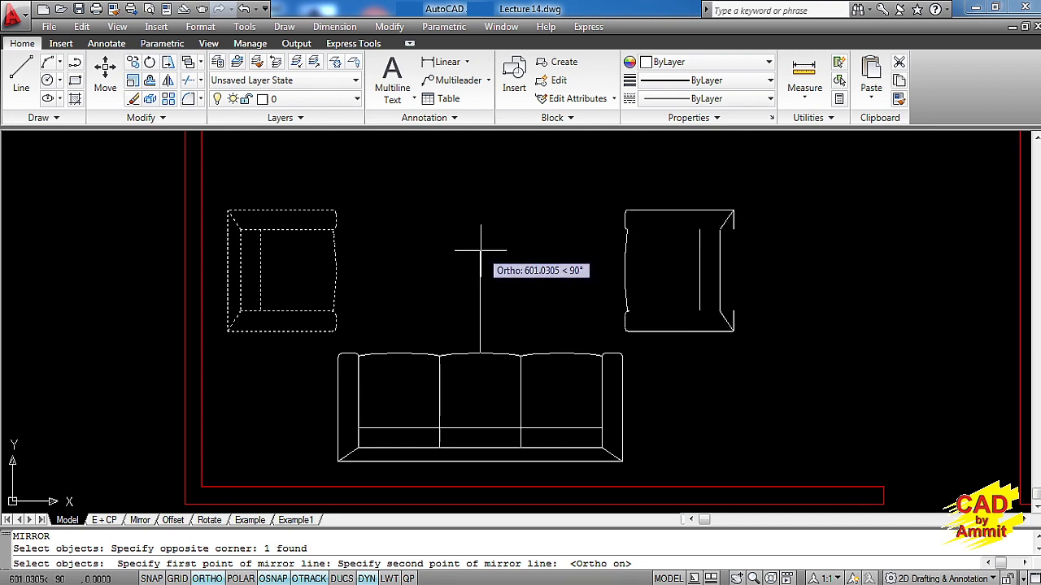
click(480, 251)
right_click(480, 251)
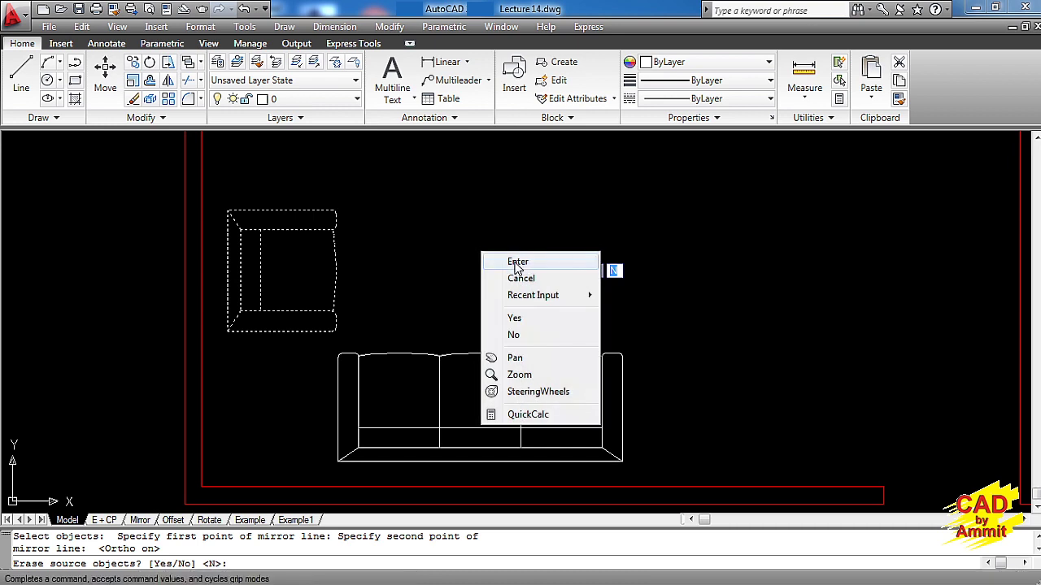
click(517, 261)
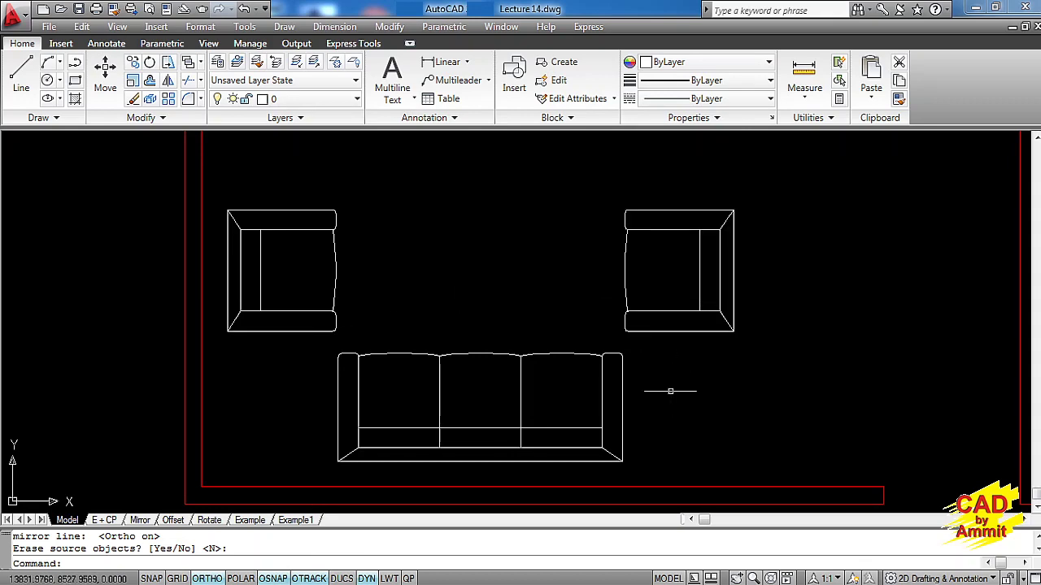
- Copy the Side Table from the furniture legend, taking its corner as the base point
scroll(669, 386, down, 4)
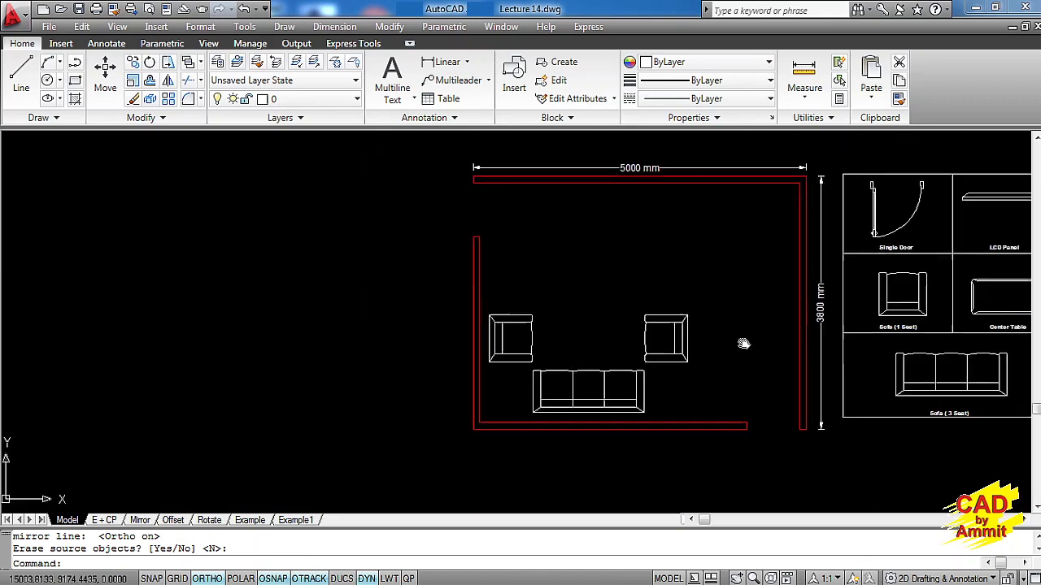
middle_drag(675, 344, 429, 324)
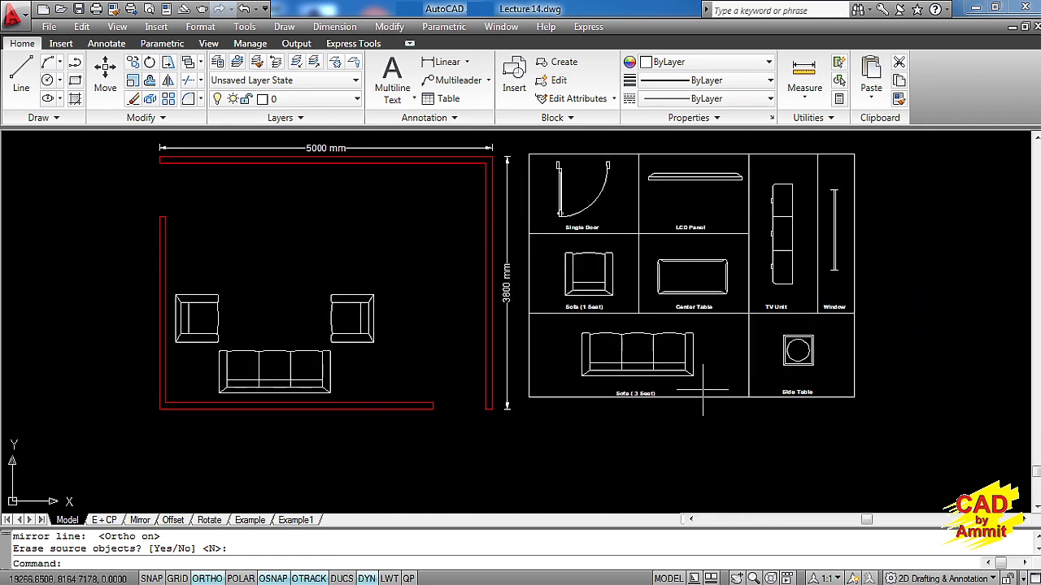
scroll(763, 379, up, 2)
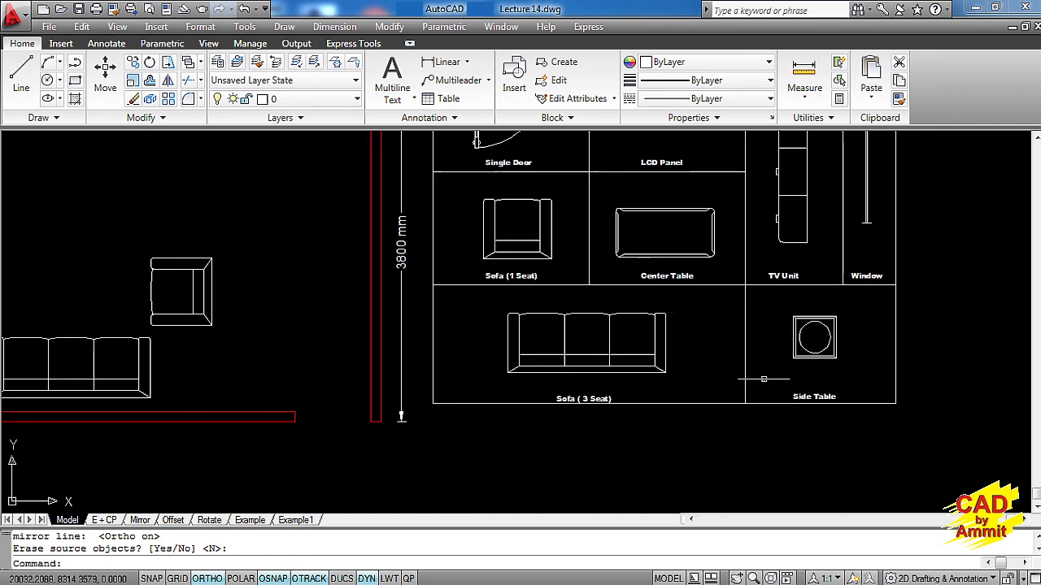
text(cp)
key(Return)
click(850, 370)
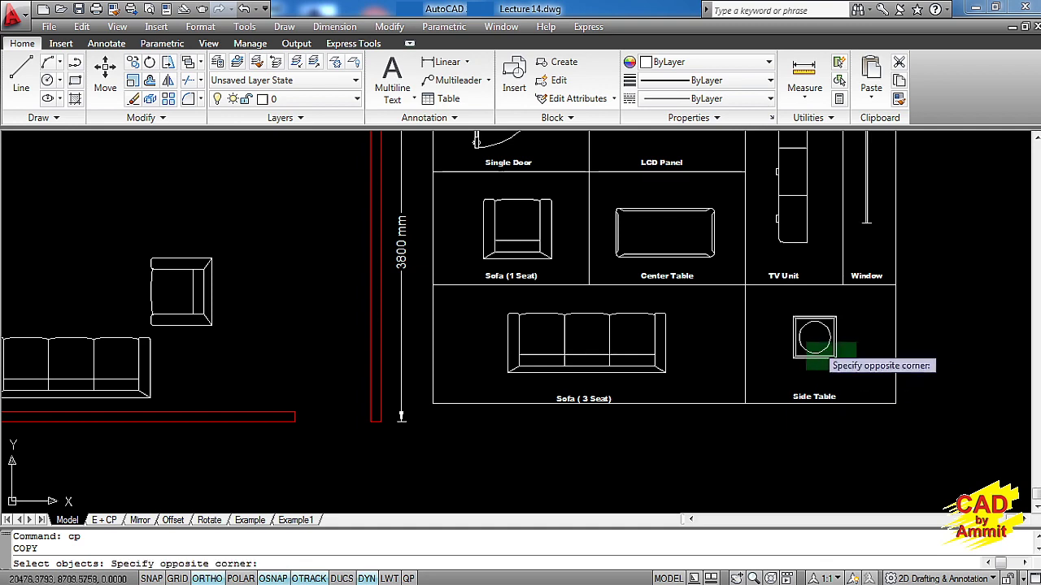
click(781, 345)
key(Return)
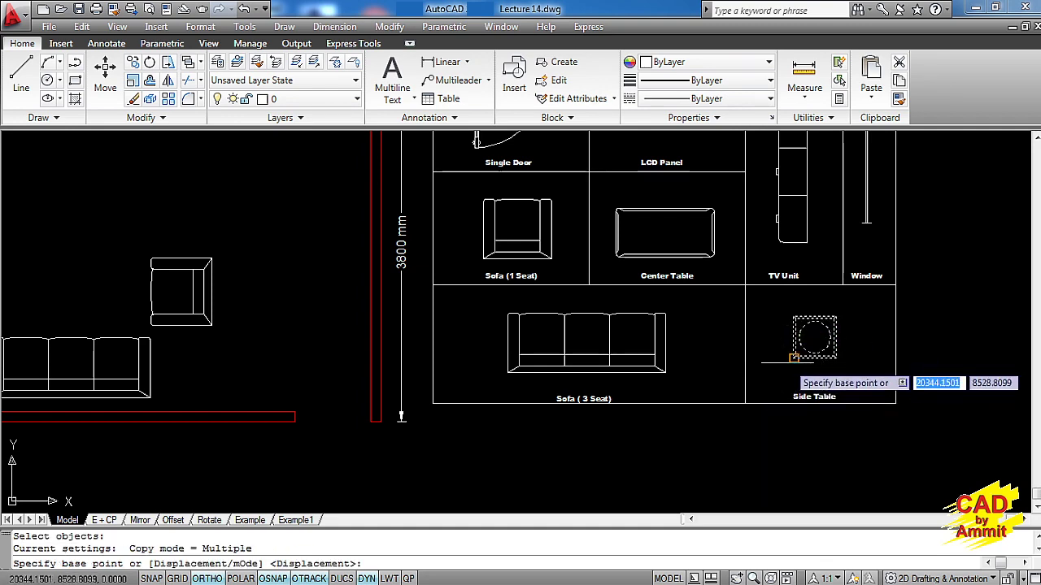
click(794, 357)
- Place the side table copy in the room's lower-left inner wall corner
middle_drag(236, 285, 691, 236)
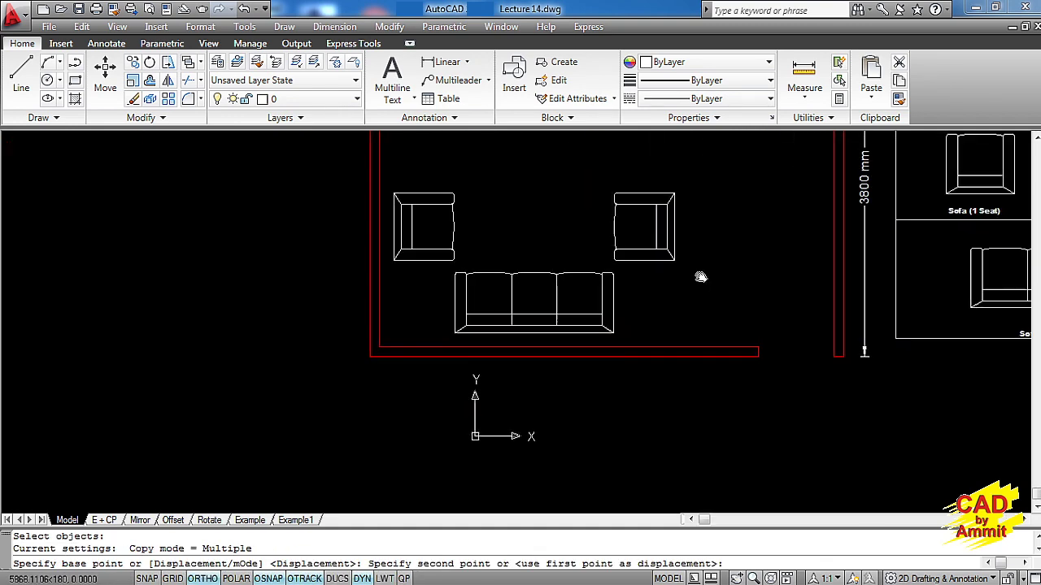
click(379, 348)
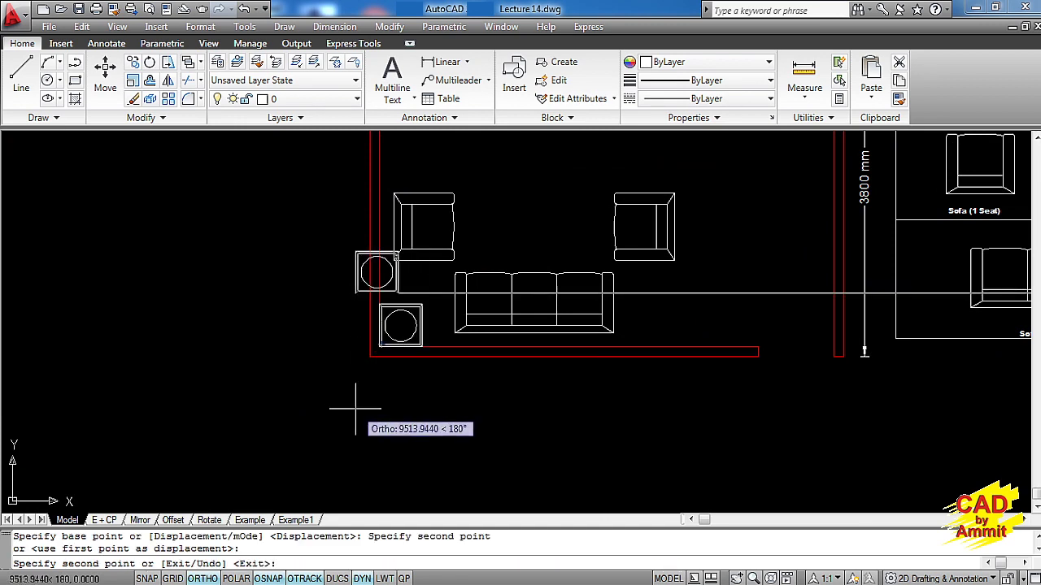
key(Escape)
scroll(403, 354, up, 5)
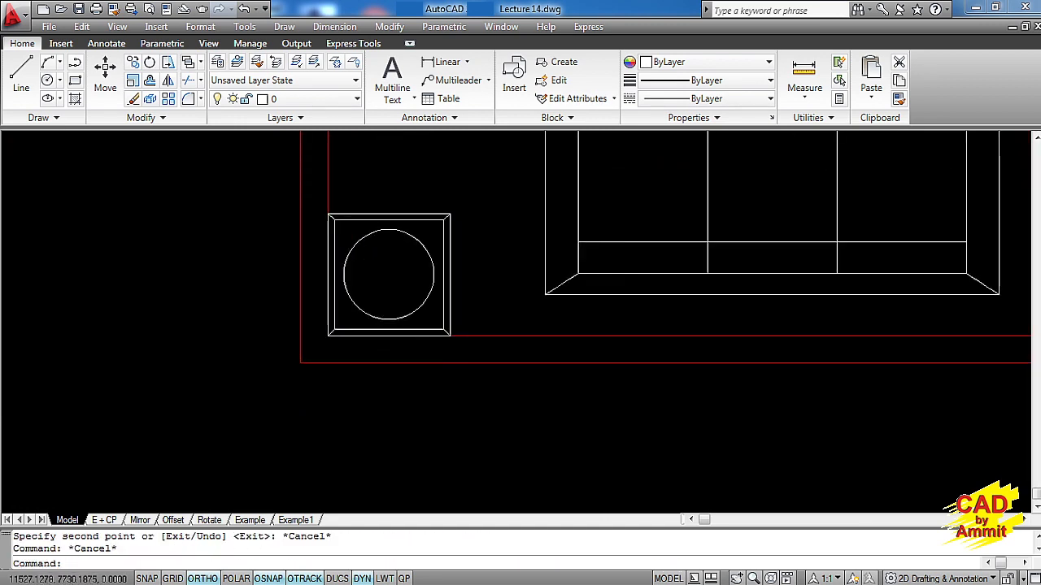
scroll(455, 396, down, 2)
text(m)
key(Return)
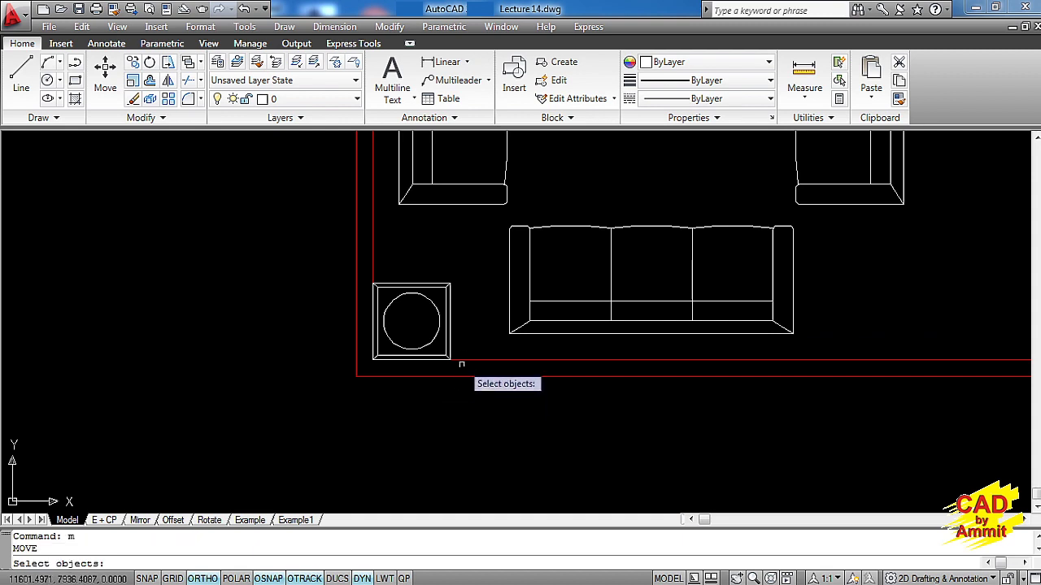
click(458, 358)
click(419, 325)
key(Return)
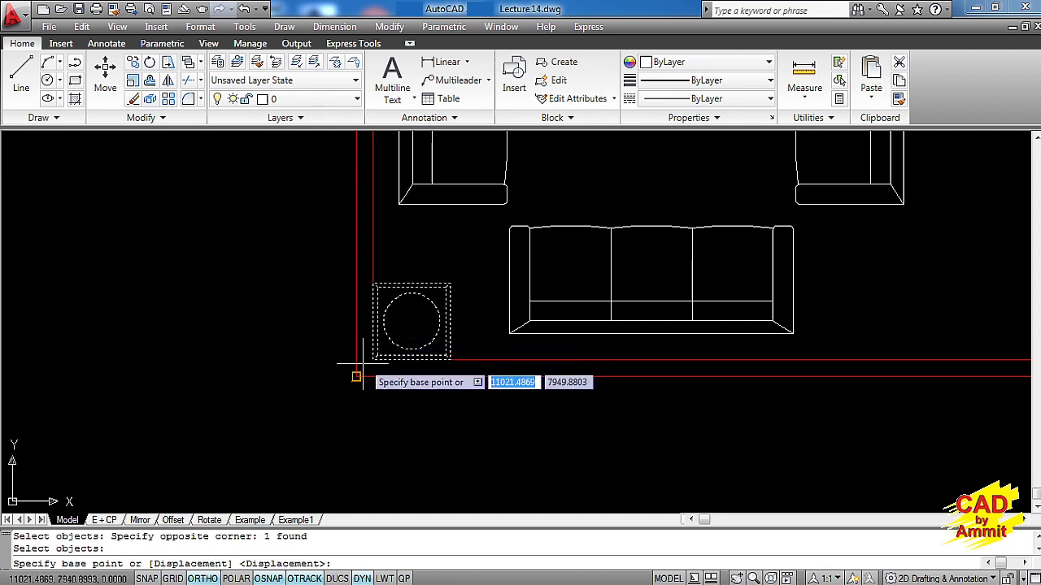
click(373, 359)
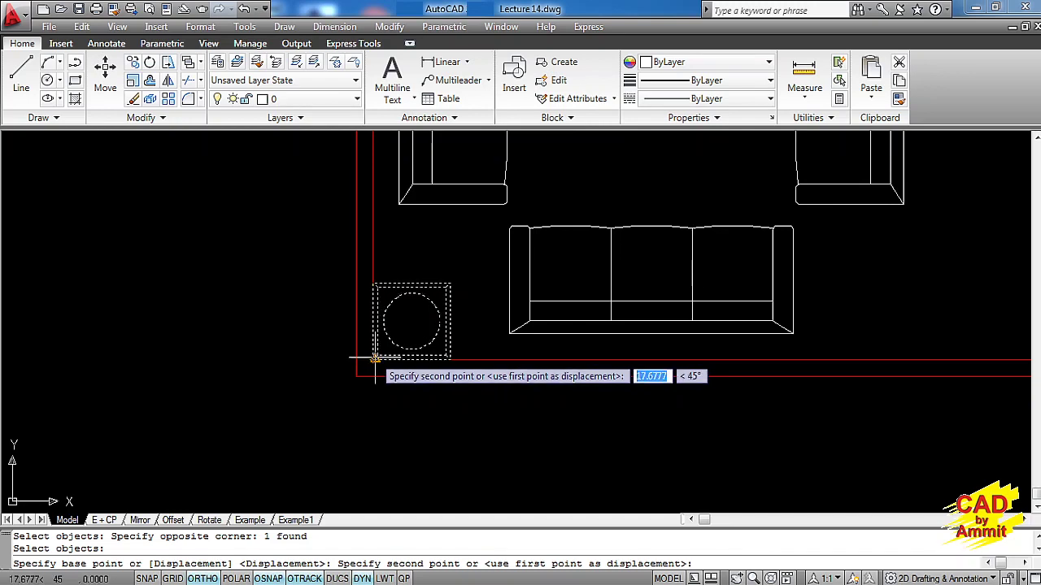
text(150)
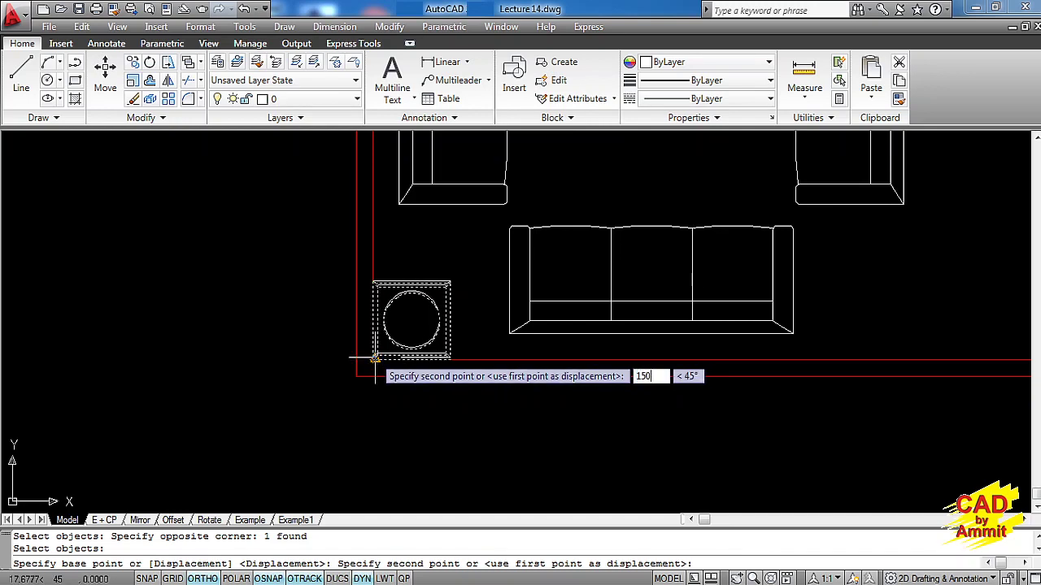
key(Tab)
text(1)
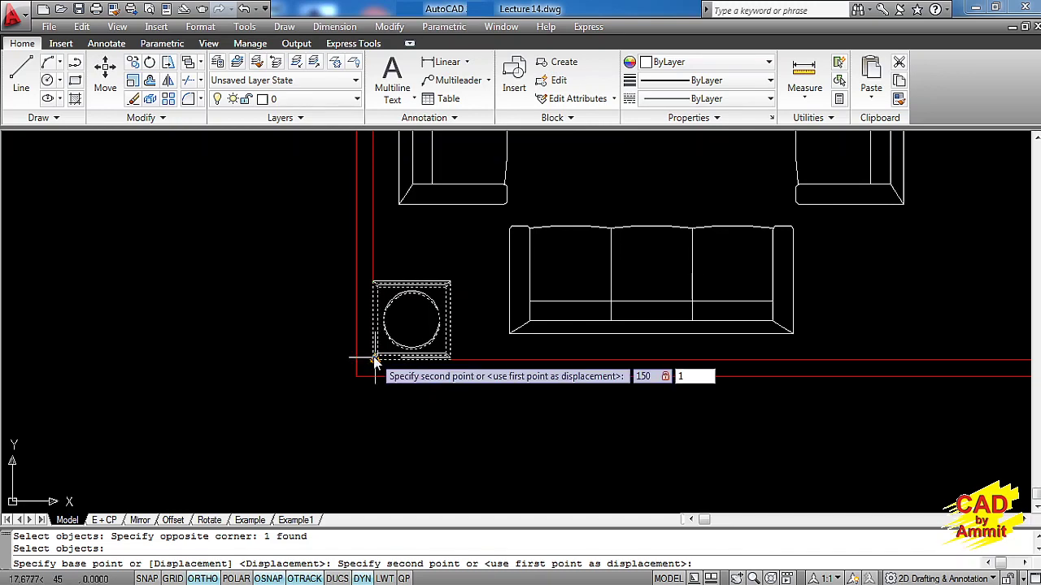
key(Return)
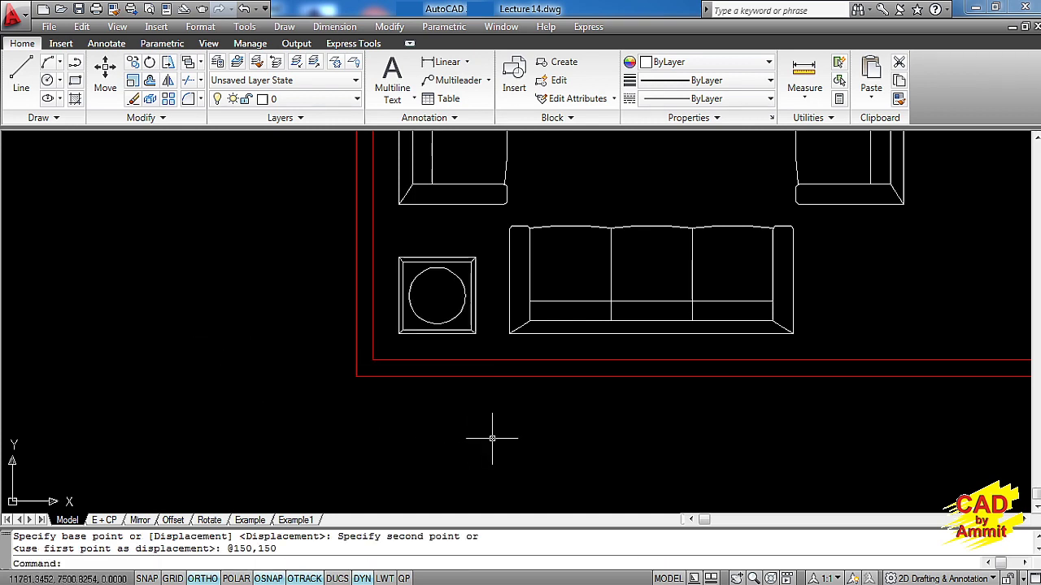
middle_drag(512, 428, 405, 444)
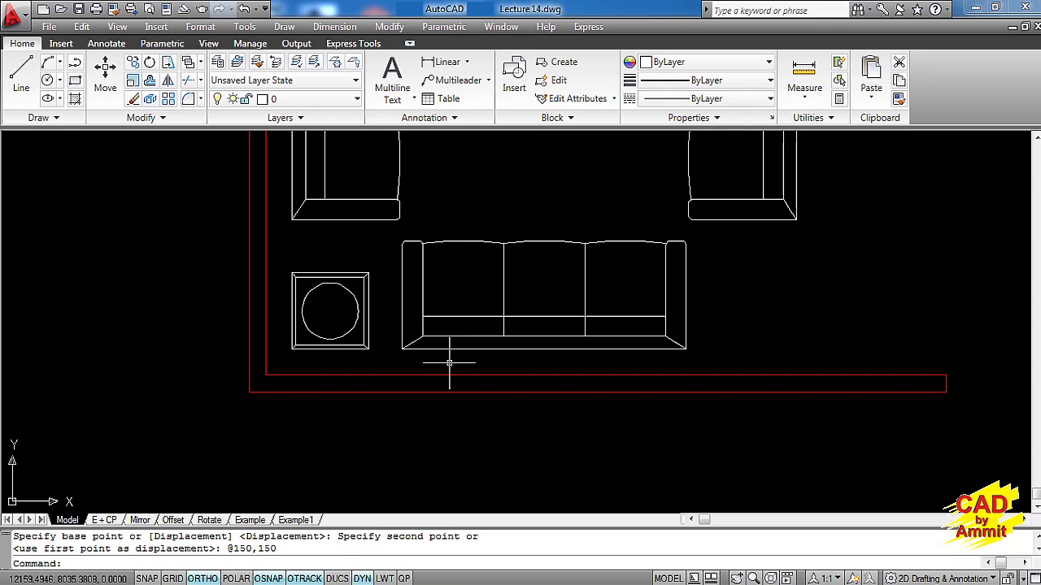
- Mirror the side table about a vertical line through the sofa's top midpoint, keeping the original
text(mi)
key(Return)
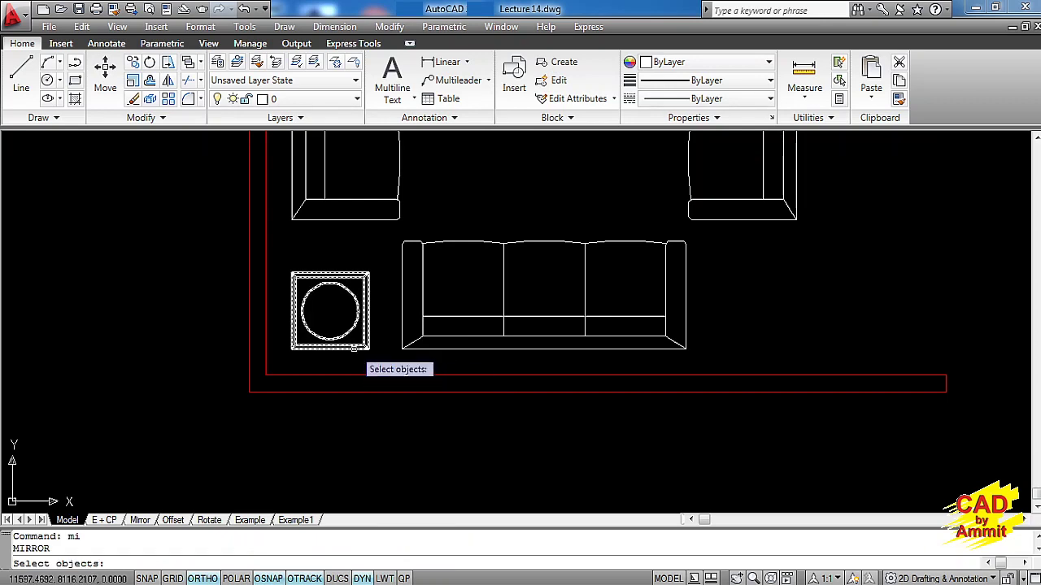
click(354, 349)
key(Return)
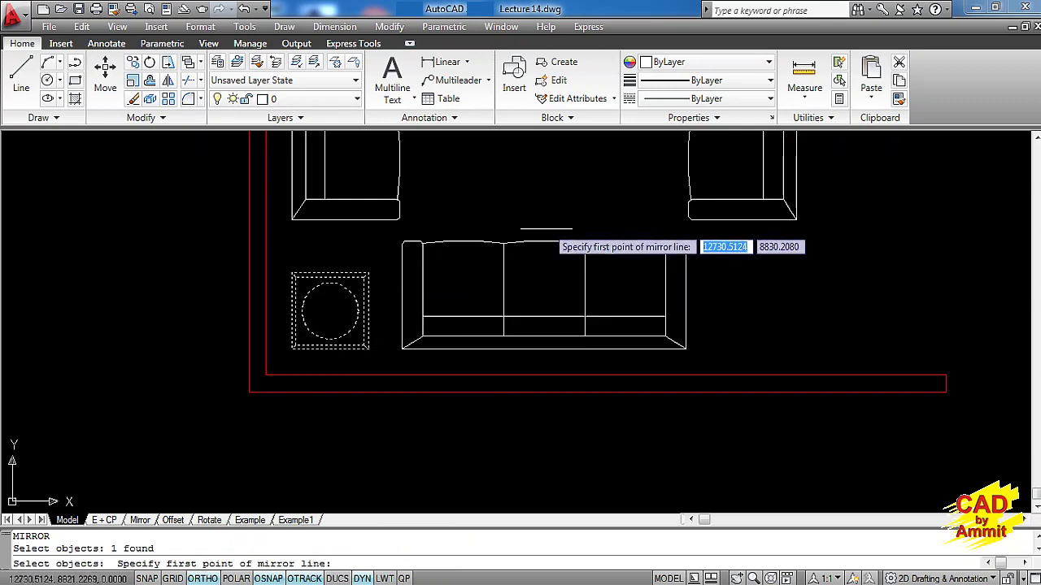
click(544, 241)
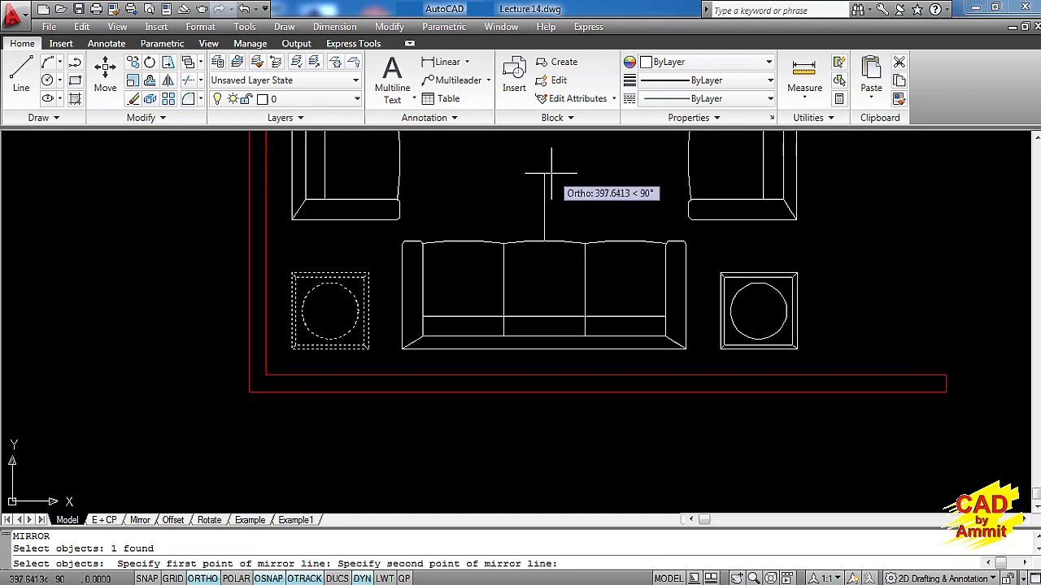
click(551, 172)
right_click(549, 176)
click(579, 187)
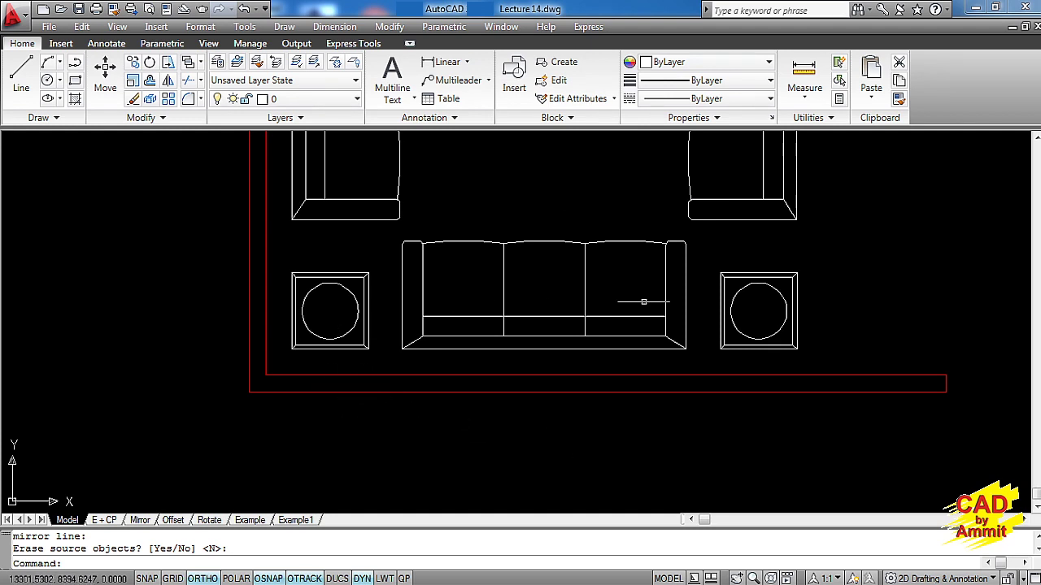
- Copy the LCD Panel from the furniture legend
scroll(720, 444, down, 5)
mouse_move(773, 342)
middle_down()
mouse_move(441, 337)
mouse_move(391, 375)
middle_up()
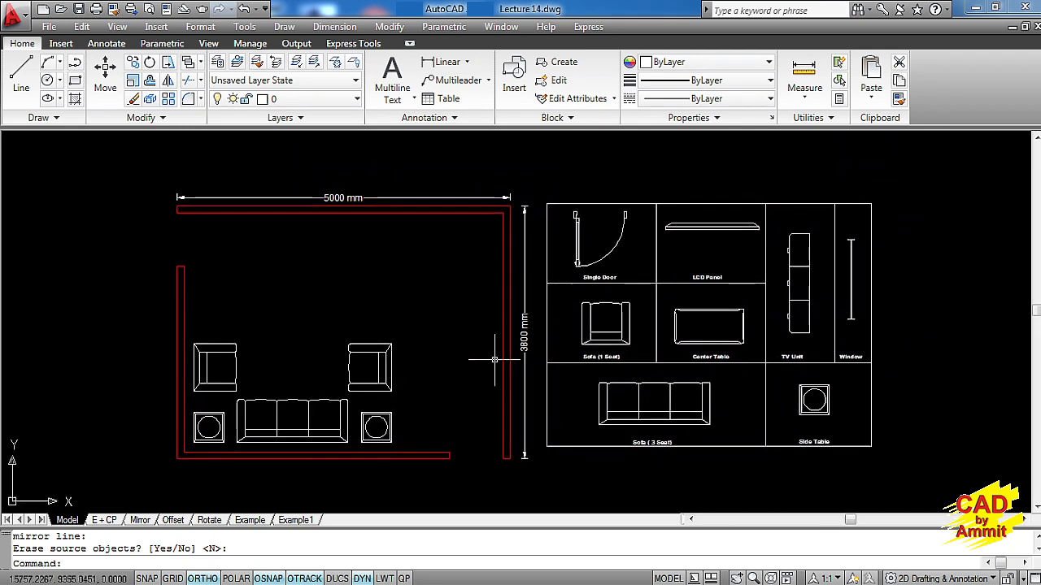
scroll(718, 247, up, 2)
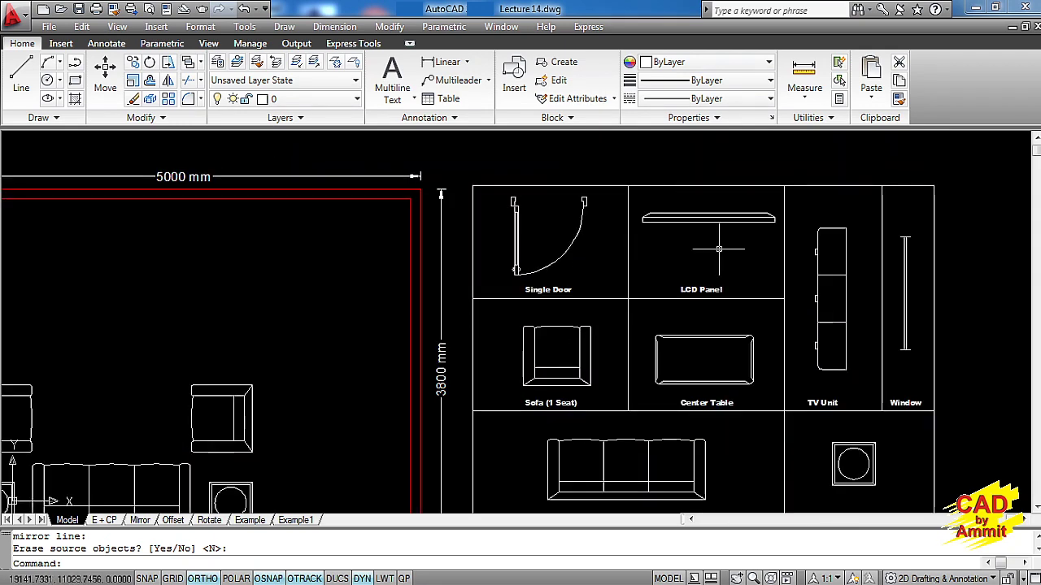
scroll(718, 248, down, 2)
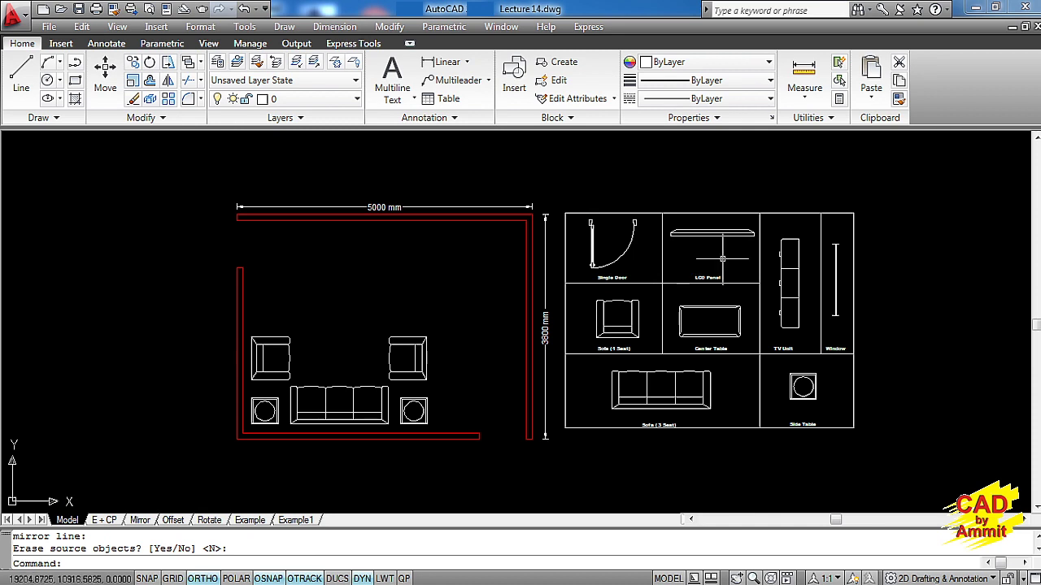
text(c)
key(Return)
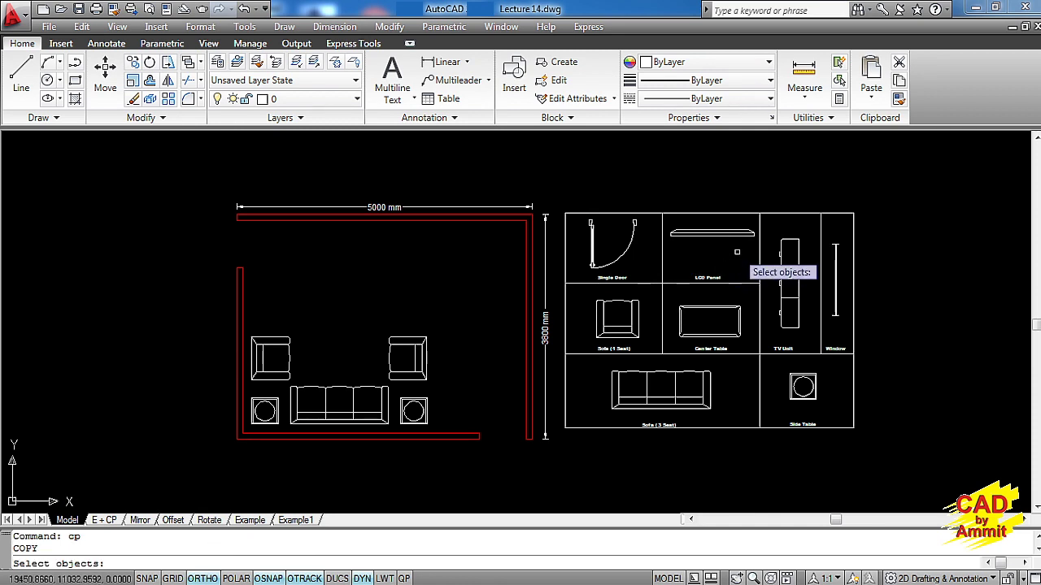
click(764, 259)
click(704, 229)
key(Return)
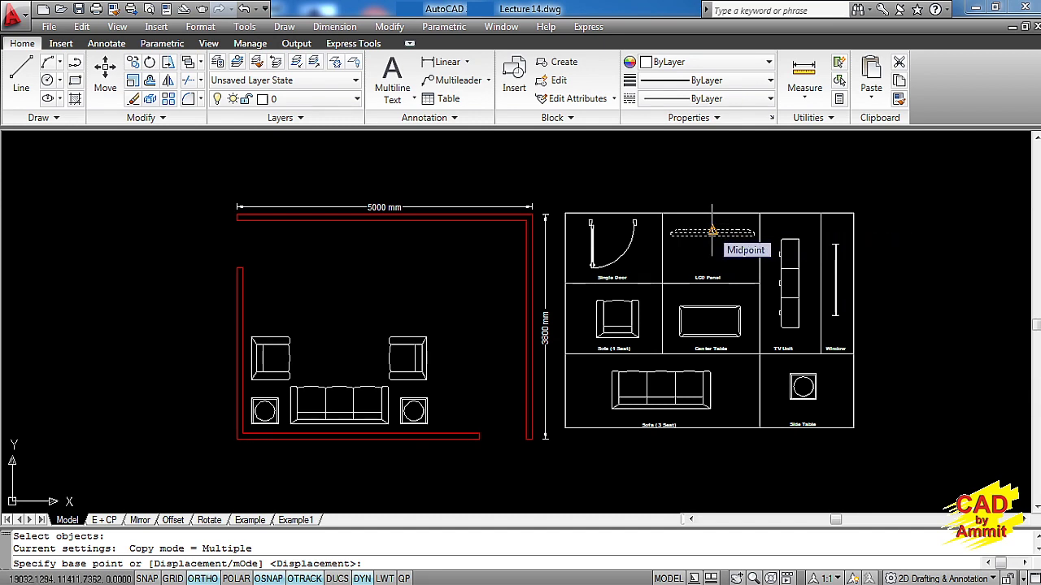
- Place the LCD panel copy by its midpoint at the top wall's midpoint
click(712, 232)
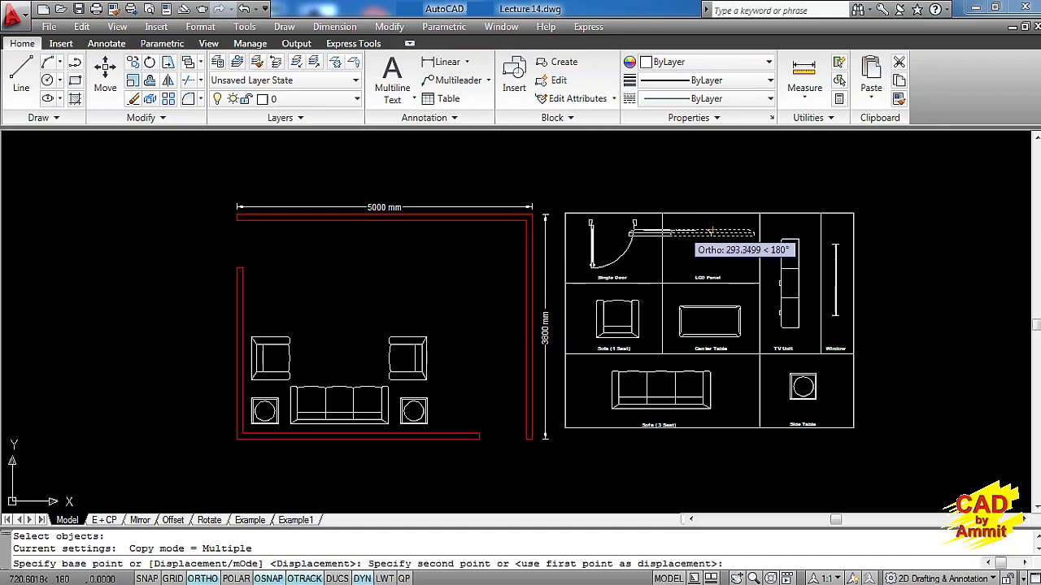
key(F8)
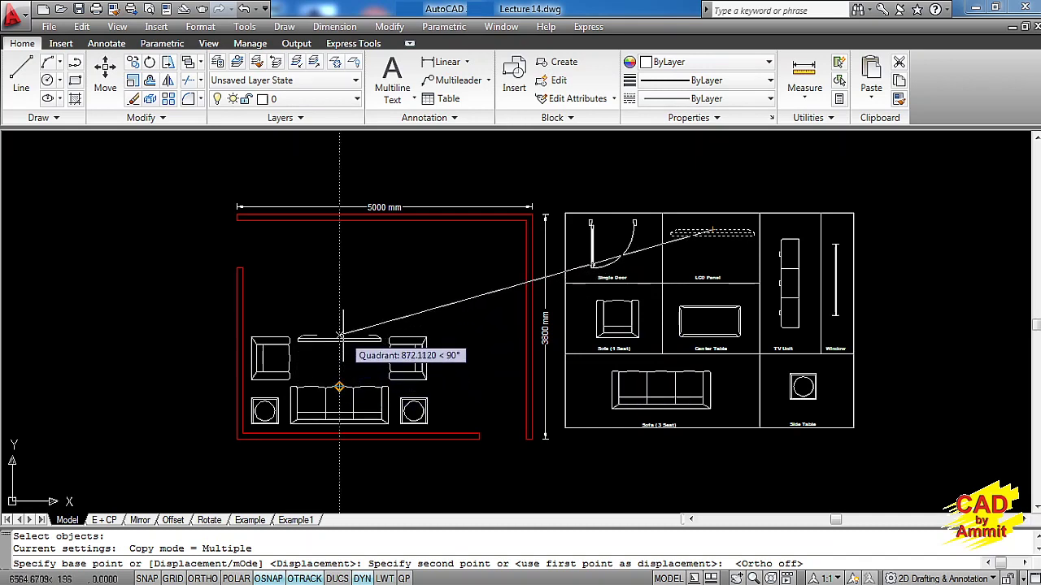
scroll(340, 334, up, 2)
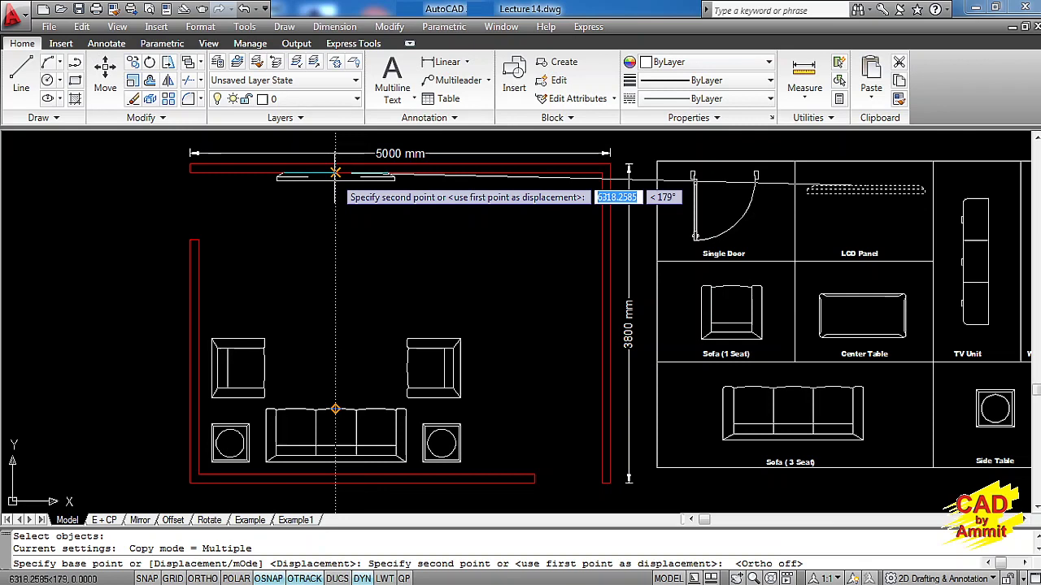
click(335, 172)
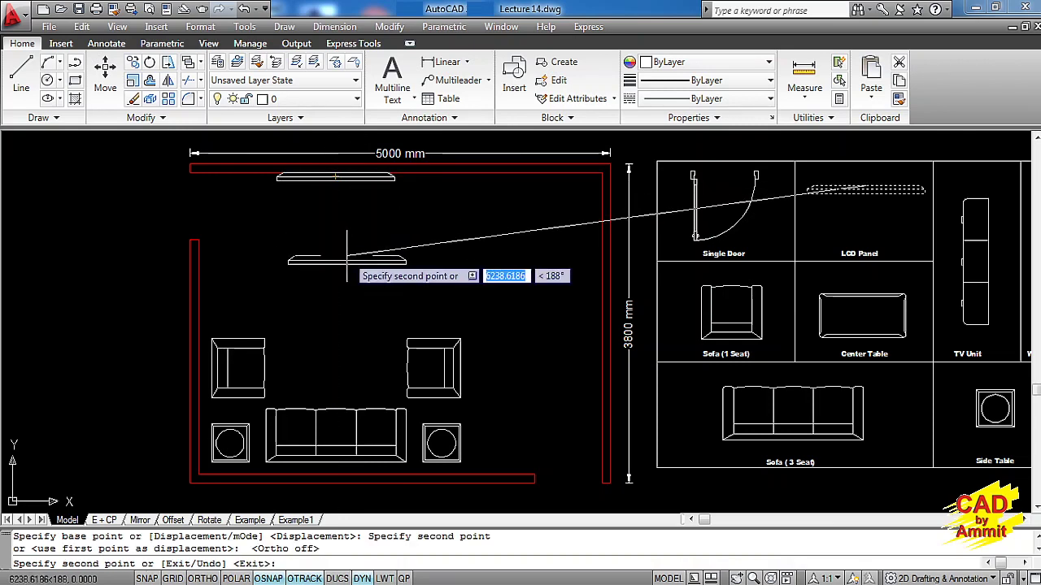
key(Escape)
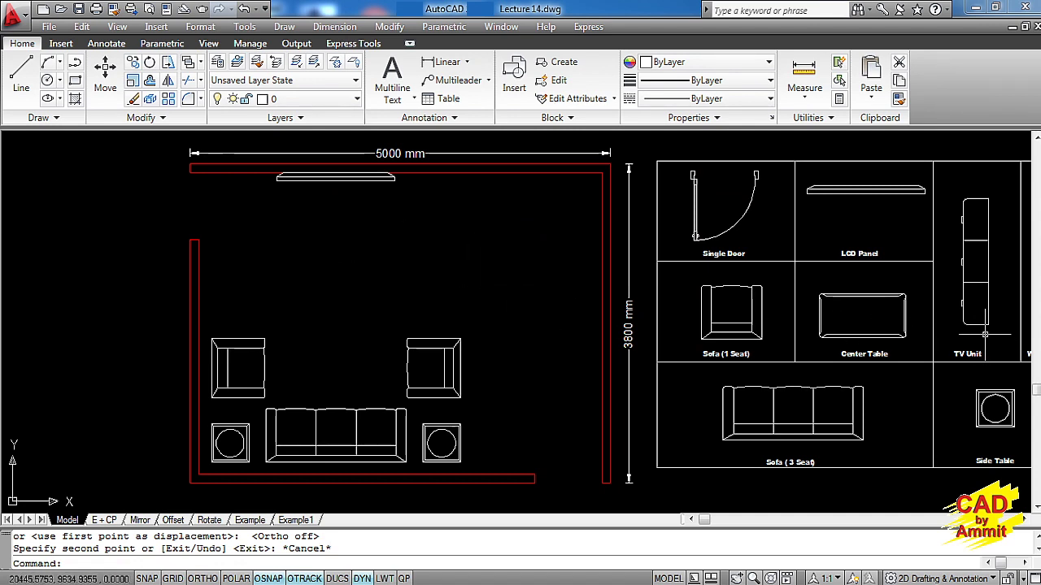
- Copy the TV Unit from the legend into the room
text(cp)
key(Return)
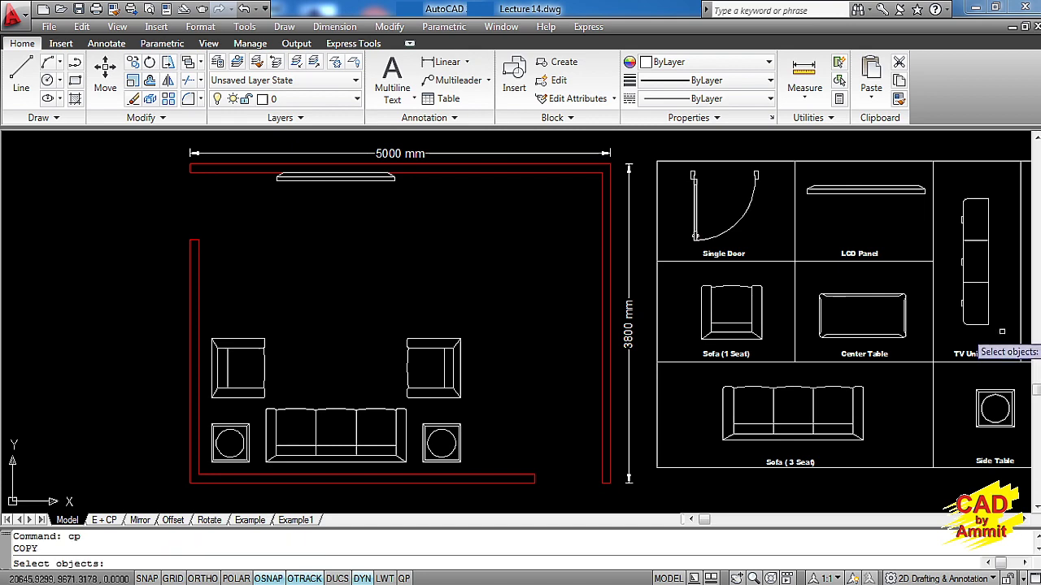
click(985, 333)
click(982, 312)
key(Return)
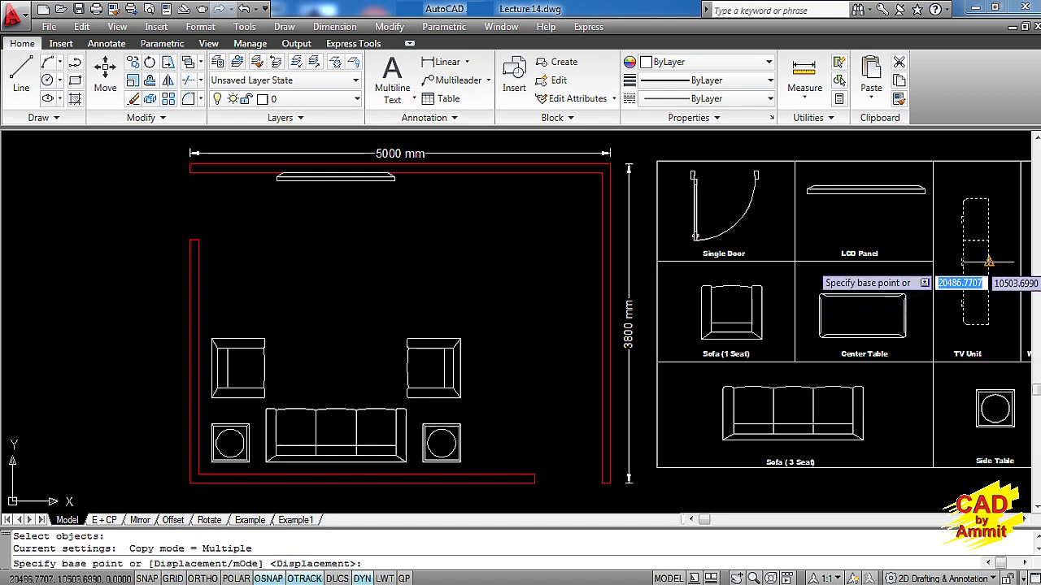
click(988, 261)
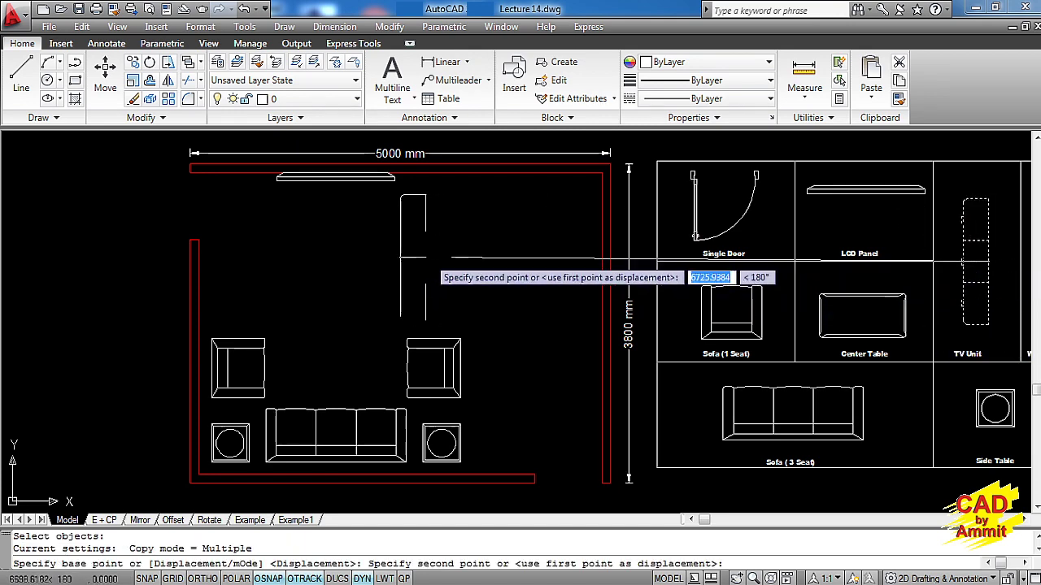
click(486, 260)
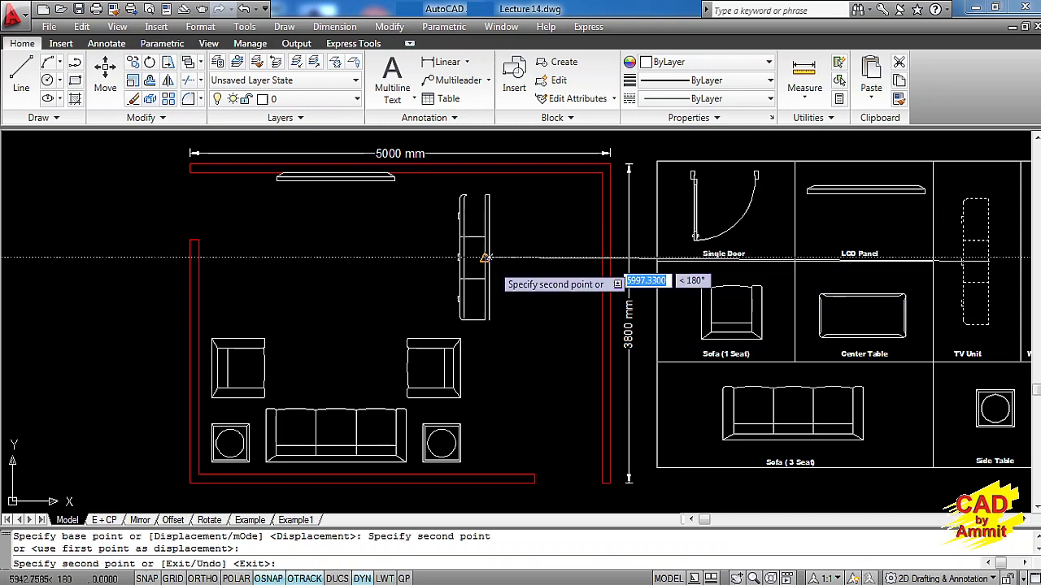
key(Escape)
key(Escape)
key(Escape)
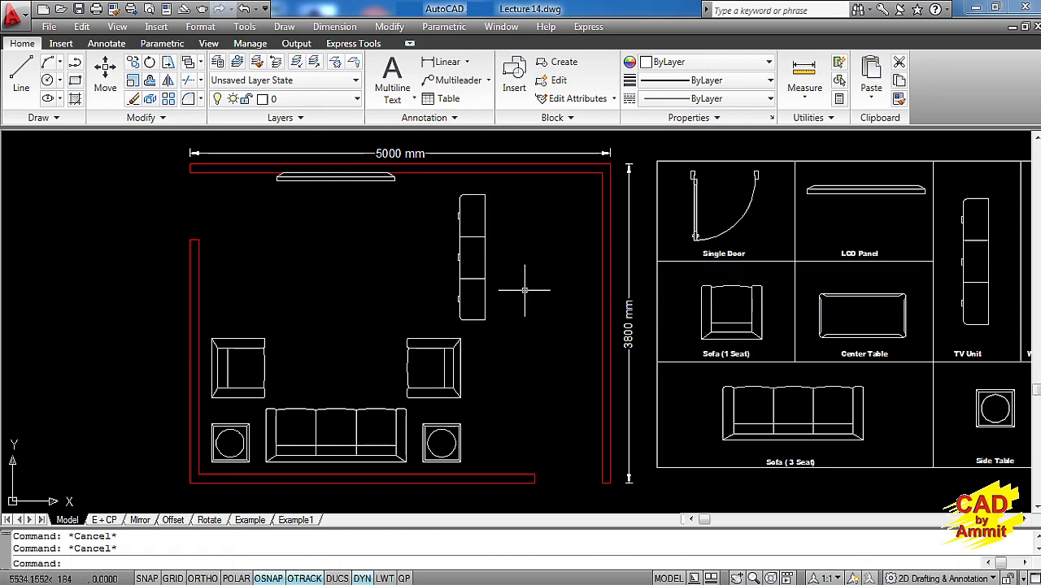
- Rotate the TV unit copy 90° with Ortho on so it lies horizontally
text(ro)
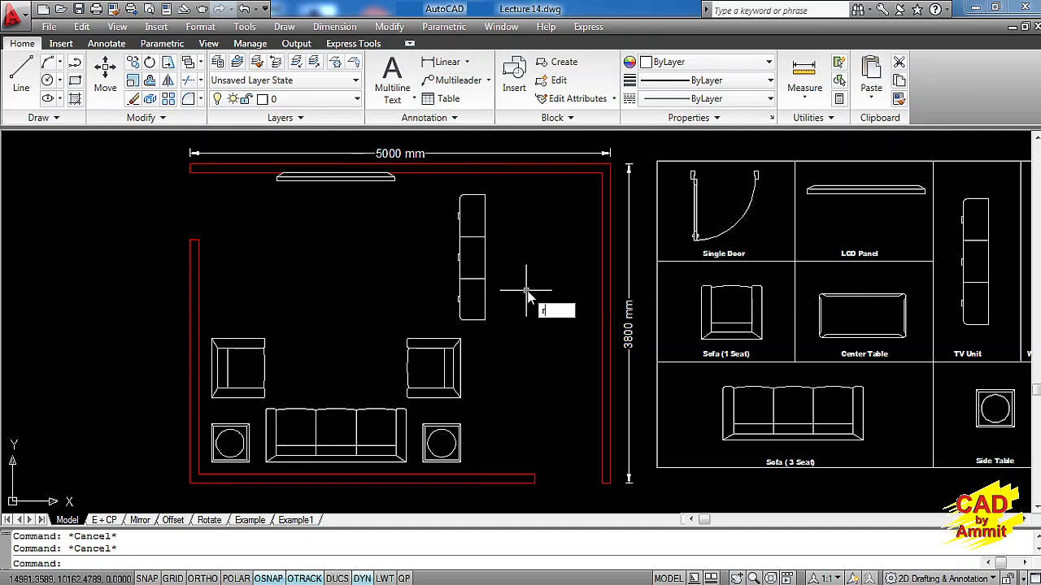
key(Return)
click(525, 290)
click(453, 273)
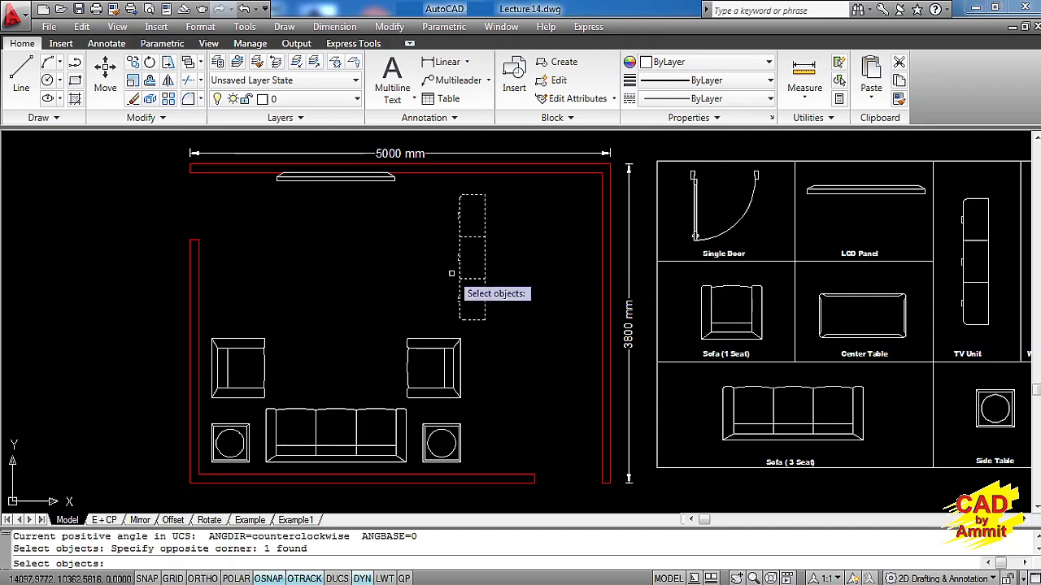
key(Return)
click(485, 258)
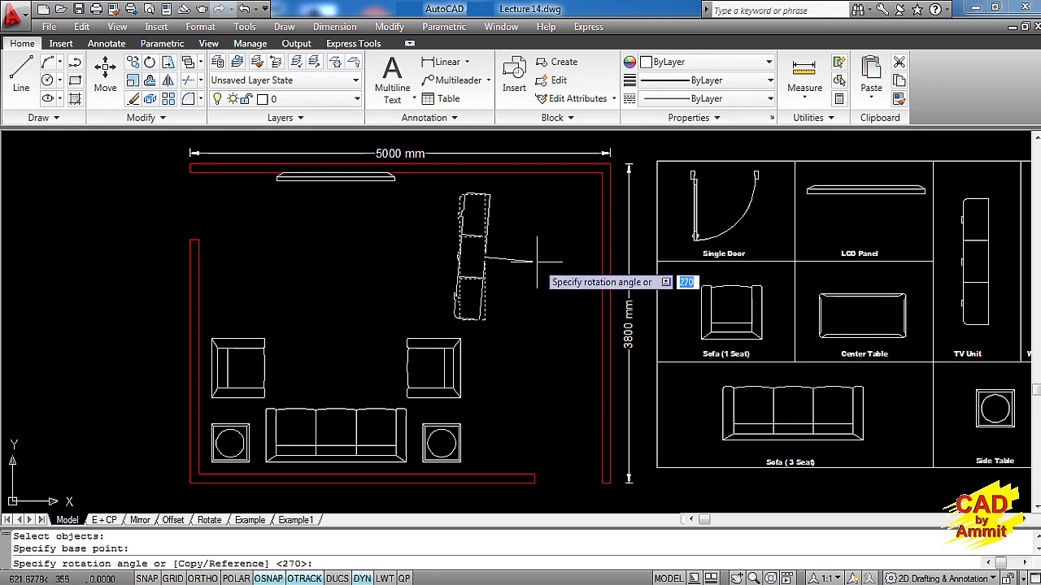
key(F8)
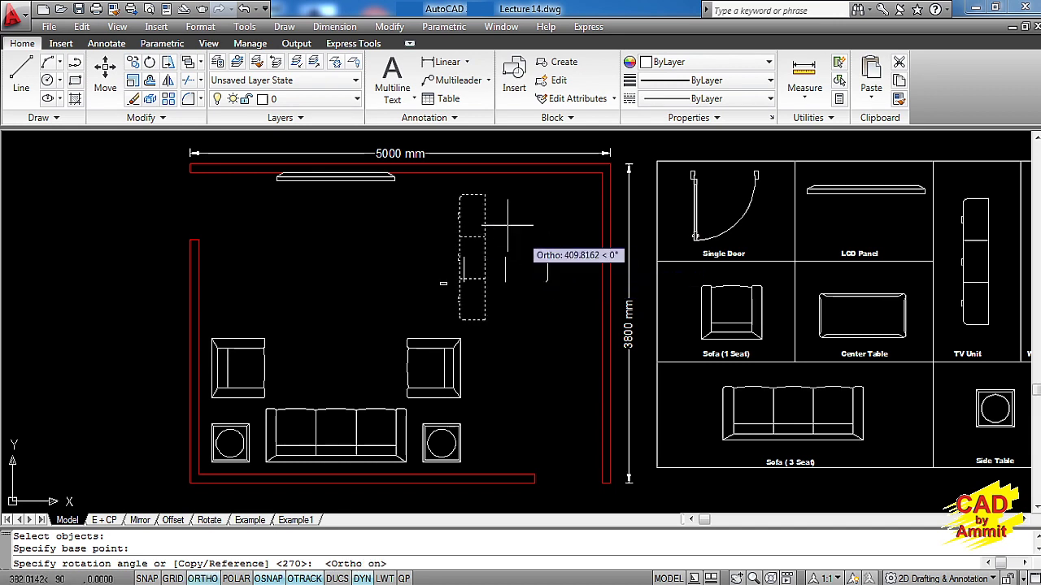
click(494, 214)
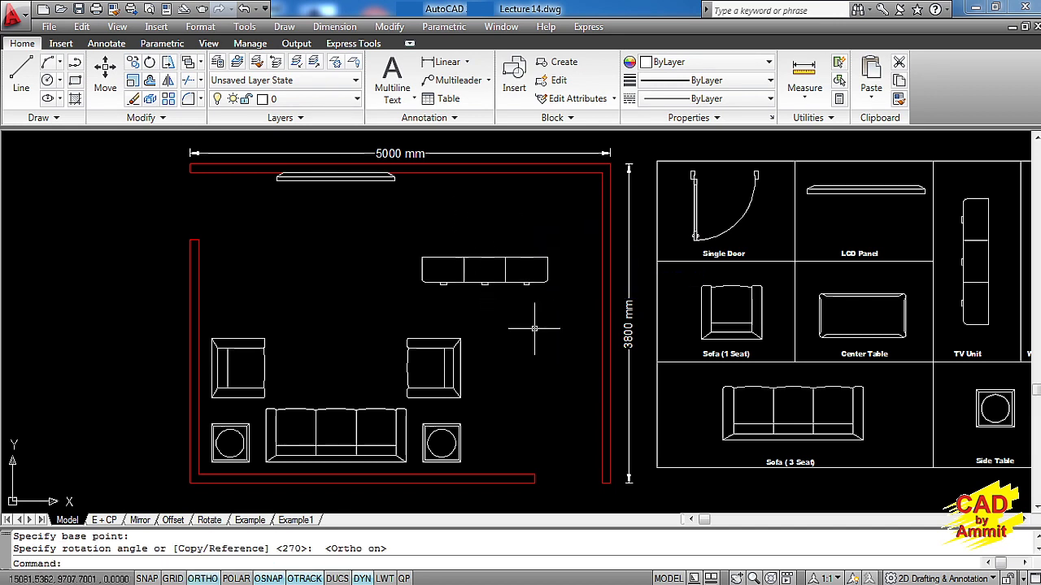
- Move the TV unit to the top wall's midpoint, in front of the LCD panel
text(m)
key(Return)
click(544, 321)
click(415, 273)
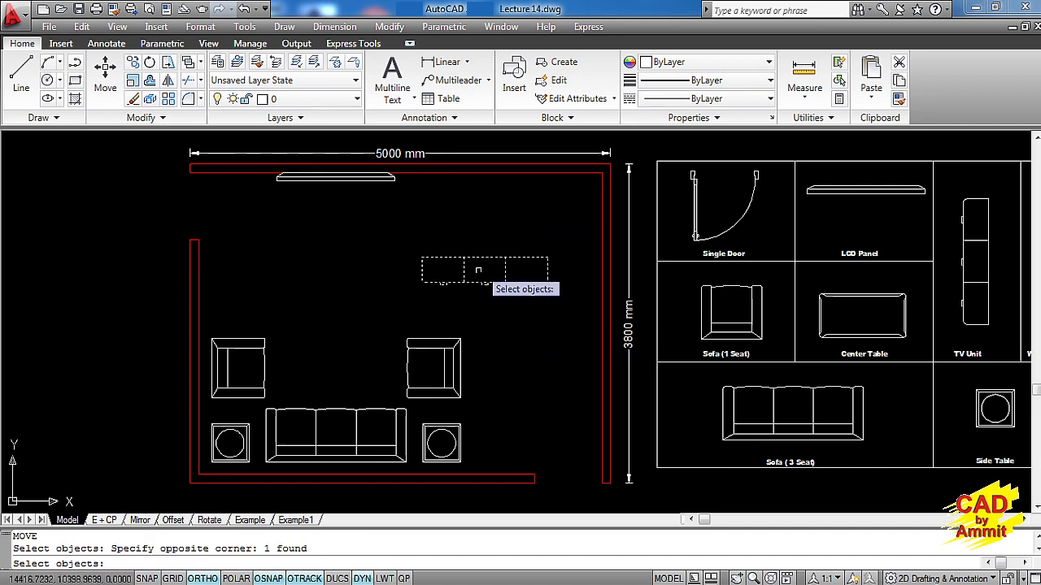
key(Return)
click(485, 259)
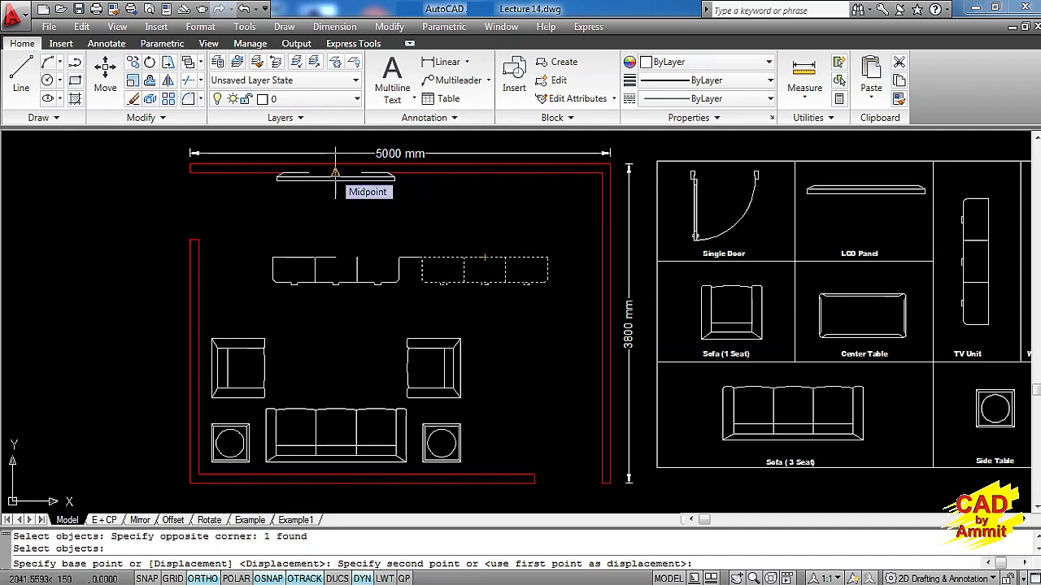
click(335, 173)
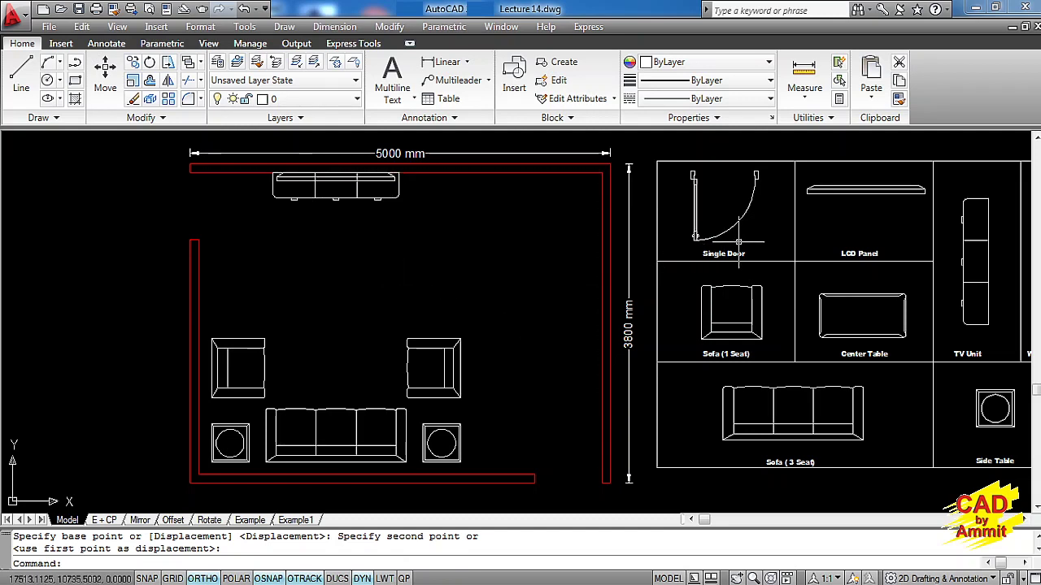
- Copy the Single Door from the legend into the room near the top wall
text(c)
key(Return)
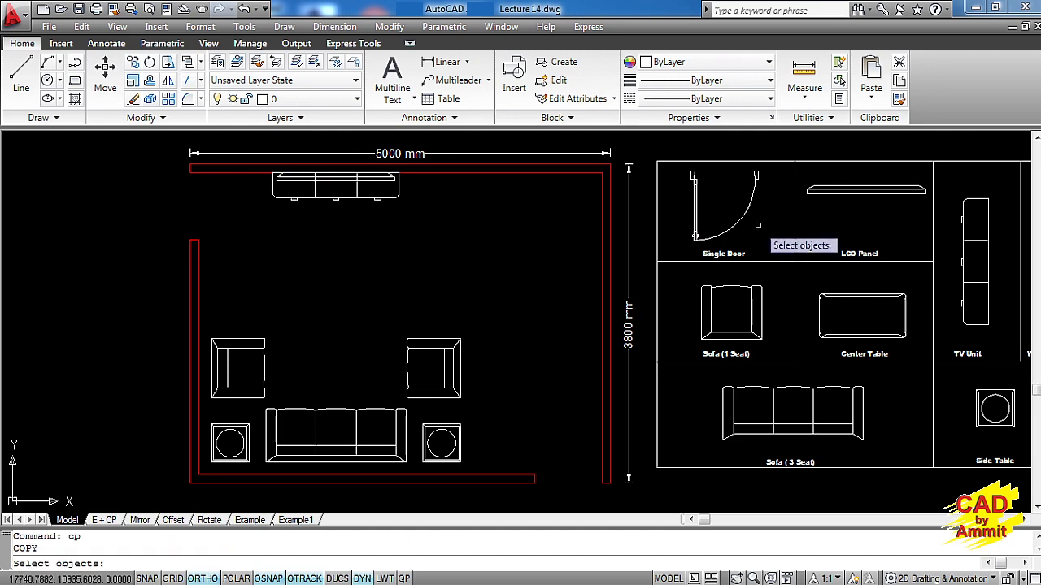
click(846, 250)
click(728, 205)
key(Return)
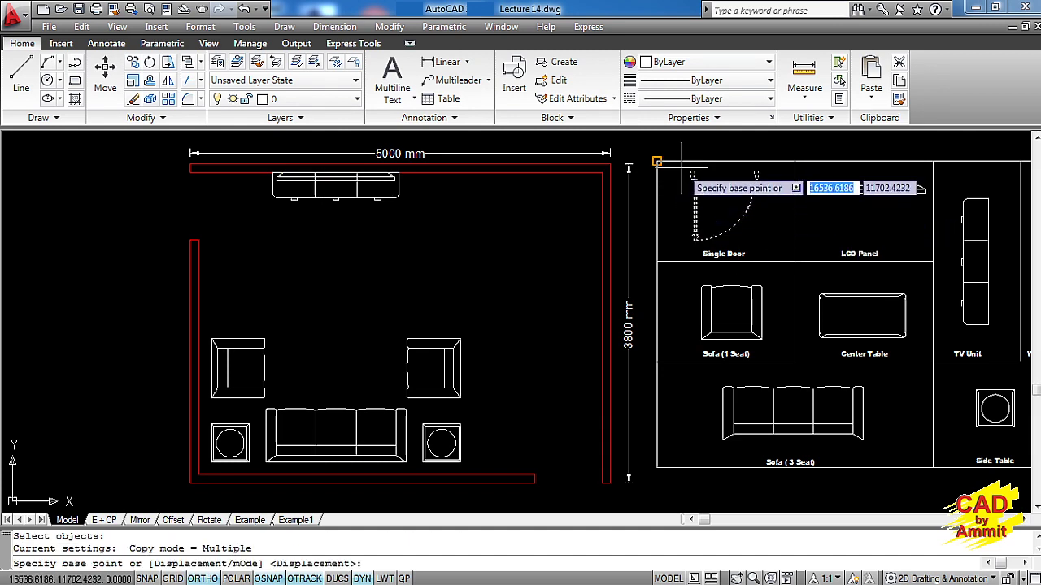
click(692, 239)
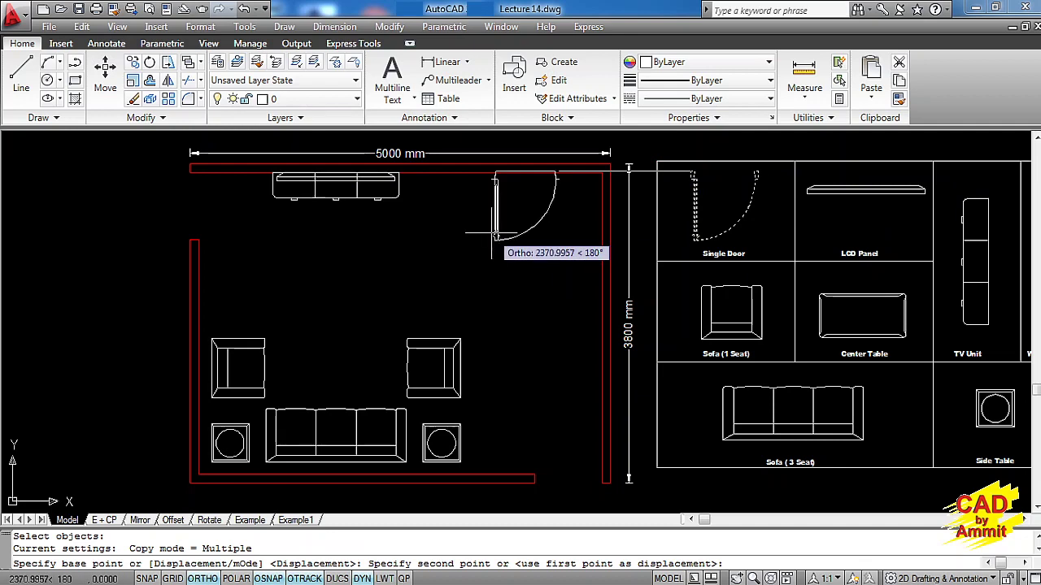
key(F8)
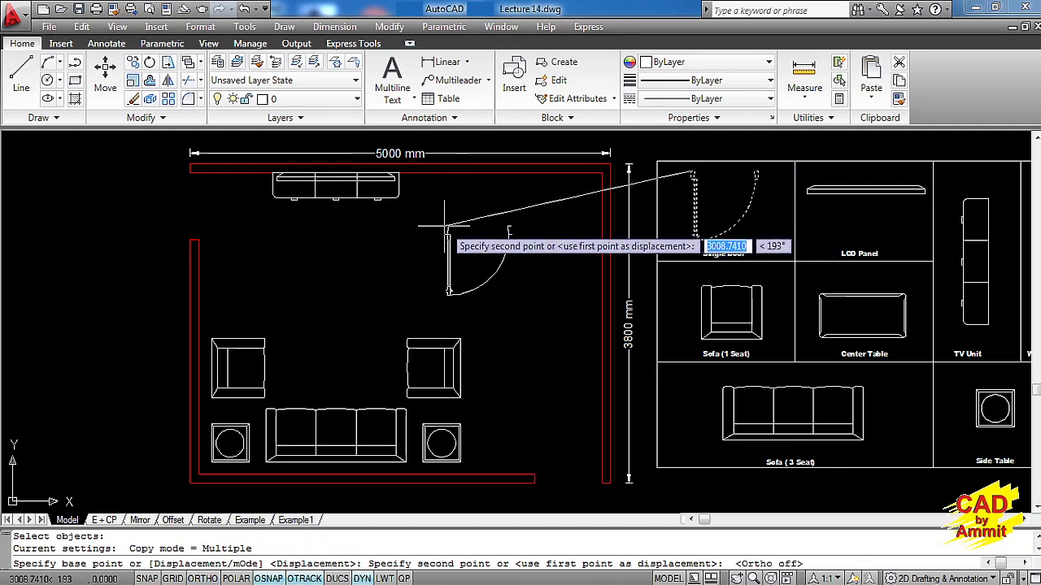
click(448, 293)
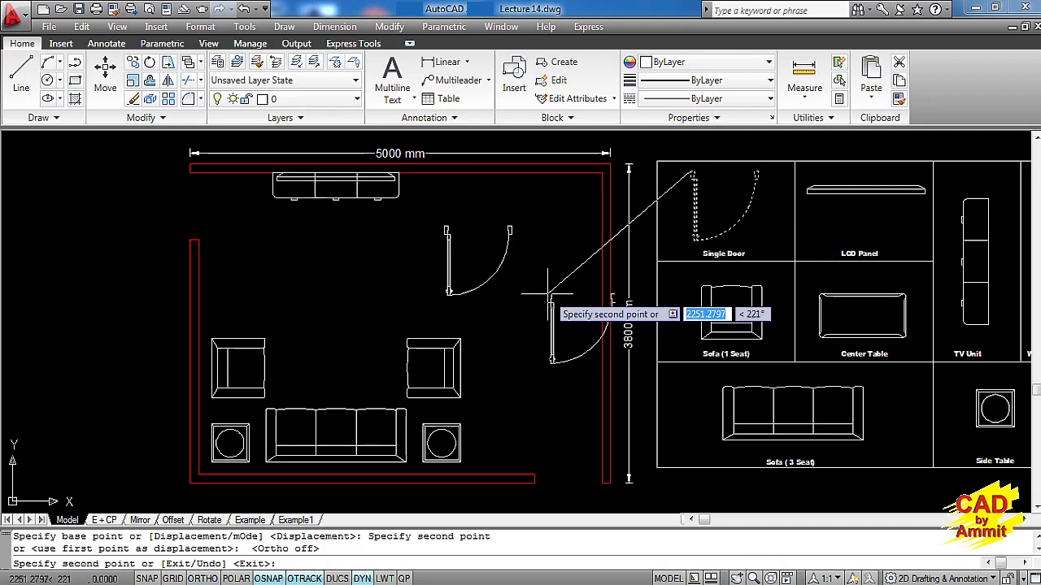
key(Escape)
- Rotate the door copy 270° about its top endpoint so it lies horizontally
text(ro)
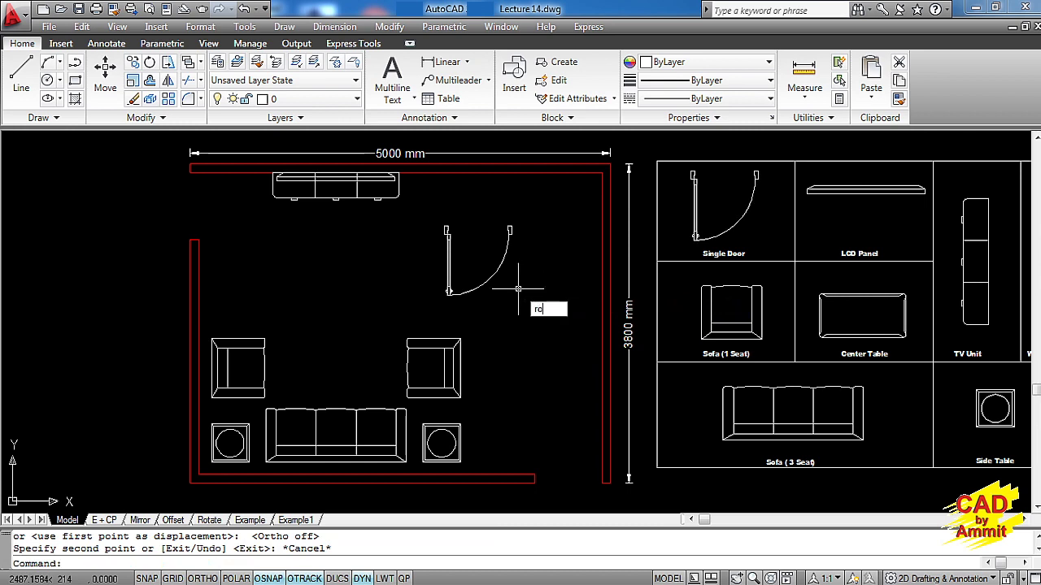
key(Return)
click(512, 279)
click(461, 255)
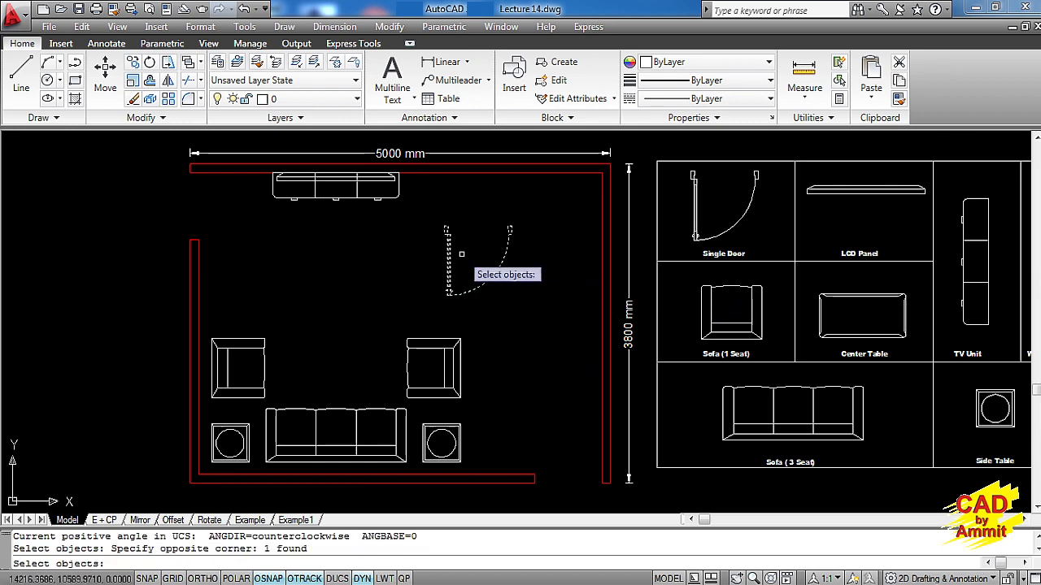
key(Return)
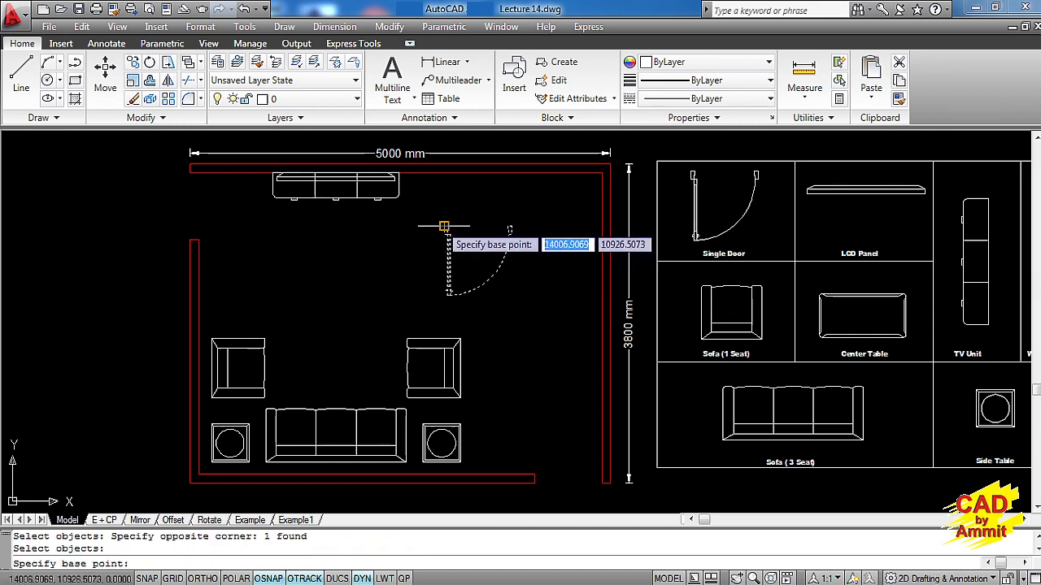
click(444, 226)
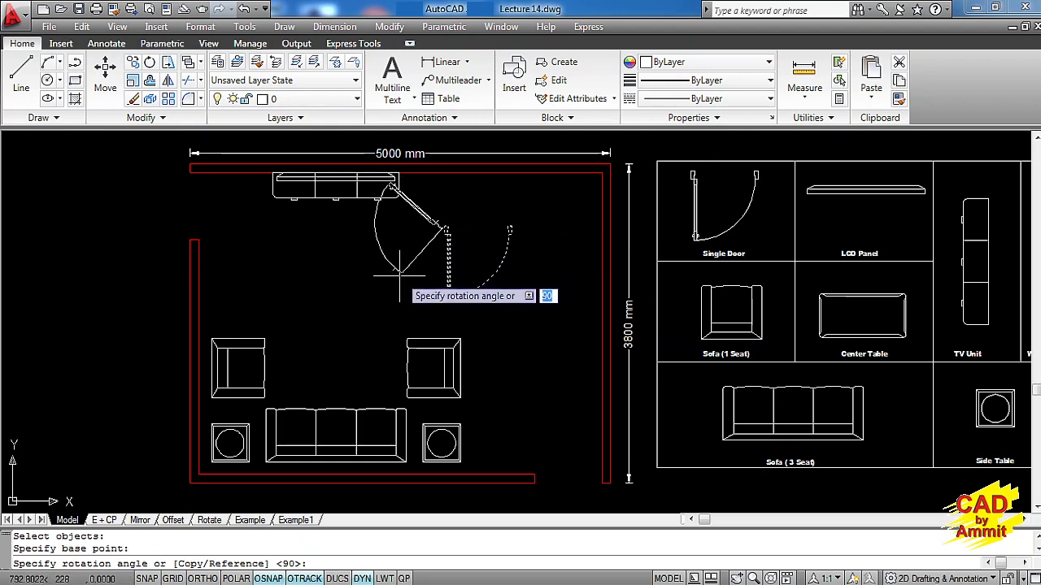
key(F8)
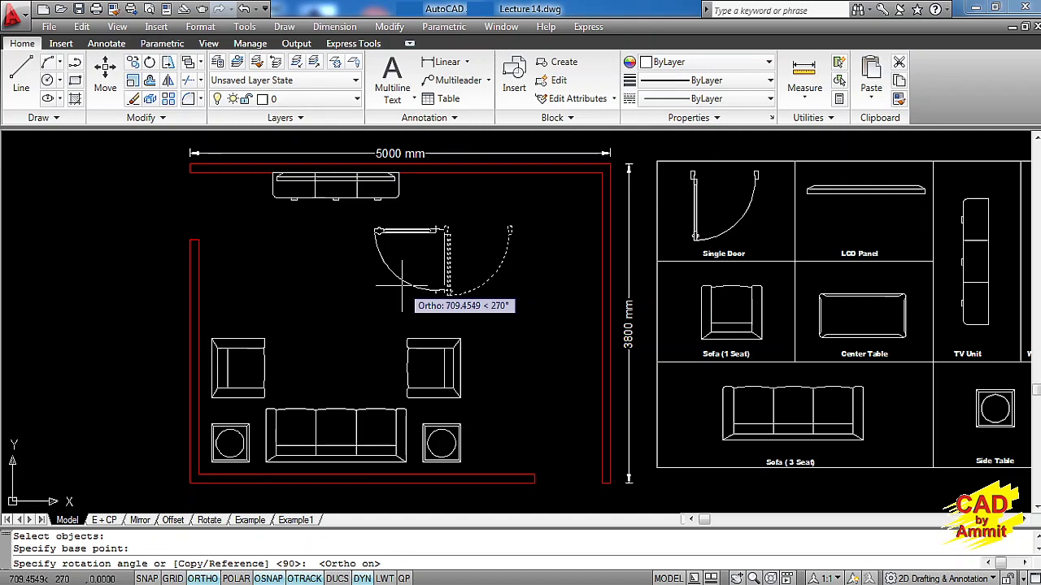
click(402, 283)
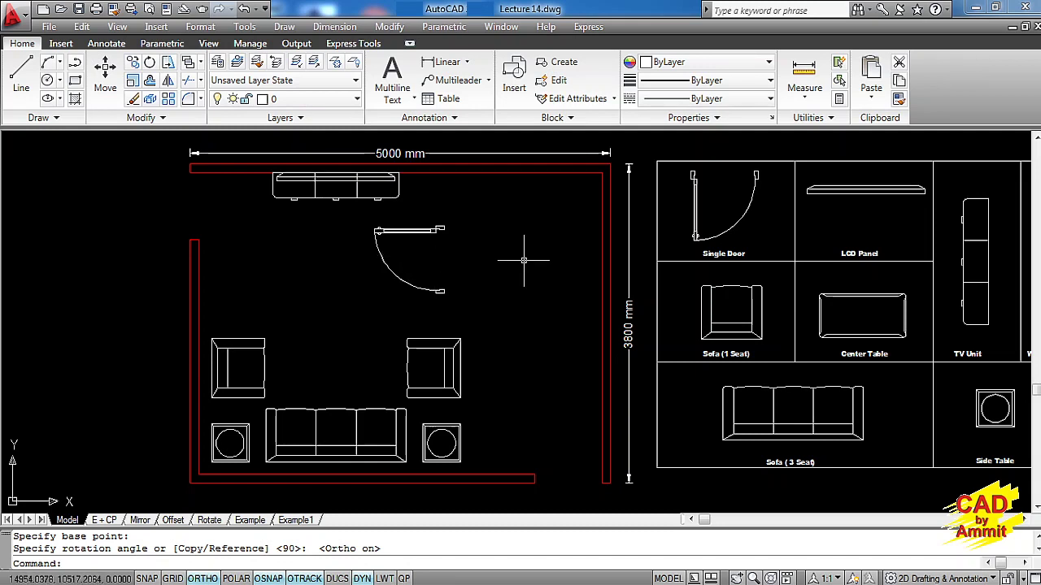
- Mirror the door to flip its swing, then delete the original door
text(mi)
key(Return)
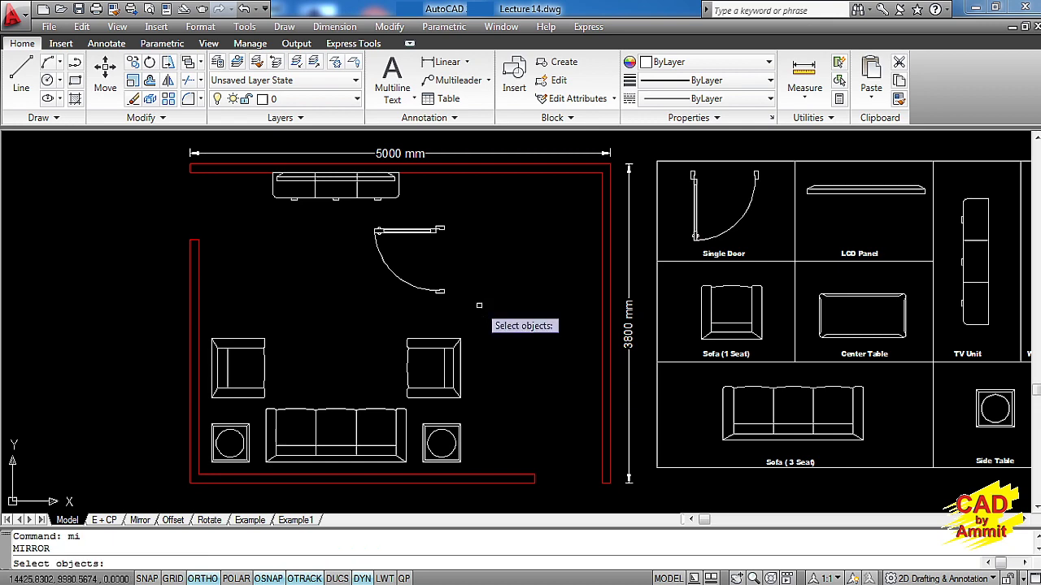
click(443, 288)
click(396, 272)
key(Return)
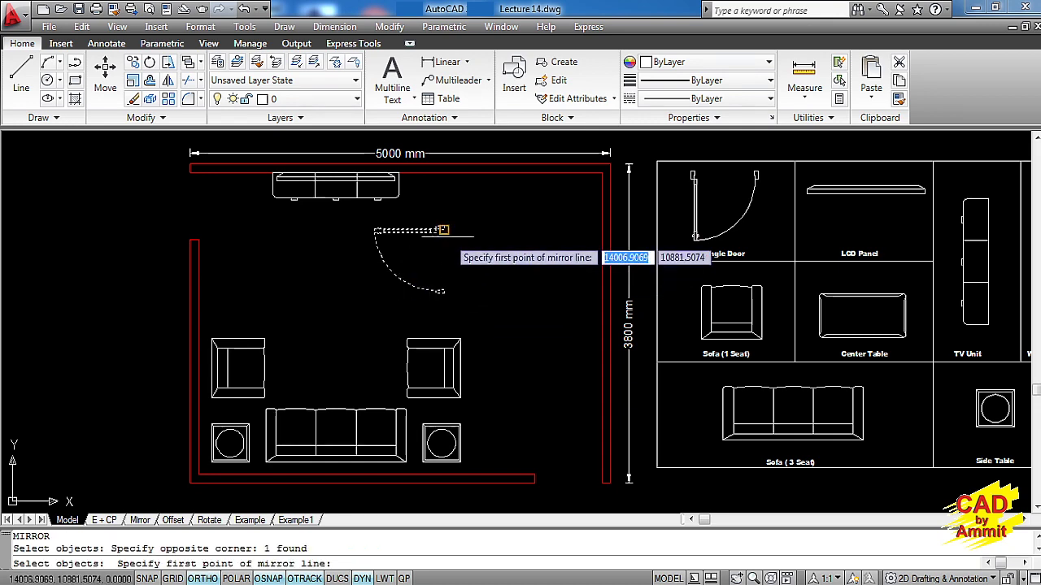
click(444, 231)
click(450, 271)
right_click(450, 271)
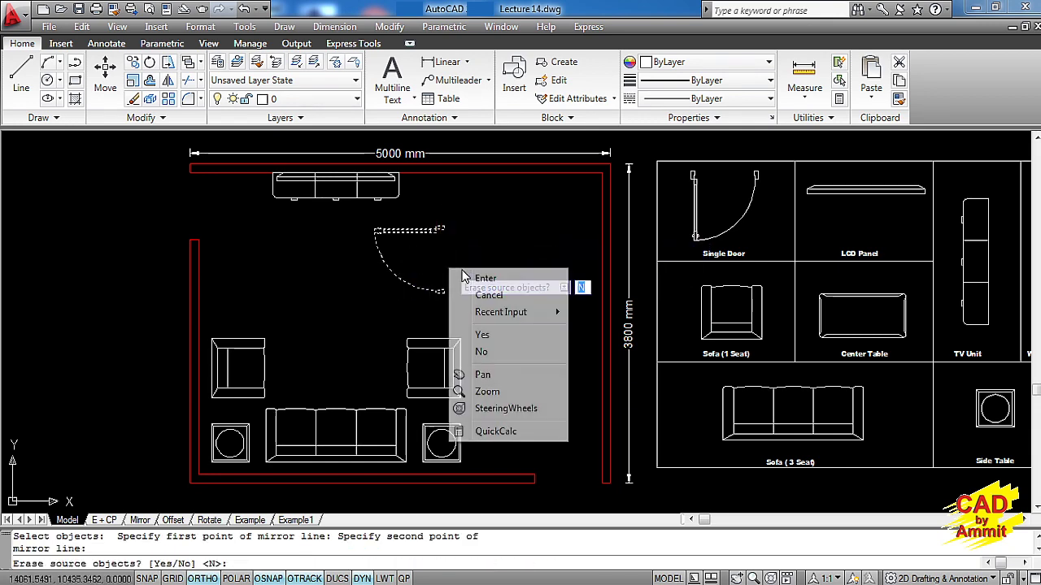
click(485, 279)
click(439, 301)
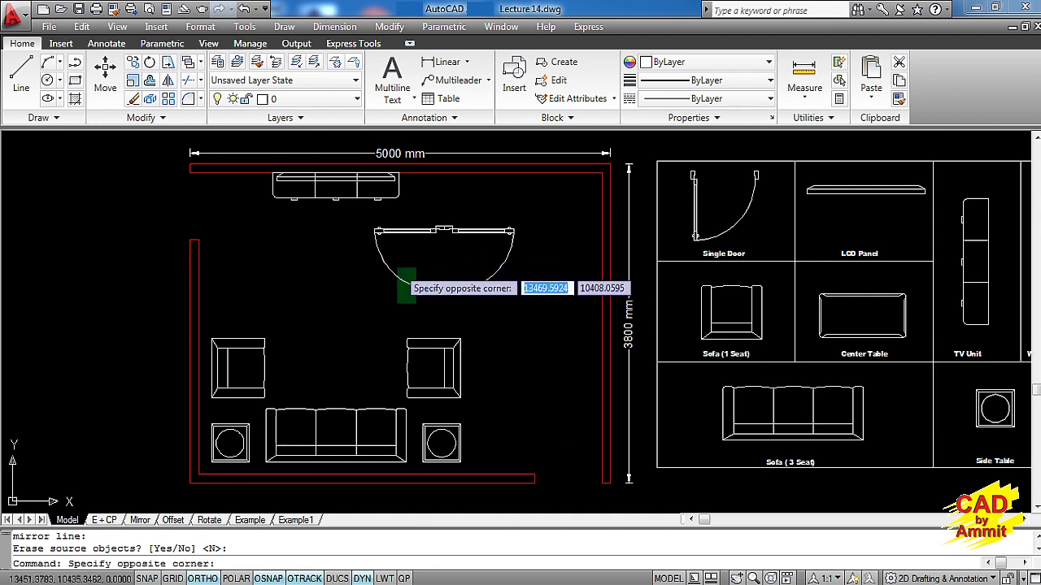
click(370, 243)
key(Delete)
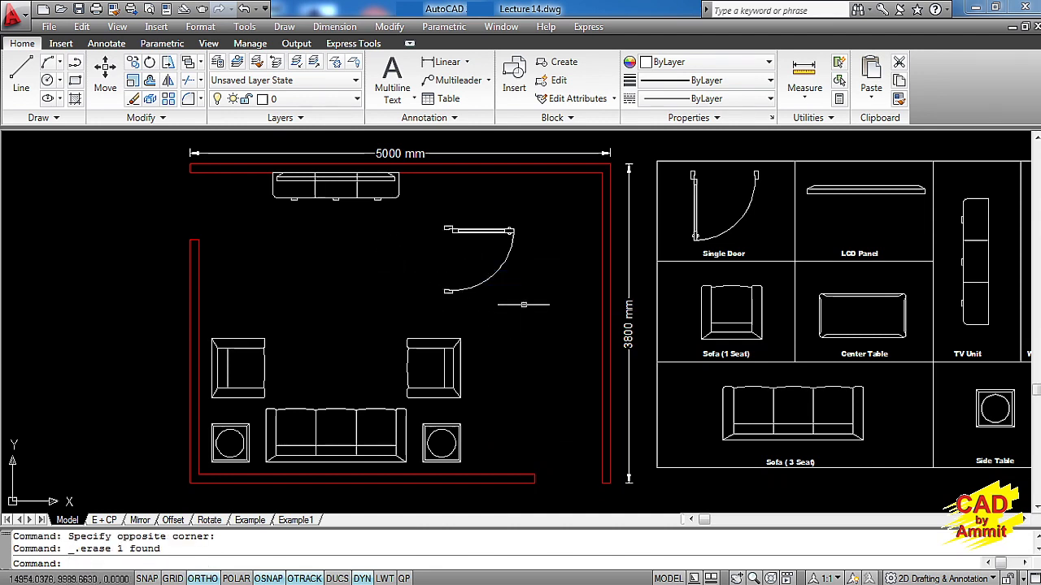
- Move the mirrored door by its top-left corner to the room's top-left wall corner
text(m)
key(Return)
click(532, 289)
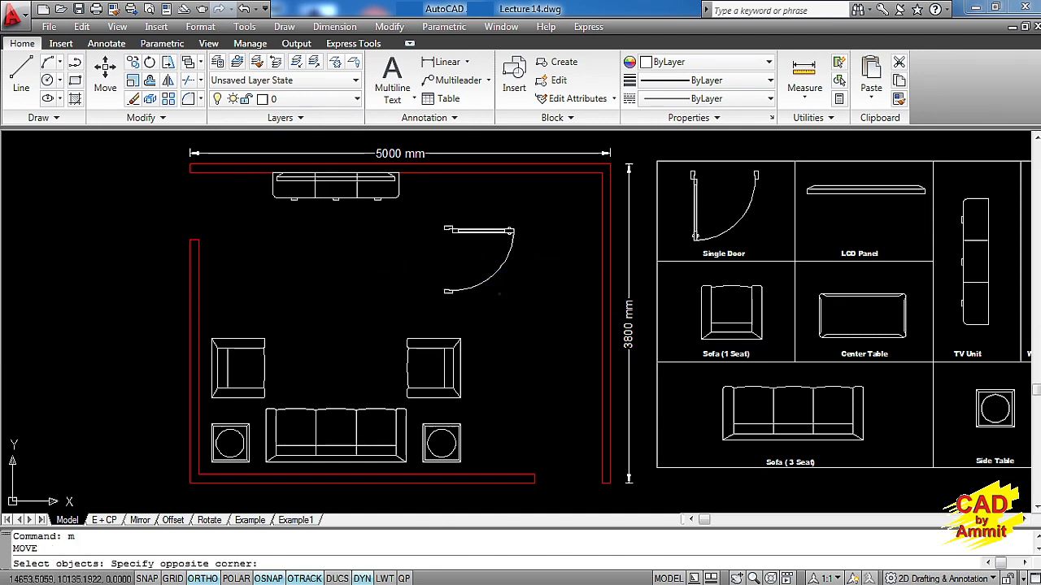
click(430, 227)
key(Return)
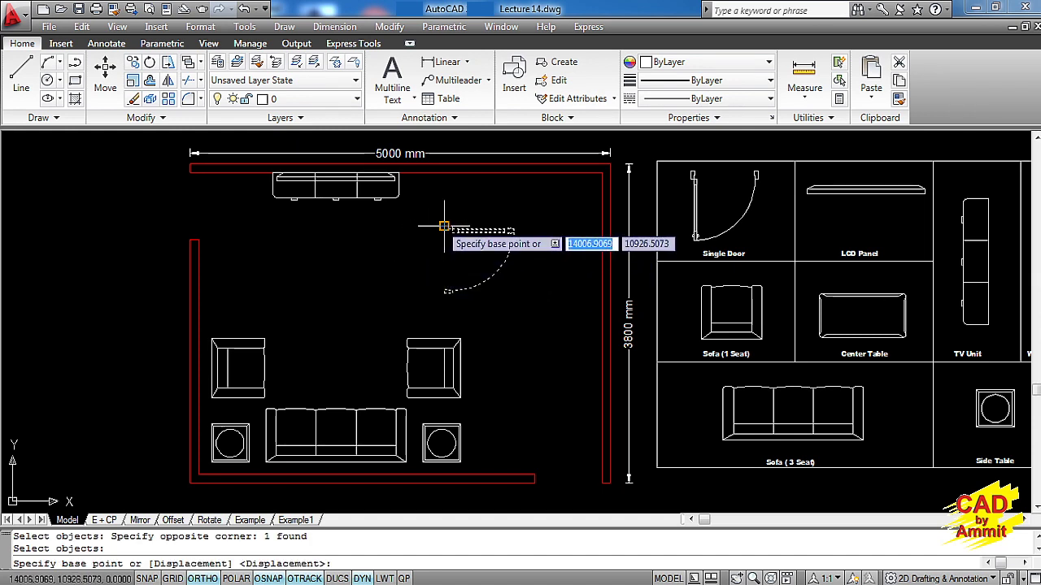
click(446, 229)
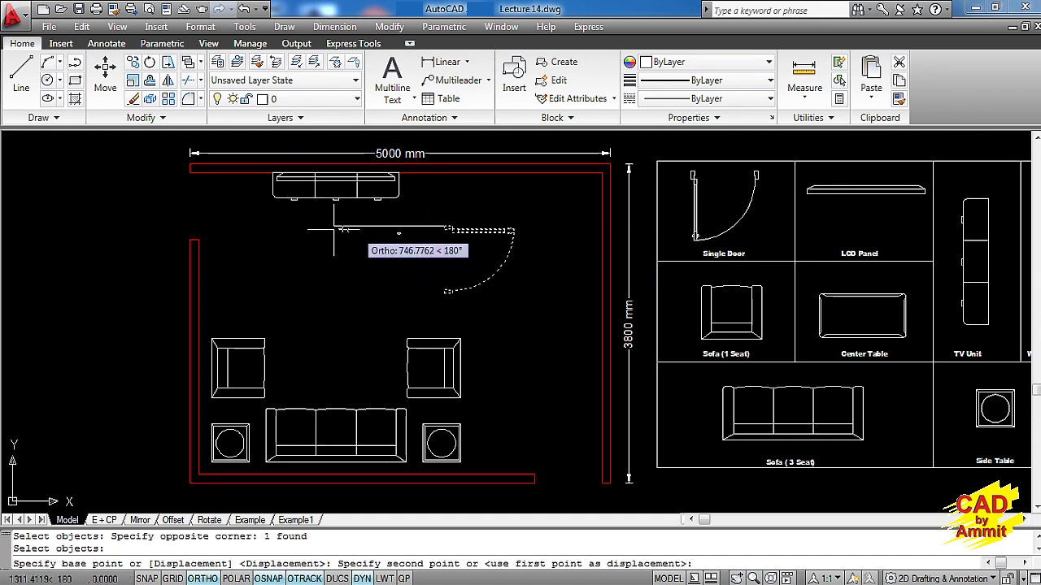
click(191, 174)
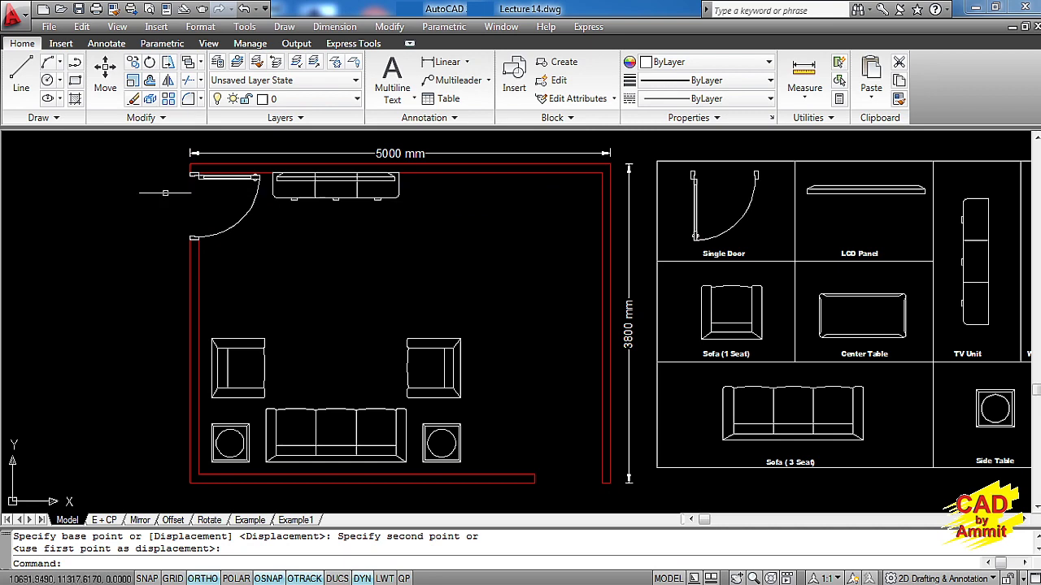
scroll(178, 177, up, 1)
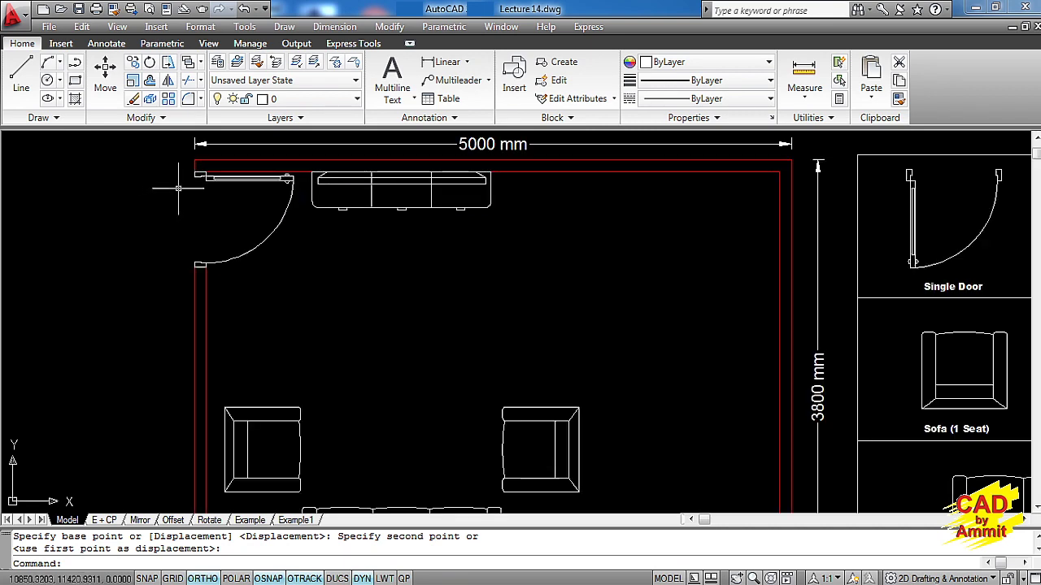
- Copy the Single Door from the library into the floor plan
scroll(178, 187, down, 1)
middle_drag(348, 261, 343, 274)
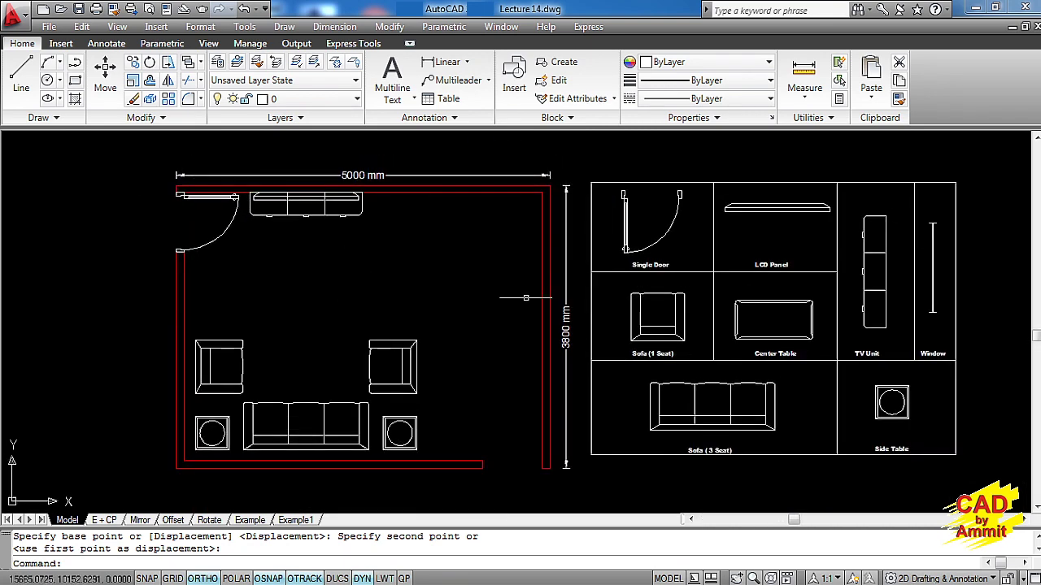
text(cp)
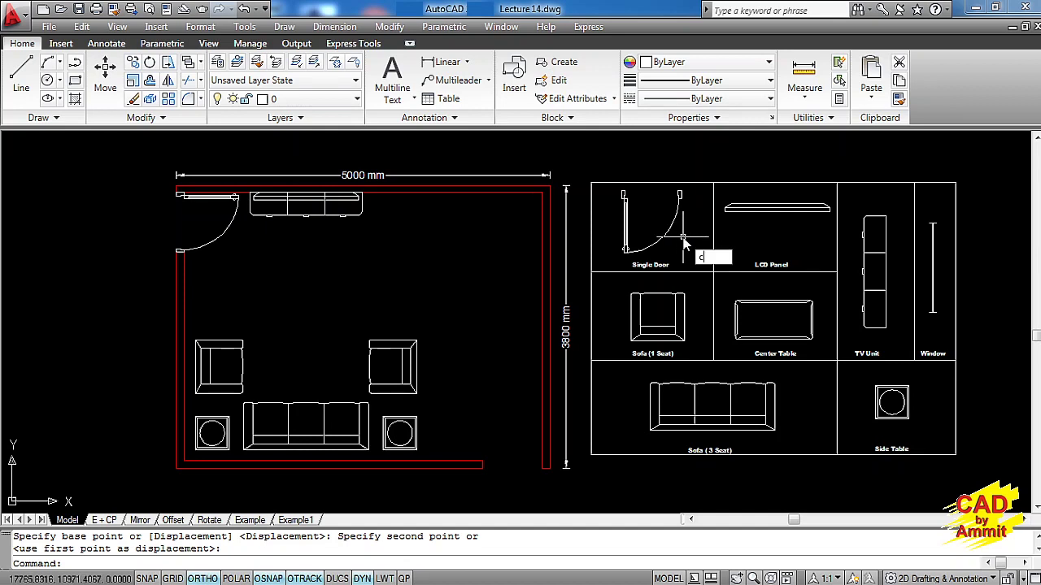
key(Return)
click(683, 206)
click(642, 211)
key(Return)
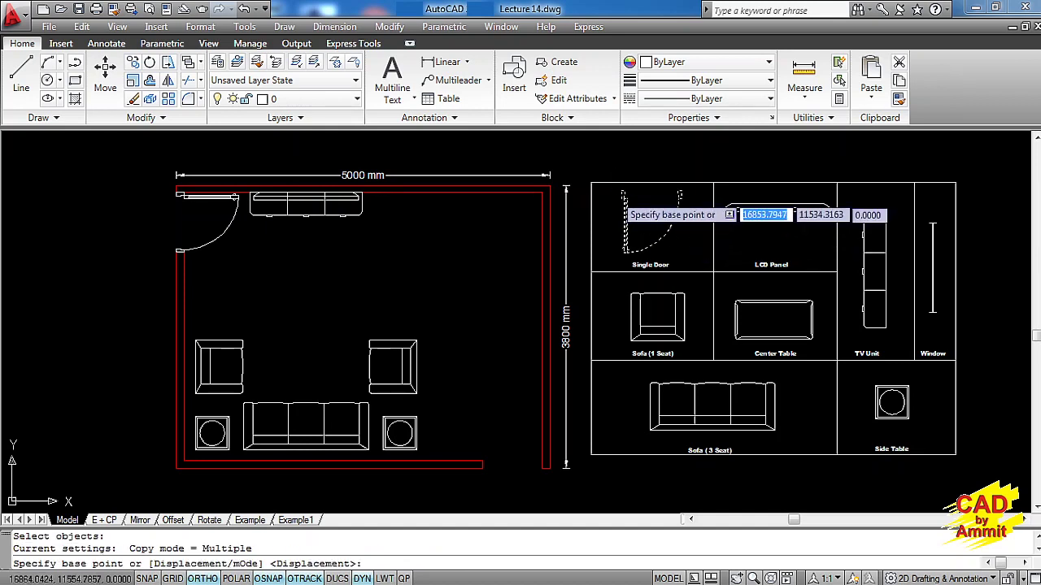
click(625, 250)
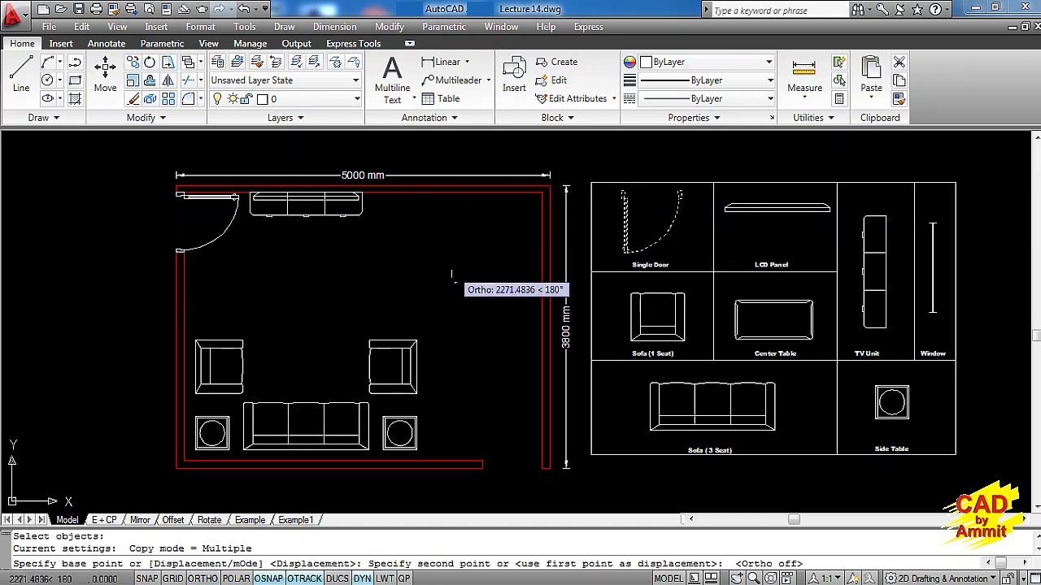
key(F8)
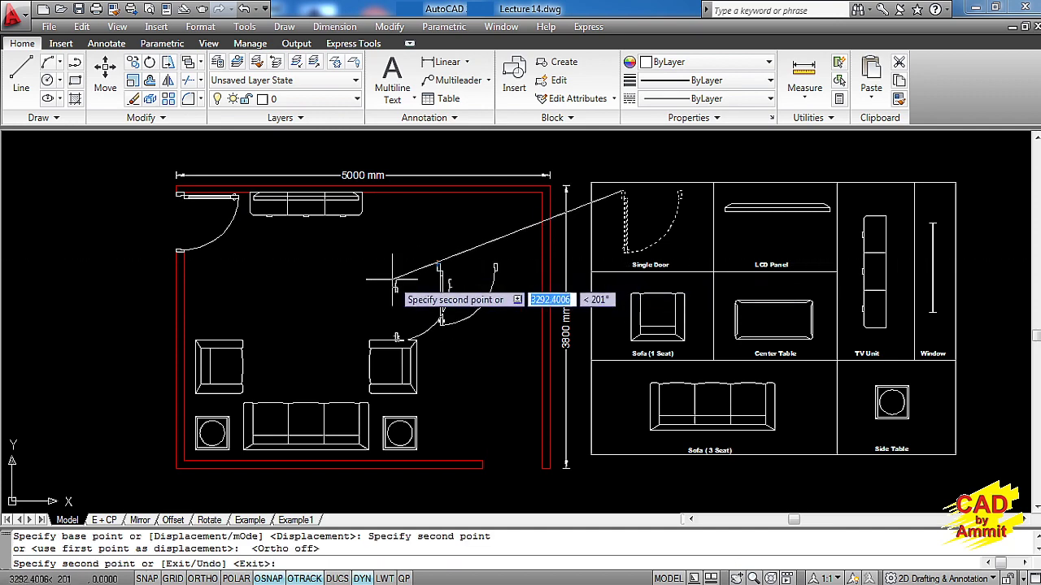
key(Escape)
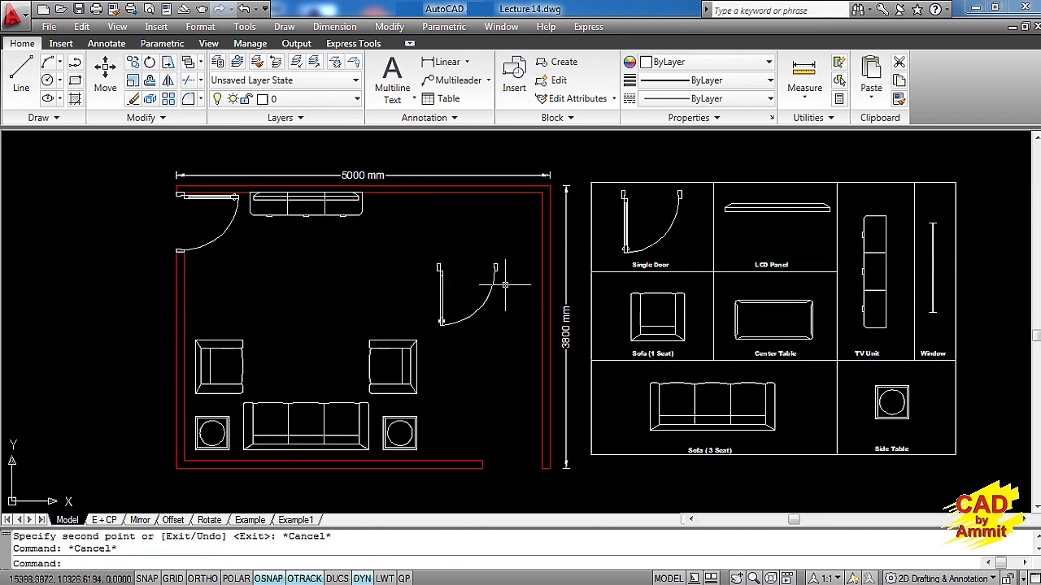
- Rotate the door copy 180° about its top endpoint
text(ro)
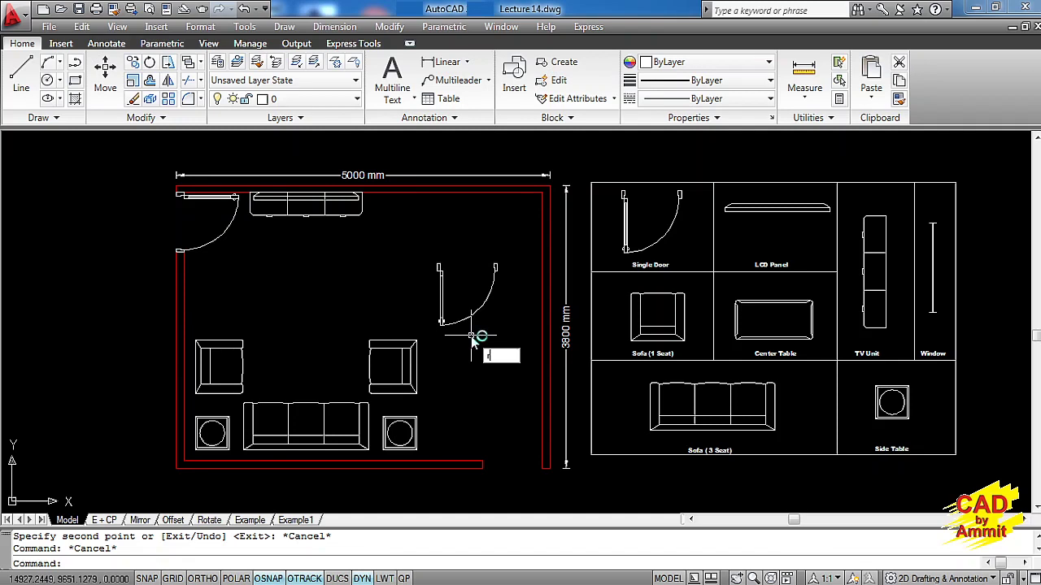
key(Return)
click(476, 326)
click(449, 291)
key(Return)
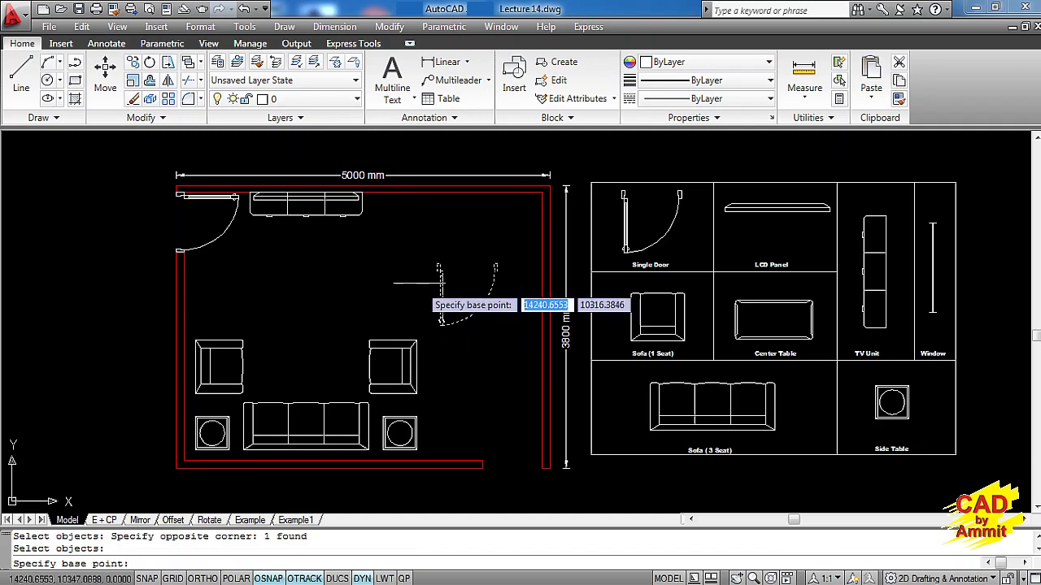
click(438, 264)
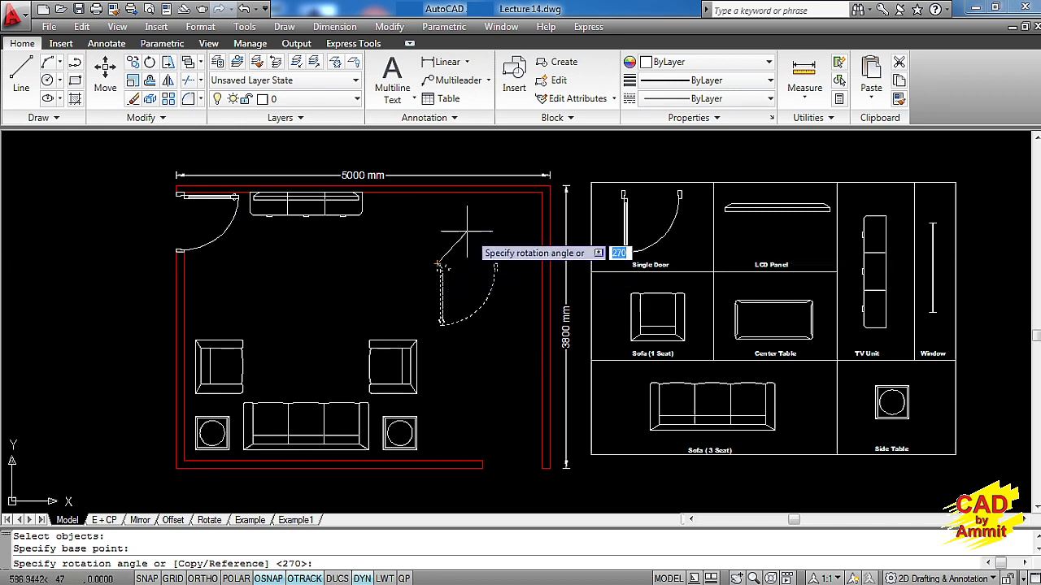
key(F8)
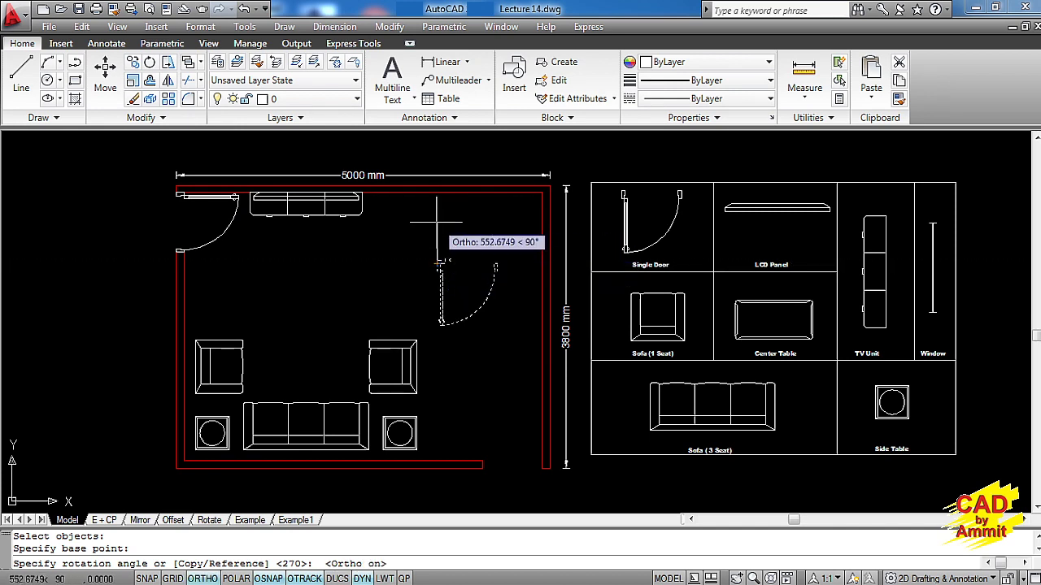
click(390, 243)
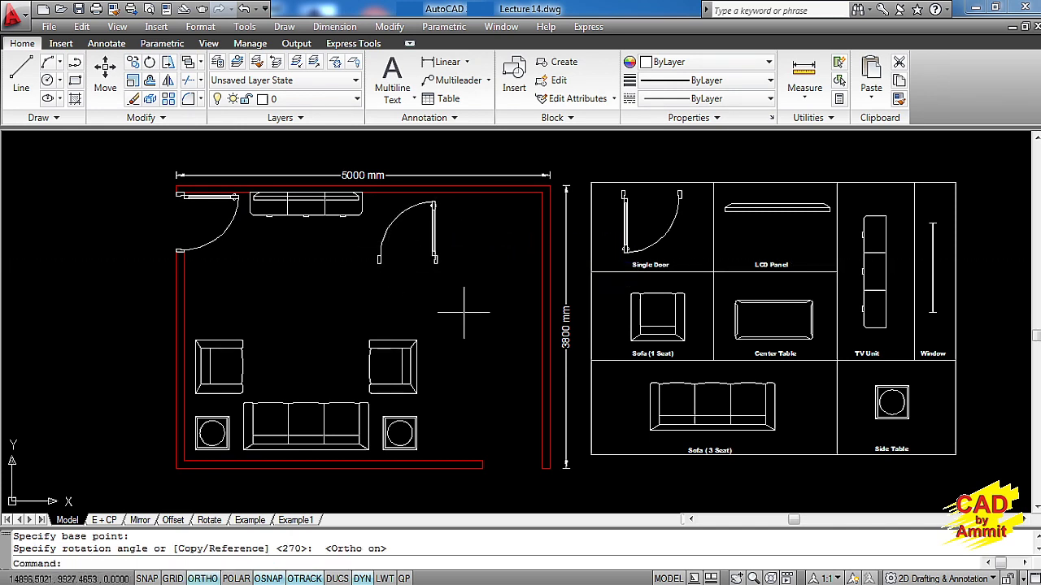
- Move the door by its corner to the room's bottom-right wall corner
text(m)
key(Return)
click(455, 289)
click(410, 265)
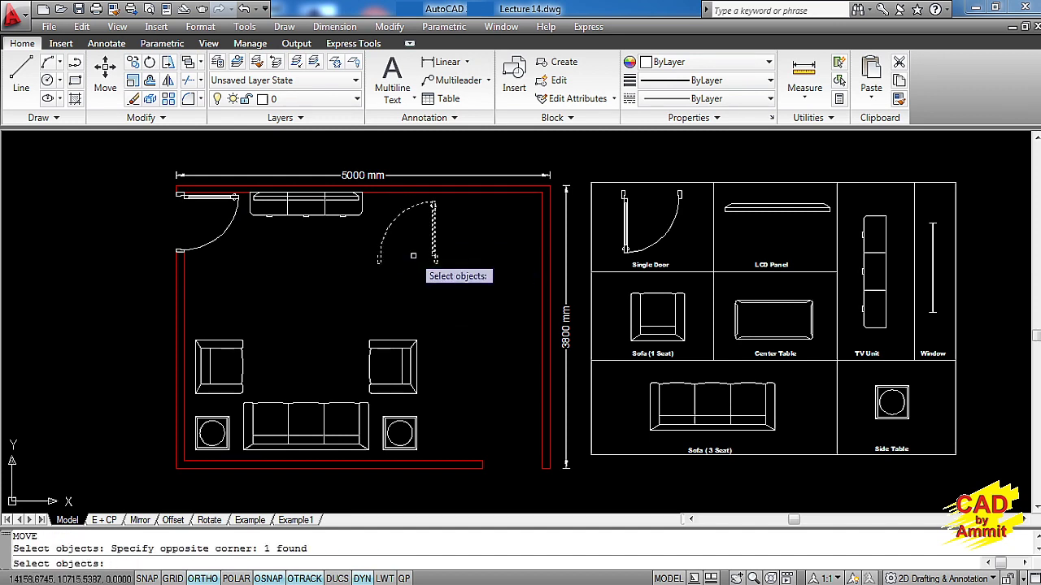
key(Return)
click(437, 262)
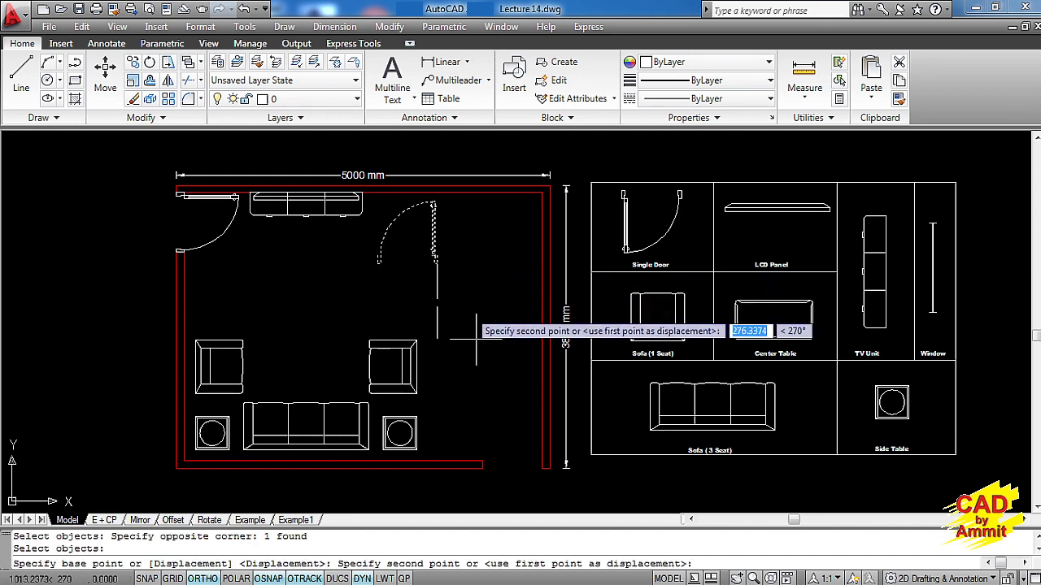
click(540, 468)
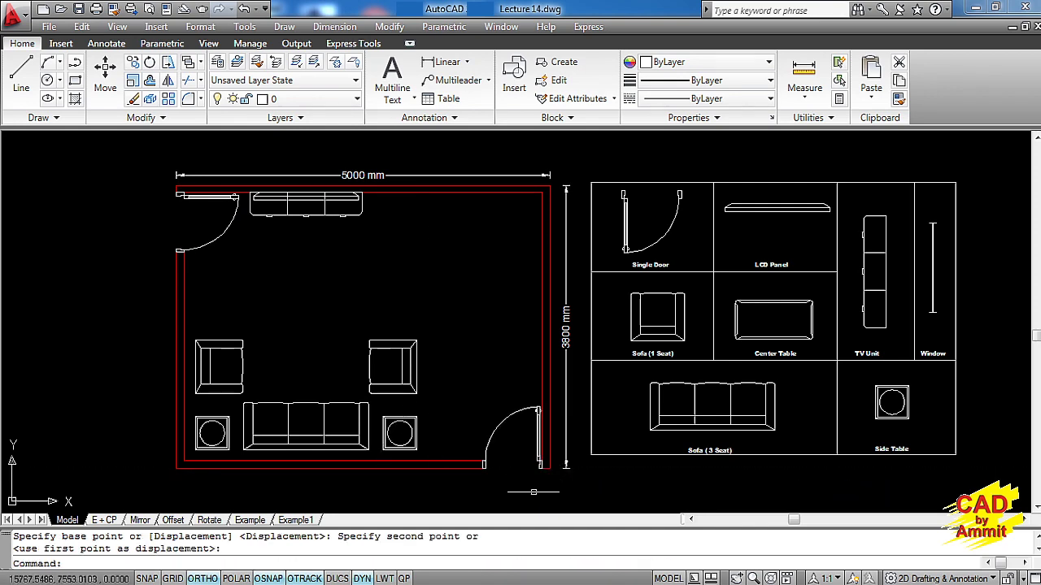
scroll(534, 492, up, 3)
scroll(534, 482, up, 2)
scroll(535, 481, up, 2)
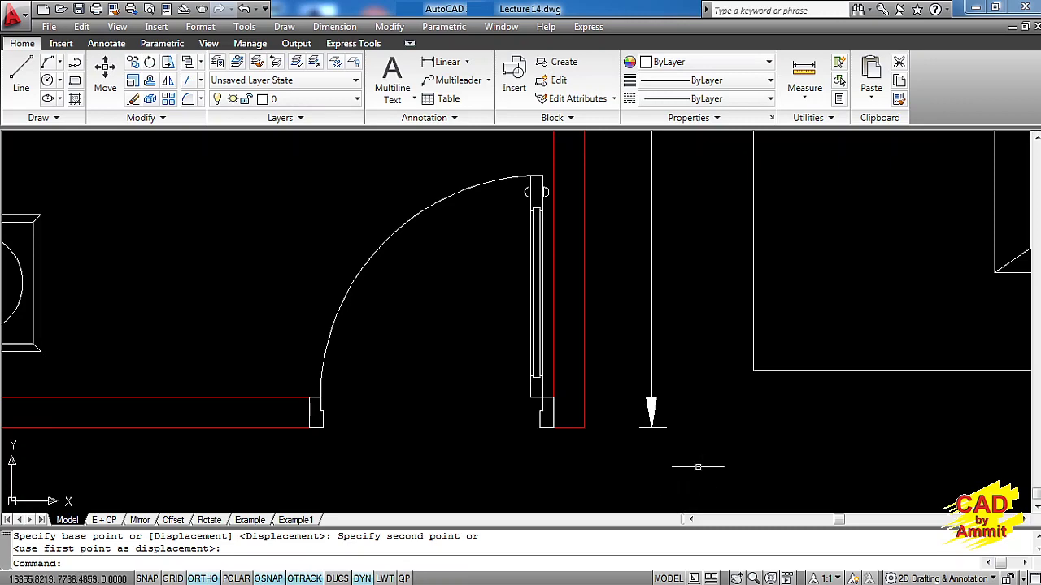
scroll(690, 439, down, 3)
scroll(690, 439, down, 2)
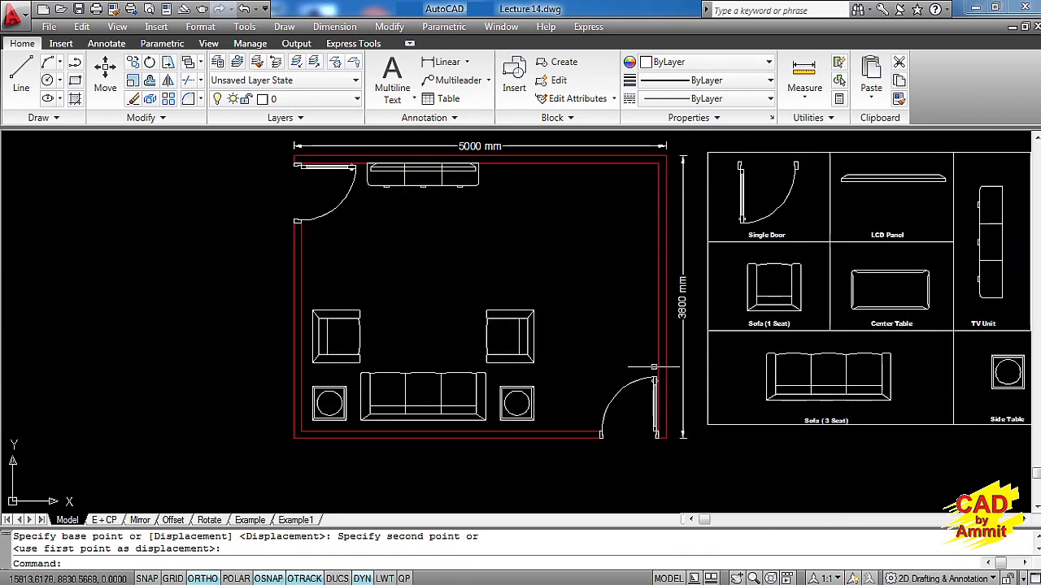
- Copy the legend's window symbol, using its midpoint as base point with Ortho off
middle_drag(689, 439, 492, 391)
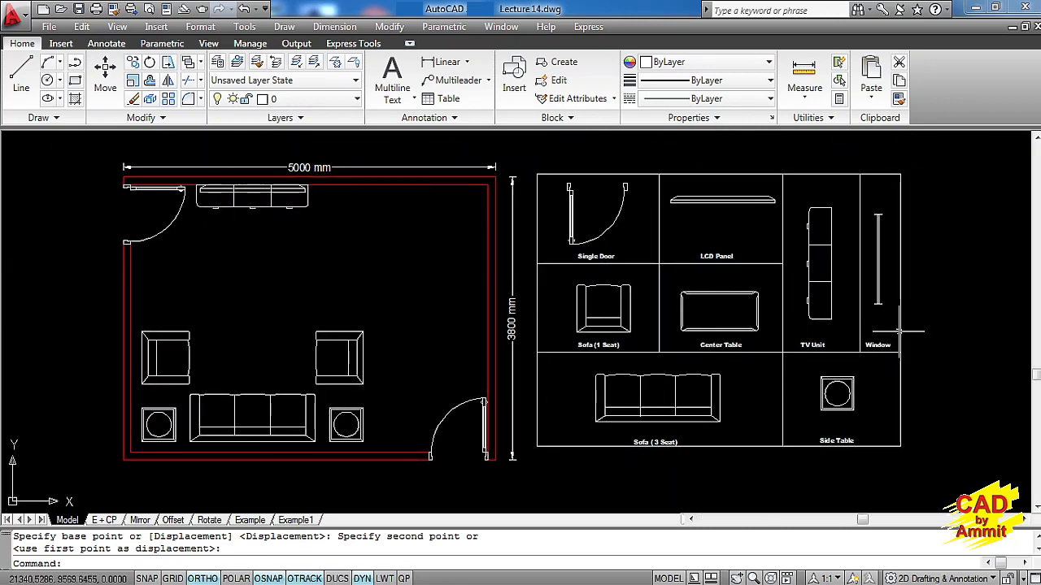
middle_drag(863, 321, 833, 333)
text(c)
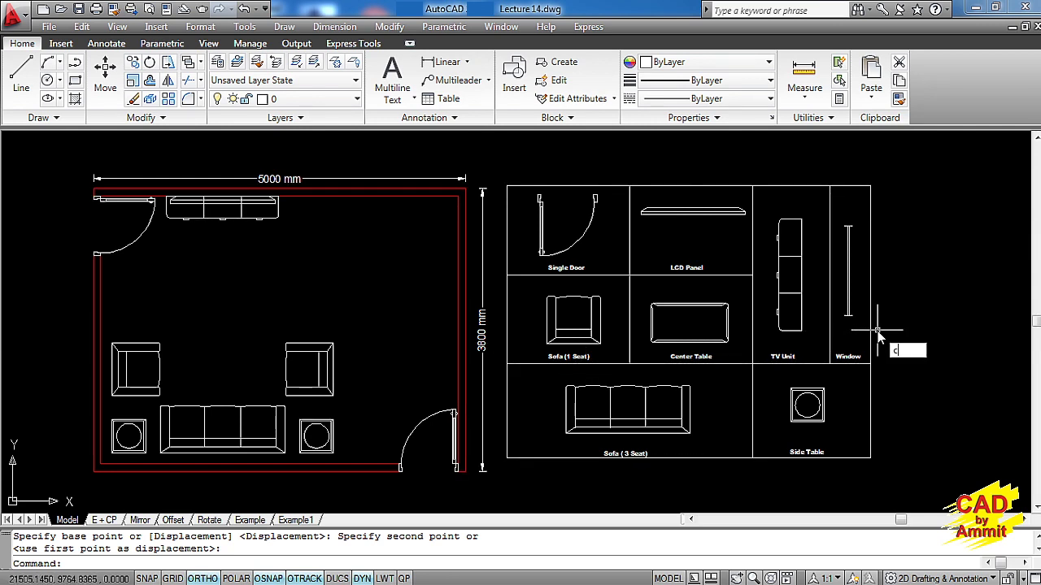
text(p)
key(Return)
click(849, 316)
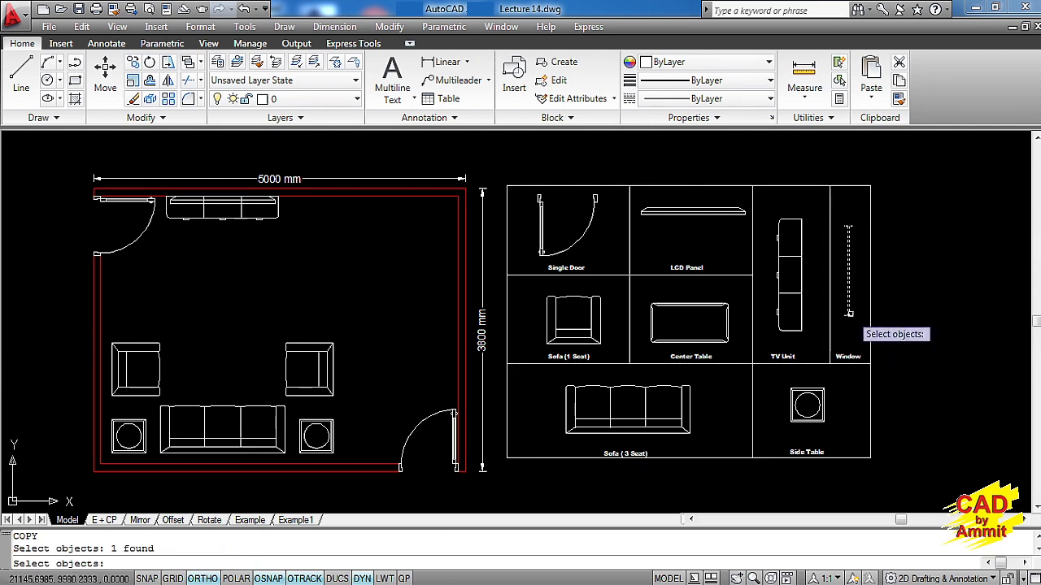
key(Return)
scroll(852, 259, up, 3)
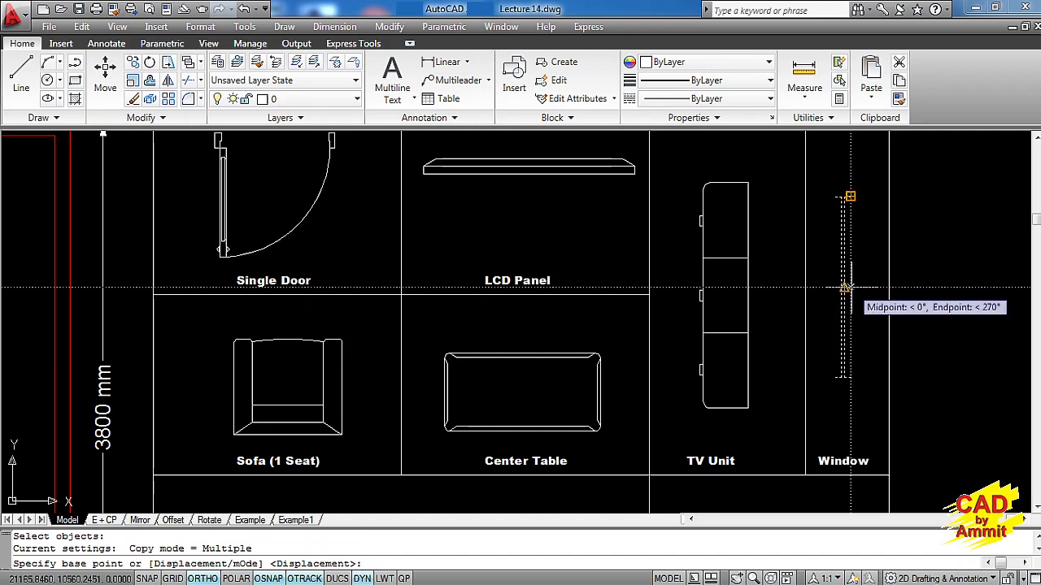
click(846, 288)
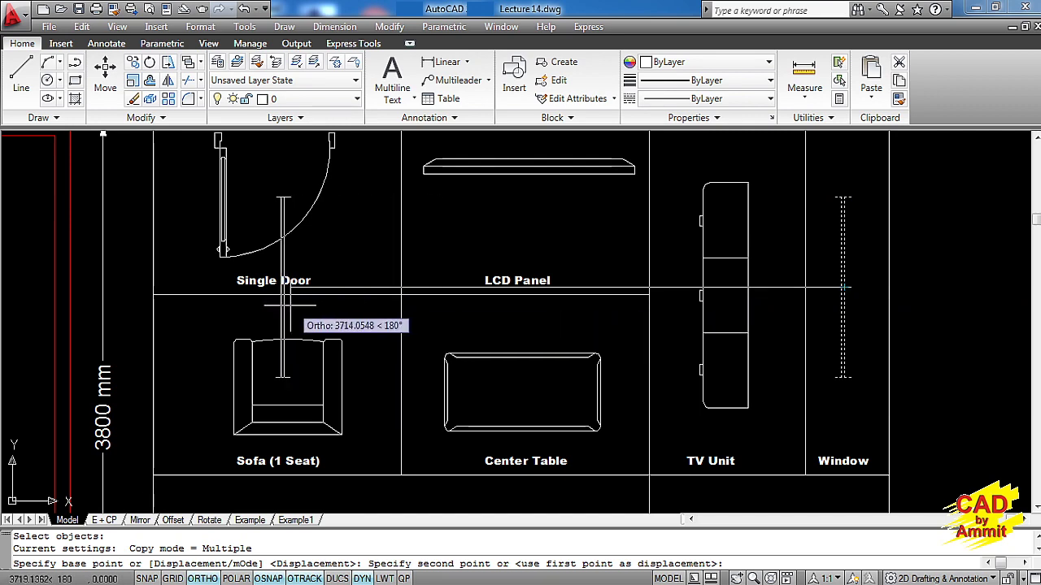
key(F8)
- Place the window copy about midway up the room's right red wall
middle_drag(225, 309, 623, 309)
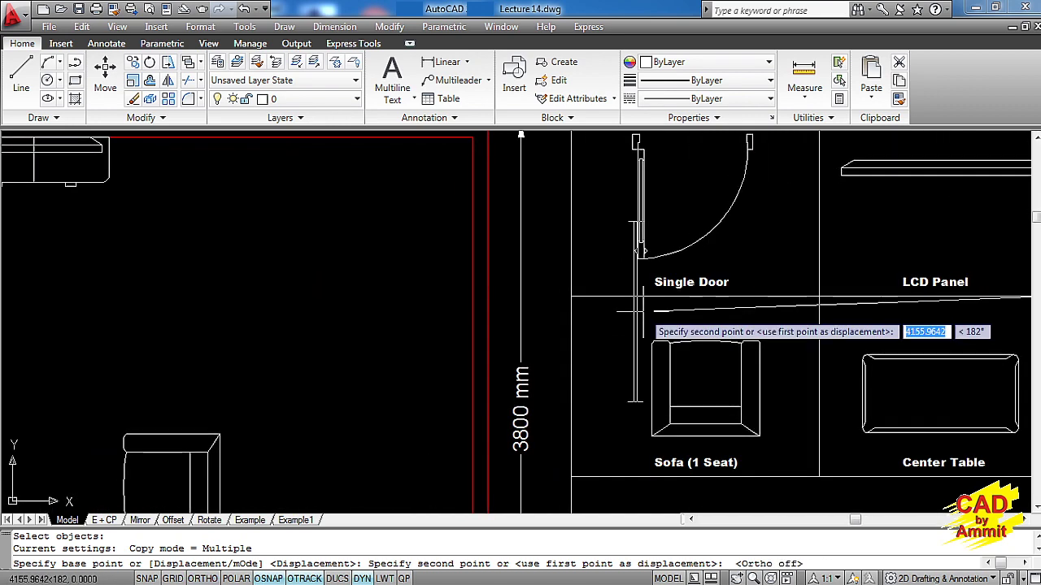
scroll(591, 329, down, 2)
middle_drag(478, 361, 459, 242)
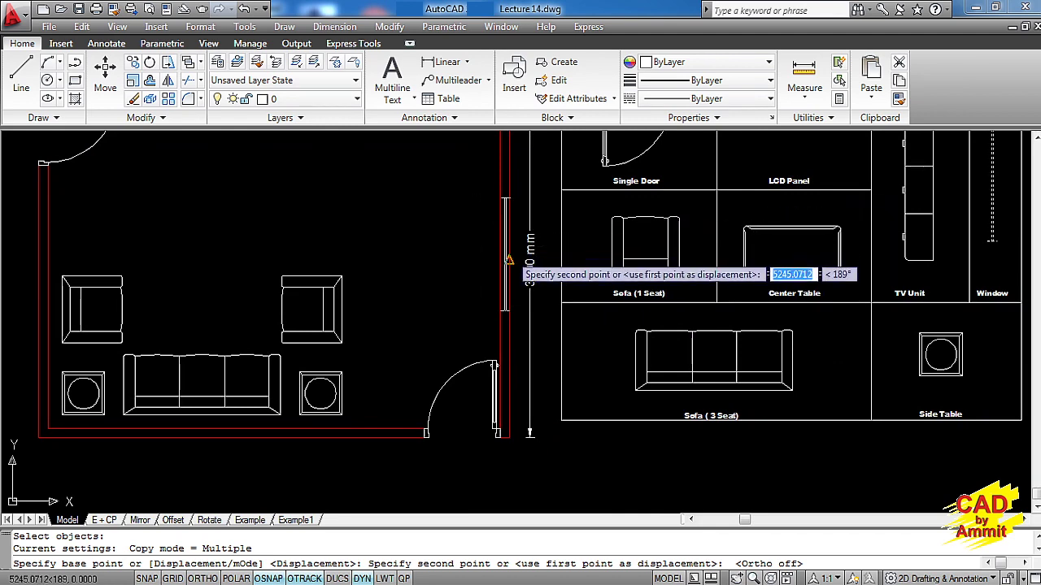
click(509, 261)
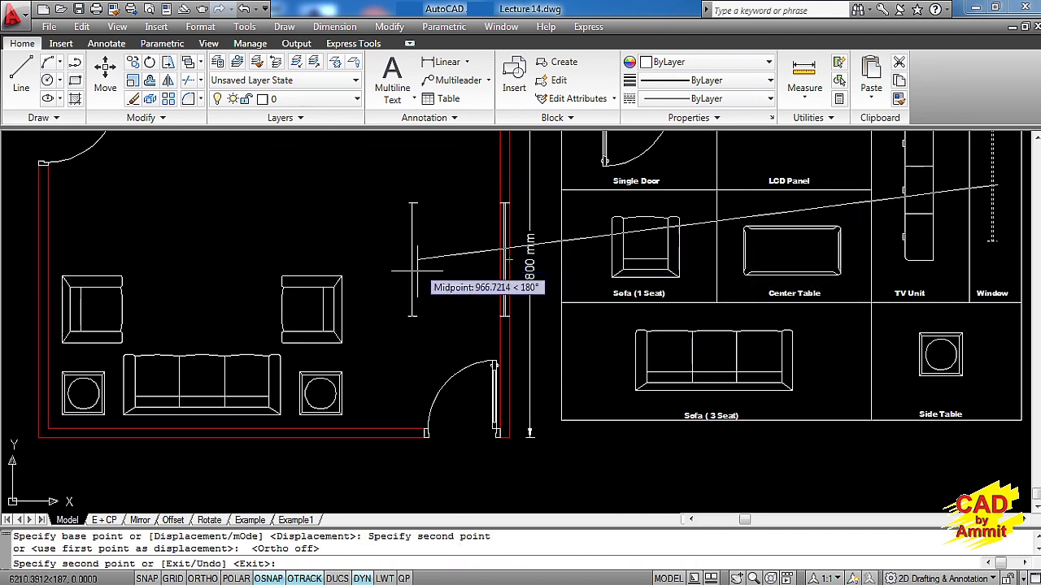
key(Escape)
scroll(422, 274, down, 2)
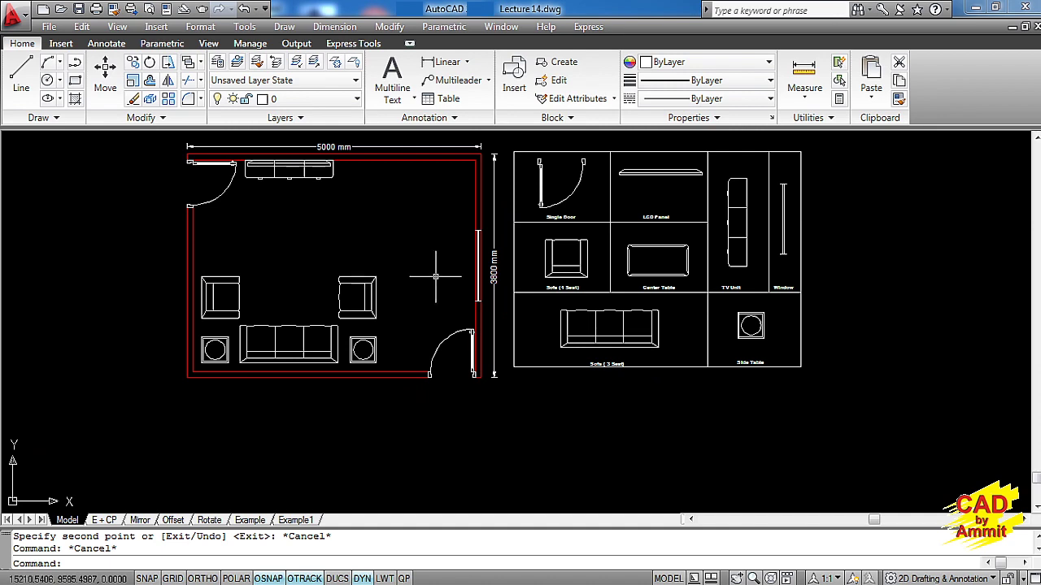
middle_drag(435, 278, 607, 295)
scroll(497, 288, up, 1)
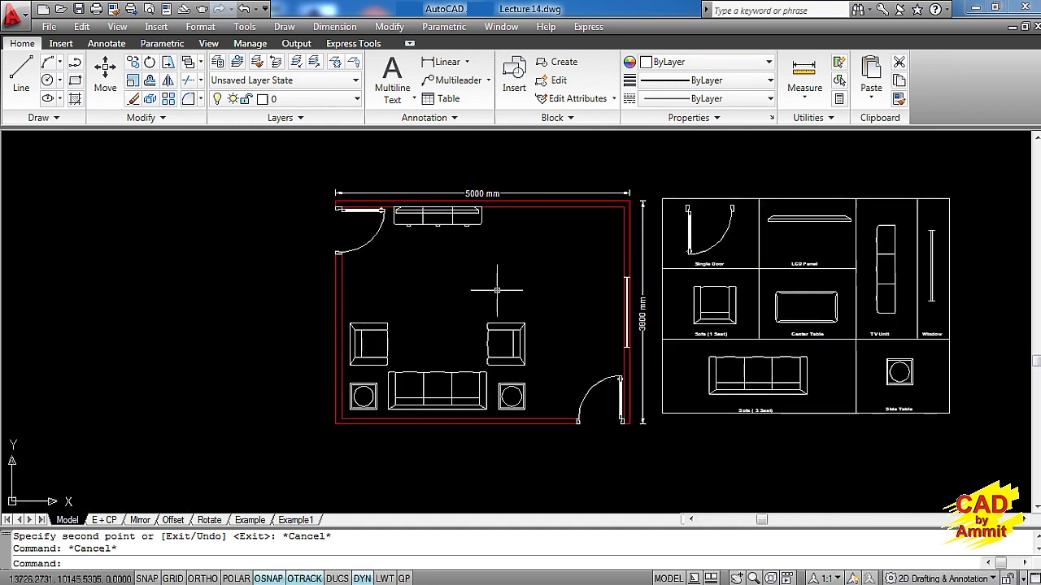
- Zoom to the room and add single-line text 'Living Room' with default height and rotation
text(z)
key(Return)
click(313, 187)
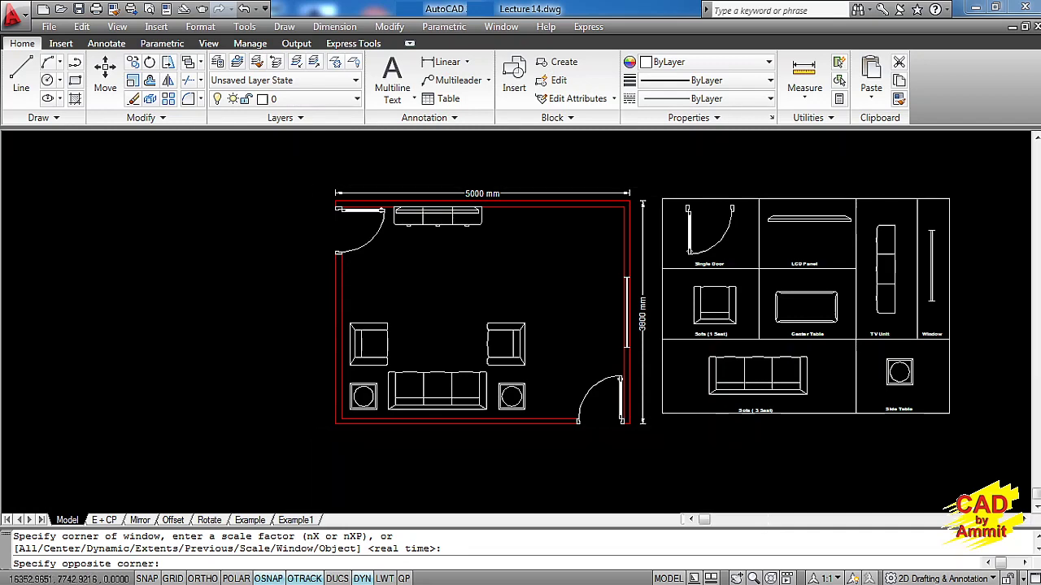
click(657, 431)
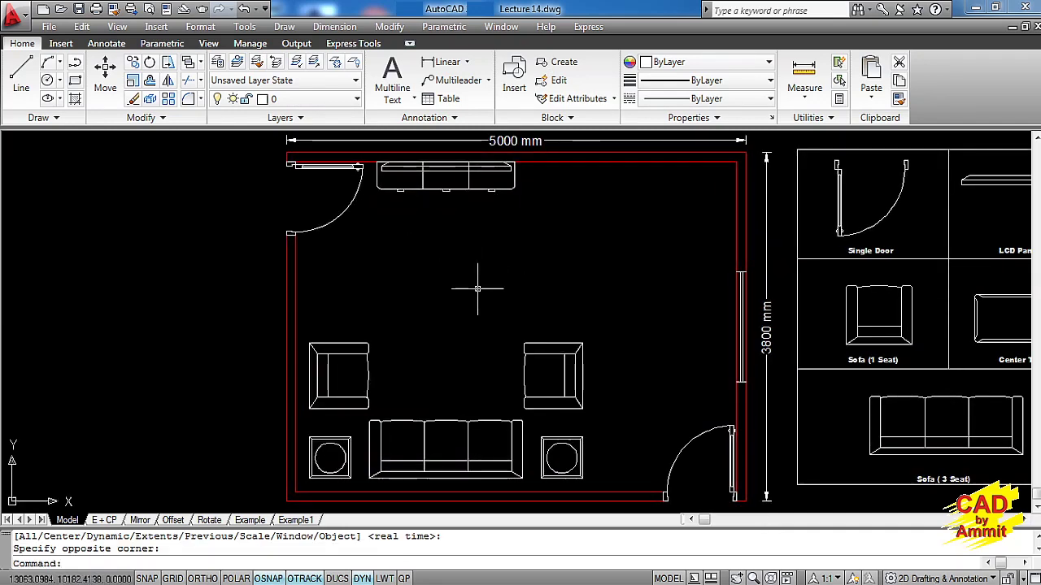
text(dt)
key(Return)
click(443, 260)
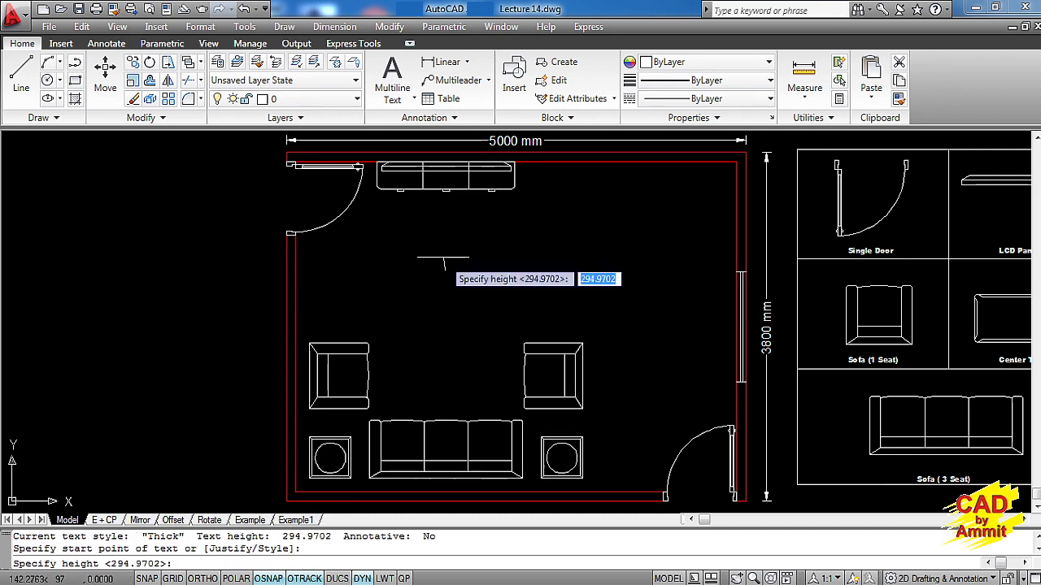
key(Return)
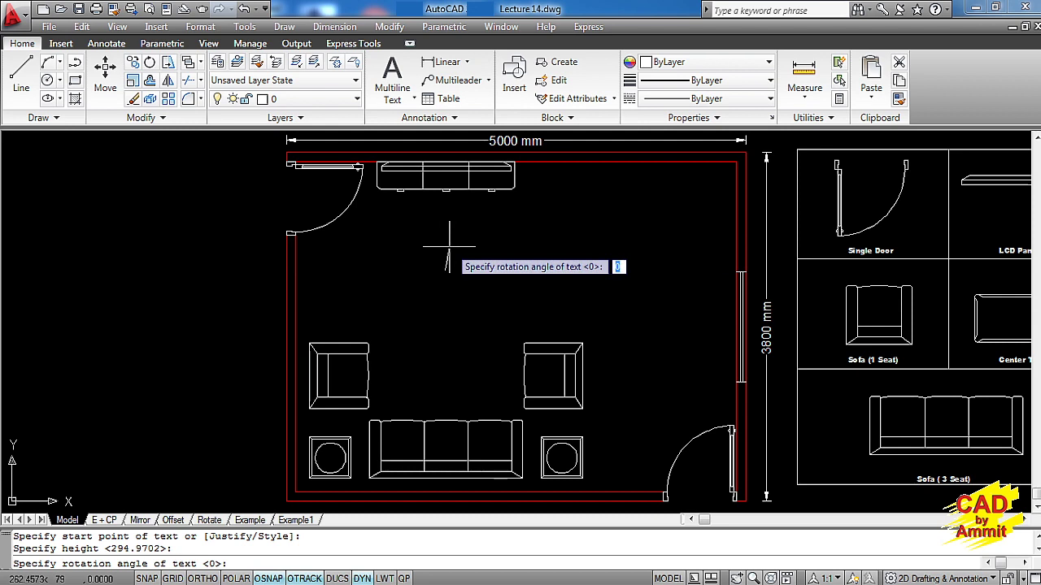
key(Return)
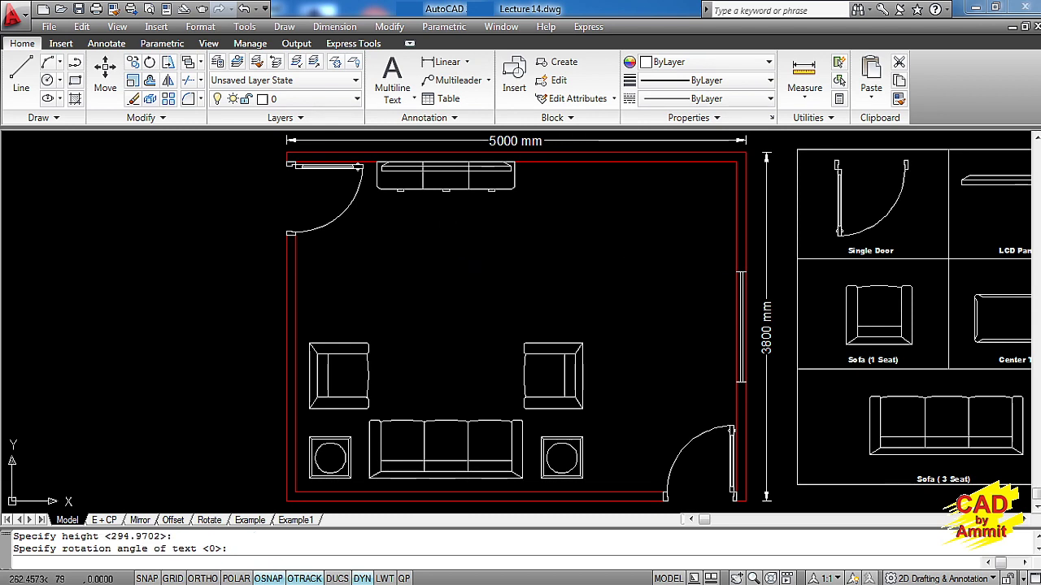
text(Li)
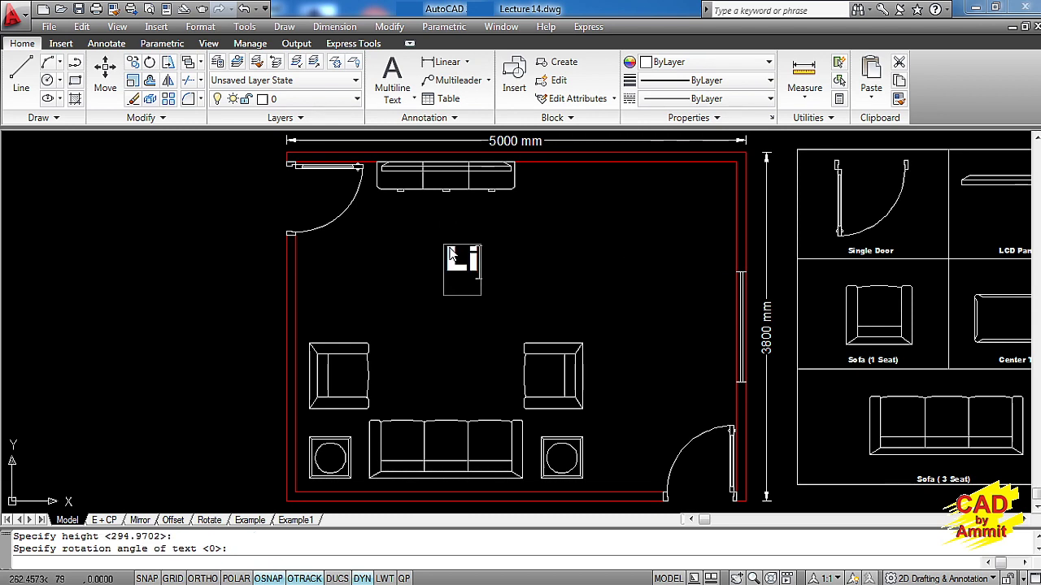
text(ving)
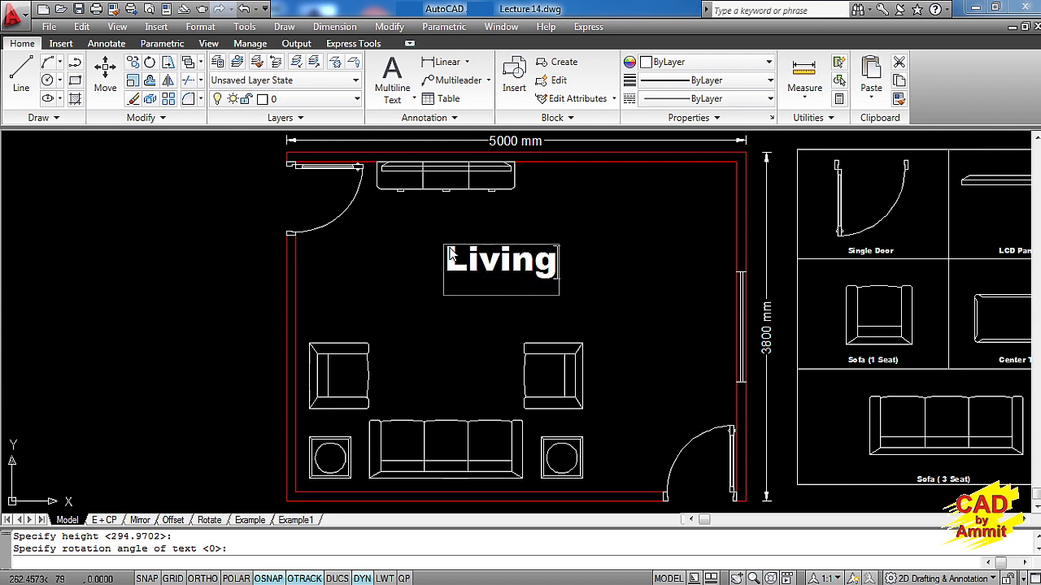
text( Room)
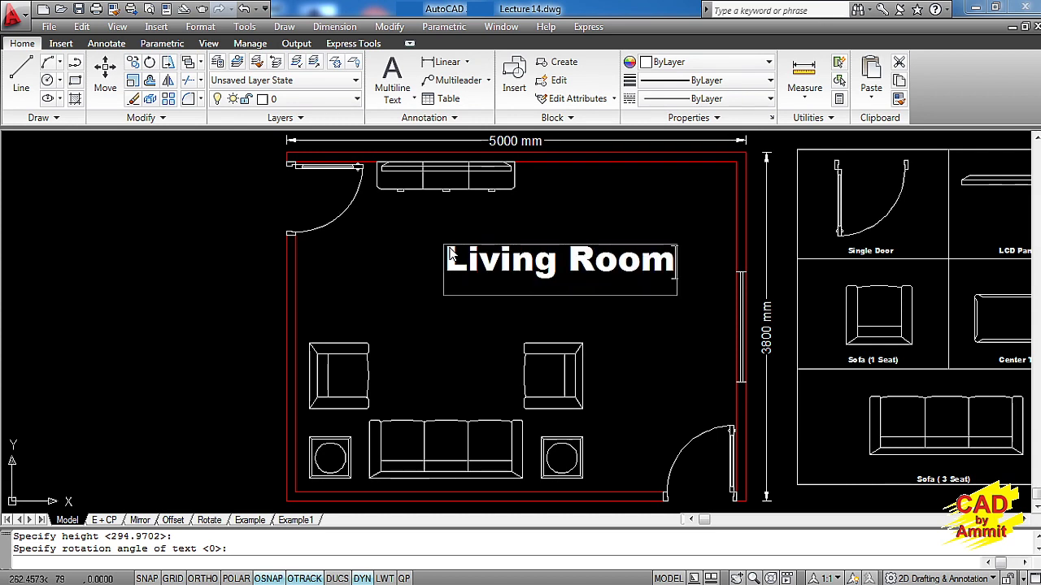
key(Return)
- Shift the 'Living Room' label left to centre it above the sofas
key(Return)
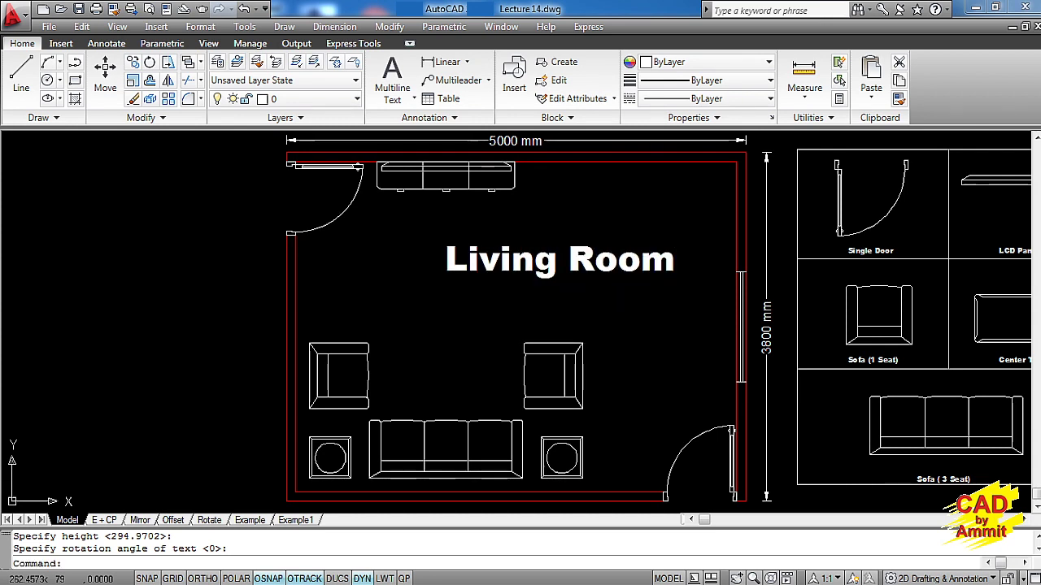
key(Escape)
text(m)
key(Return)
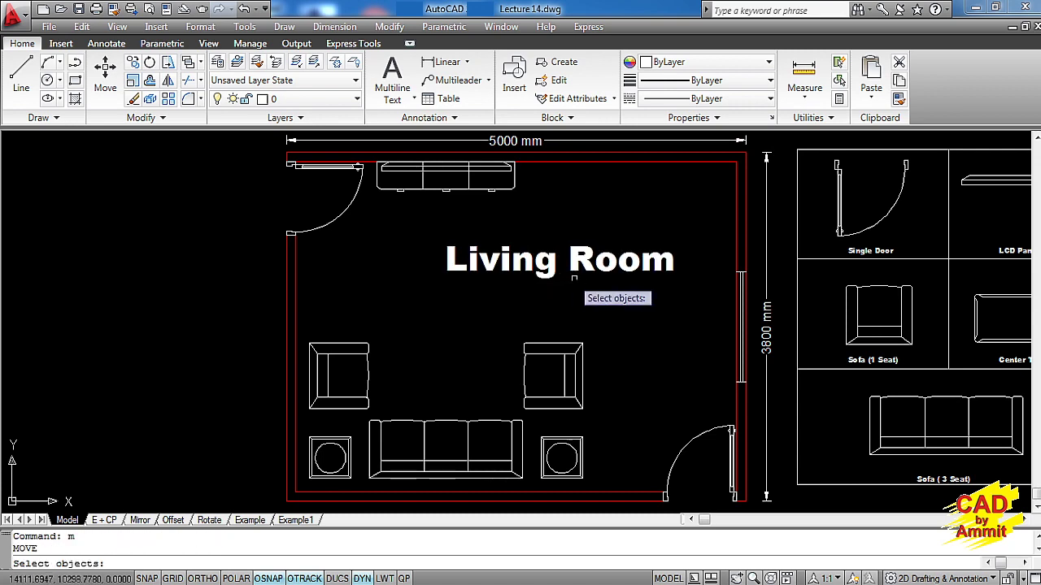
click(575, 283)
click(557, 272)
key(Return)
click(571, 289)
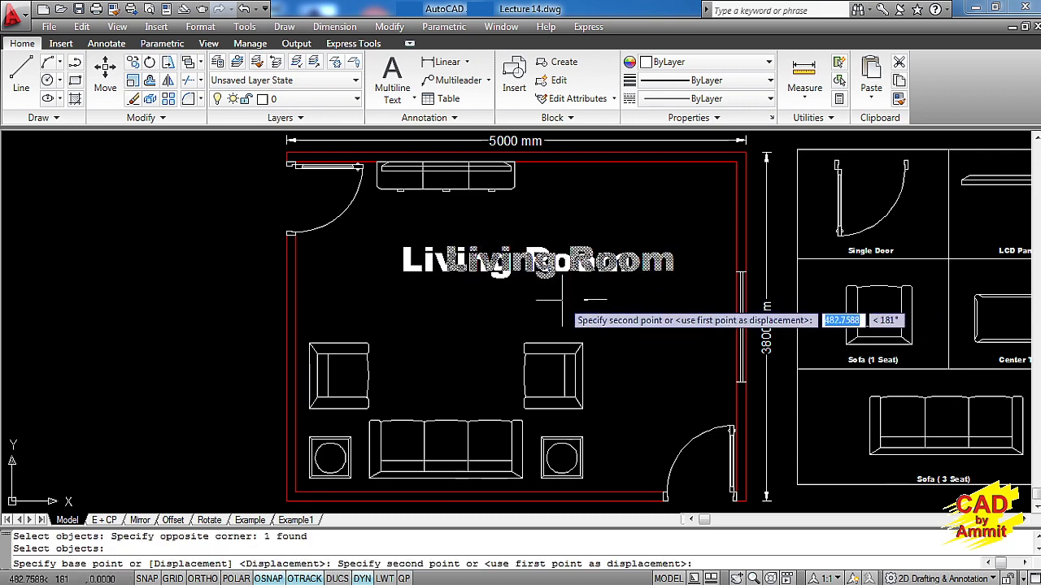
click(530, 299)
key(Escape)
key(Escape)
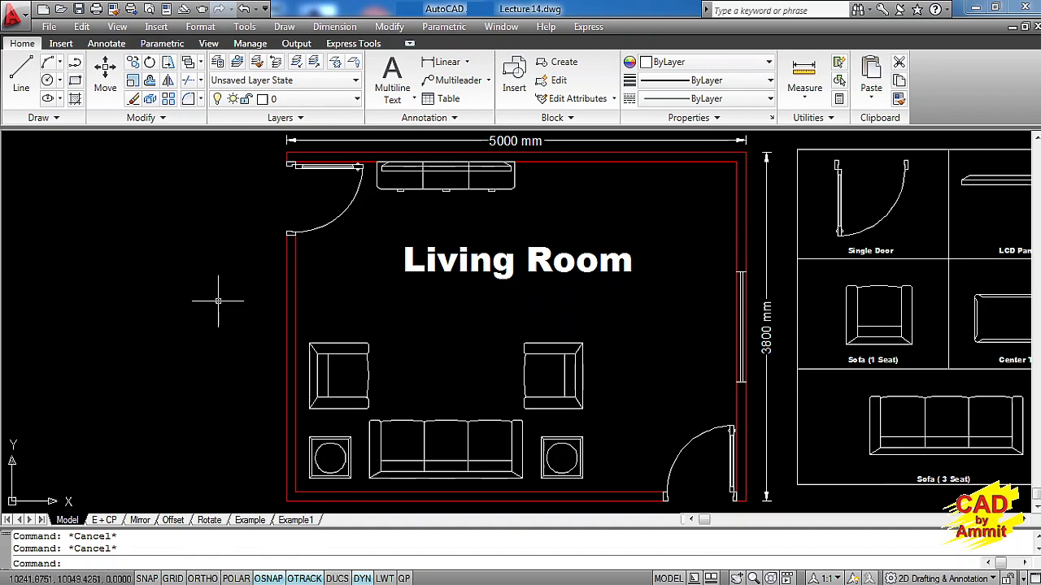